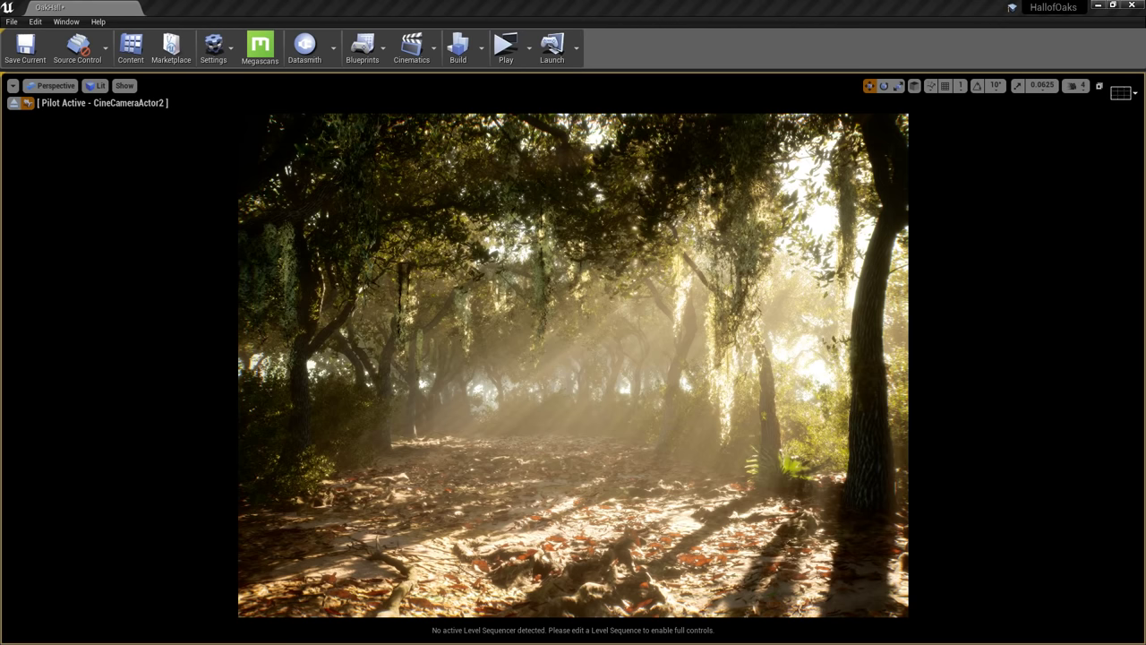
Look around the oak forest through the piloted camera, examining the canopy, tree trunks, undergrowth, stump and leaf-covered ground
mouse_move(728, 403)
right_mouse_down()
mouse_move(766, 442)
mouse_move(700, 439)
mouse_move(712, 389)
right_mouse_up()
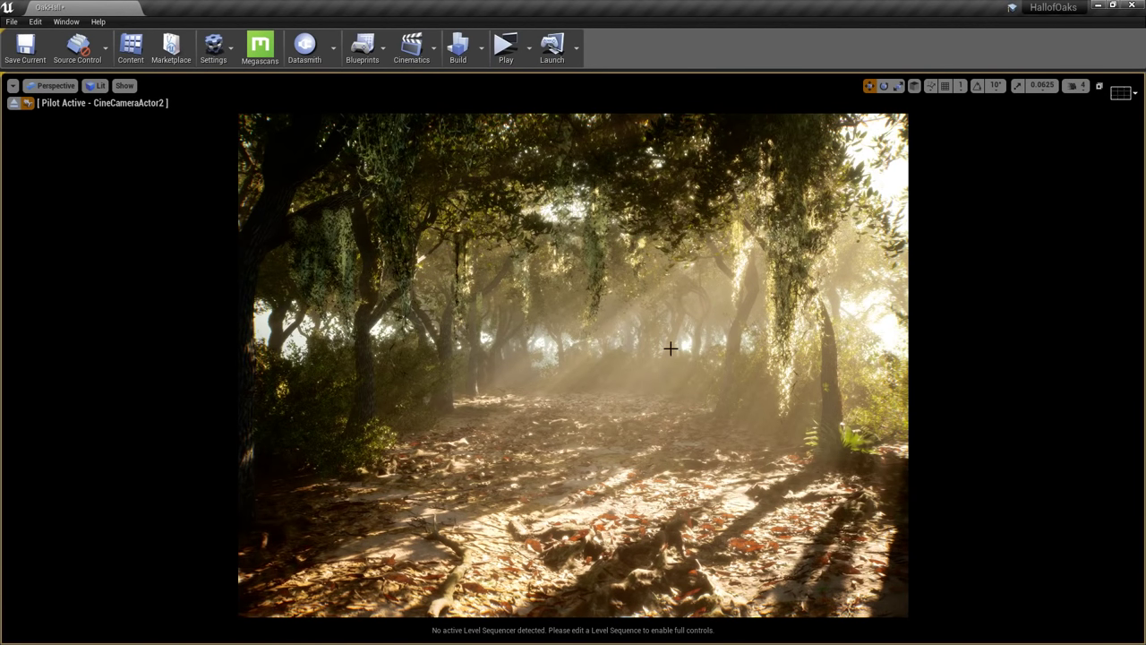
right_click_drag(739, 403, 557, 385)
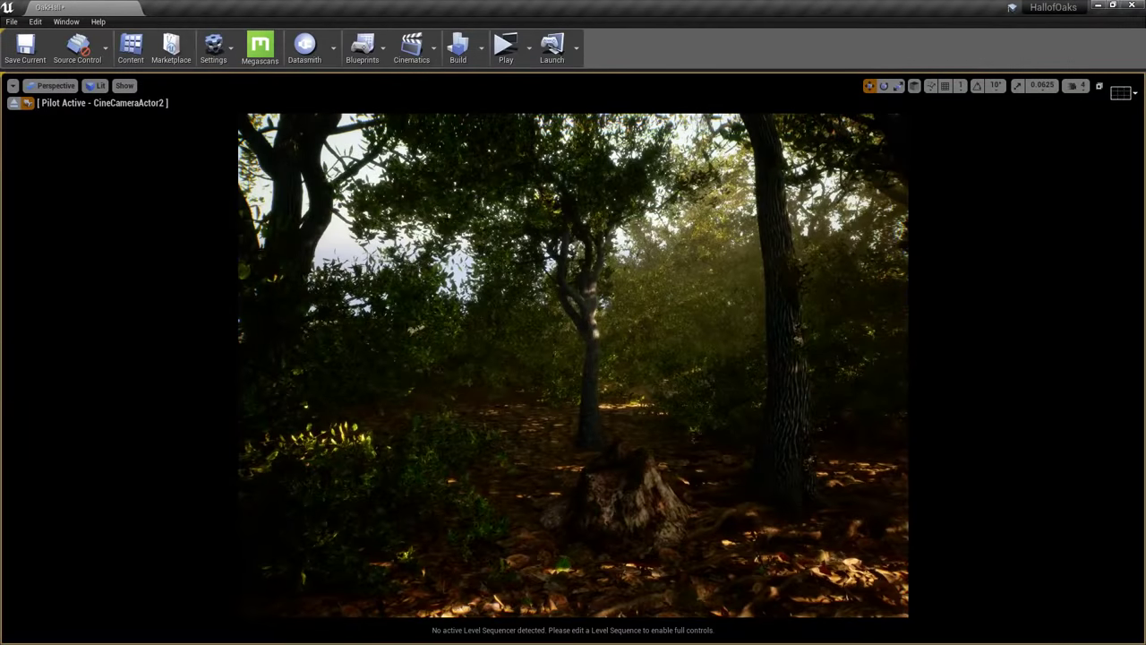
right_click_drag(445, 217, 462, 180)
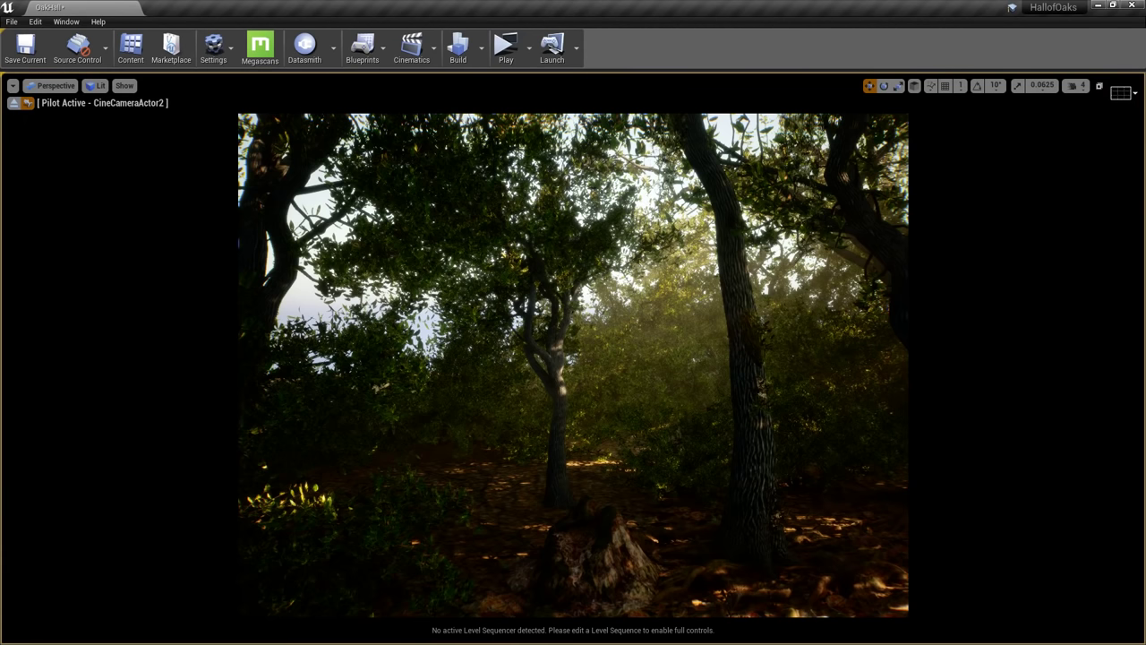
mouse_move(607, 347)
right_mouse_down()
mouse_move(759, 346)
mouse_move(453, 347)
mouse_move(618, 343)
right_mouse_up()
right_click_drag(463, 315, 673, 316)
right_click_drag(660, 357, 577, 267)
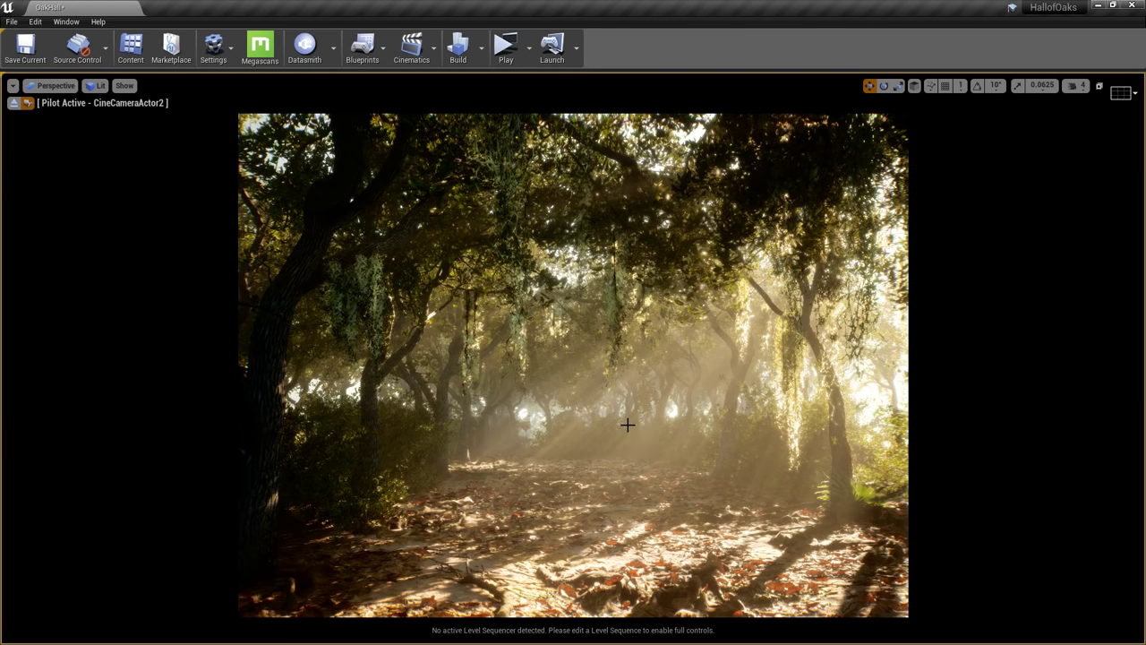
mouse_move(723, 440)
right_mouse_down()
mouse_move(761, 454)
mouse_move(724, 439)
right_mouse_up()
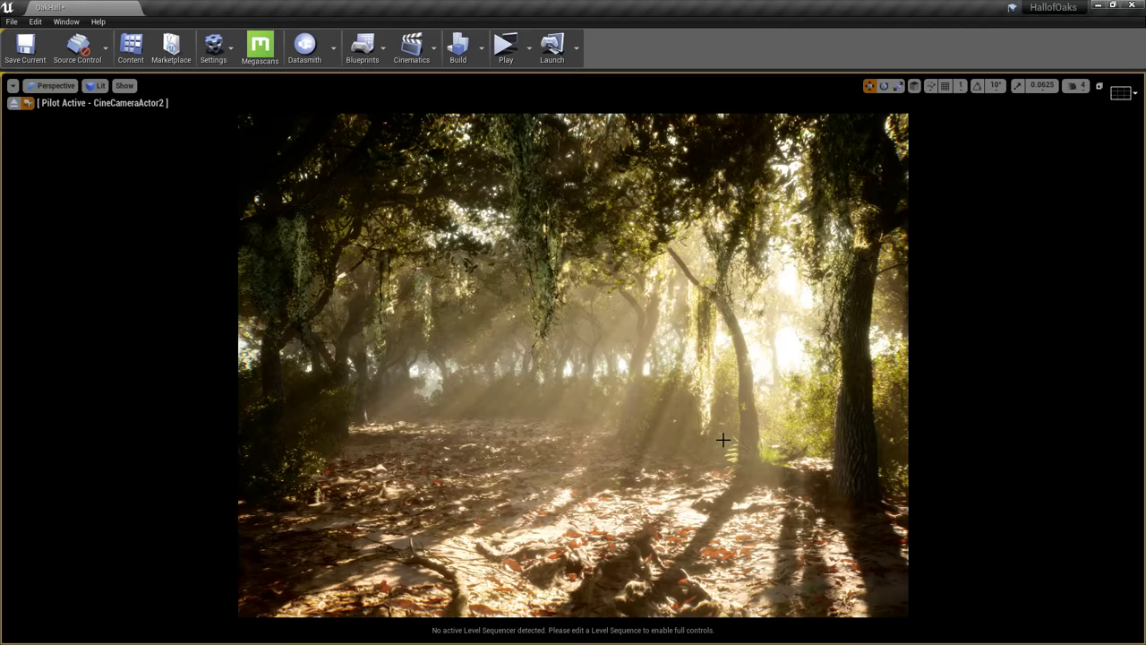
right_click_drag(723, 440, 680, 447)
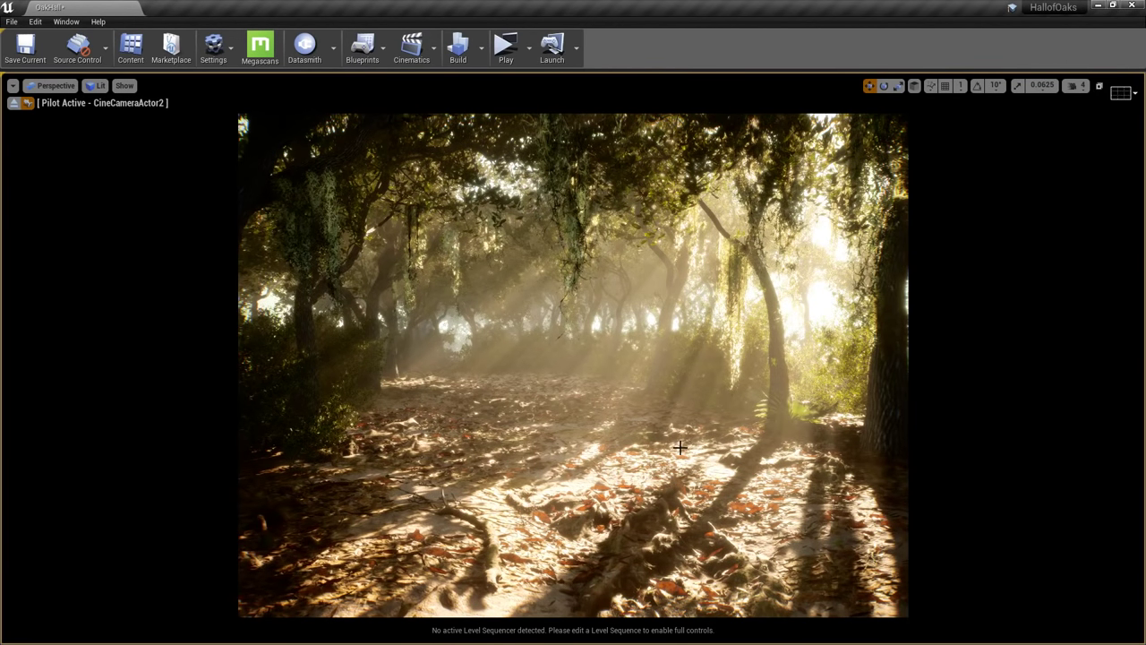
right_click_drag(647, 434, 646, 433)
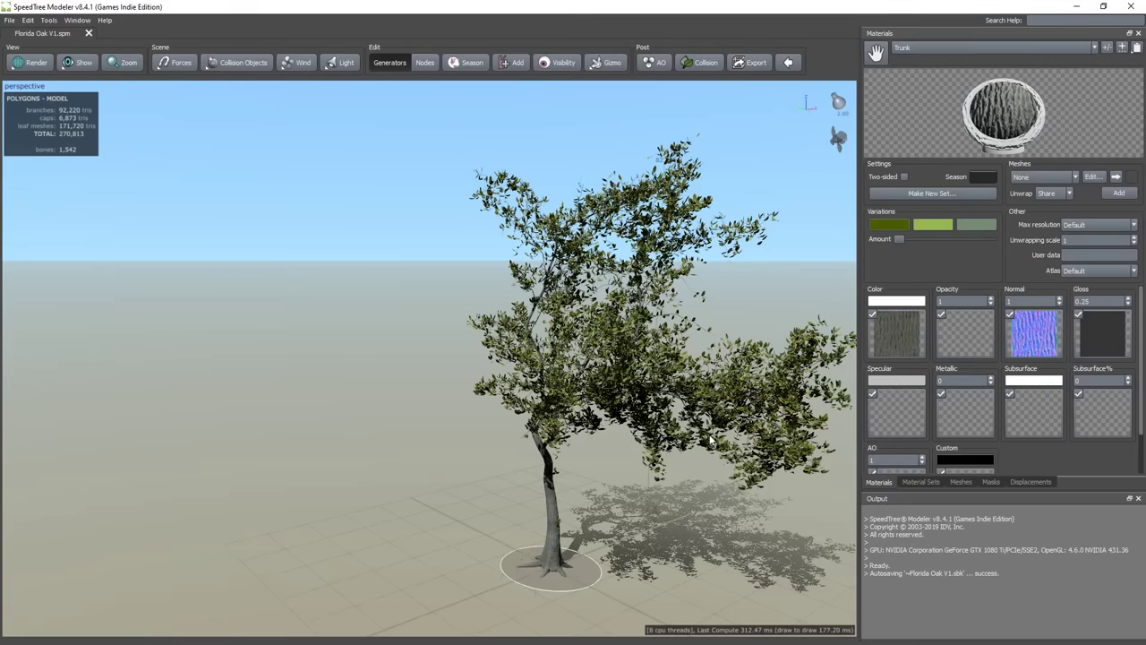
Switch to SpeedTree Modeler and inspect the Florida Oak V1 tree's trunk, branches and foliage from several sides
left_click_drag(711, 437, 588, 355)
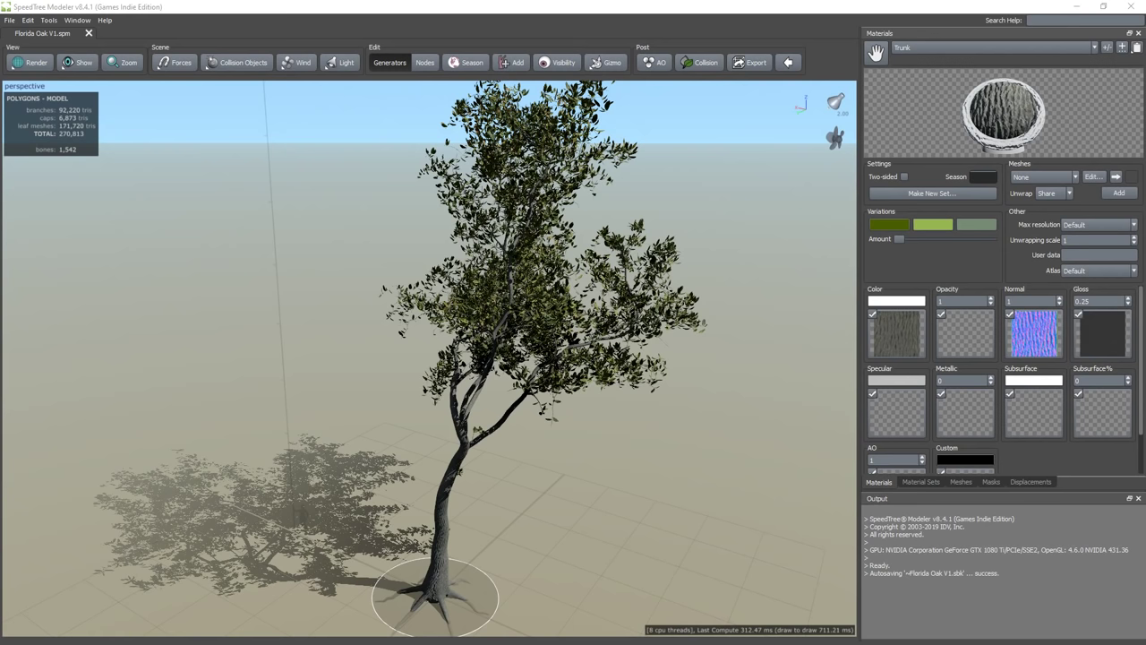
left_click_drag(581, 306, 578, 319)
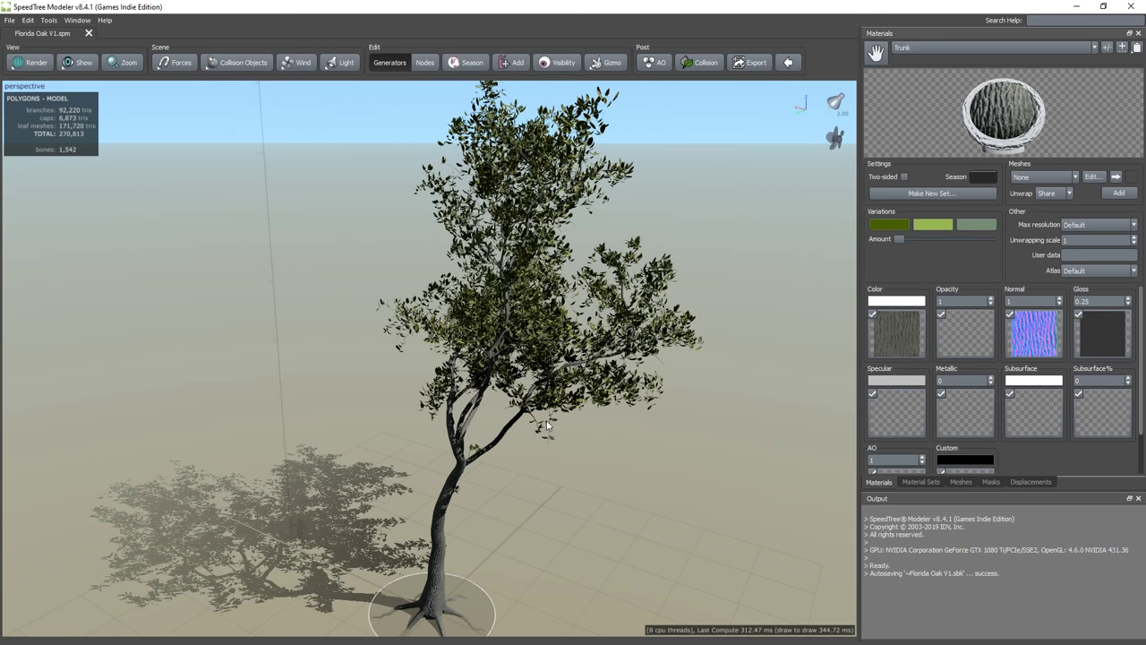
middle_click_drag(642, 433, 553, 436)
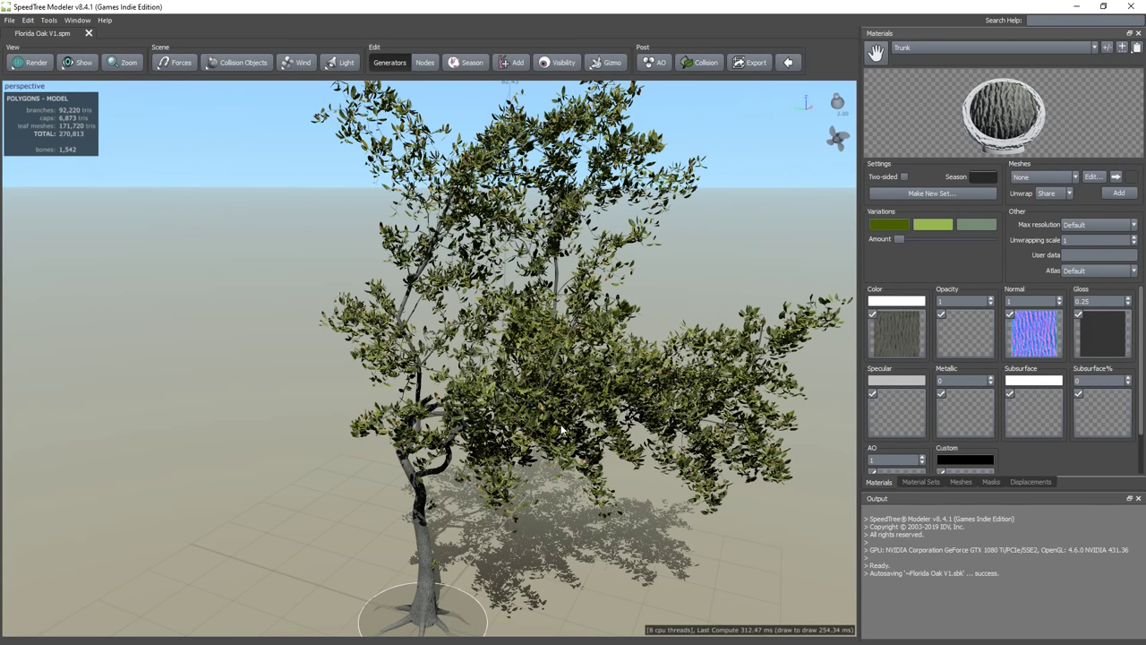
middle_click_drag(573, 407, 633, 383)
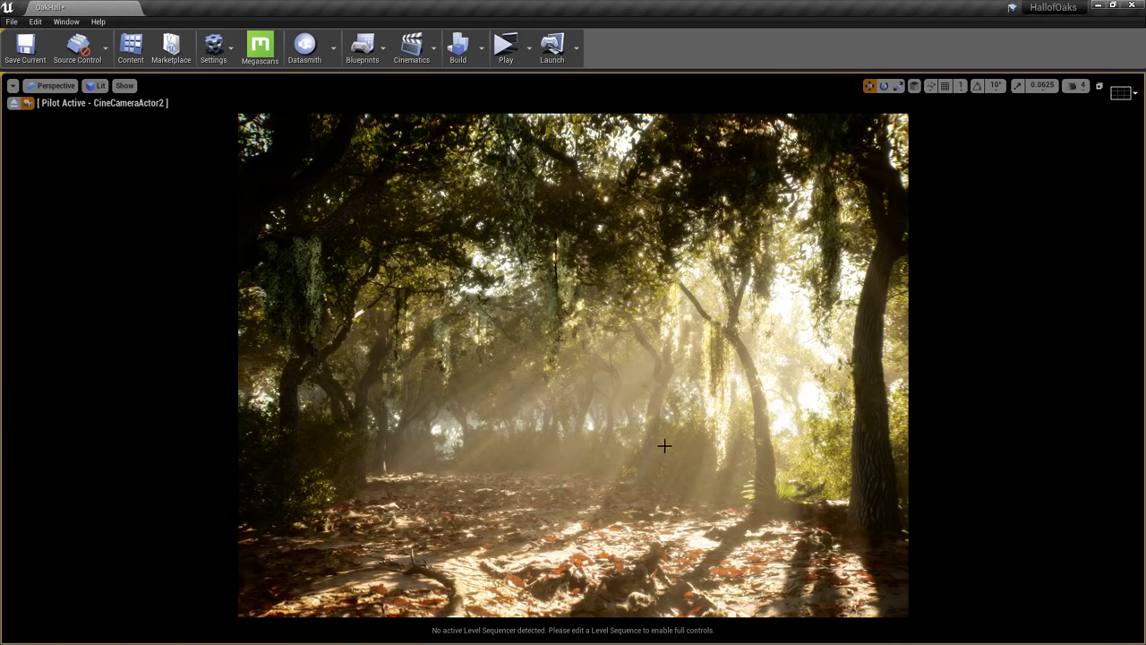
Switch back to Unreal Editor and examine the forest's light shafts and composition, including a close view of the moss-draped trees and fern
right_click_drag(663, 418, 676, 444)
right_click_drag(702, 395, 702, 395)
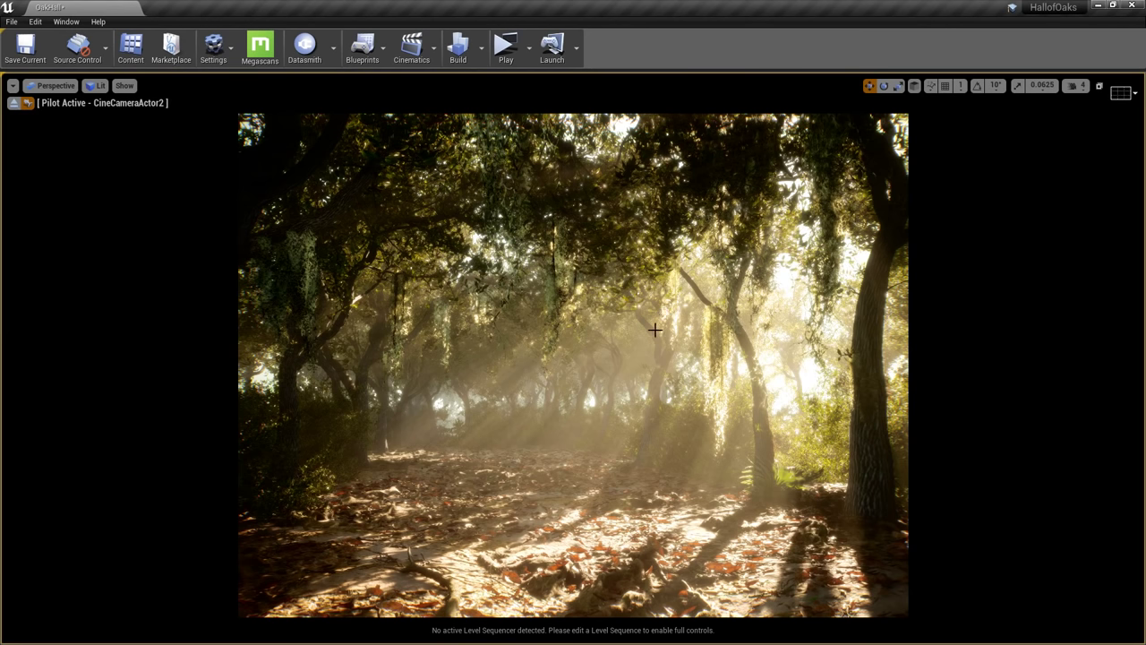
right_click_drag(654, 357, 642, 403)
key("d")
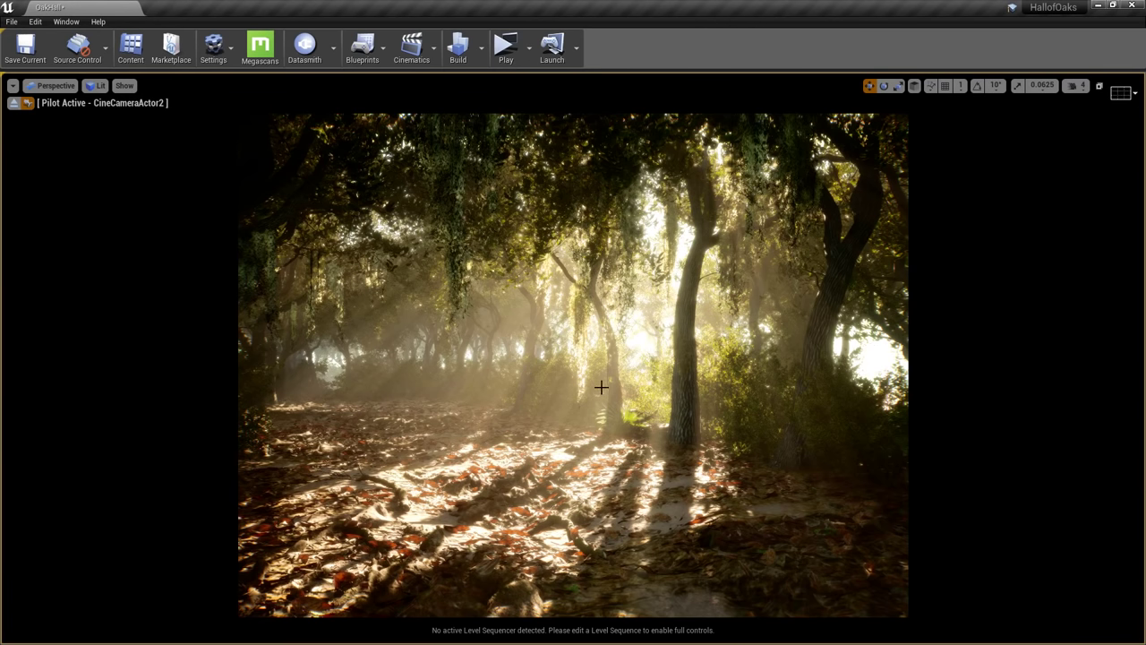
mouse_move(591, 403)
right_mouse_down()
mouse_move(564, 403)
mouse_move(574, 403)
right_mouse_up()
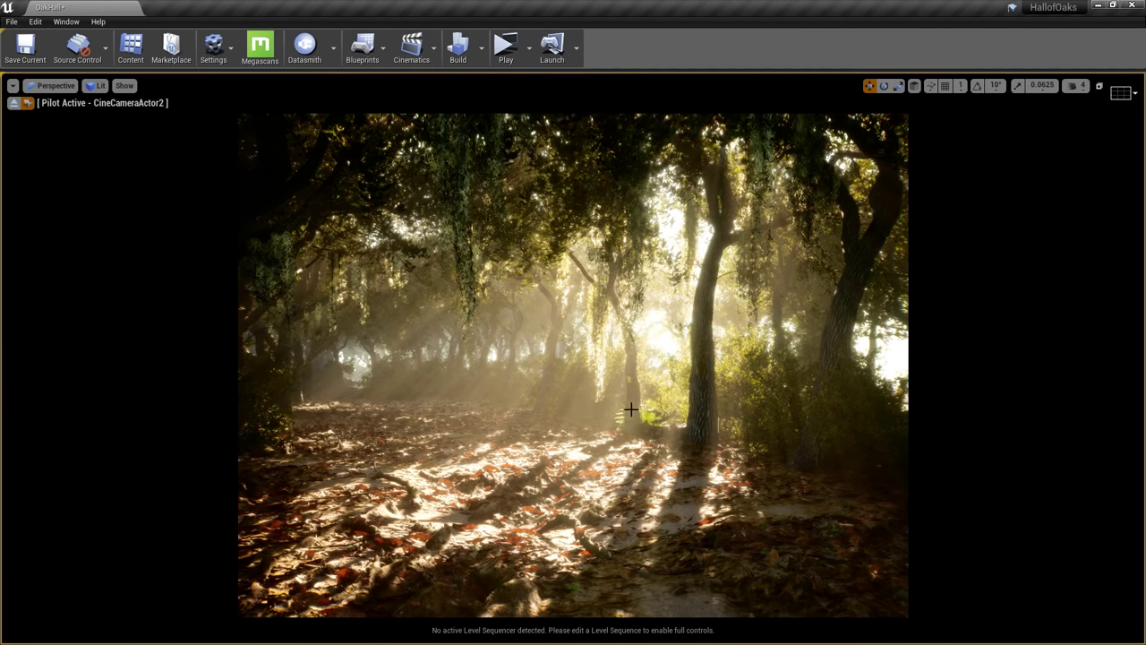
right_click_drag(632, 410, 581, 410)
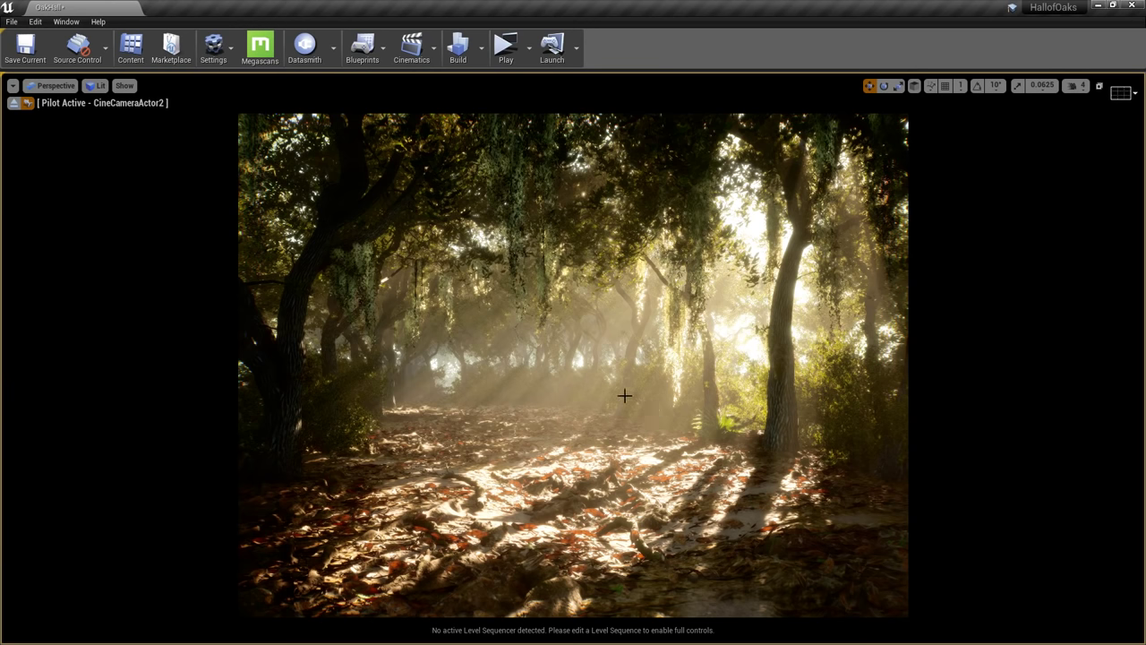
right_click_drag(613, 396, 609, 395)
key("d")
key("a")
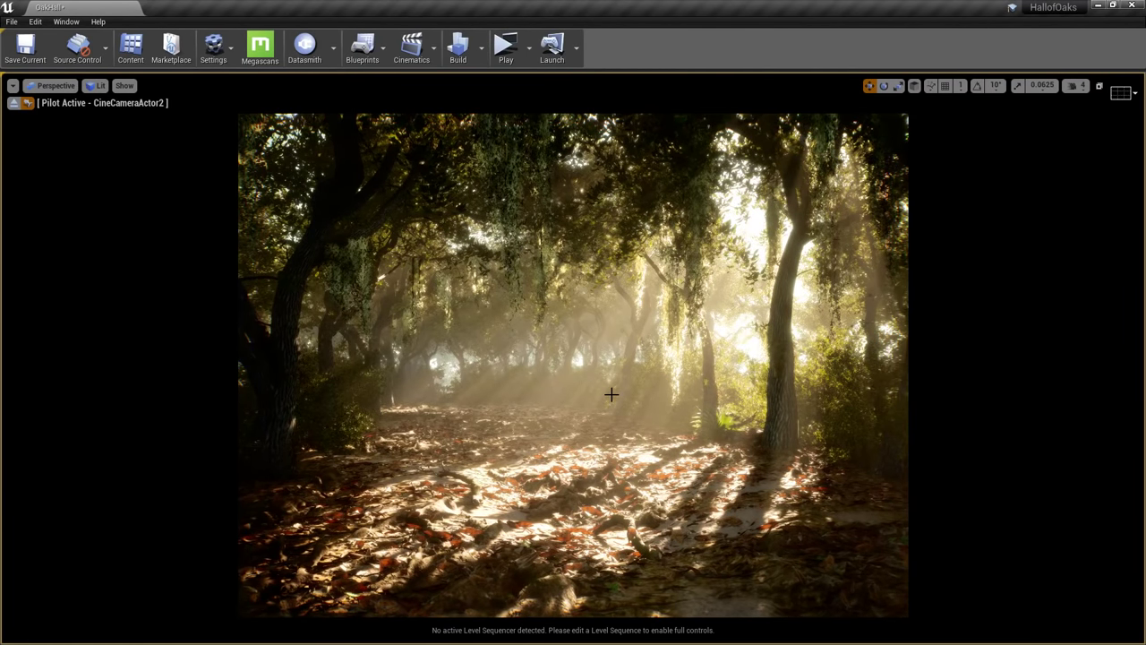
right_click_drag(611, 394, 608, 390)
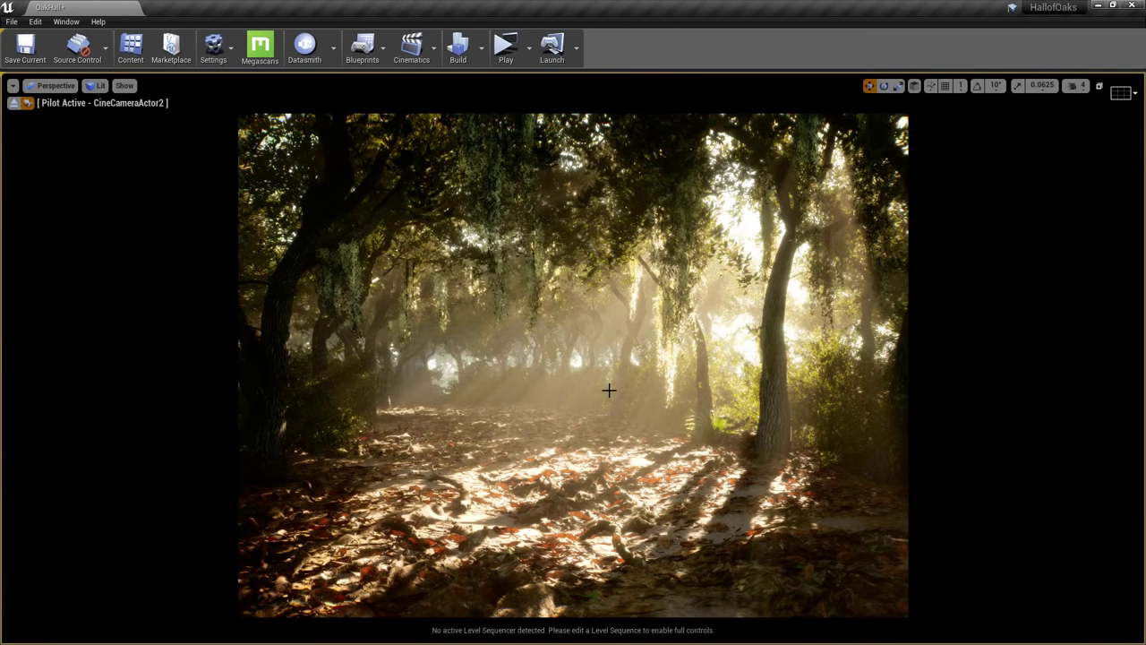
mouse_move(605, 400)
right_mouse_down()
mouse_move(569, 400)
mouse_move(604, 390)
mouse_move(537, 390)
mouse_move(591, 391)
right_mouse_up()
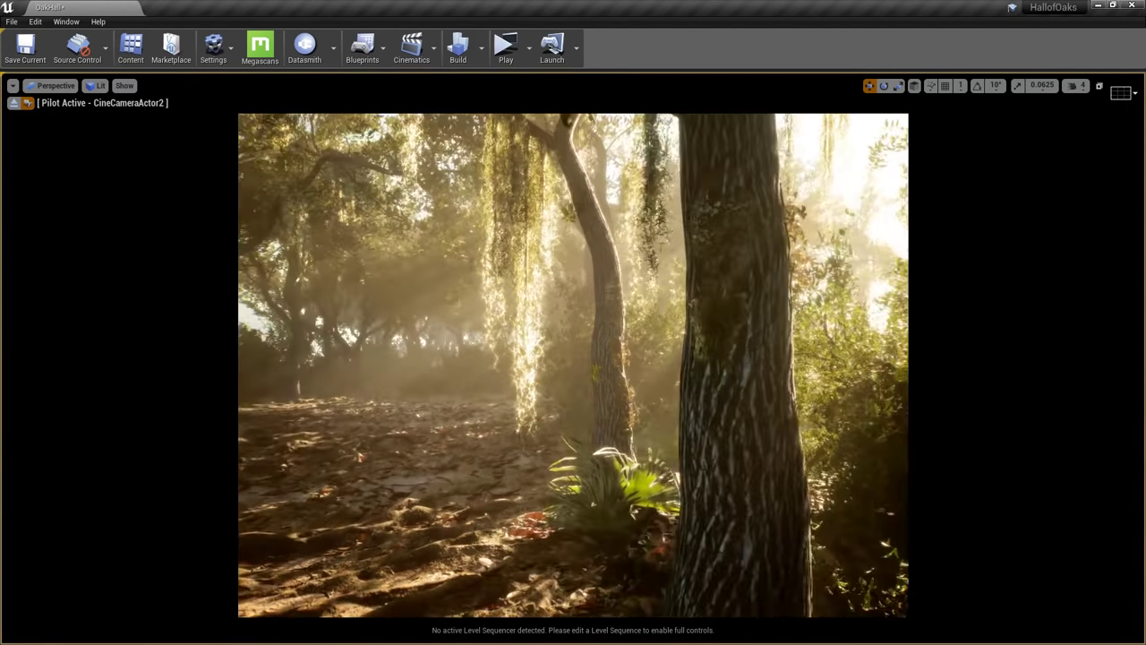
right_click_drag(591, 391, 457, 392)
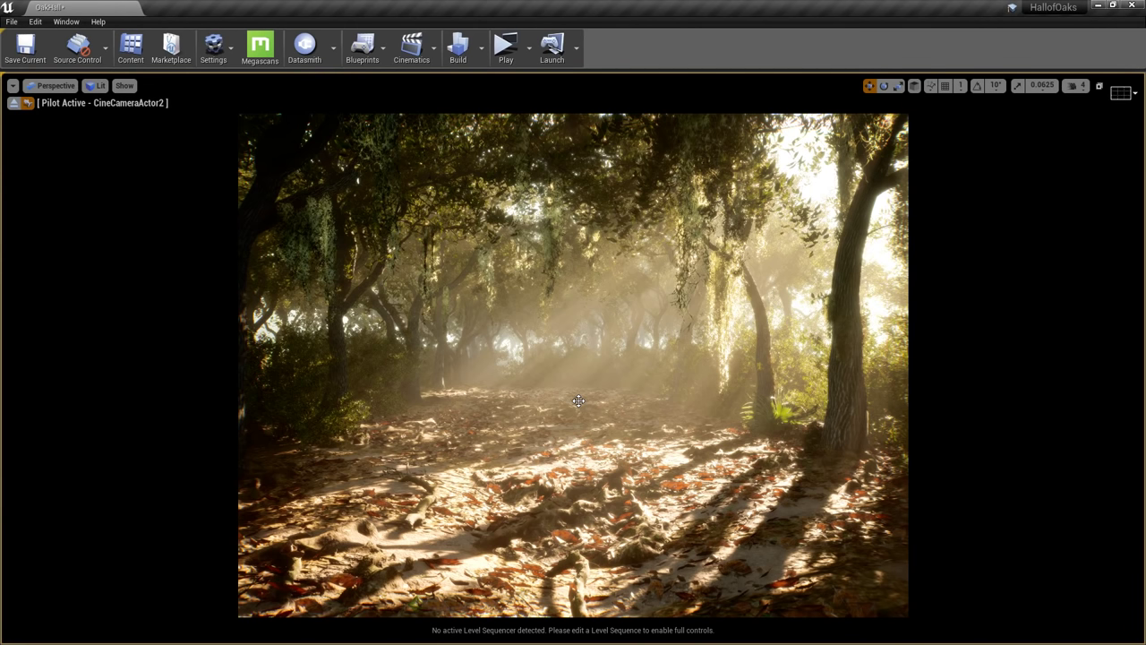
Check the forest scene in wireframe and unlit view modes, ending in lit mode
right_click_drag(578, 401, 664, 414)
right_click_drag(514, 400, 714, 306)
key("alt+2")
right_click_drag(554, 340, 663, 402)
key("alt+3")
key("alt+4")
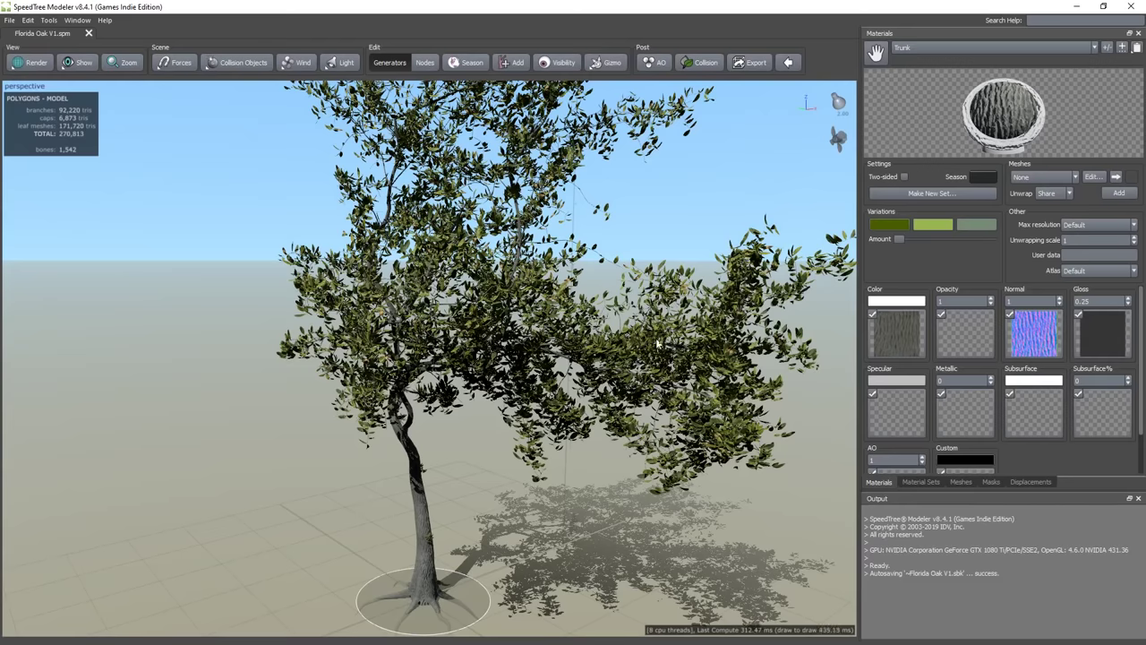
Switch to SpeedTree Modeler and examine the oak tree's leaf clusters and overall shape
middle_click_drag(659, 344, 653, 353)
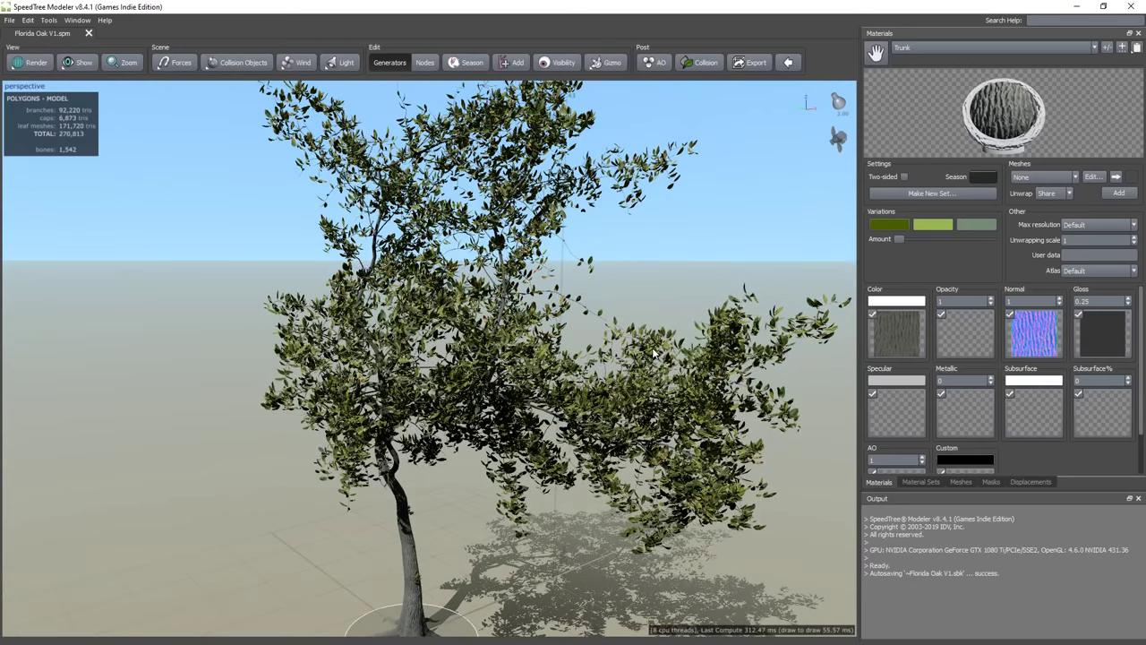
mouse_move(609, 360)
left_mouse_down()
mouse_move(455, 363)
mouse_move(602, 362)
left_mouse_up()
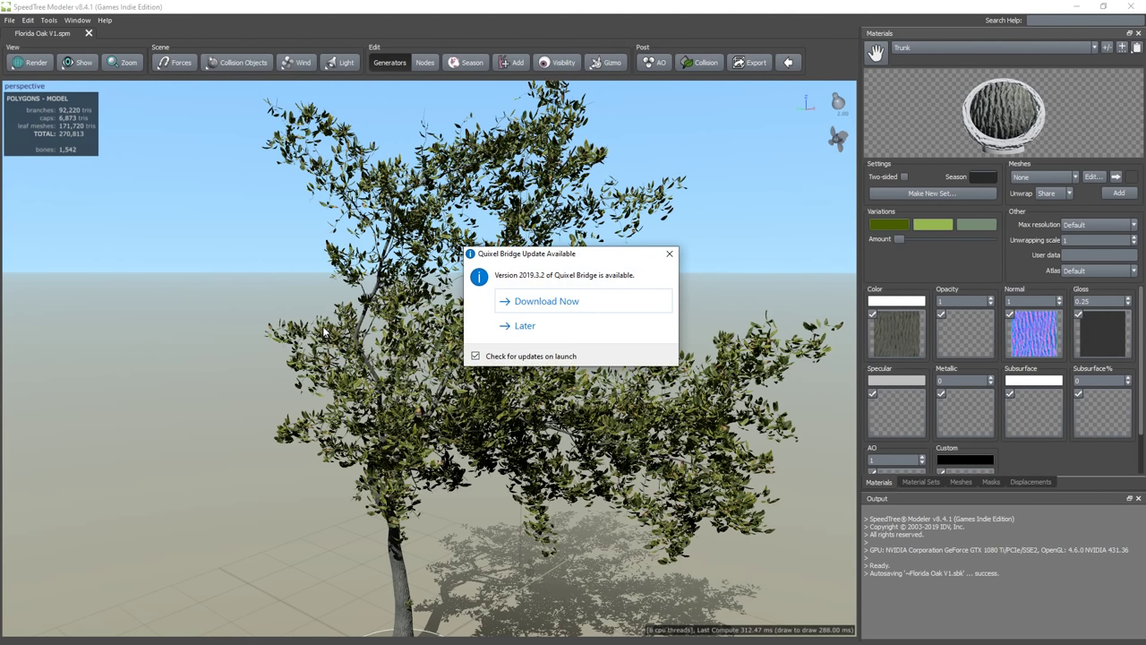
Postpone the Quixel Bridge update and search the Bridge asset library for "atlas"
left_click(564, 330)
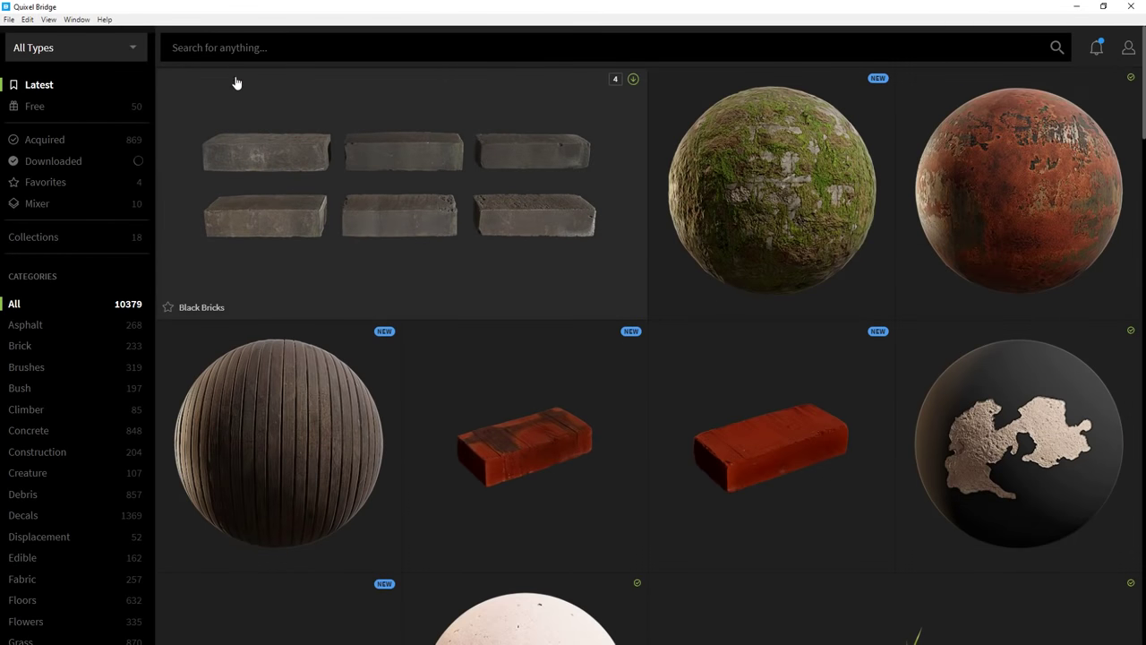
left_click(248, 49)
type("atl")
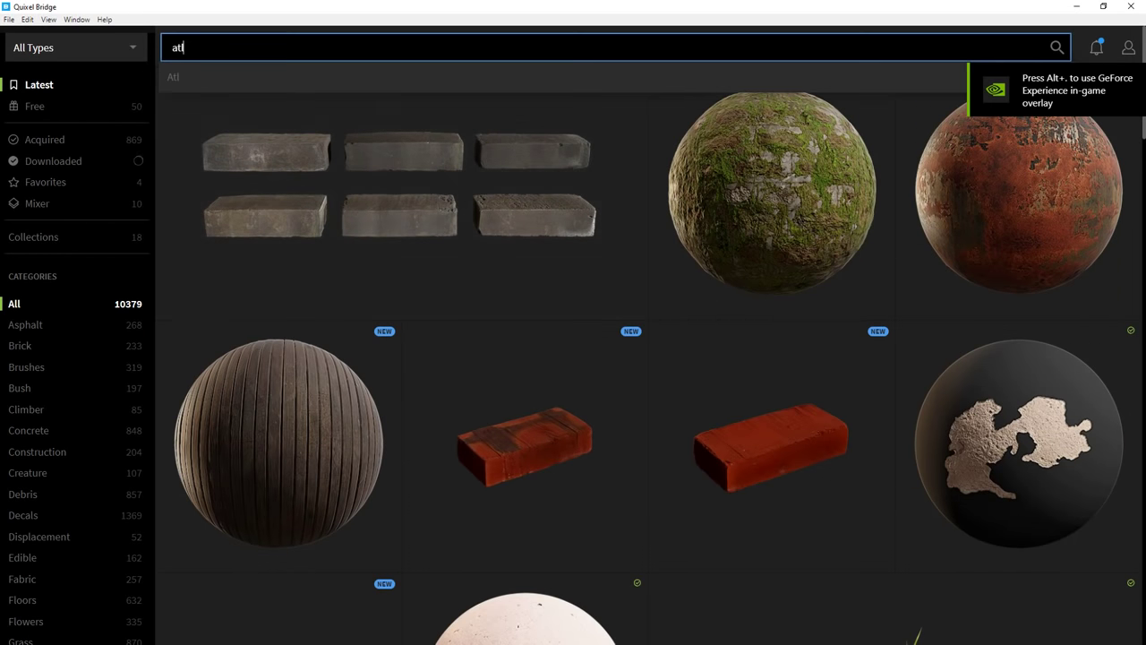
type("as")
key("Return")
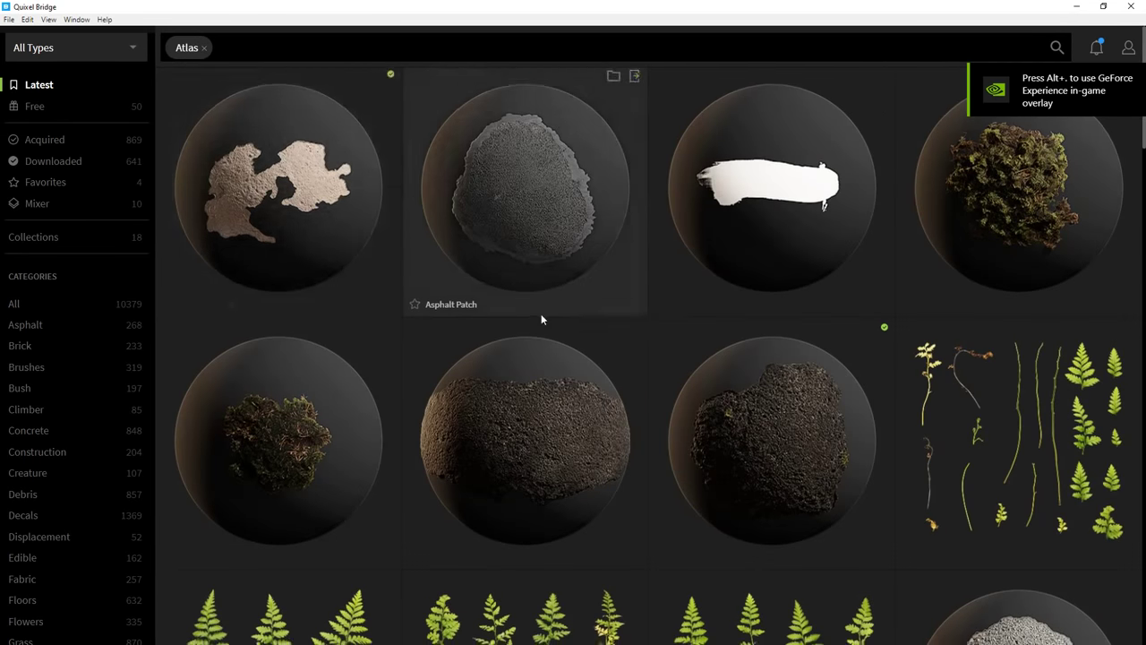
Browse the atlas results in the asset library, examining the leaf, flower, stem and moss atlases
scroll(555, 315, "down", 7)
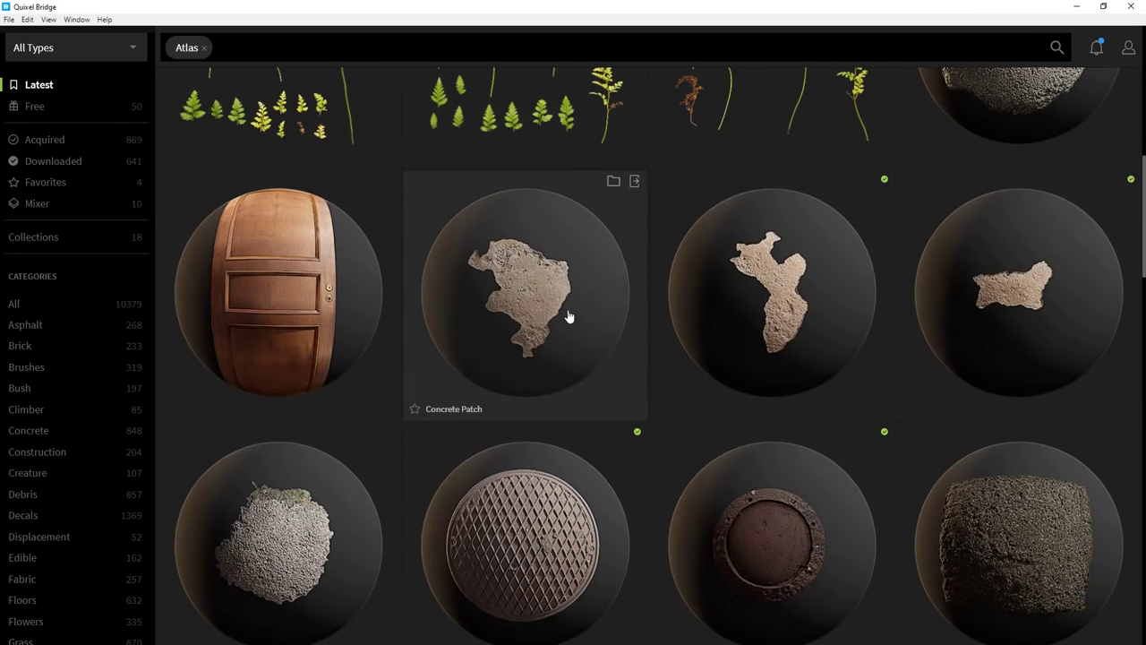
scroll(555, 318, "up", 3)
scroll(532, 310, "down", 18)
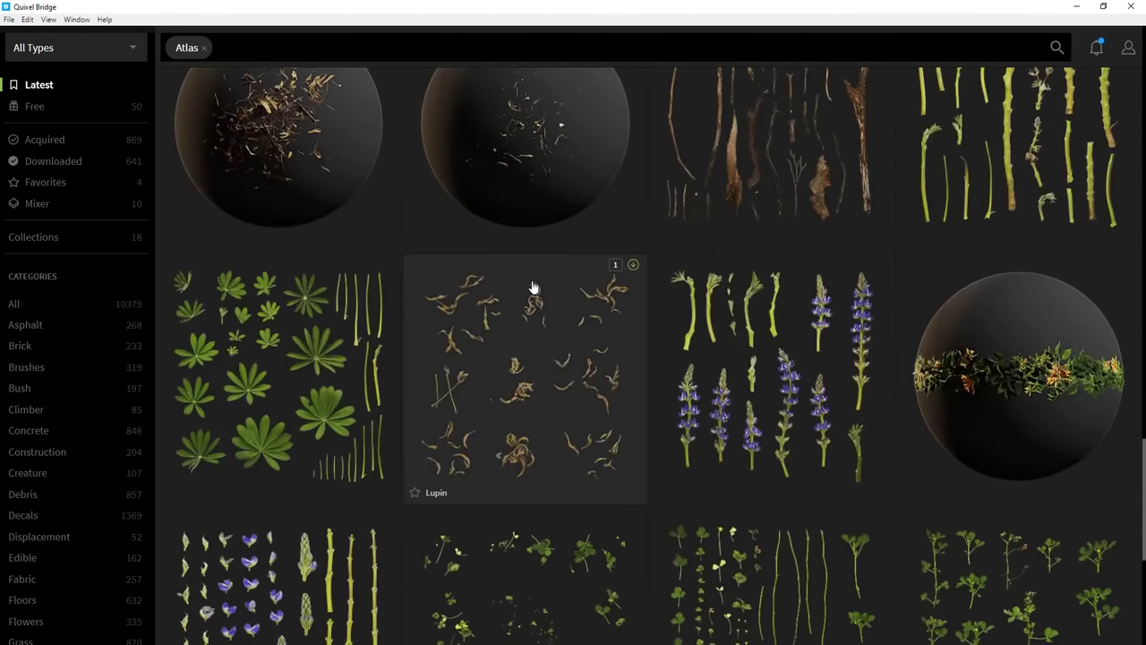
scroll(537, 289, "down", 5)
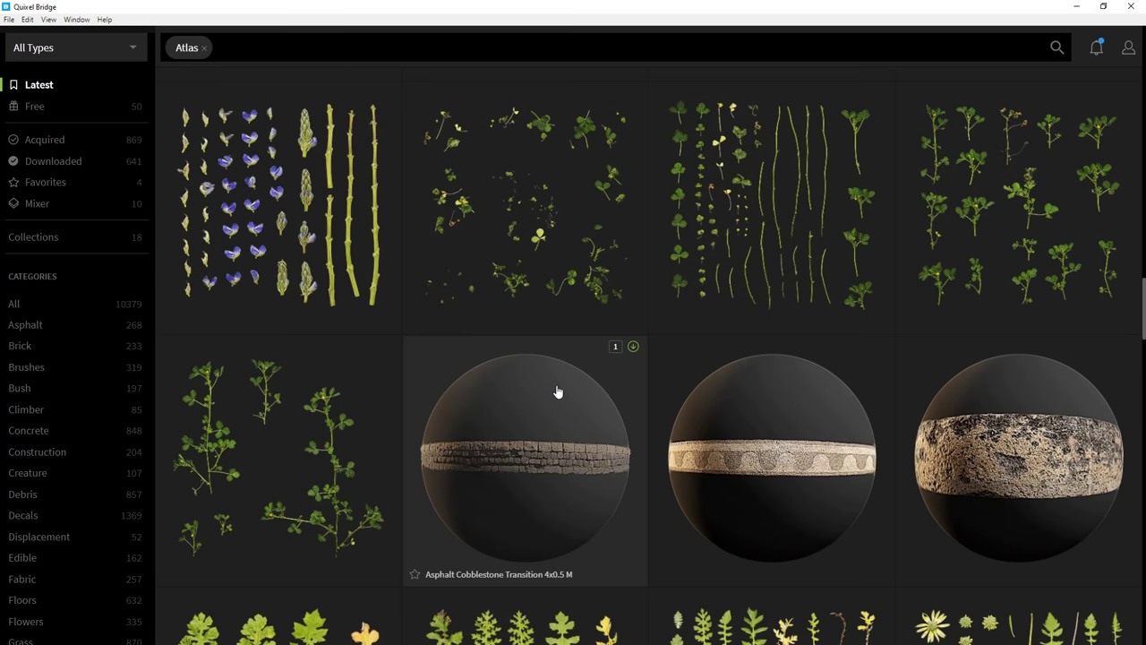
scroll(582, 392, "down", 3)
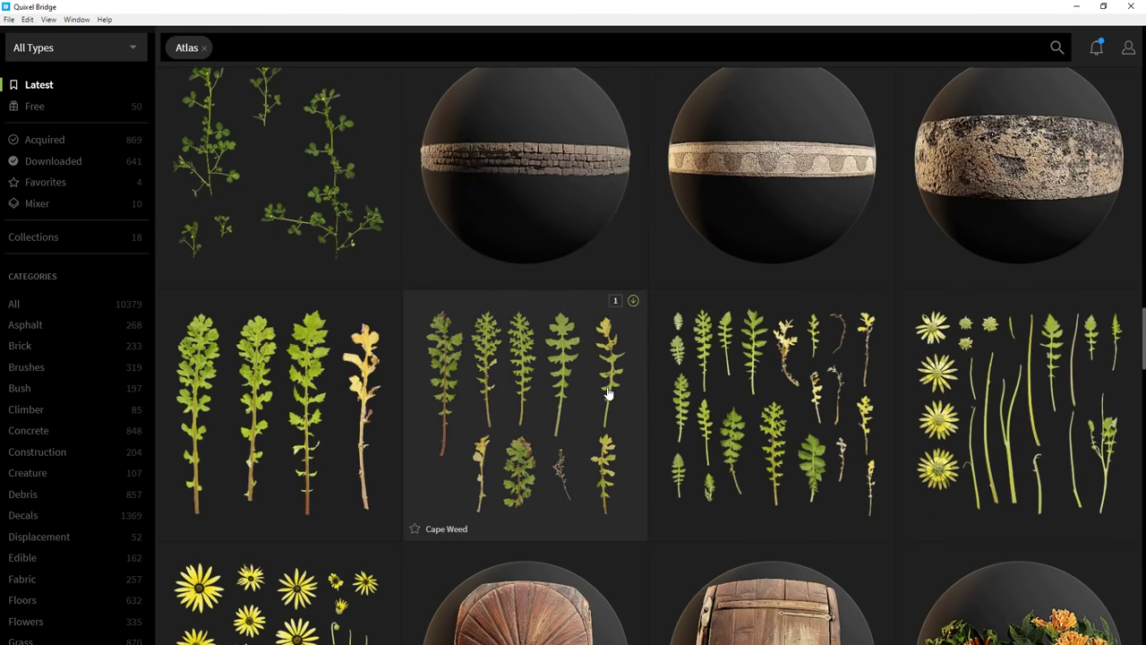
scroll(607, 392, "down", 12)
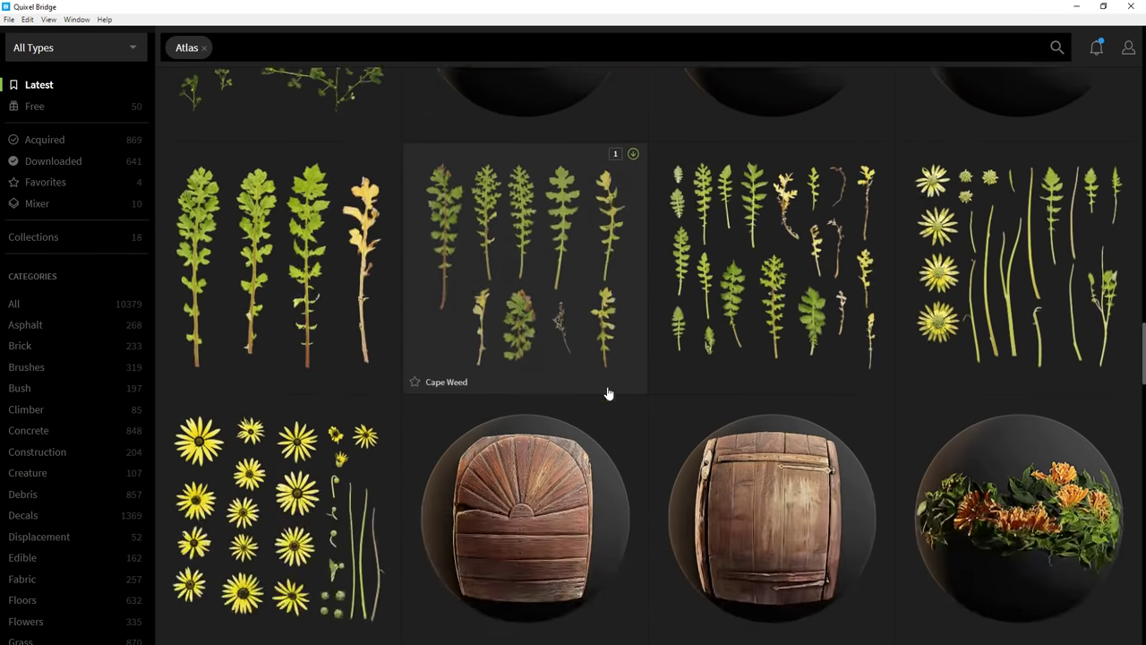
scroll(607, 392, "down", 5)
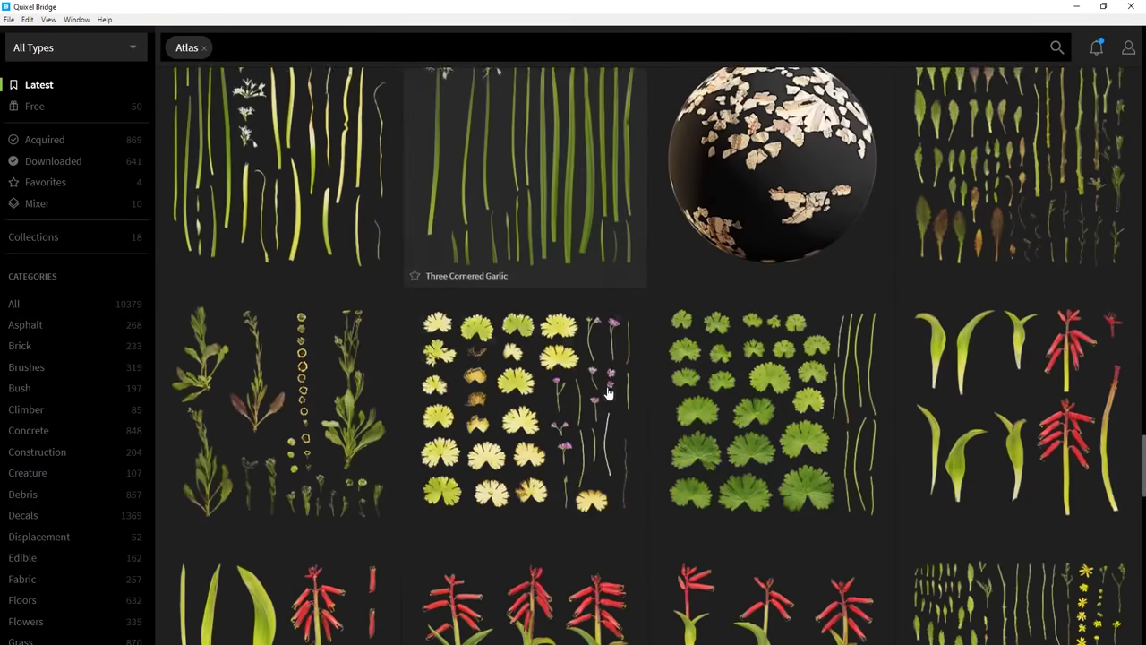
scroll(607, 392, "down", 12)
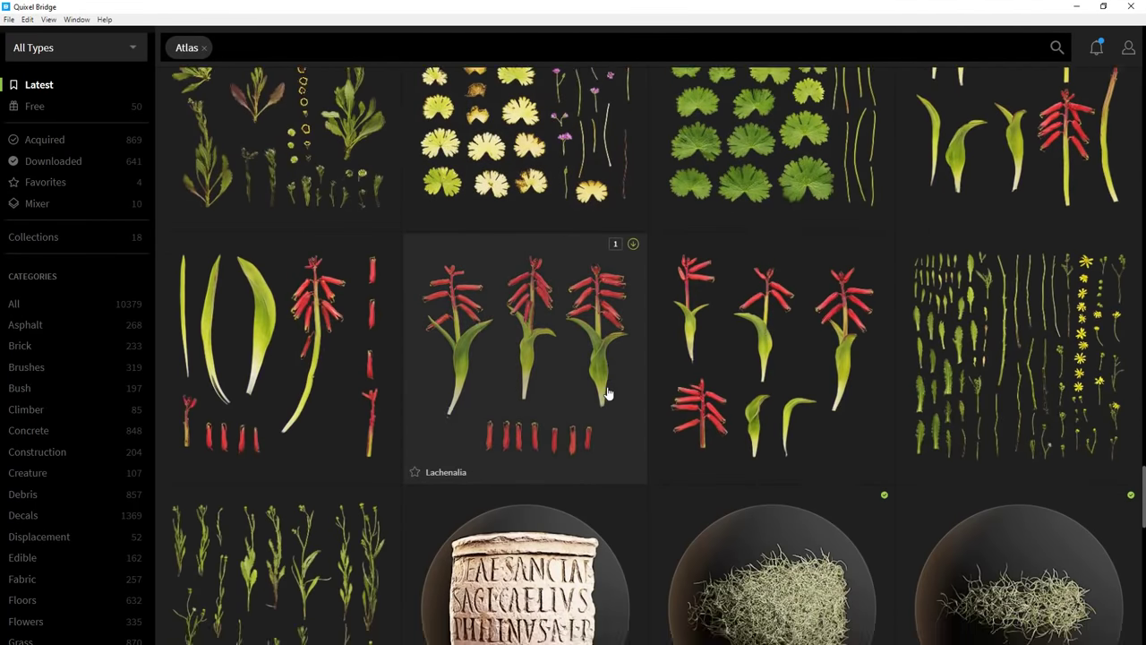
scroll(607, 392, "down", 1)
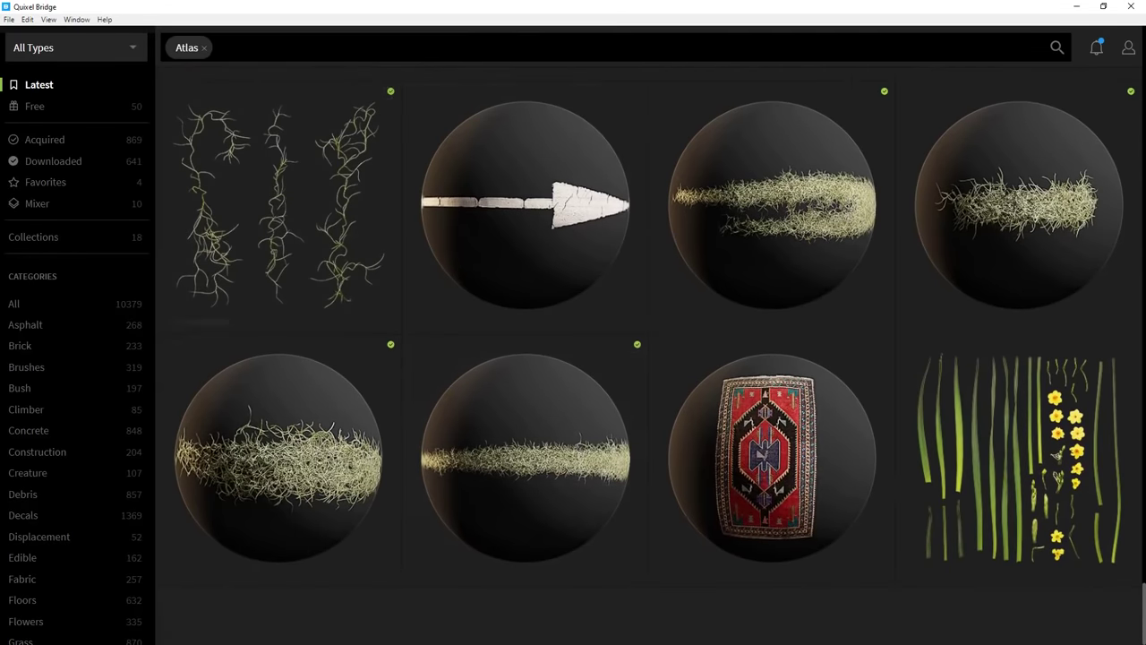
Narrow the atlas search with the additional term "plant" and look through the plant atlases
type("plant")
key("Return")
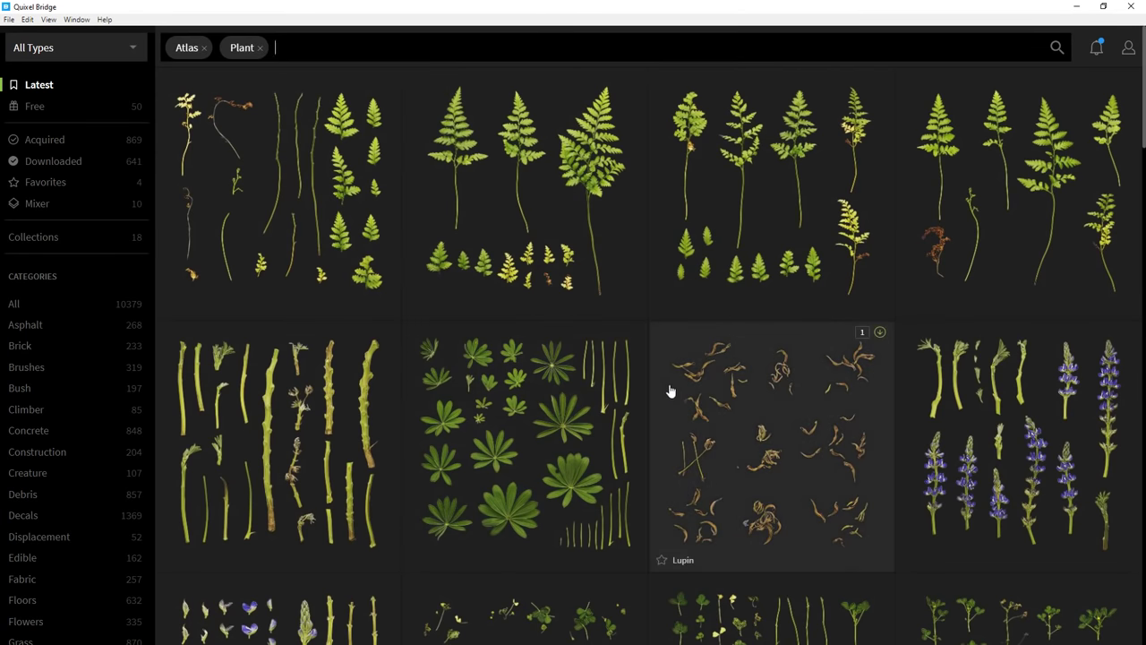
scroll(671, 392, "down", 7)
scroll(693, 357, "down", 15)
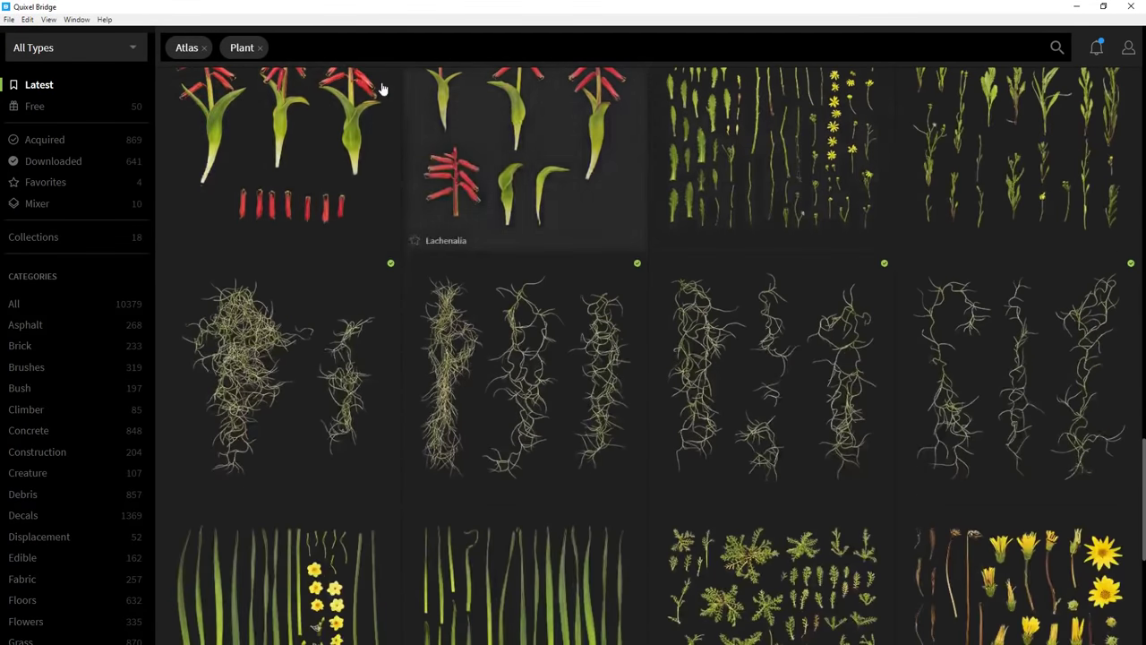
Narrow the plant atlas search with the additional term "tree" and open the Bay Leaf atlas
left_click(385, 48)
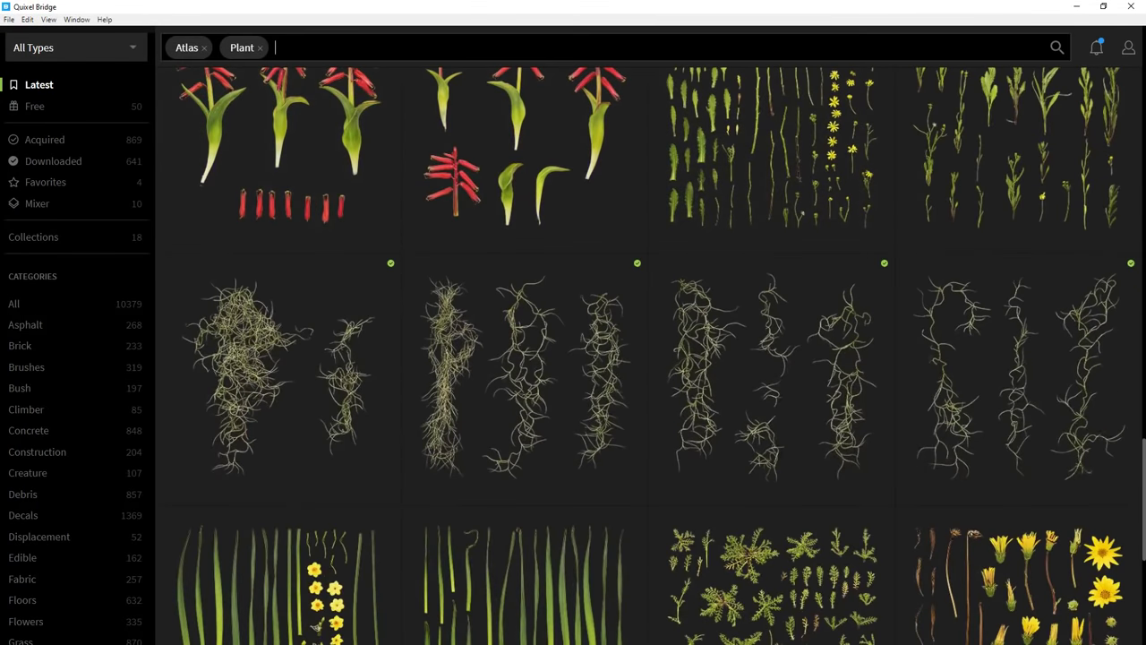
type("tree")
key("Return")
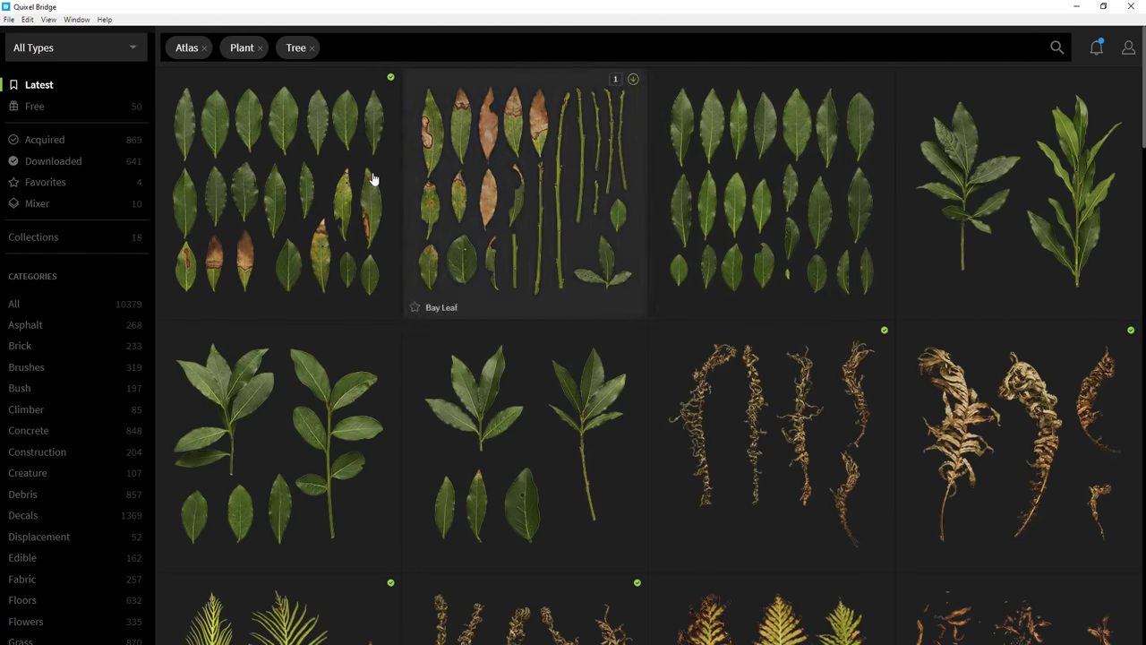
left_click(374, 179)
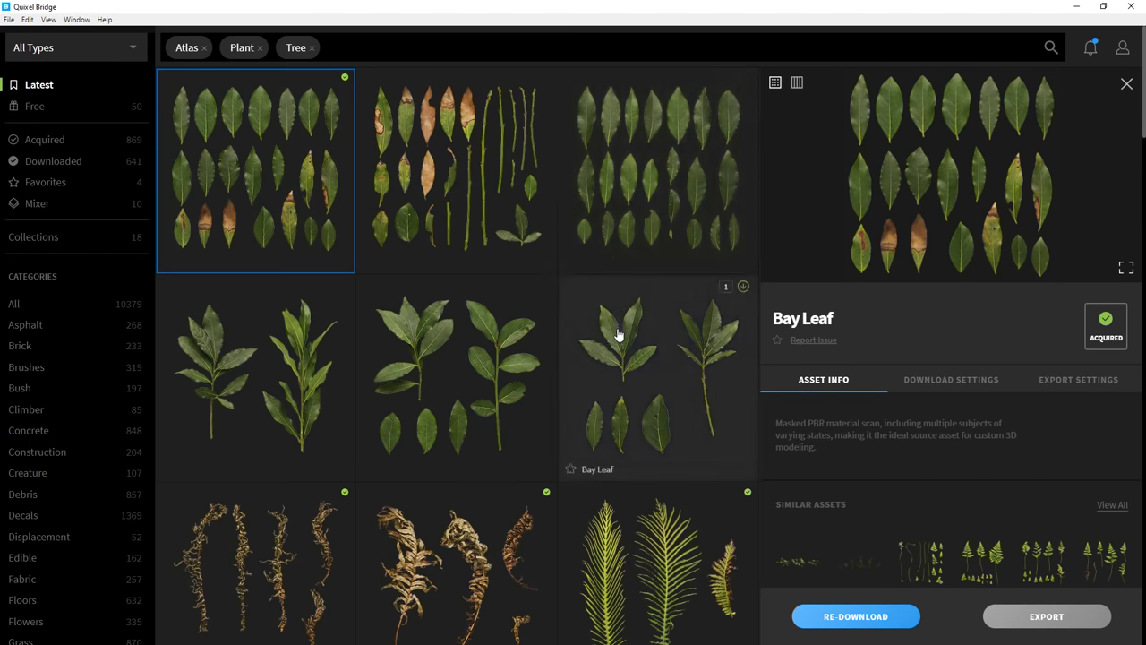
Look through the tree atlases for oak foliage and open the Oak Branches atlas
scroll(614, 332, "down", 5)
scroll(606, 335, "down", 4)
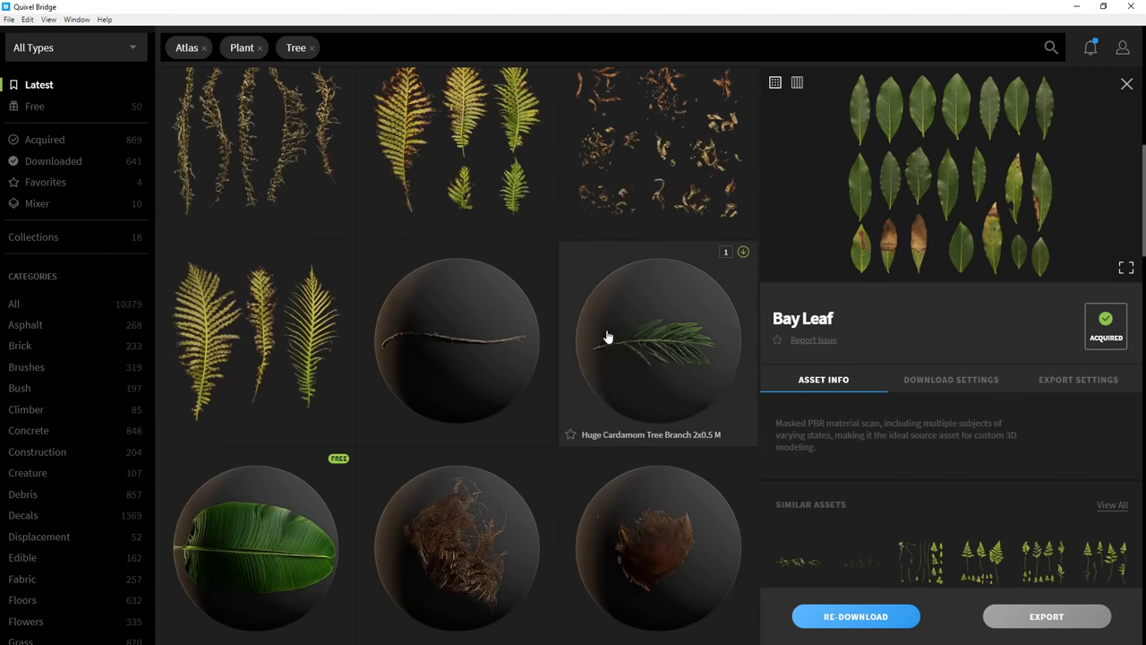
scroll(599, 342, "up", 2)
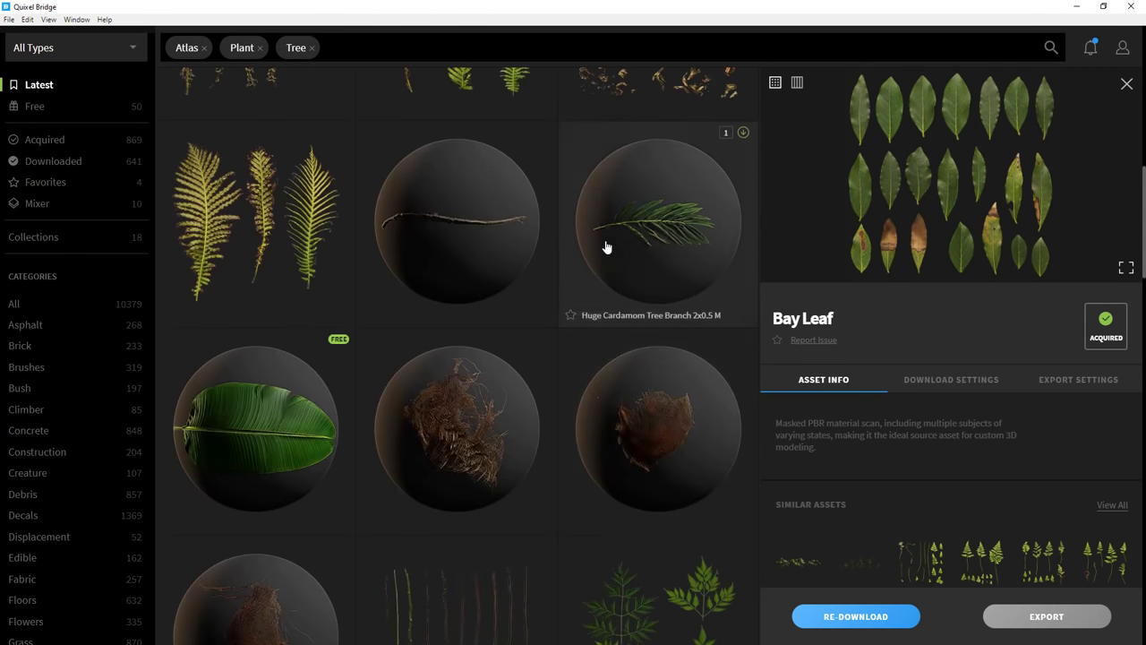
scroll(606, 248, "down", 5)
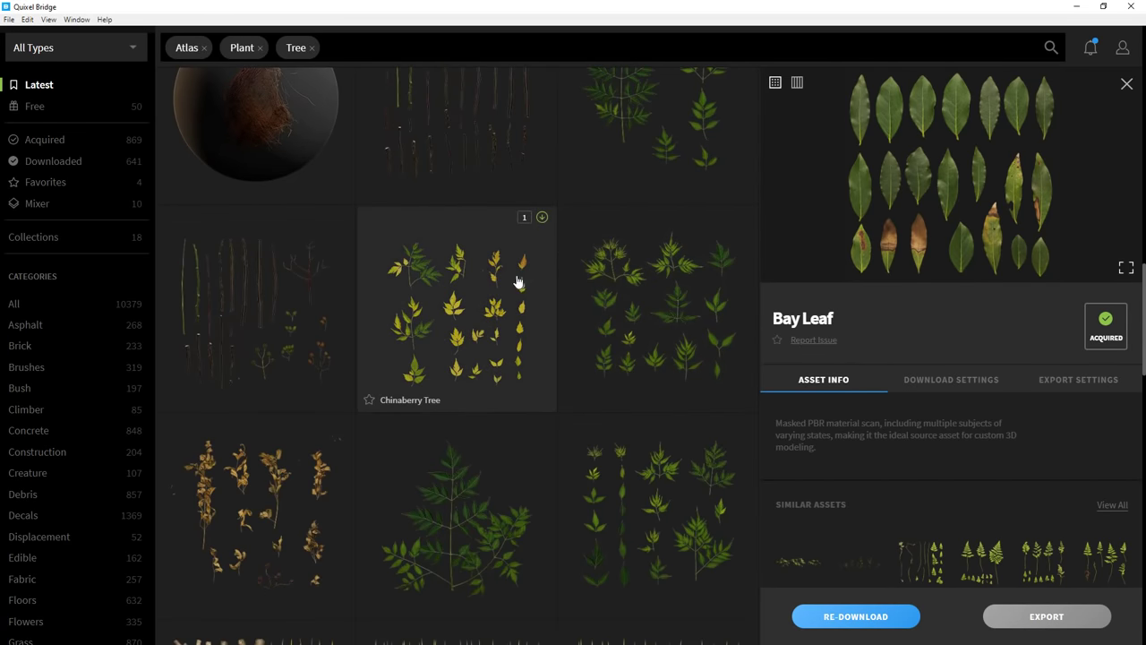
scroll(510, 282, "down", 10)
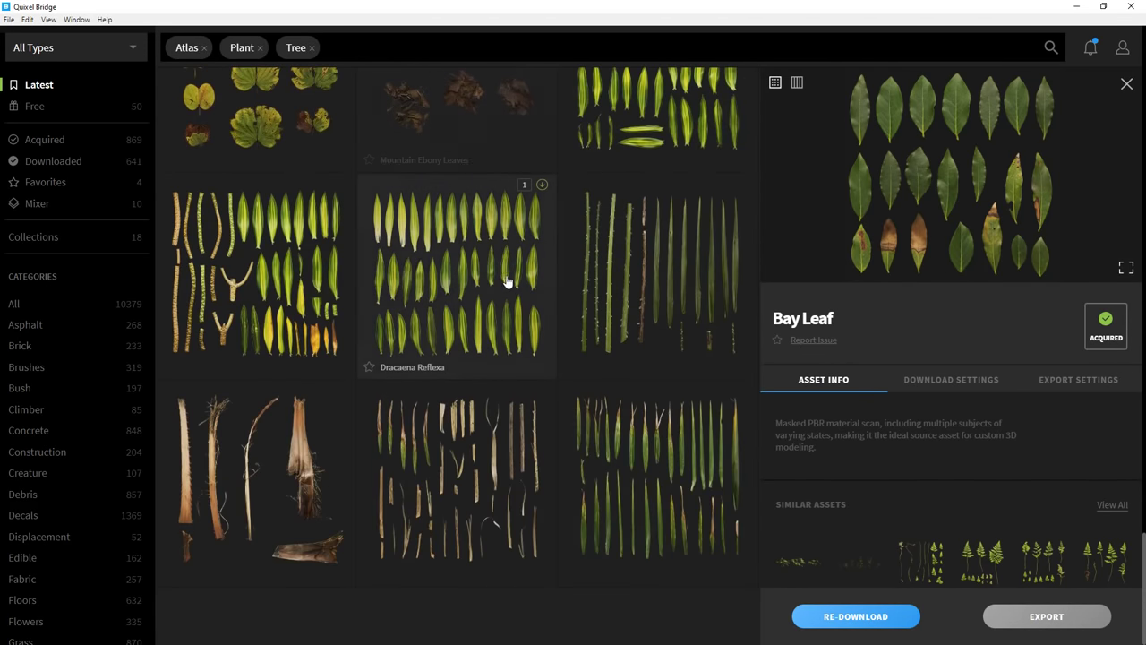
scroll(415, 263, "down", 8)
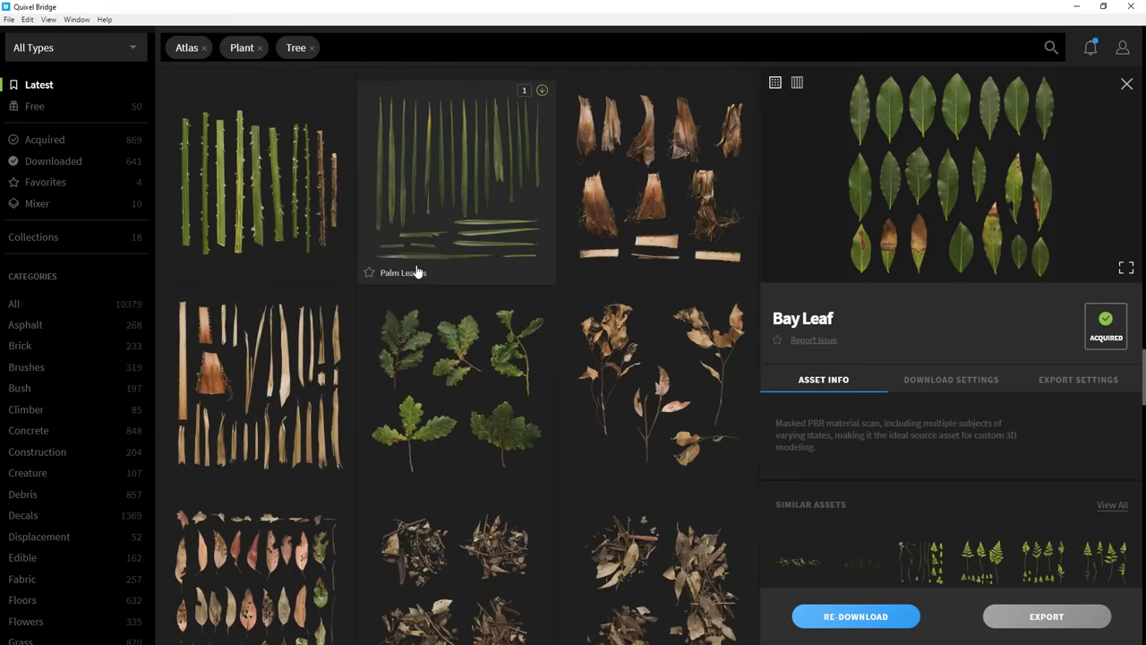
scroll(417, 271, "down", 2)
left_click(450, 232)
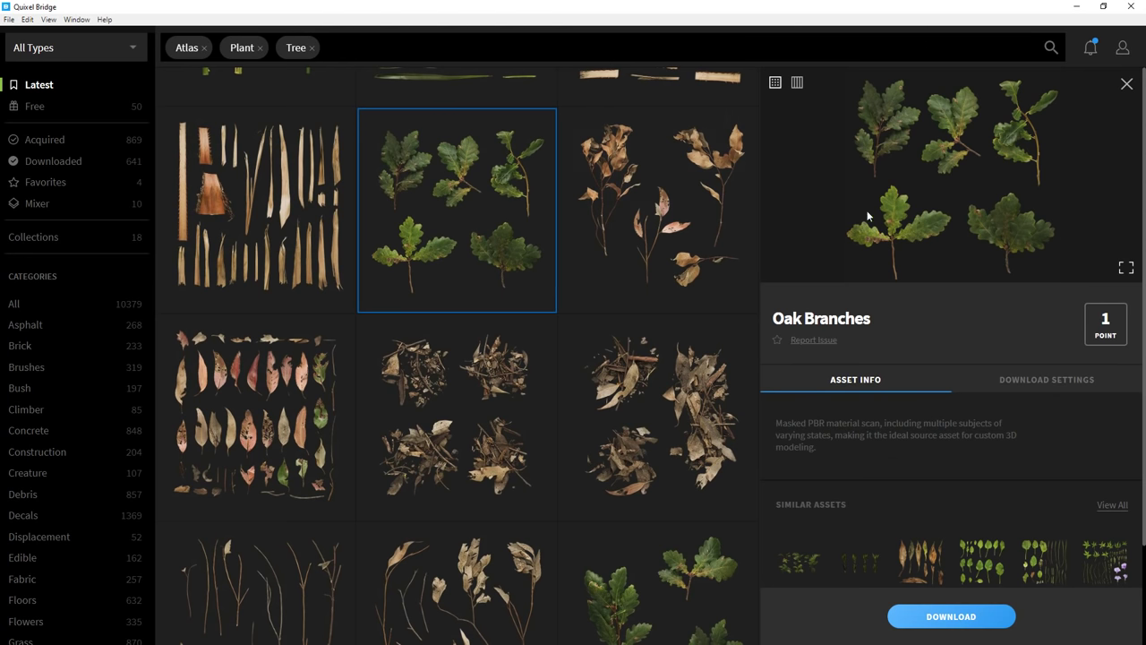
Switch to SpeedTree Modeler and examine the oak's individual leaves and inner branches up close
left_click_drag(733, 7, 0, 385)
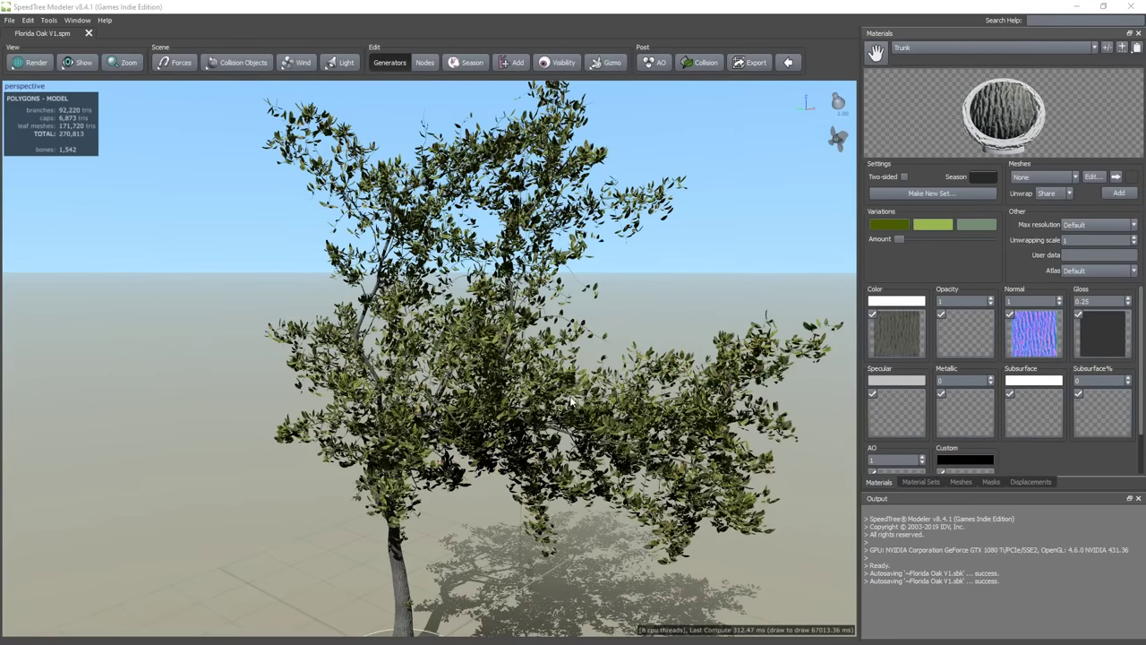
left_click_drag(569, 398, 609, 455)
middle_click_drag(609, 457, 576, 372)
scroll(578, 372, "up", 10)
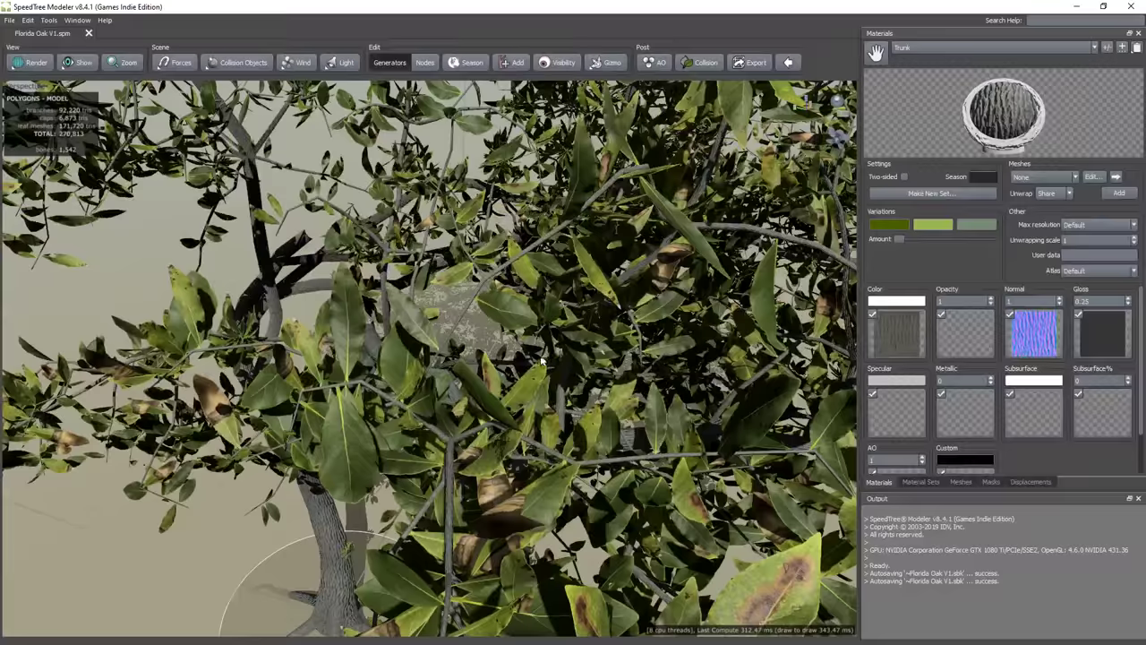
left_click_drag(542, 361, 516, 395)
scroll(522, 374, "up", 6)
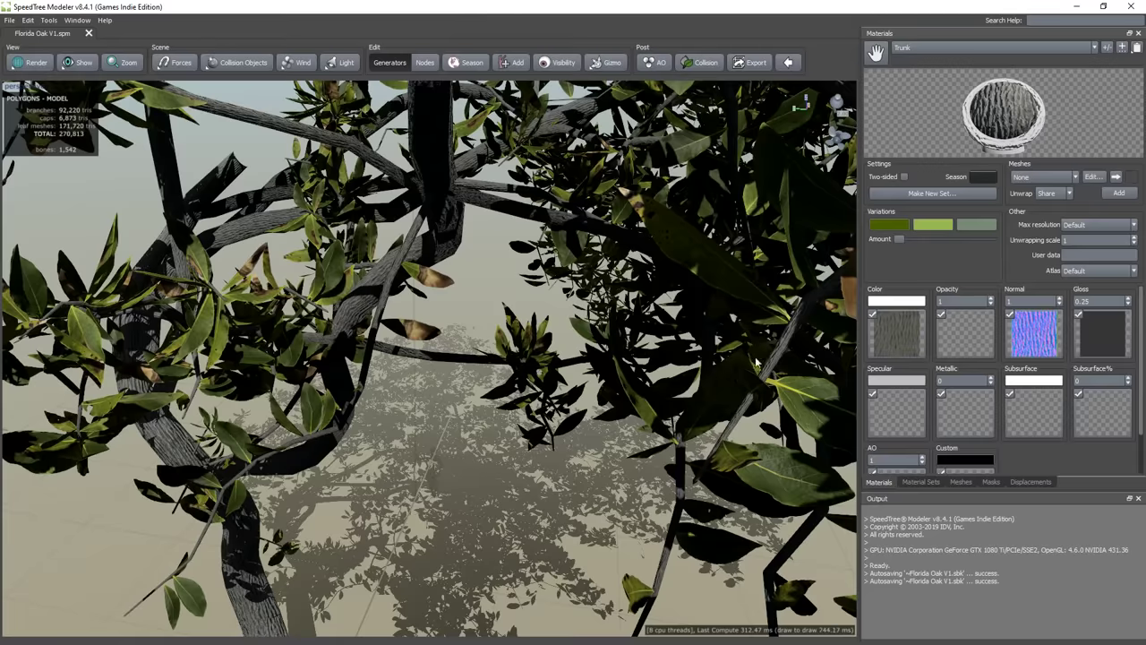
scroll(637, 348, "down", 7)
scroll(637, 348, "down", 3)
left_click_drag(637, 347, 577, 356)
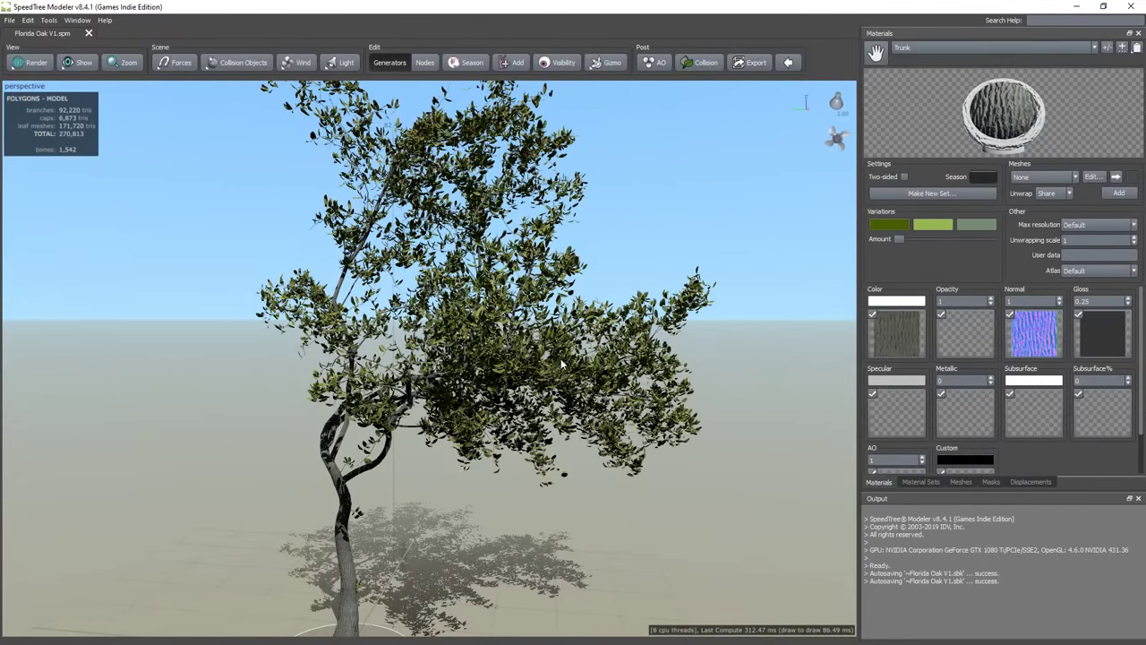
Examine the oak's trunk, root flare and overhanging foliage from a low viewpoint
left_click_drag(532, 388, 554, 373)
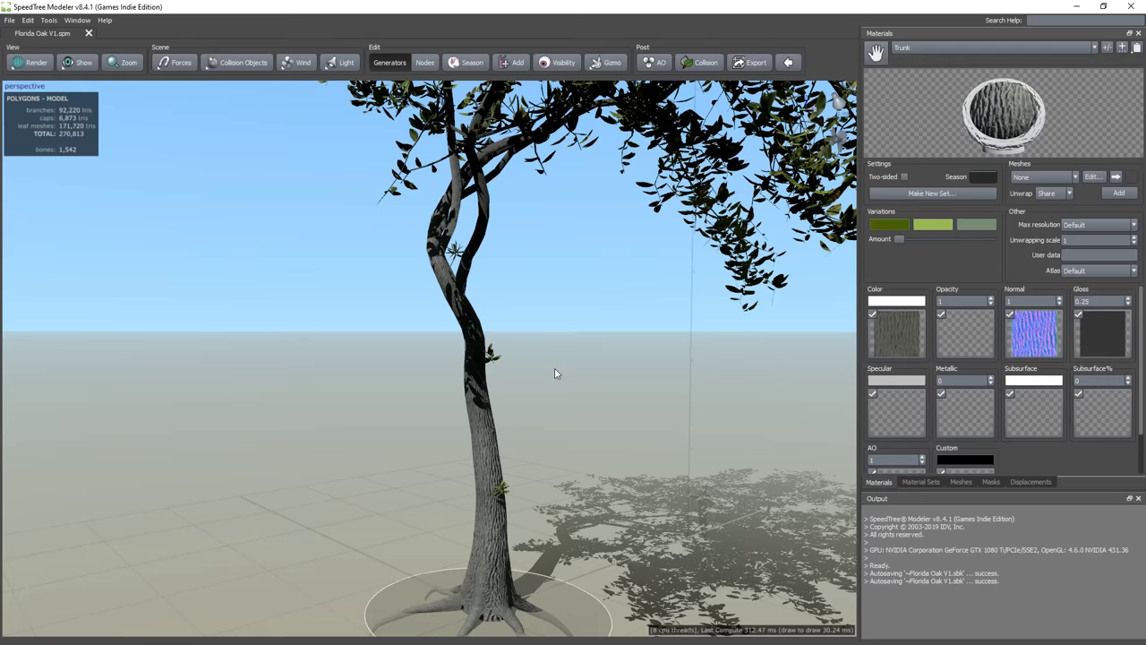
middle_click_drag(513, 304, 455, 367)
left_click_drag(455, 367, 380, 345)
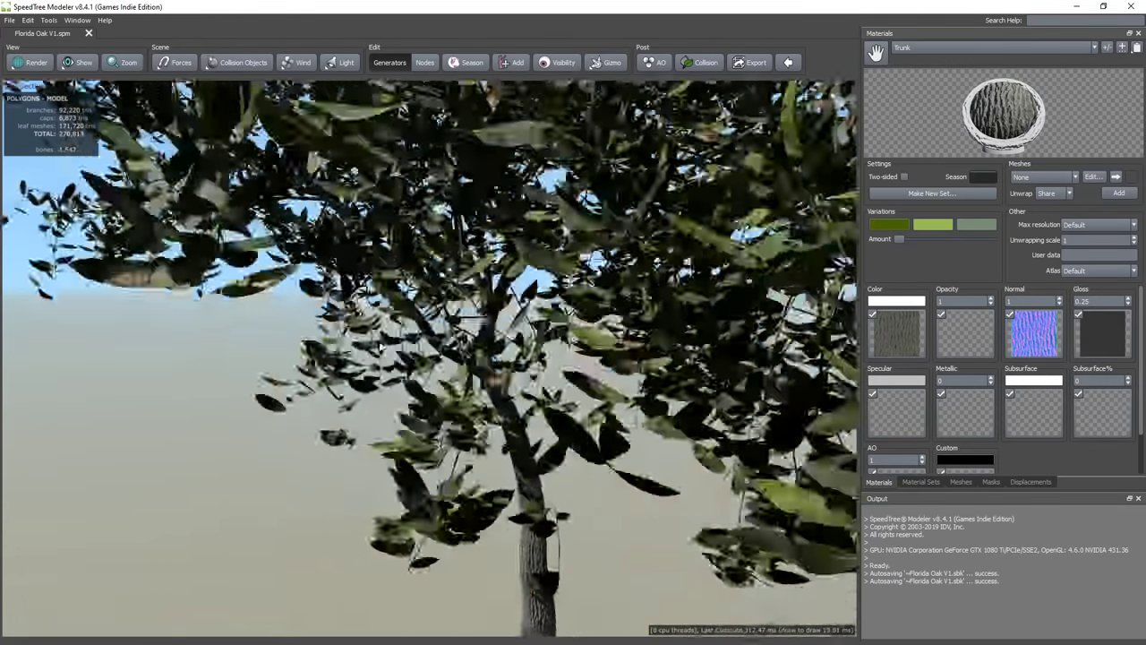
scroll(381, 348, "down", 6)
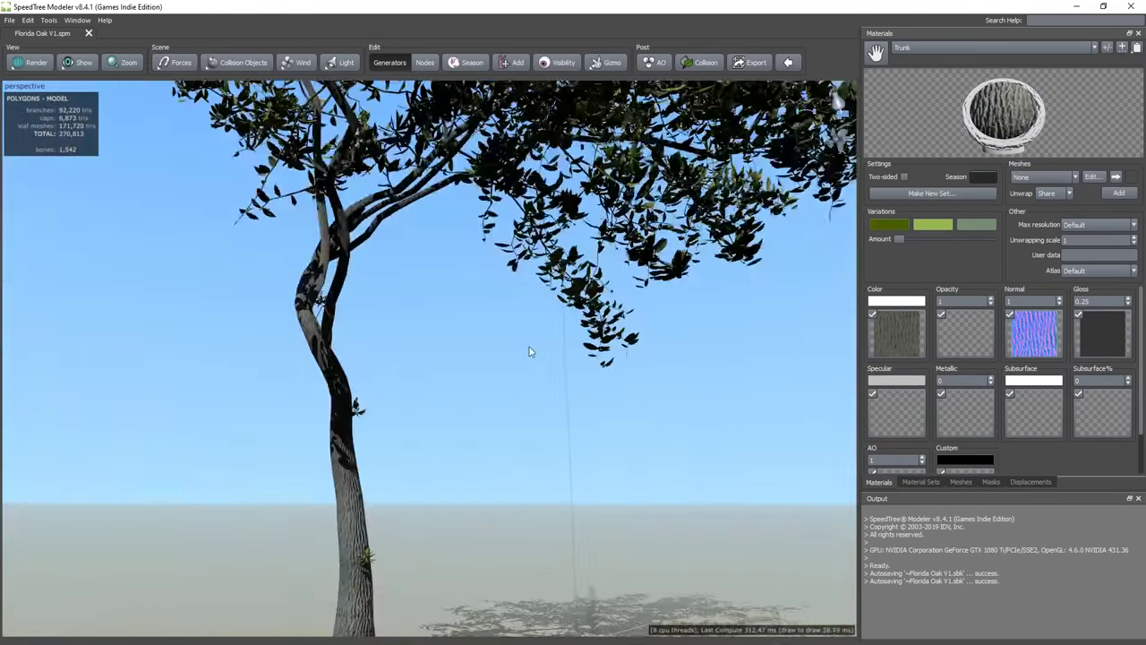
middle_click_drag(529, 347, 524, 328)
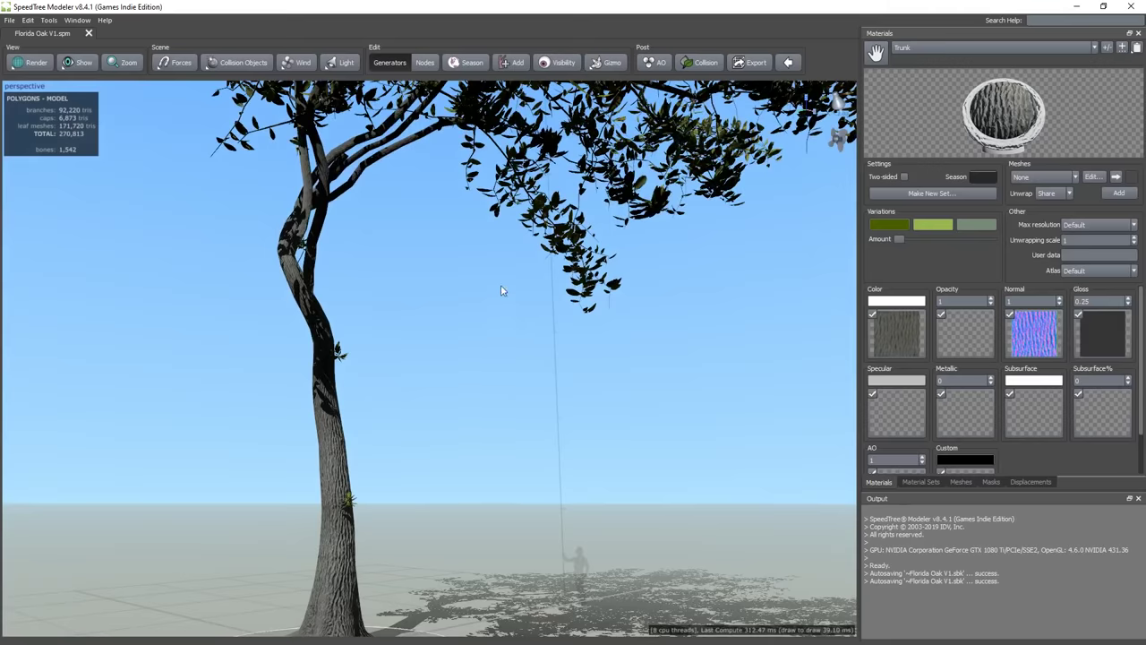
left_click_drag(491, 310, 465, 366)
scroll(457, 300, "down", 3)
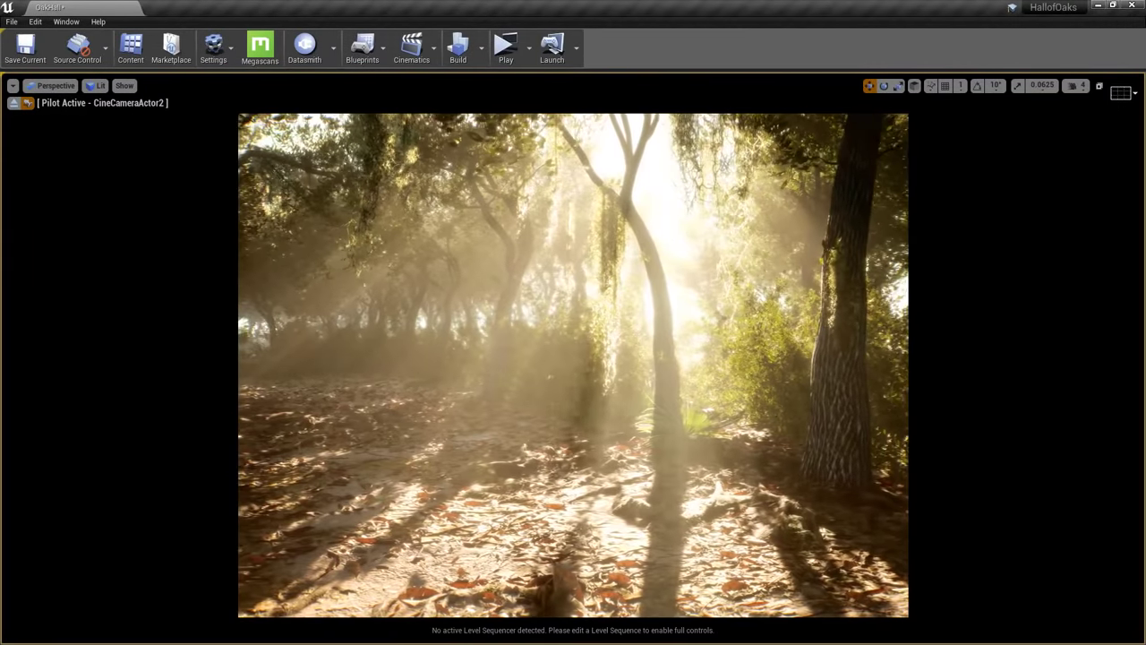
Switch to Unreal Editor and explore views of the forest path and leaf-covered ground through the piloted CineCameraActor2
right_click_drag(711, 386, 573, 385)
key("s")
right_click_drag(813, 383, 778, 376)
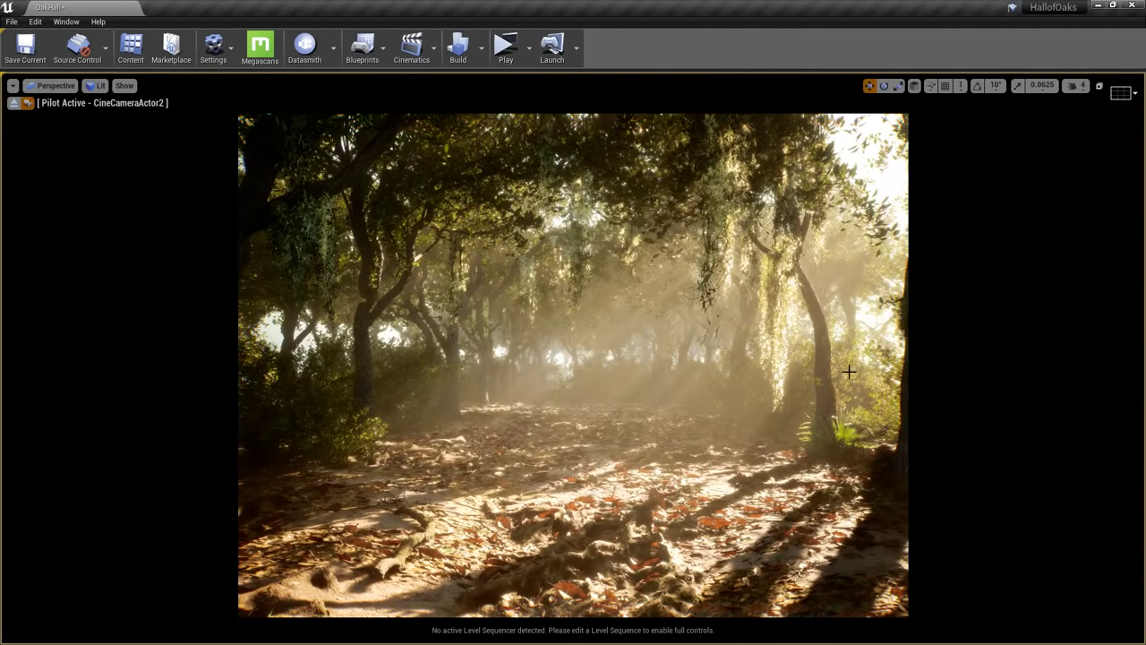
right_click_drag(770, 383, 824, 392)
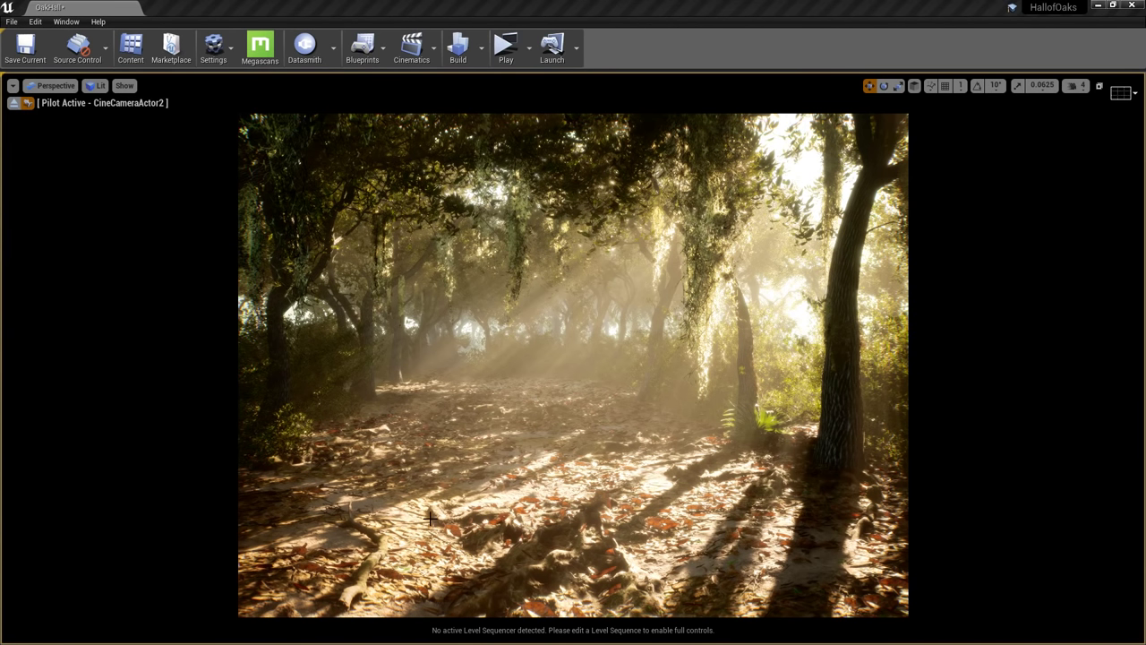
mouse_move(566, 466)
right_mouse_down()
mouse_move(443, 468)
mouse_move(566, 466)
right_mouse_up()
key("w")
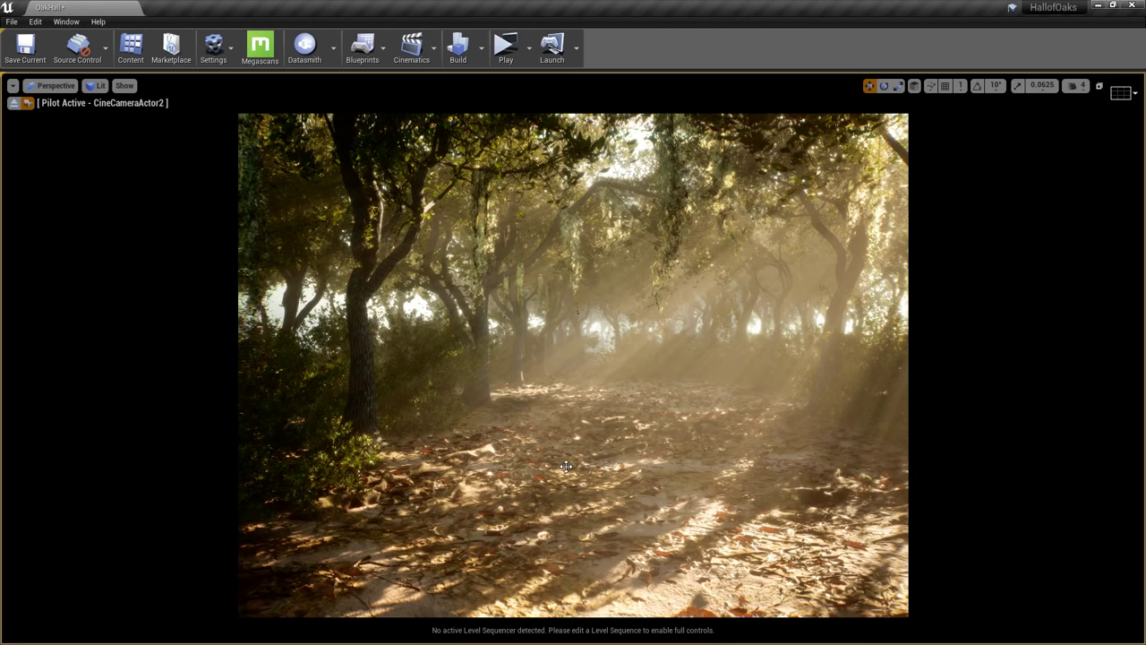
key("a")
right_click_drag(626, 437, 626, 437)
key("d")
right_click_drag(566, 466, 642, 462)
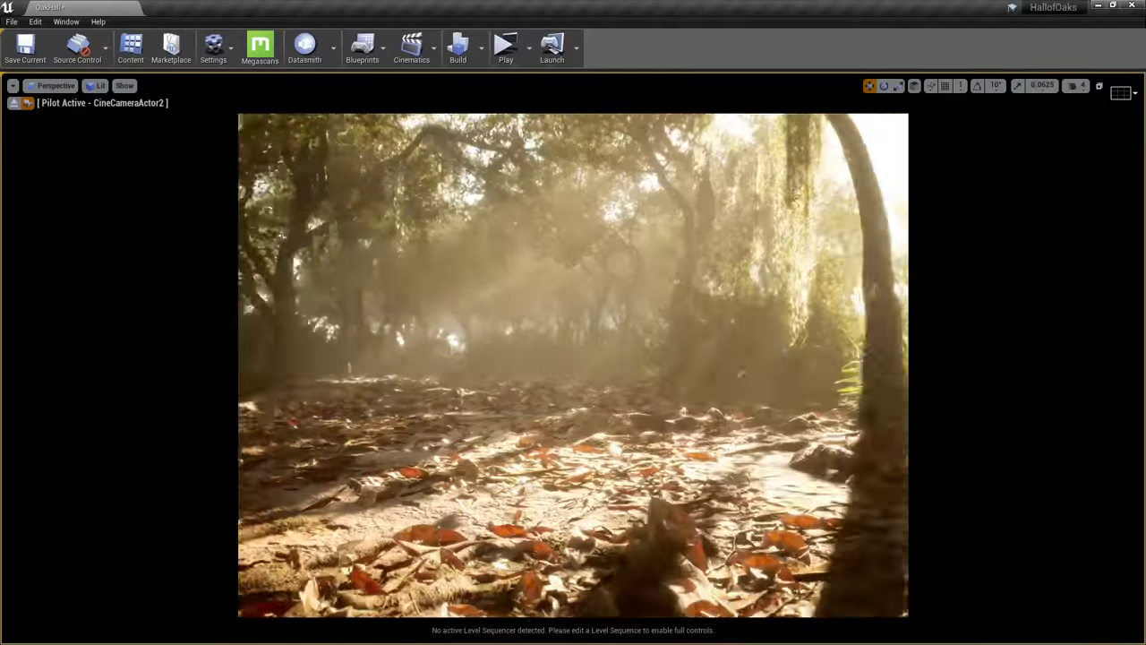
right_click_drag(657, 446, 657, 445)
right_click_drag(695, 409, 695, 408)
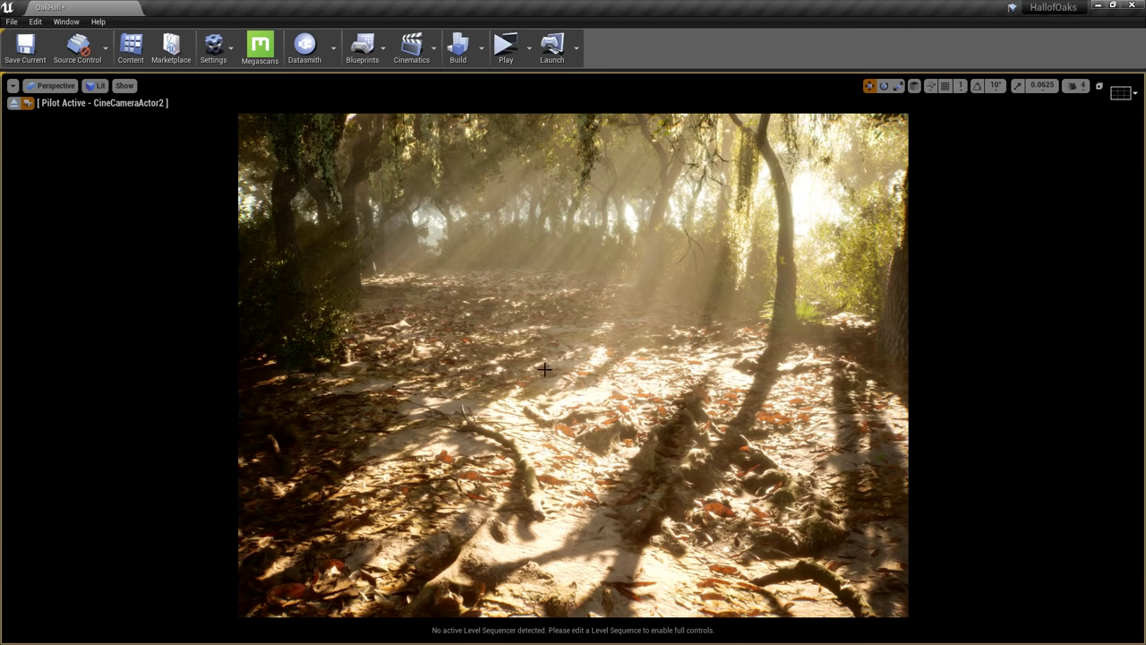
mouse_move(550, 334)
right_mouse_down()
mouse_move(598, 334)
mouse_move(550, 336)
right_mouse_up()
Stop piloting the cine camera and select the large forked oak in the foreground beside the path
left_click(13, 106)
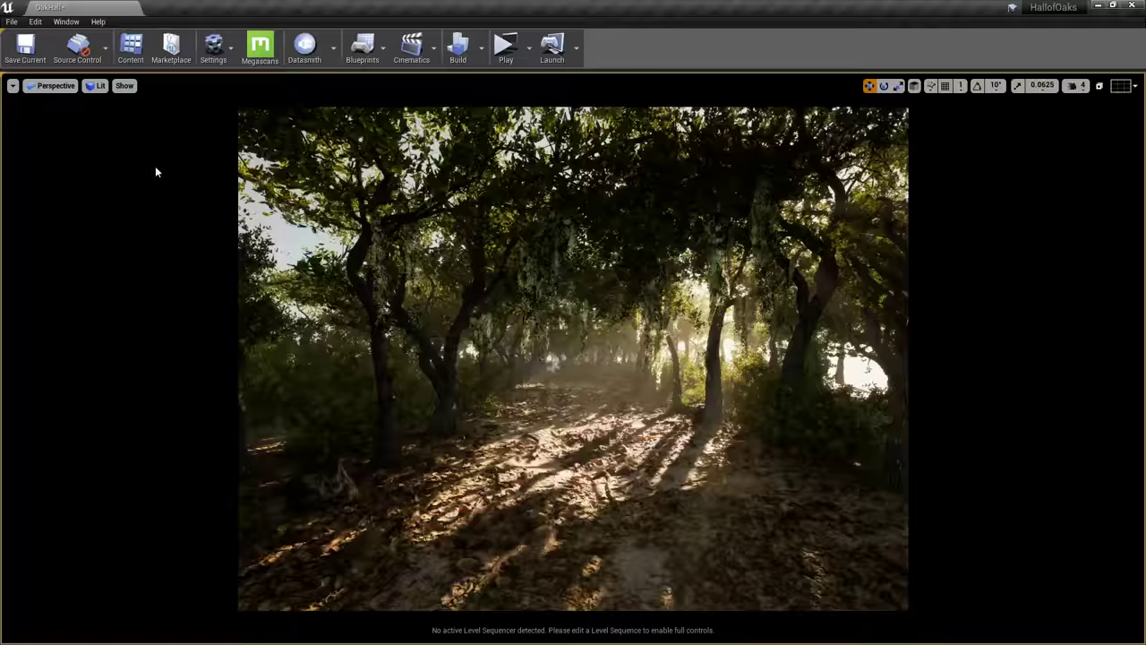
right_click_drag(623, 427, 626, 416)
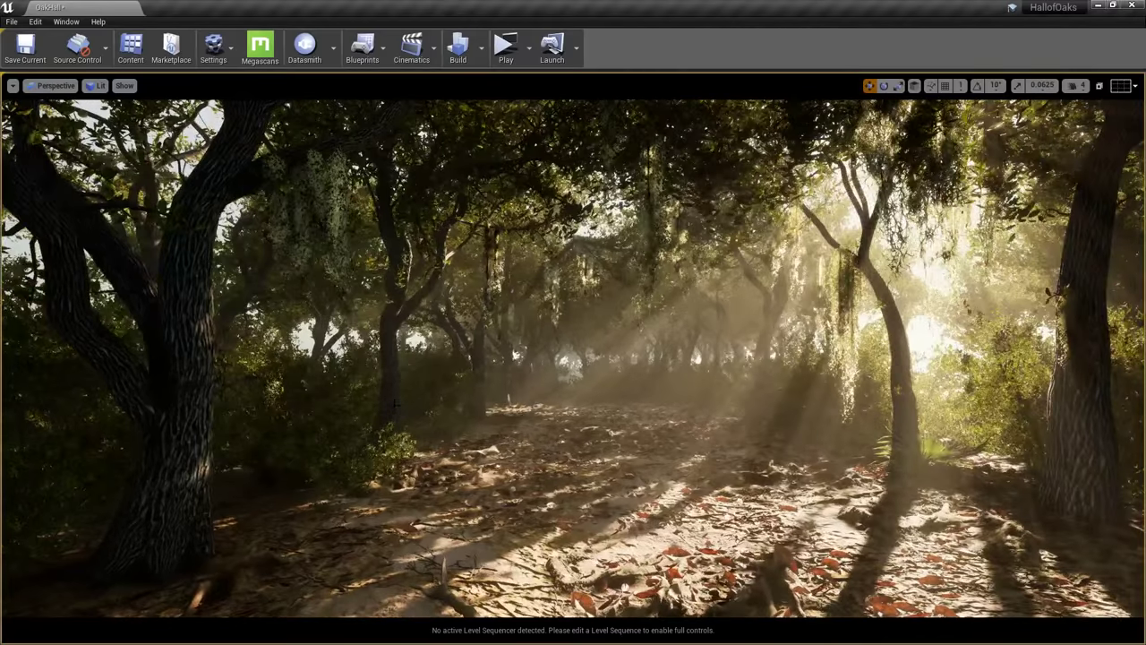
left_click(179, 358)
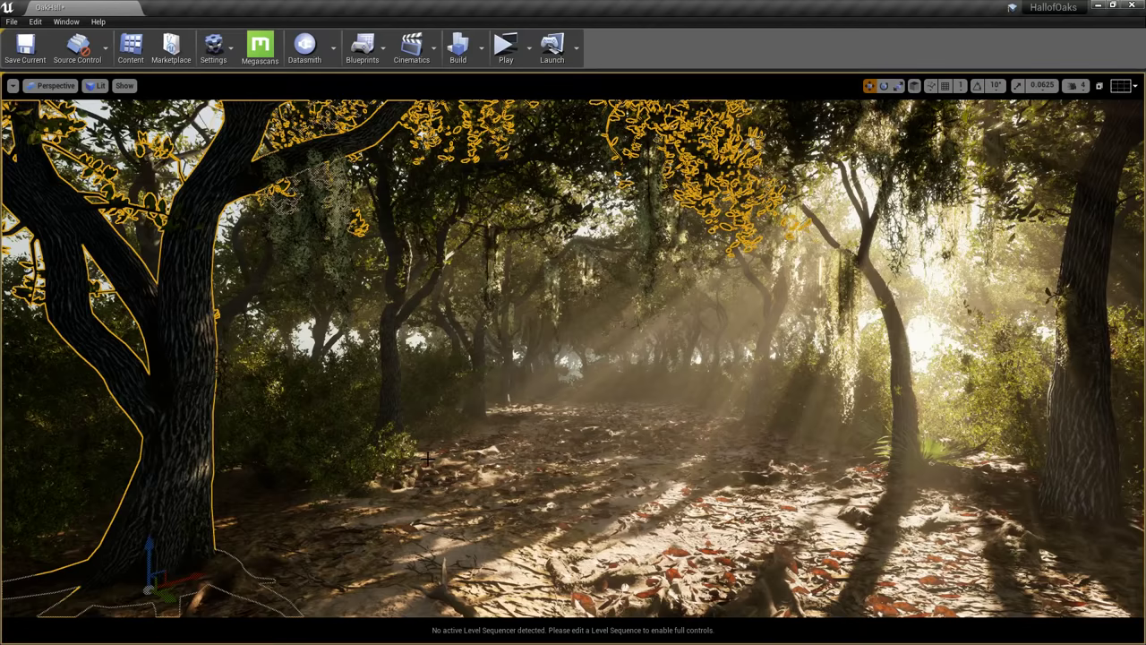
Examine the selected foreground oak and its placement against the path and trees behind it
mouse_move(549, 441)
right_mouse_down()
mouse_move(522, 462)
mouse_move(544, 438)
right_mouse_up()
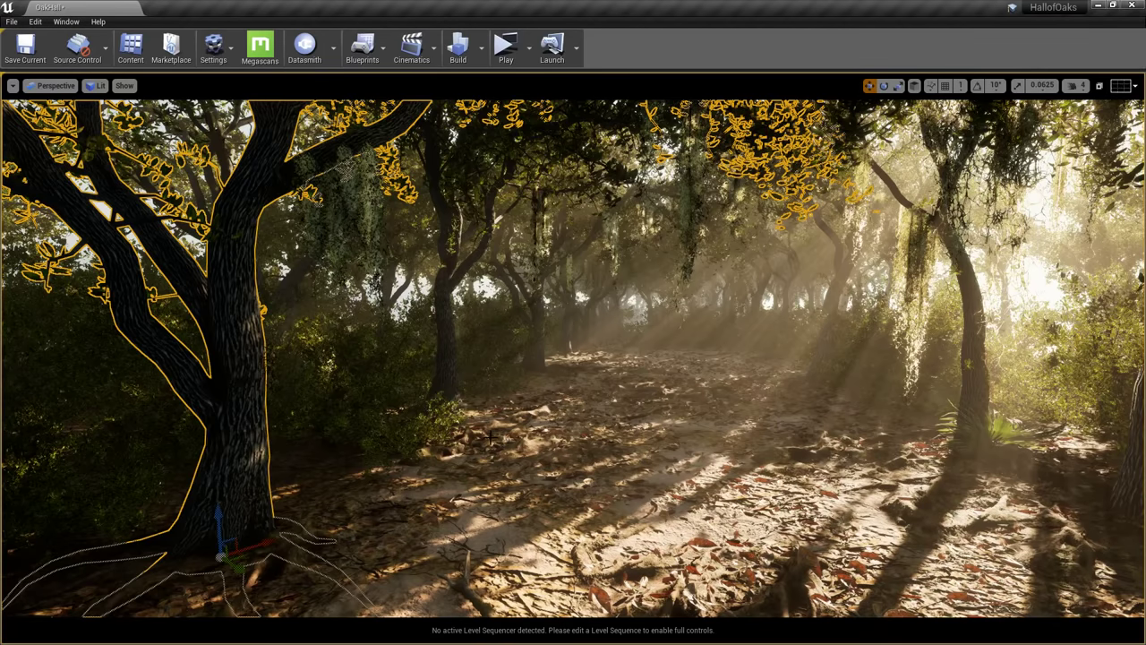
mouse_move(587, 389)
right_mouse_down()
mouse_move(633, 331)
mouse_move(573, 369)
mouse_move(537, 335)
mouse_move(590, 383)
right_mouse_up()
key("s")
key("w")
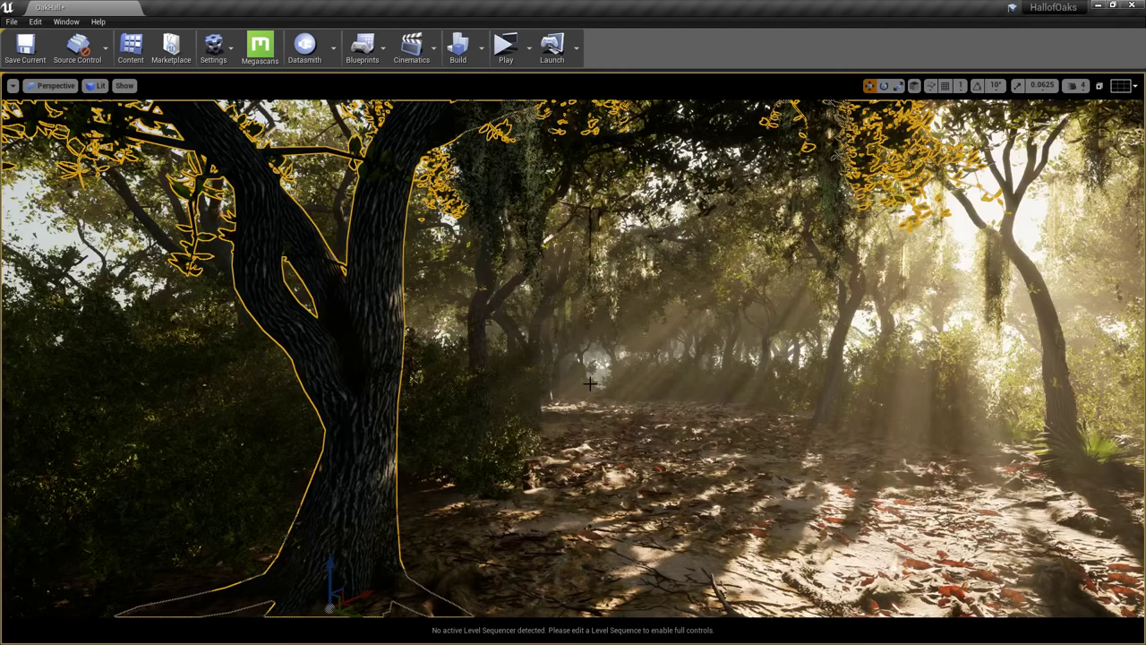
right_click_drag(712, 396, 695, 397)
key("d")
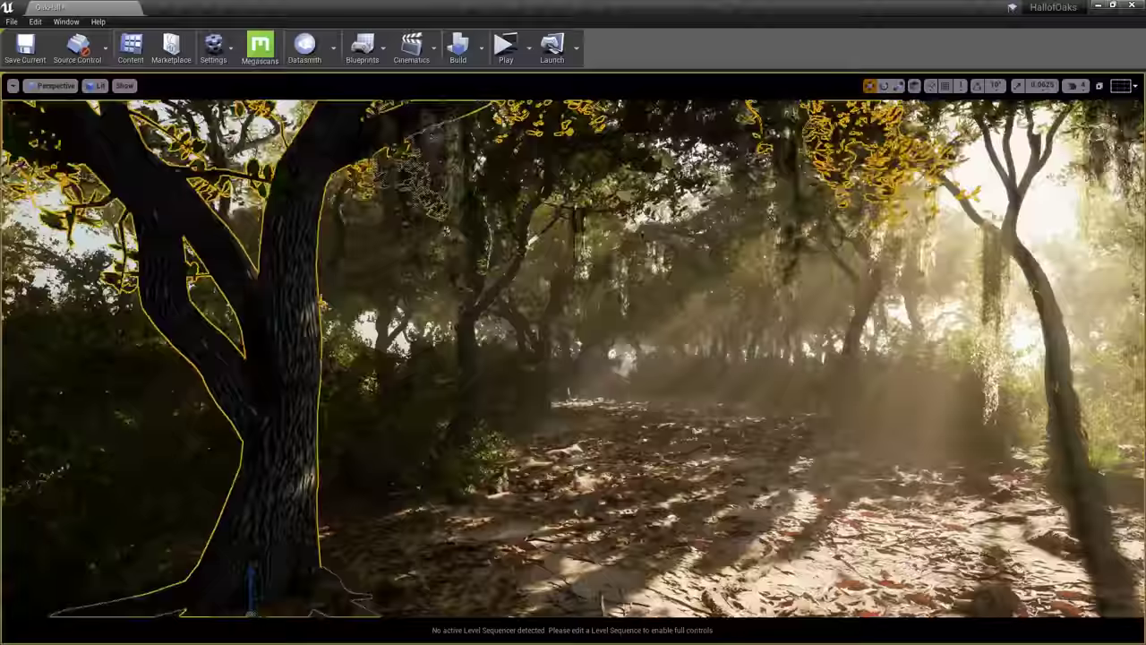
left_click_drag(729, 381, 700, 406)
right_click_drag(699, 405, 655, 411)
key("d")
left_click_drag(699, 406, 762, 404)
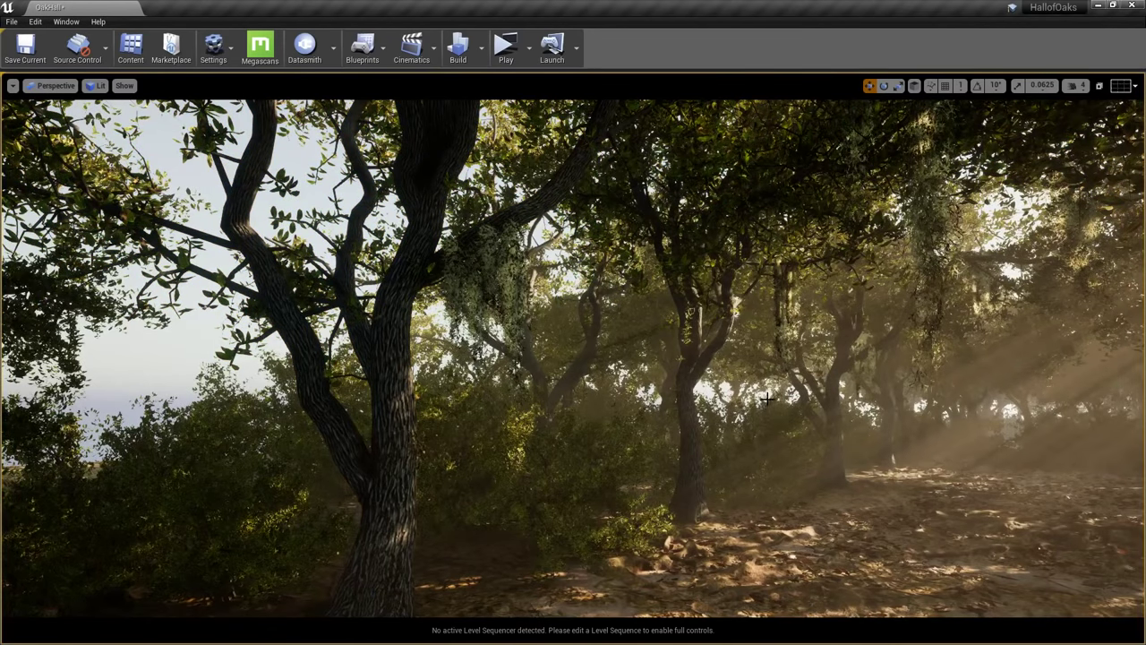
Inspect the forest's canopy, hanging moss, tree trunks and bushes from several raised and side viewpoints
right_click_drag(768, 400, 877, 392)
key("a")
key("e")
key("d")
left_click_drag(767, 398, 755, 403)
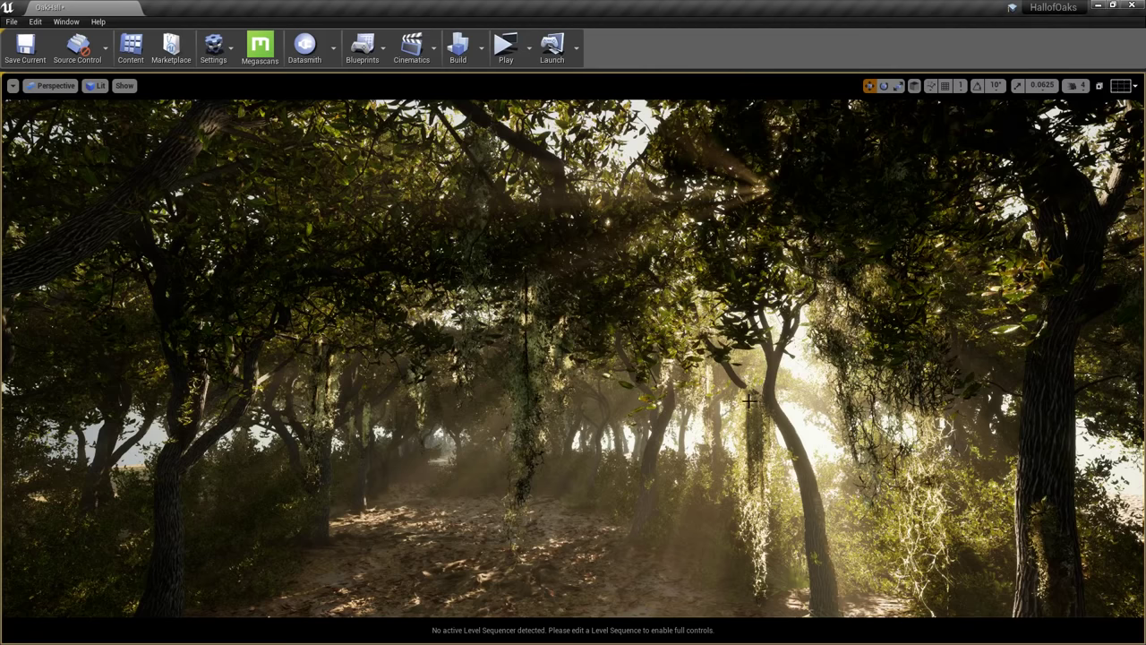
left_click_drag(599, 374, 696, 379)
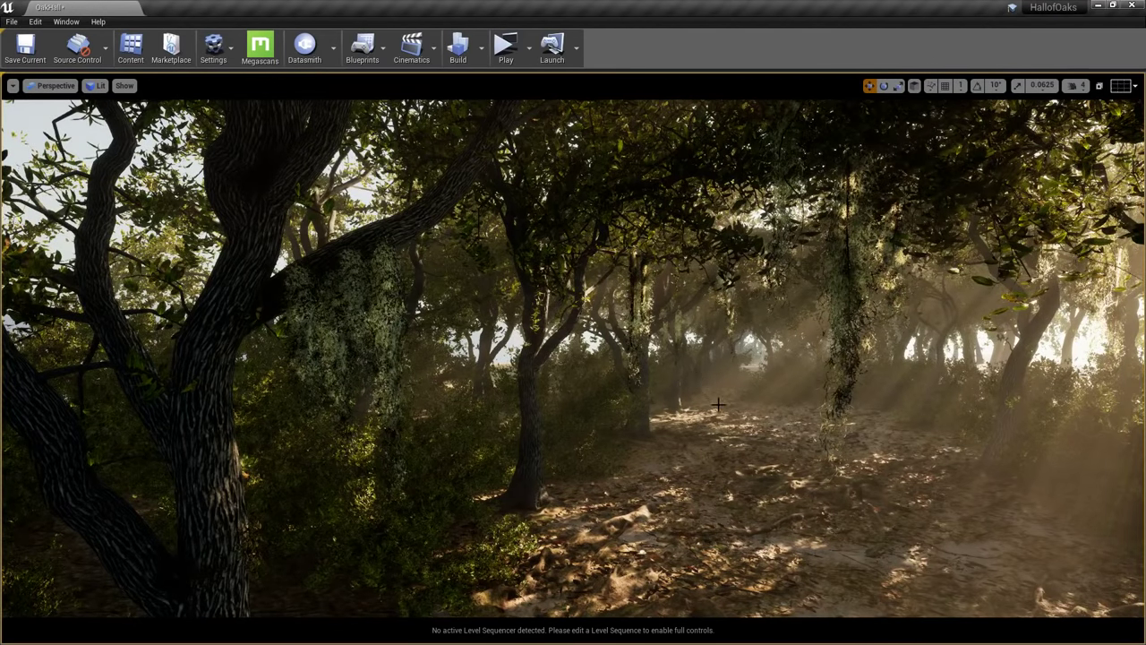
right_click_drag(722, 404, 658, 390)
left_click_drag(645, 394, 719, 405)
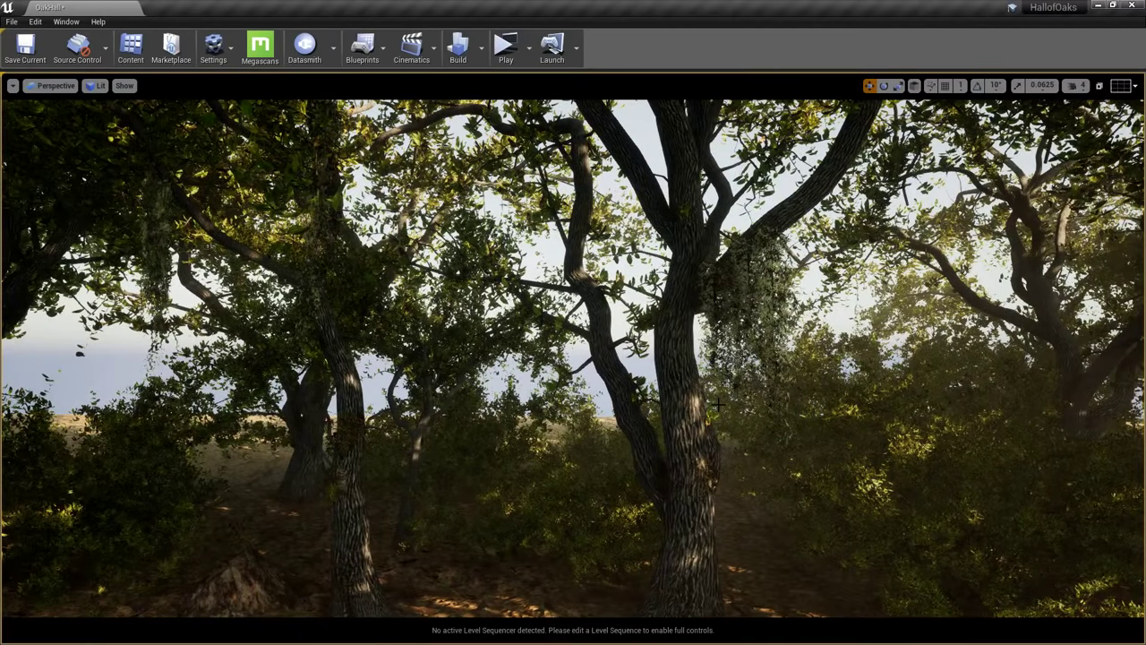
right_click_drag(718, 405, 766, 417)
left_click_drag(689, 401, 718, 404)
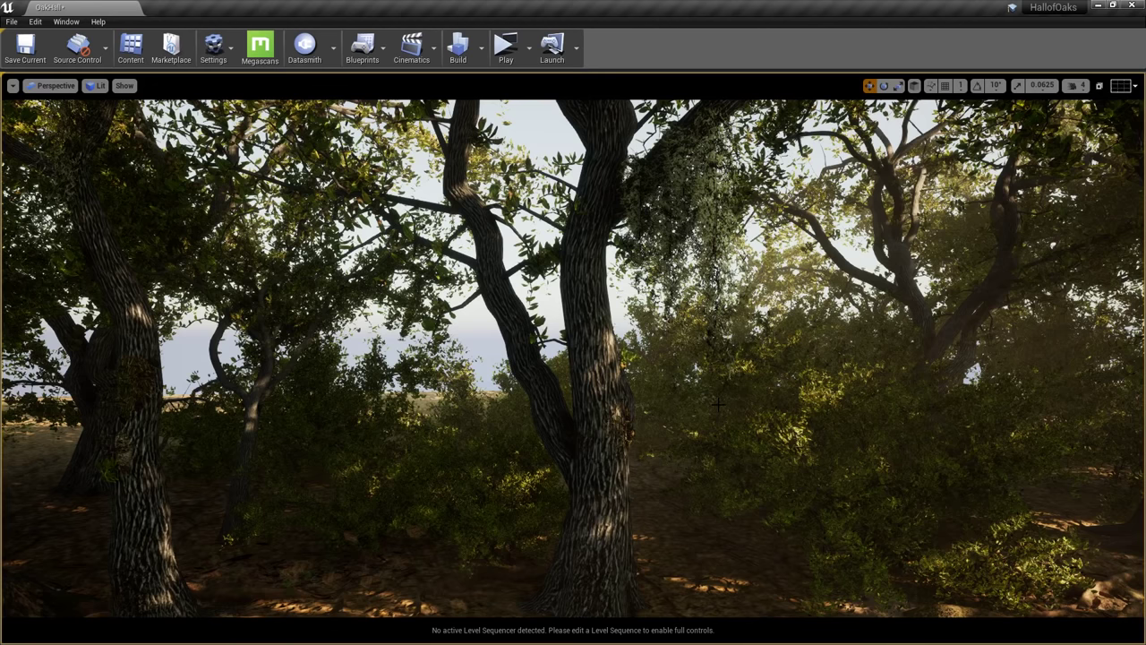
left_click_drag(731, 412, 727, 410)
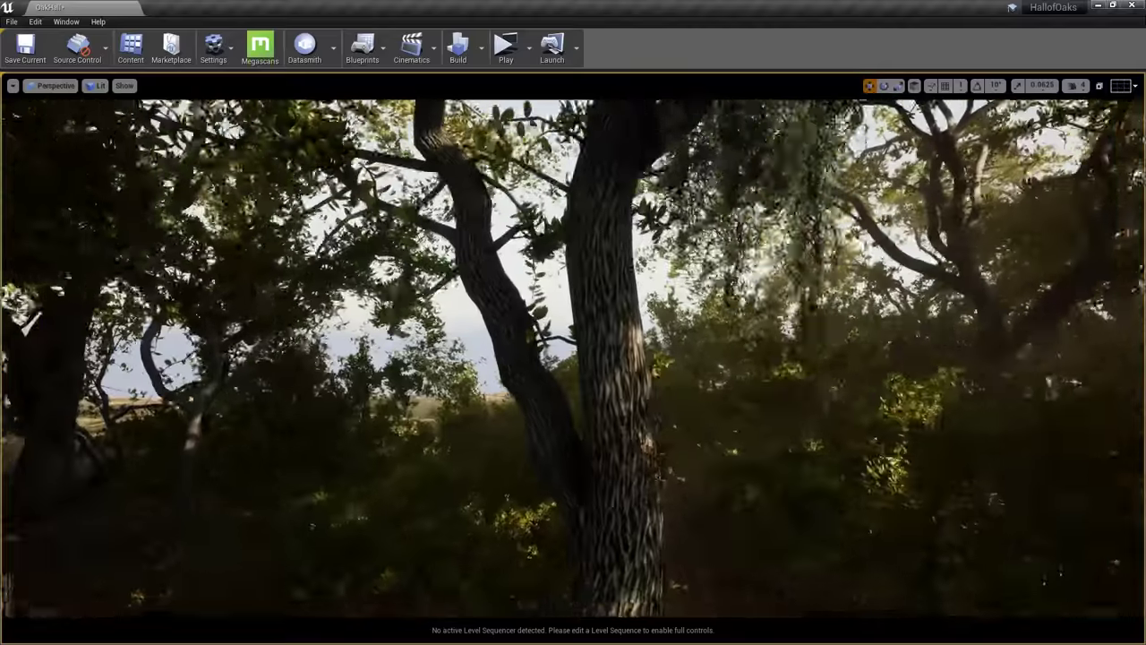
Examine the forked oak's bark and trunk, and how it stands against the bushes and sunlit path
mouse_move(727, 410)
right_mouse_down()
mouse_move(720, 432)
mouse_move(738, 430)
right_mouse_up()
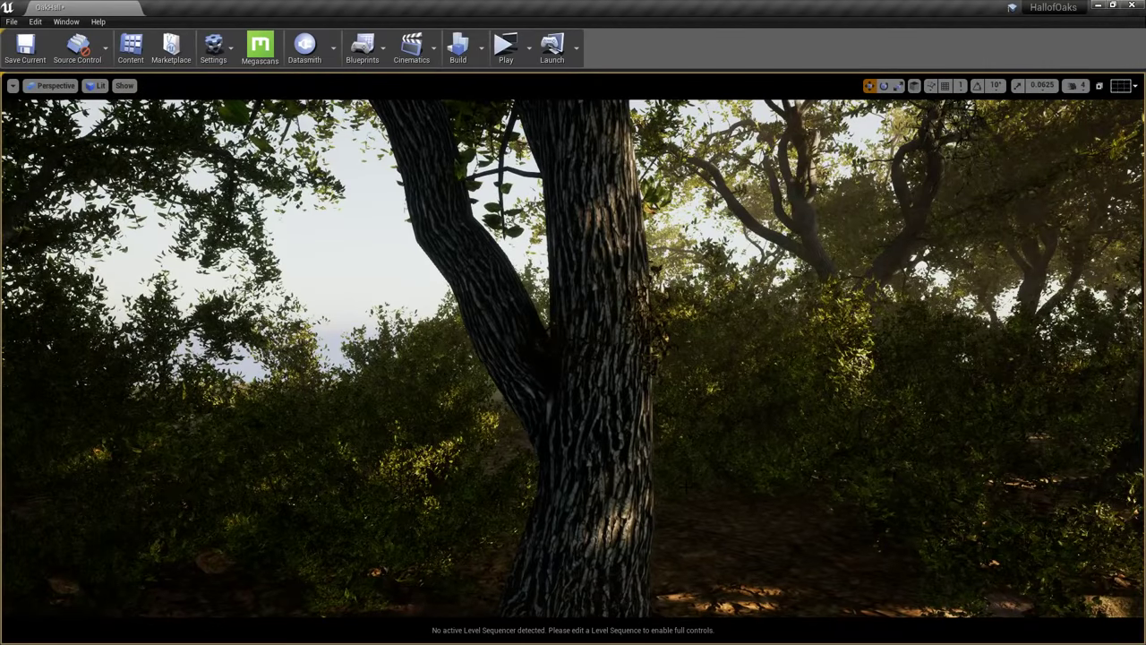
right_click_drag(738, 430, 846, 439)
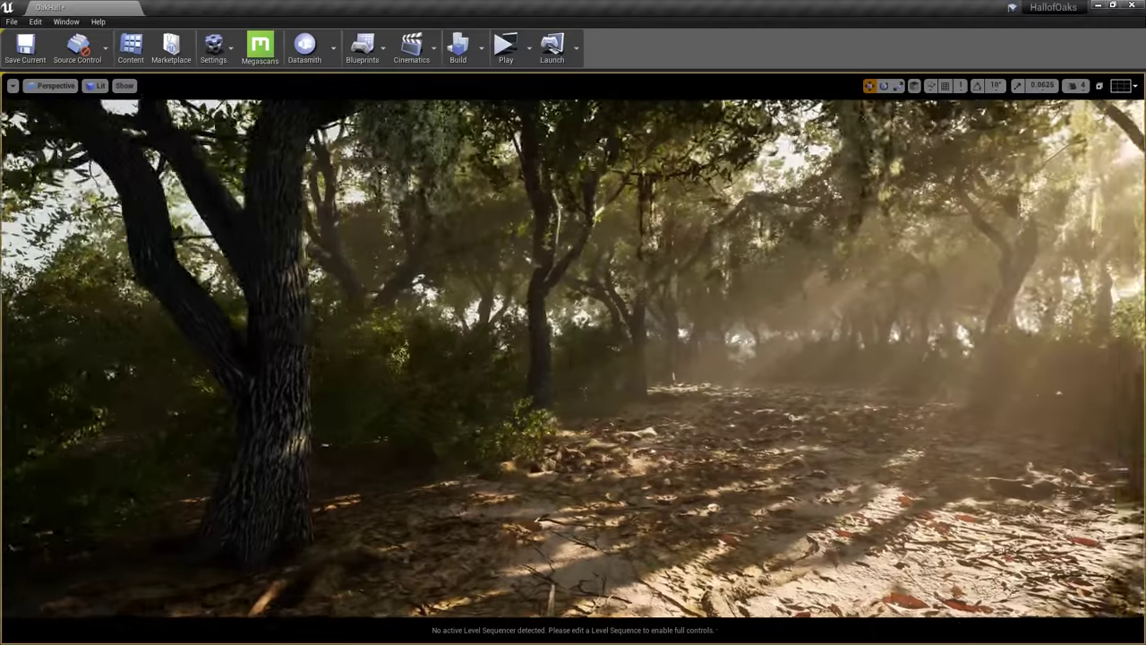
right_click_drag(674, 455, 651, 444)
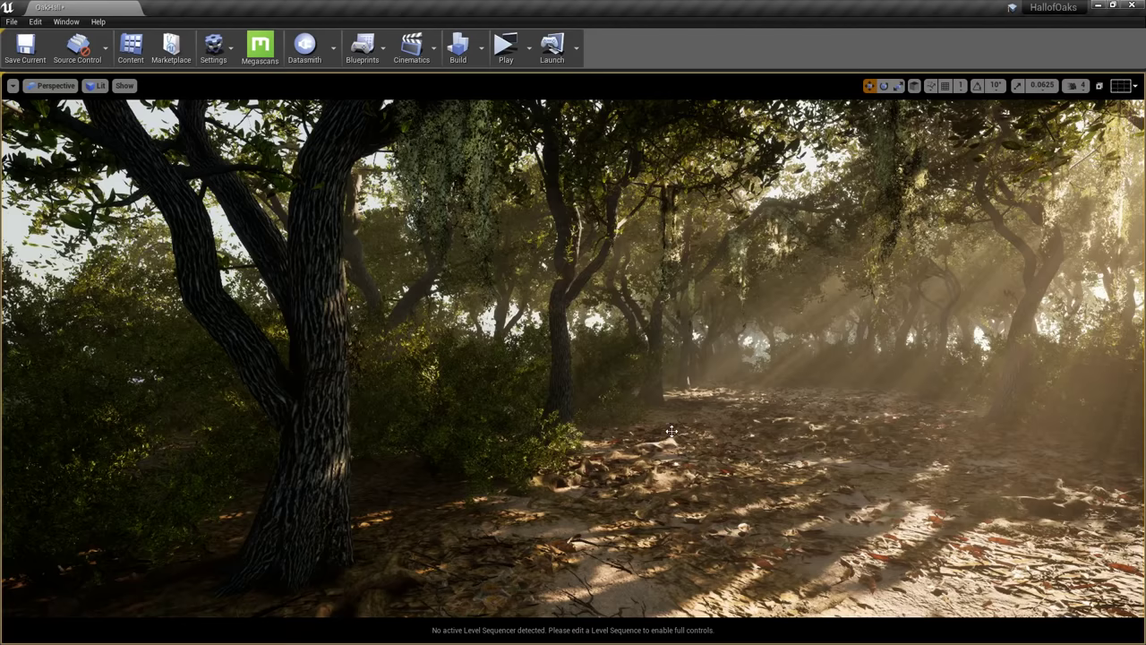
mouse_move(672, 431)
right_mouse_down()
mouse_move(637, 450)
mouse_move(651, 442)
right_mouse_up()
Select and frame the forked oak beside the path, and inspect its crown, branches and roots from above and around
left_click(348, 389)
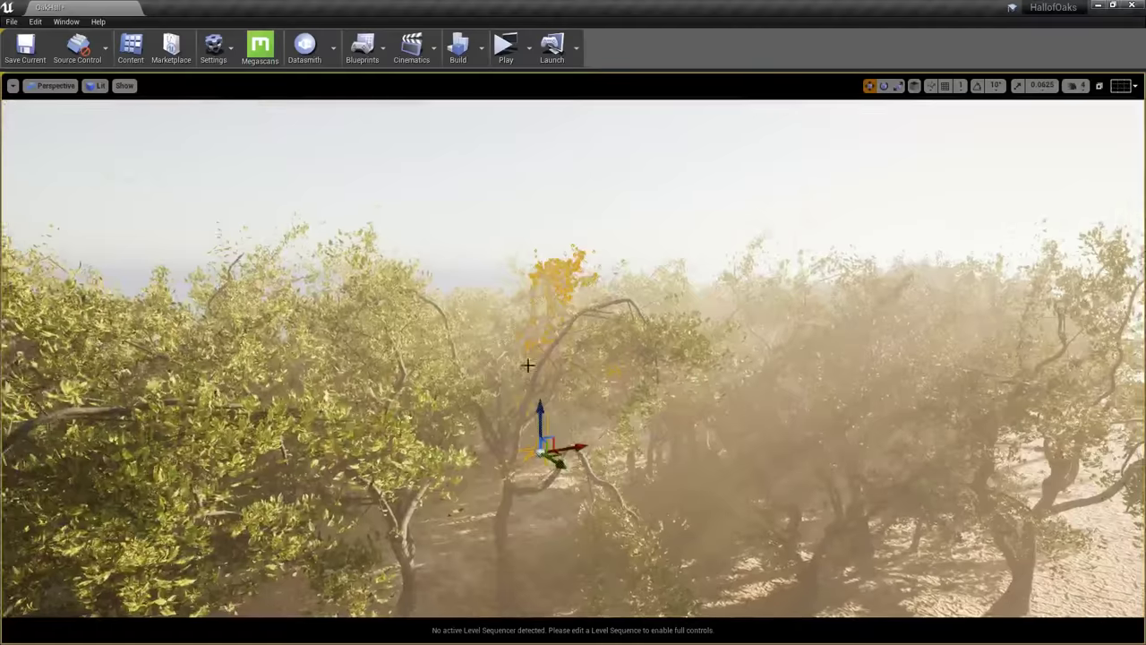
key("f")
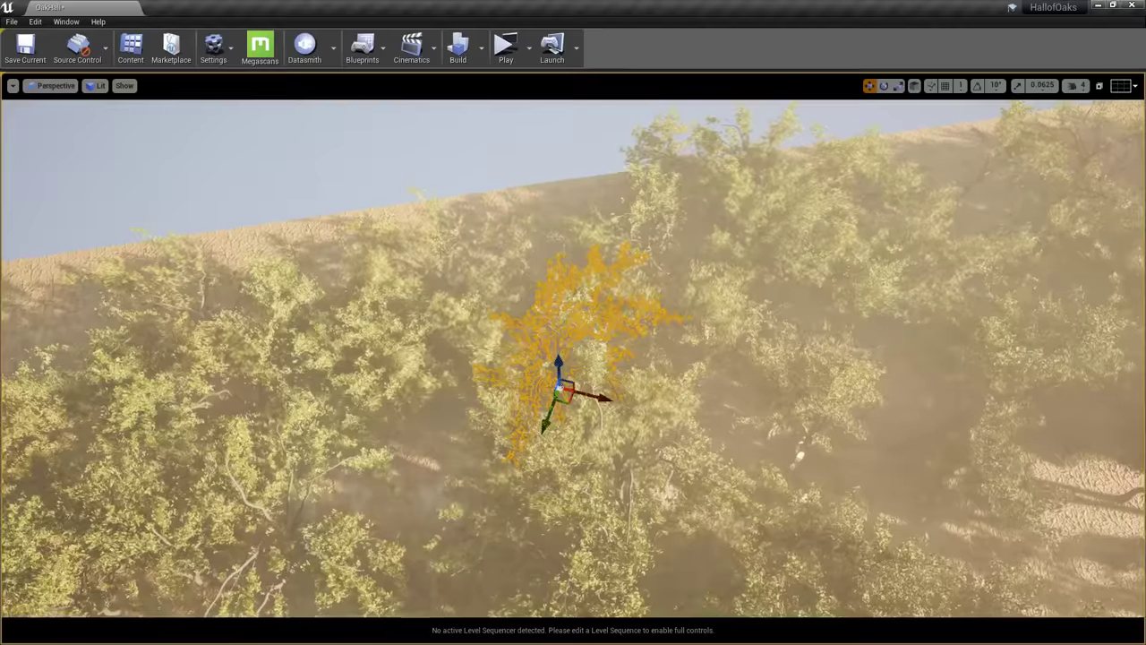
scroll(549, 364, "up", 10)
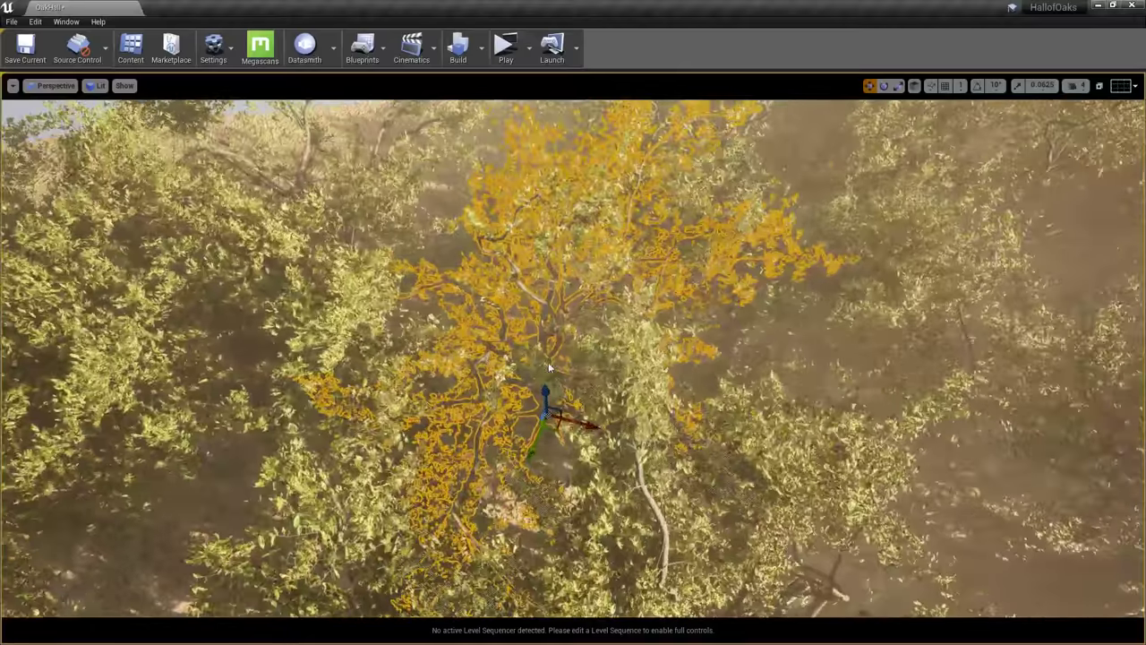
left_click_drag(559, 365, 548, 214, "alt")
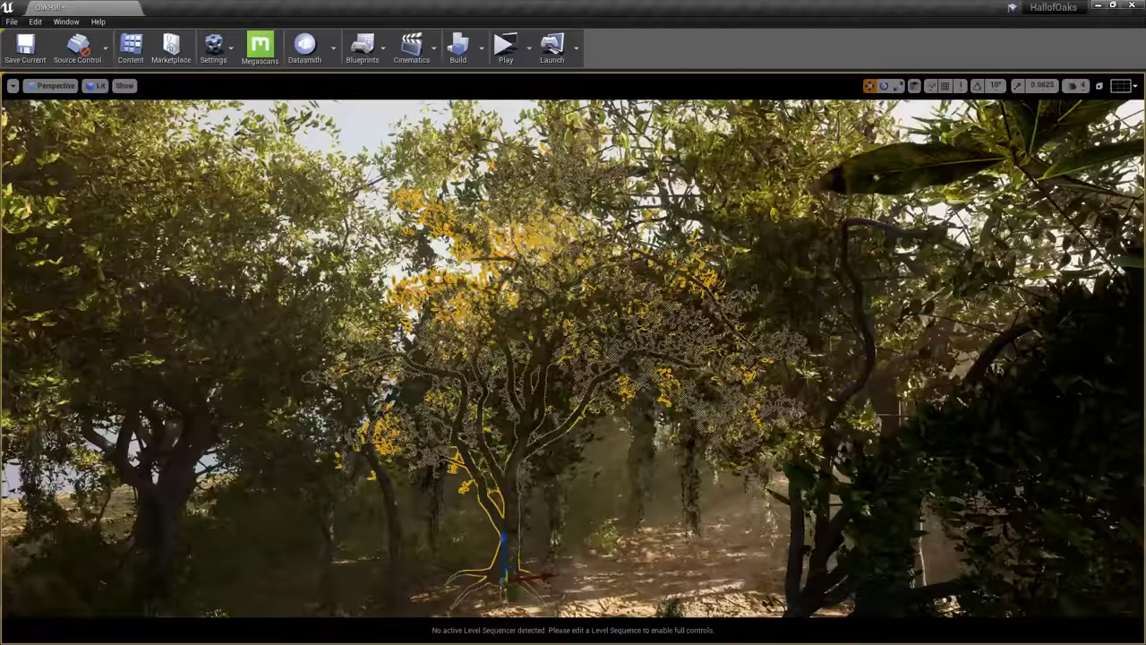
right_click_drag(548, 358, 575, 369)
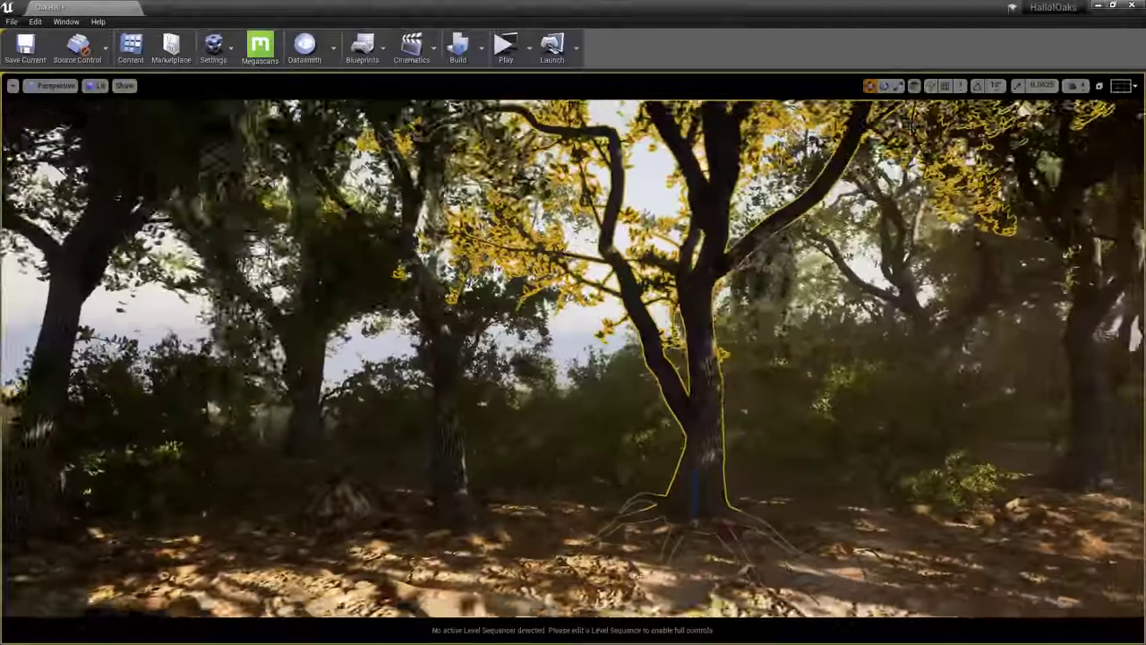
right_click_drag(573, 358, 637, 365)
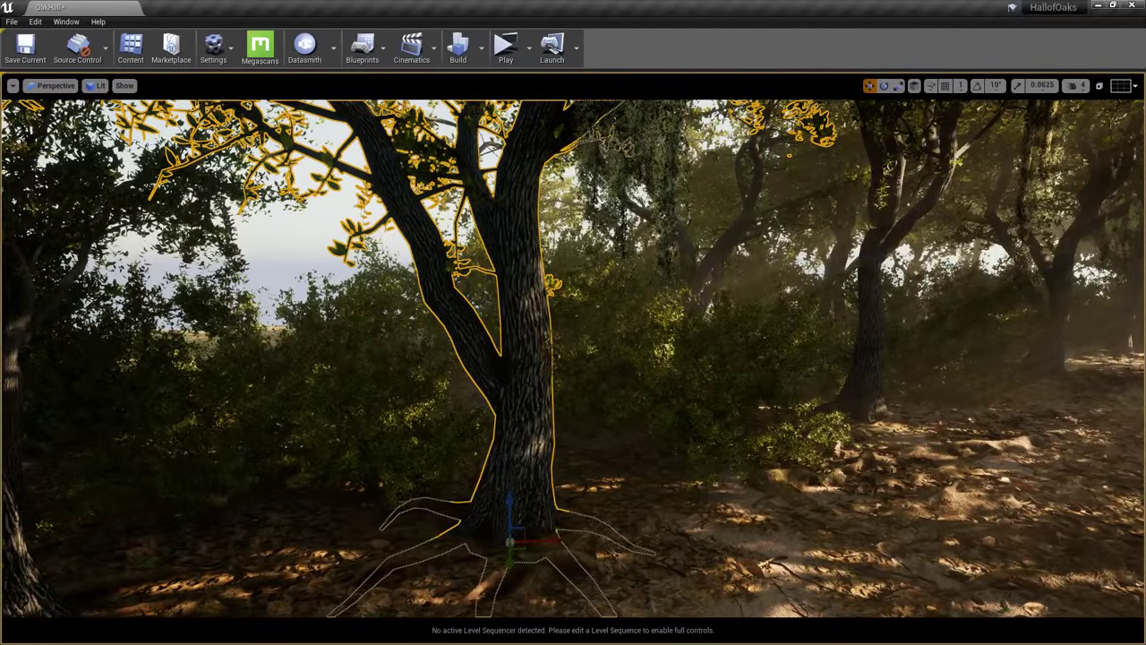
left_click_drag(548, 362, 548, 362, "alt")
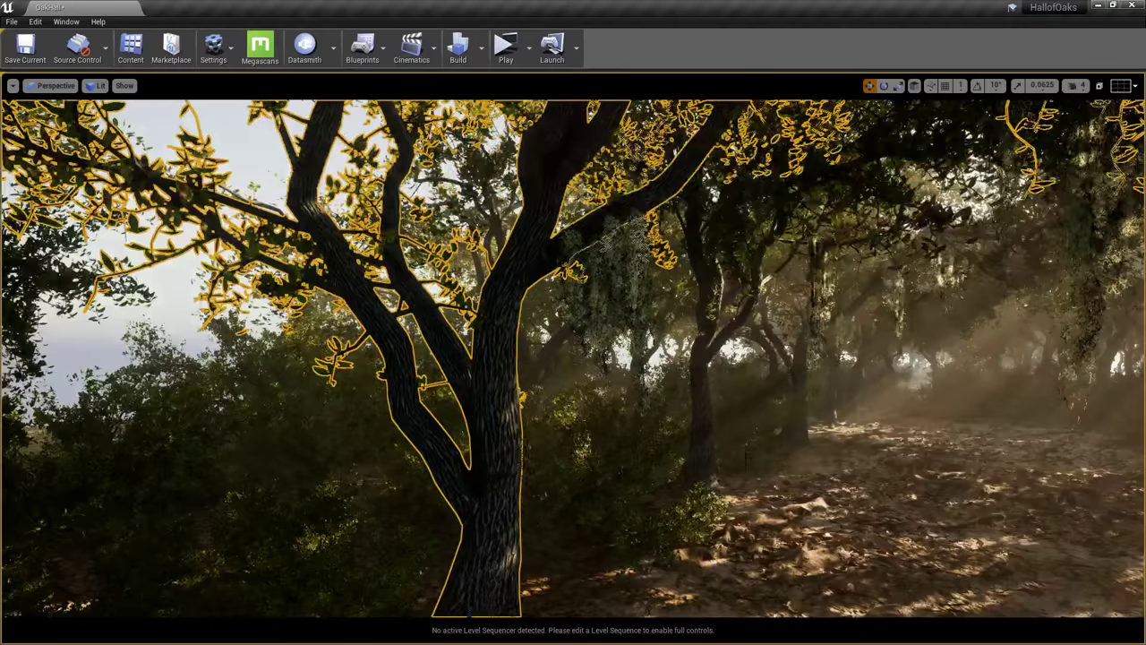
Examine the selected oak's placement along the path and the neighbouring trees and leaf-covered ground from several sides
right_click_drag(548, 361, 618, 362)
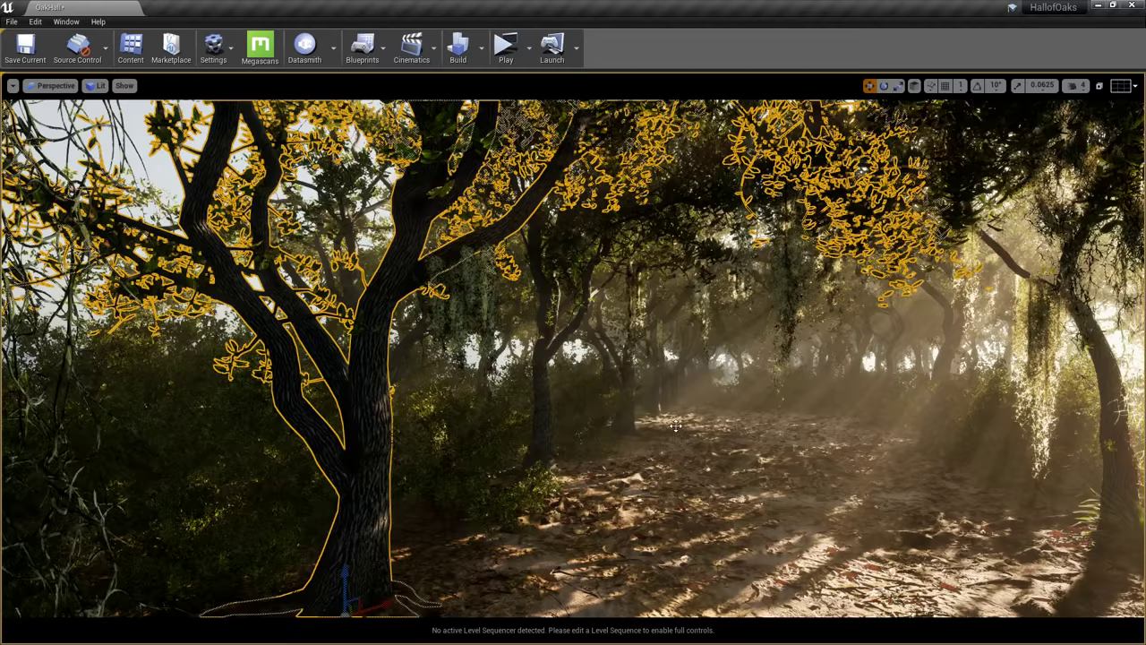
right_click_drag(652, 408, 683, 431)
left_click_drag(652, 408, 652, 409, "alt")
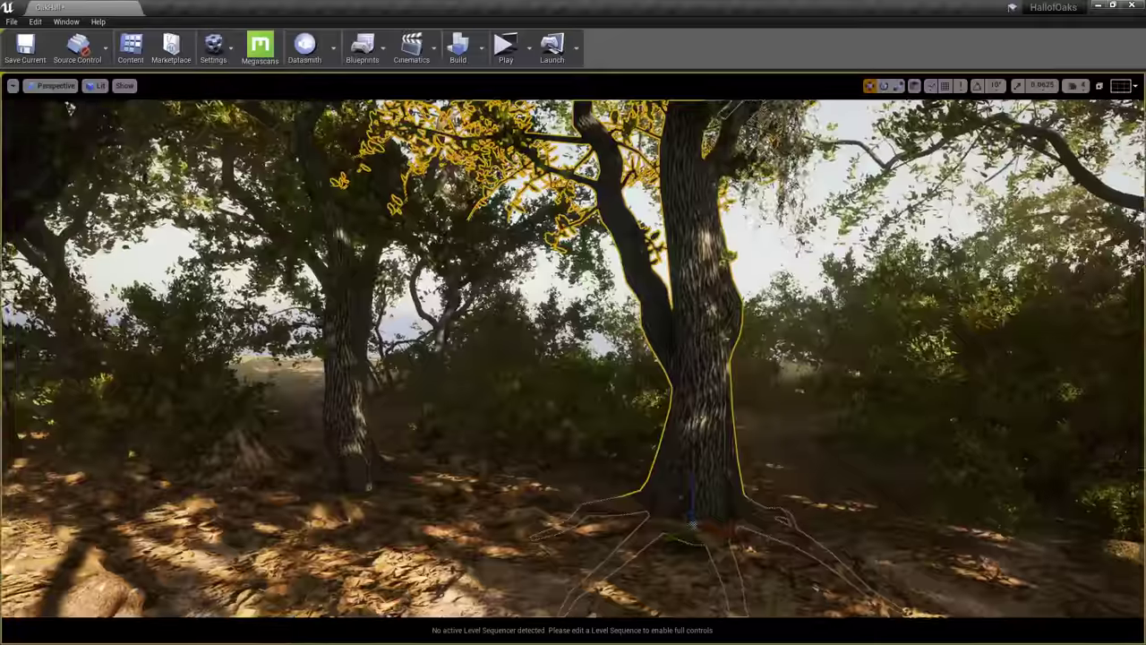
left_click_drag(653, 441, 652, 440, "alt")
right_click_drag(653, 440, 620, 438)
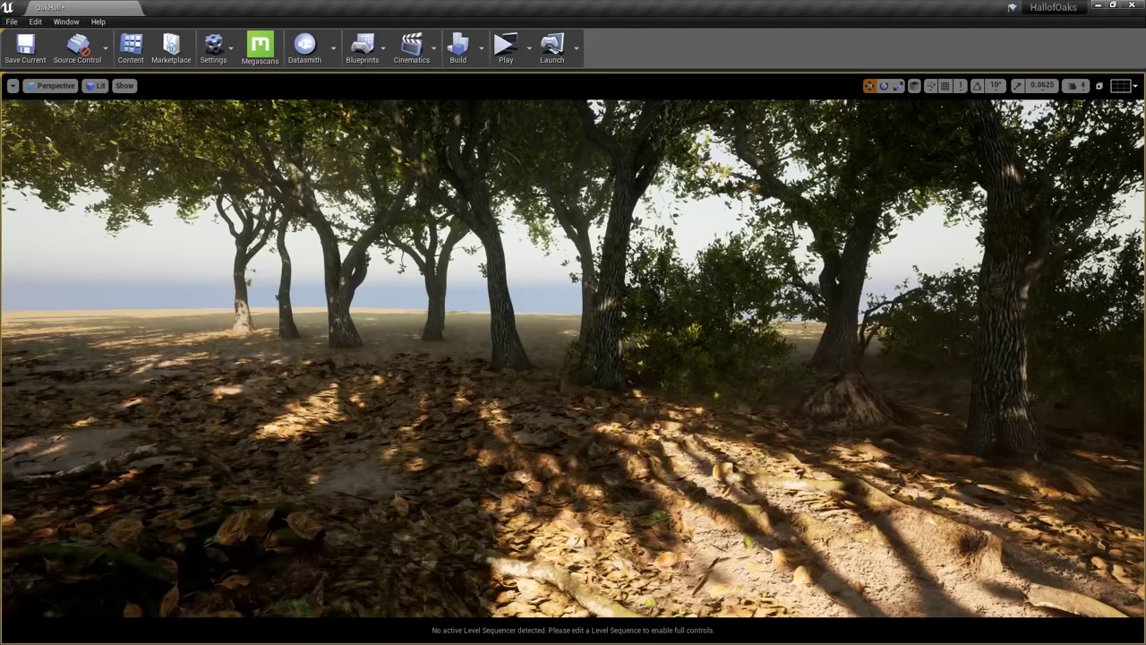
Turn off game view to show the actor icons, then select and pilot CineCameraActor3
key("g")
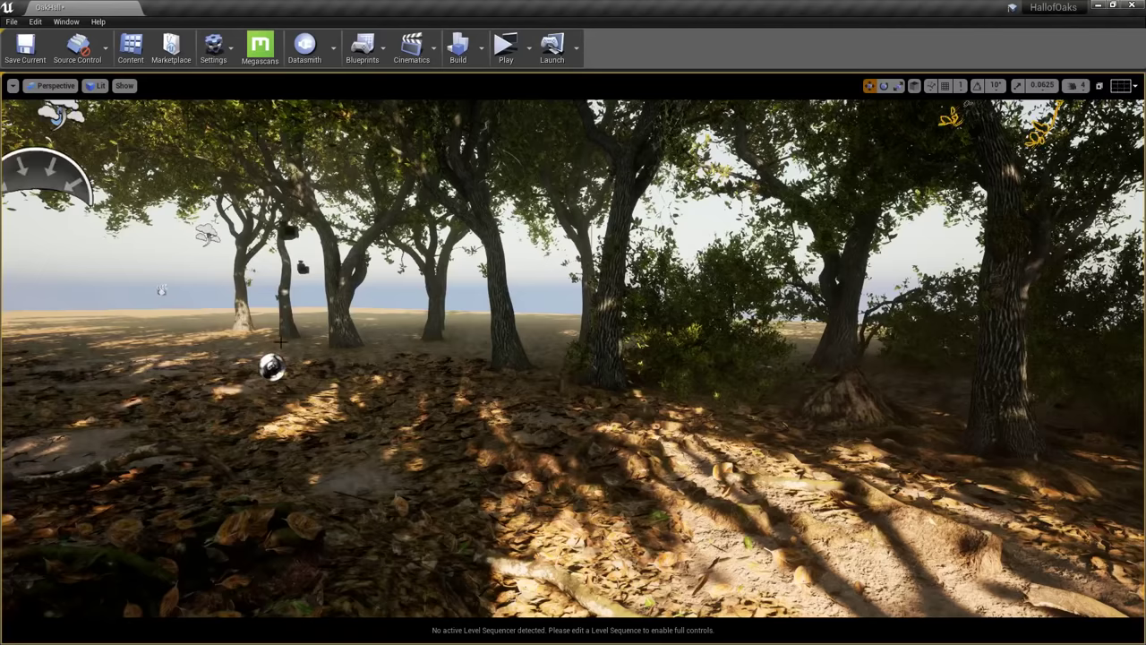
left_click(302, 267)
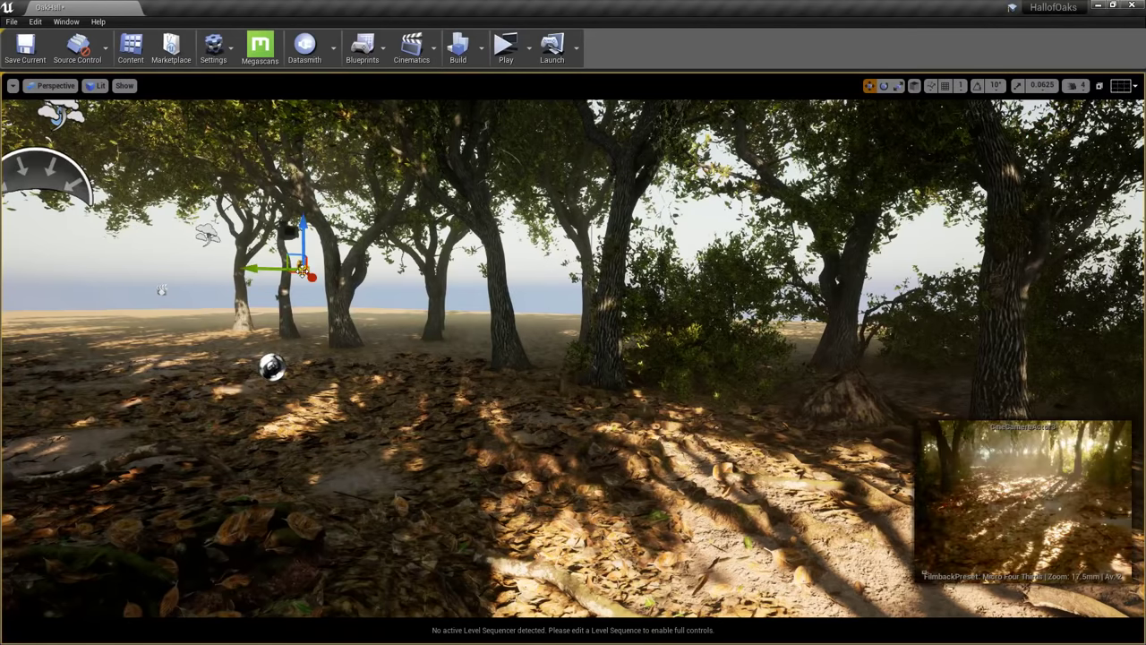
key("ctrl+shift+p")
right_click_drag(303, 270, 281, 234)
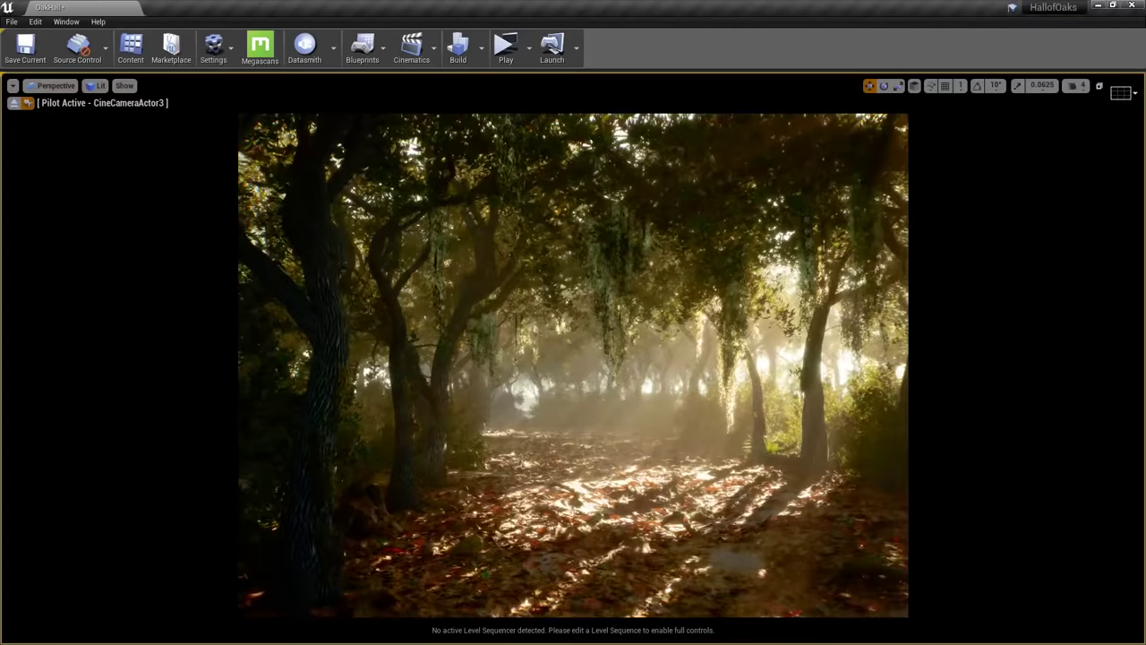
Move the piloted CineCameraActor3 forward along the path and tilt it down towards the leaf-covered ground
key("d")
mouse_move(621, 392)
right_mouse_down()
mouse_move(643, 401)
mouse_move(621, 392)
right_mouse_up()
key("w")
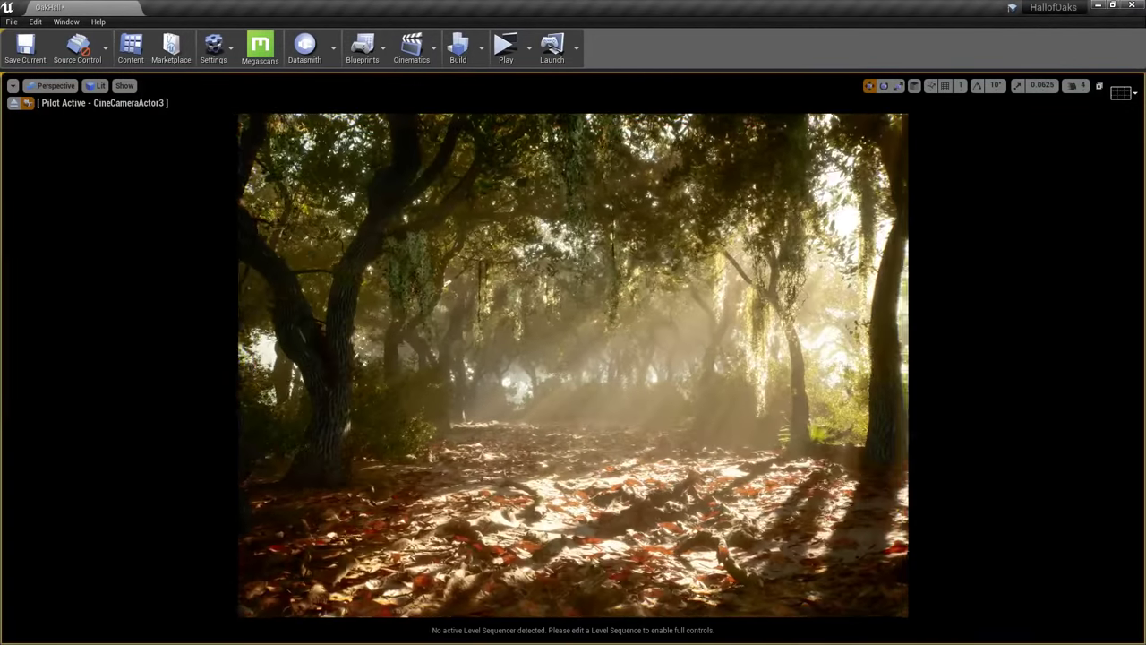
right_click_drag(677, 480, 677, 480)
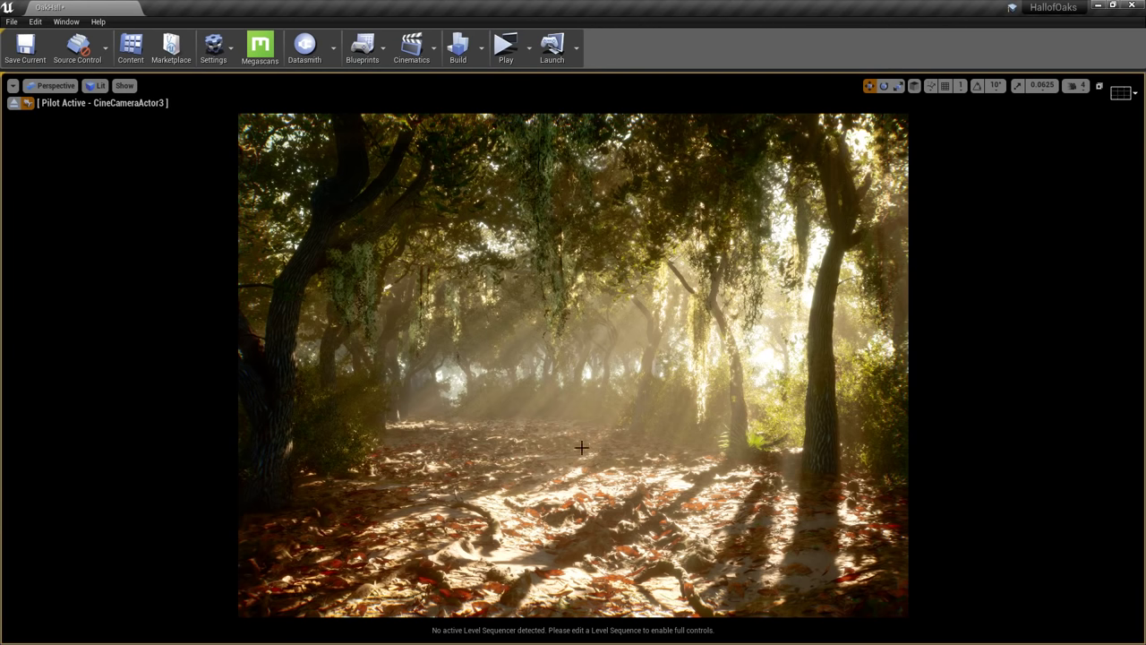
right_click_drag(582, 448, 584, 451)
Compare the ground in unlit and lit view modes through the cine camera, and stop piloting it
key("alt+3")
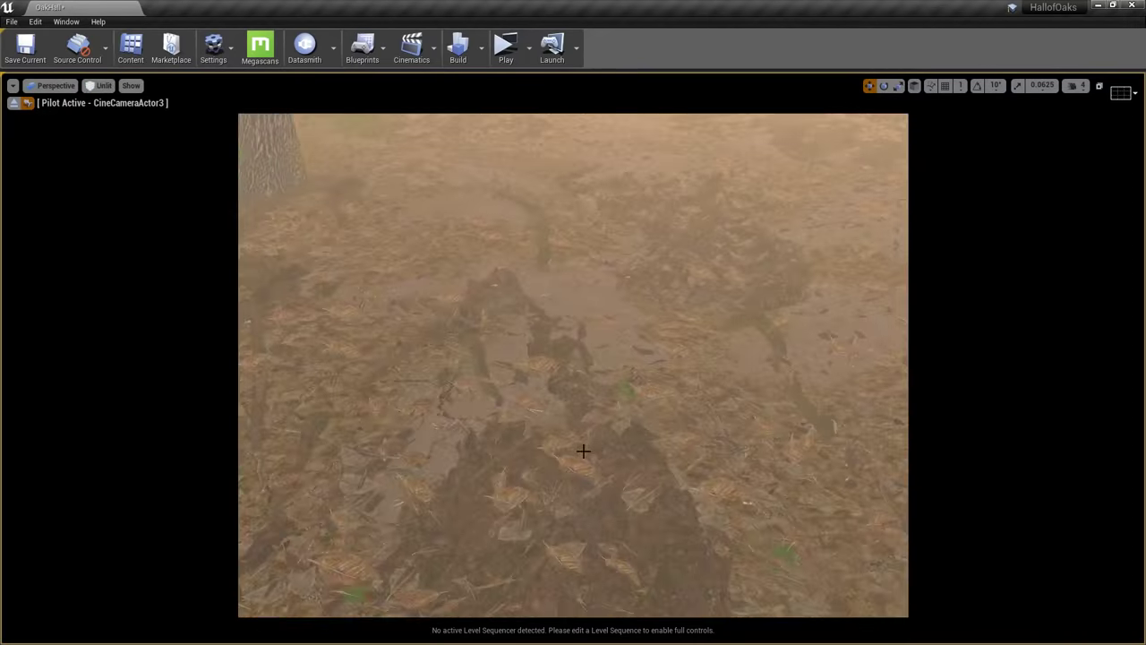
key("alt+2")
key("alt+4")
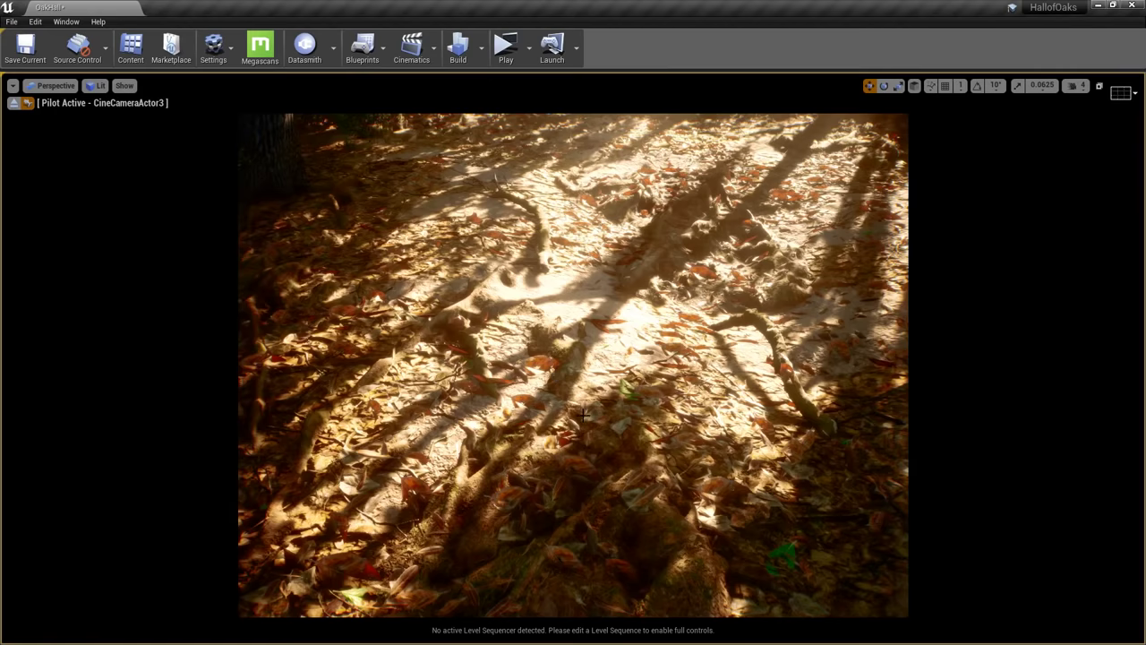
left_click(15, 102)
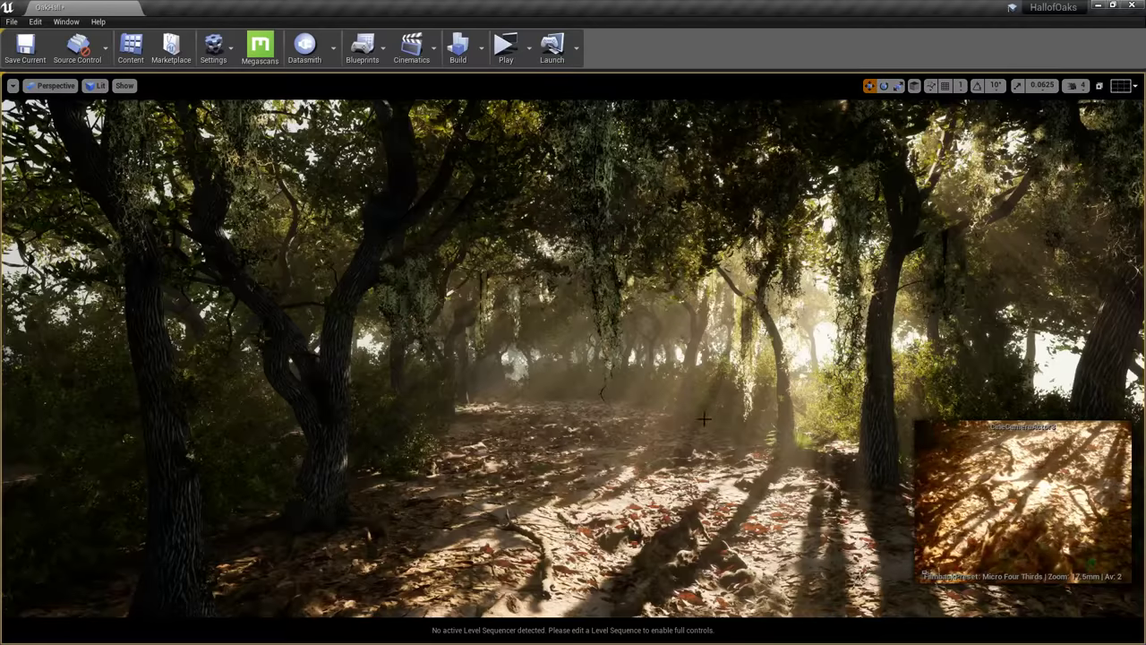
Select and delete the mossy root and debris clump in the middle of the sunlit path
key("w")
right_click_drag(566, 354, 584, 447)
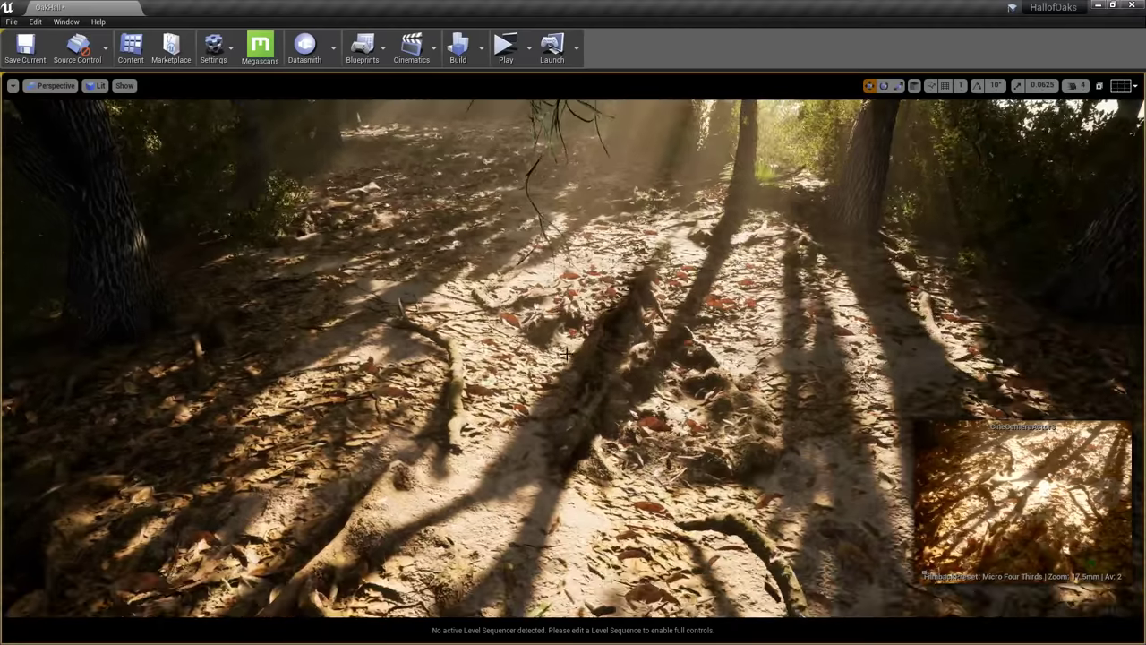
left_click(540, 275)
middle_click_drag(539, 275, 505, 201)
left_click_drag(738, 423, 712, 345)
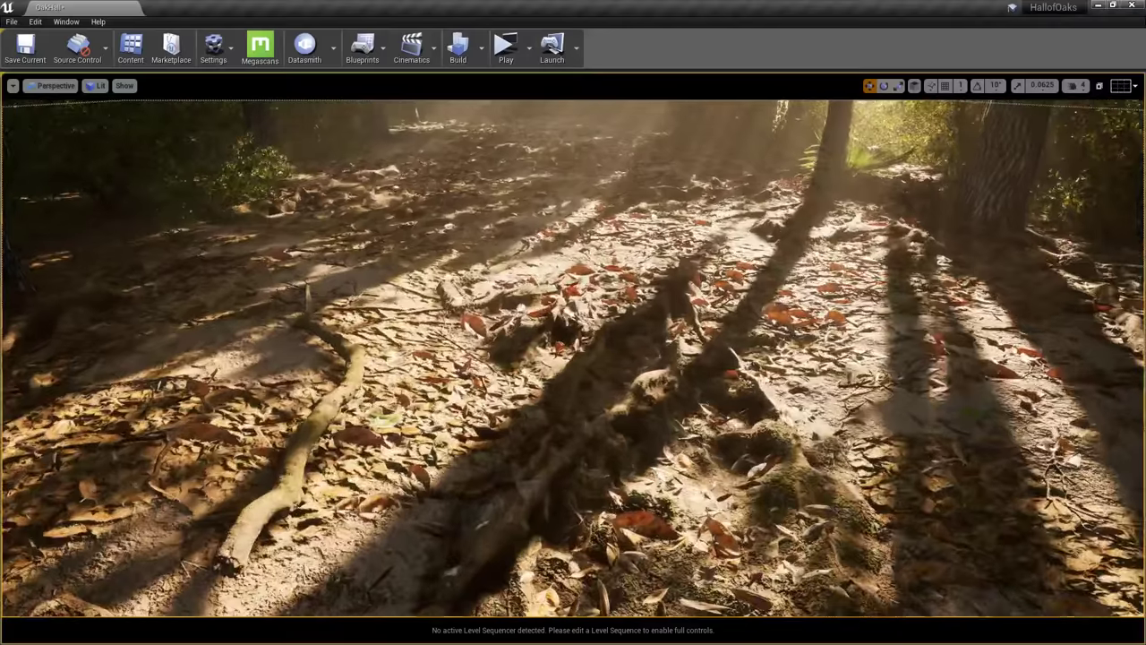
left_click_drag(688, 386, 688, 474)
left_click(677, 380)
key("Delete")
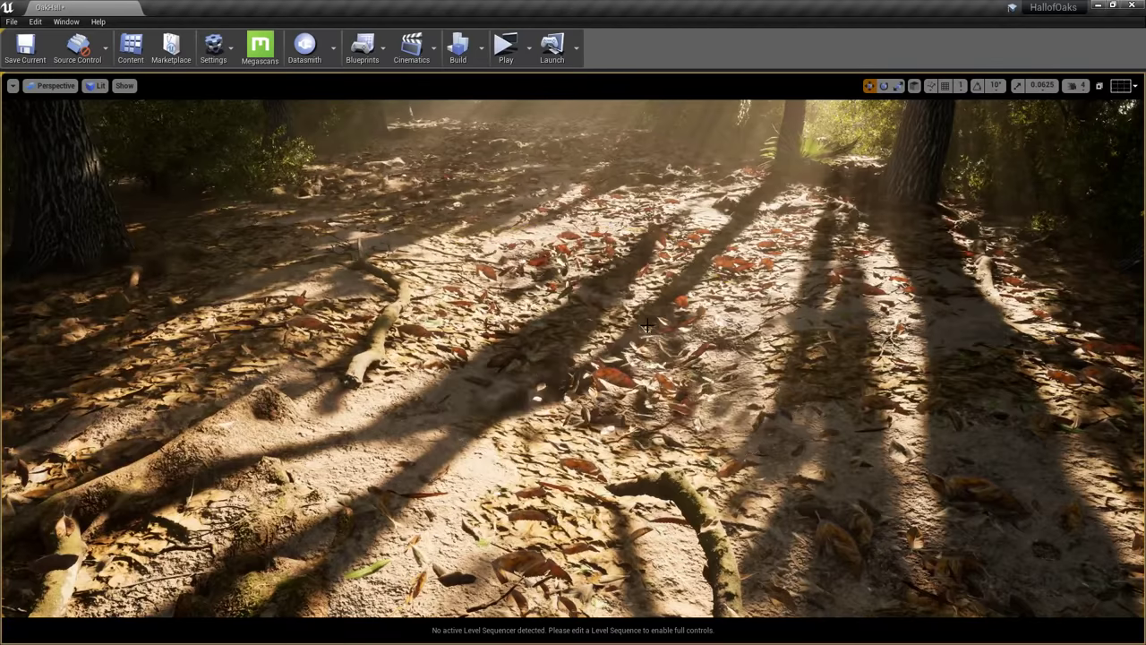
Select and delete the scattered red leaf litter lying on the path
left_click_drag(677, 380, 665, 314)
left_click_drag(609, 360, 621, 324)
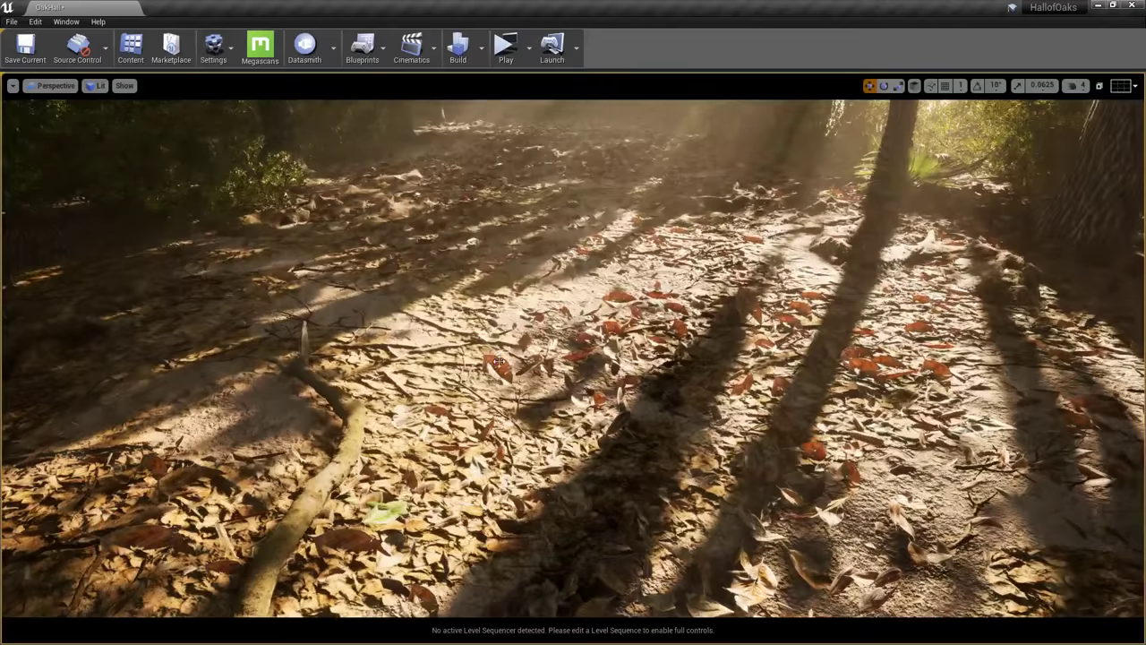
left_click(592, 356)
key("Delete")
Select and delete the curved fallen branch lying on the leaf-covered ground
key("a")
right_click_drag(593, 357, 515, 311)
key("d")
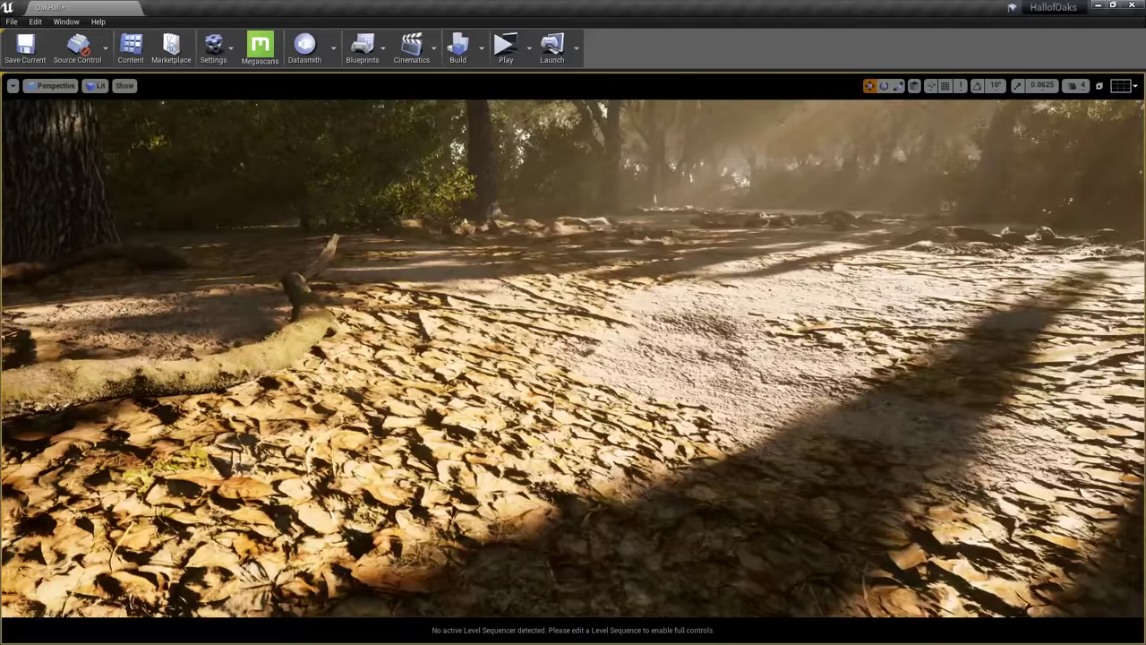
left_click(302, 330)
key("Delete")
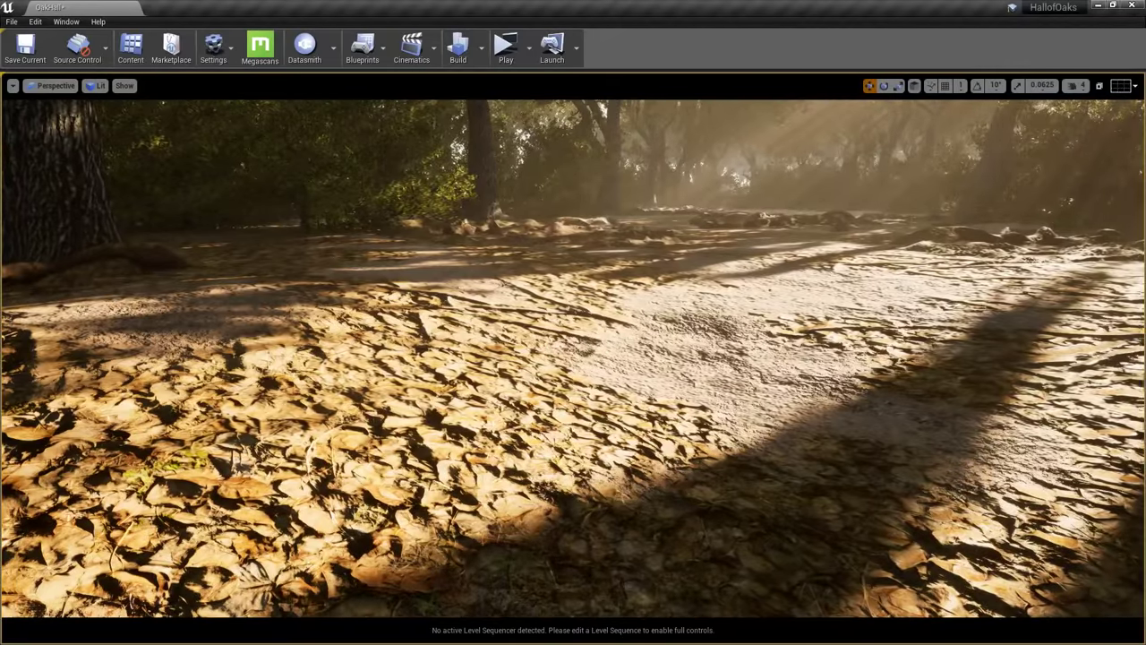
Inspect the bare landscape surface along the path in wireframe, unlit and lit view modes
key("w")
mouse_move(303, 329)
right_mouse_down()
mouse_move(268, 324)
mouse_move(315, 326)
right_mouse_up()
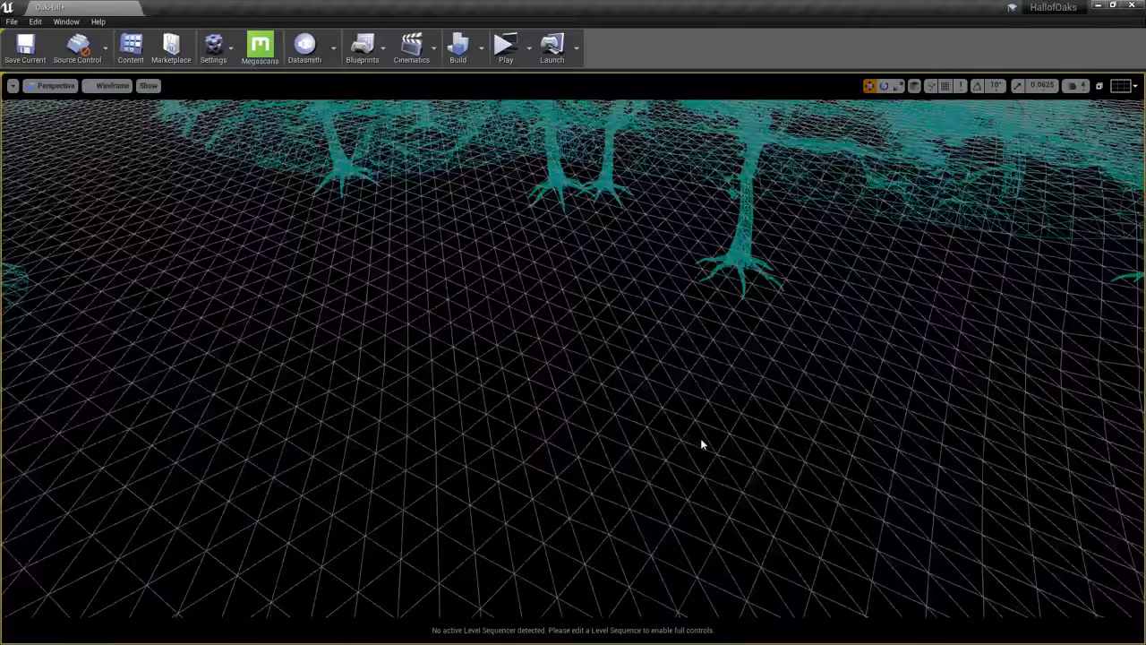
right_click_drag(700, 438, 661, 391)
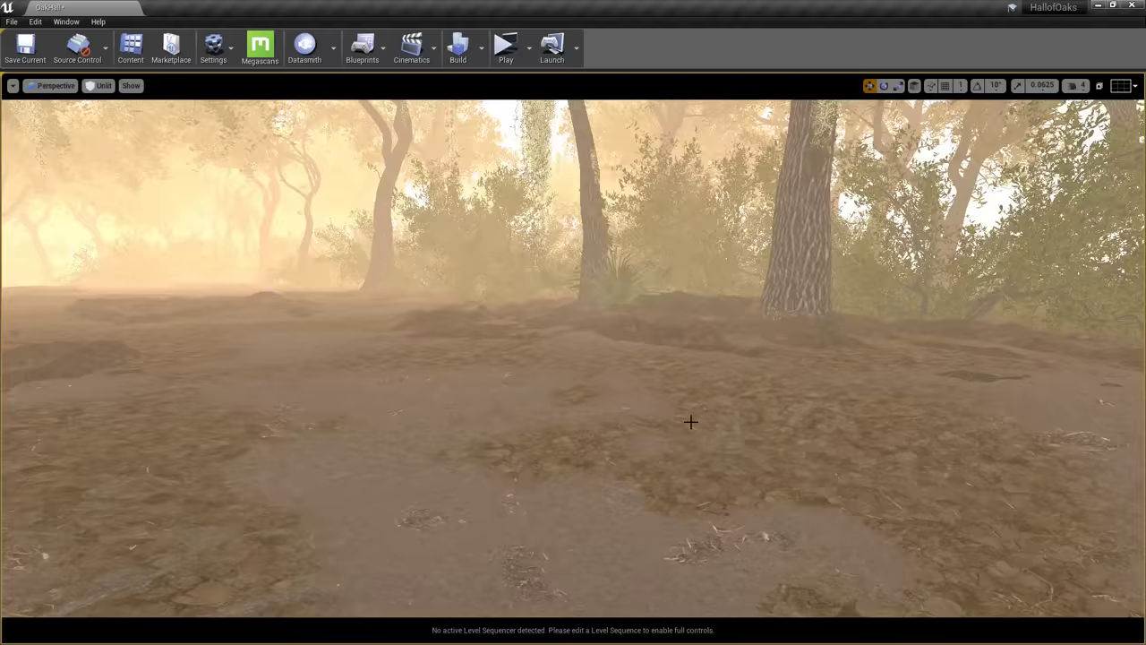
key("alt+4")
left_click_drag(690, 421, 650, 398)
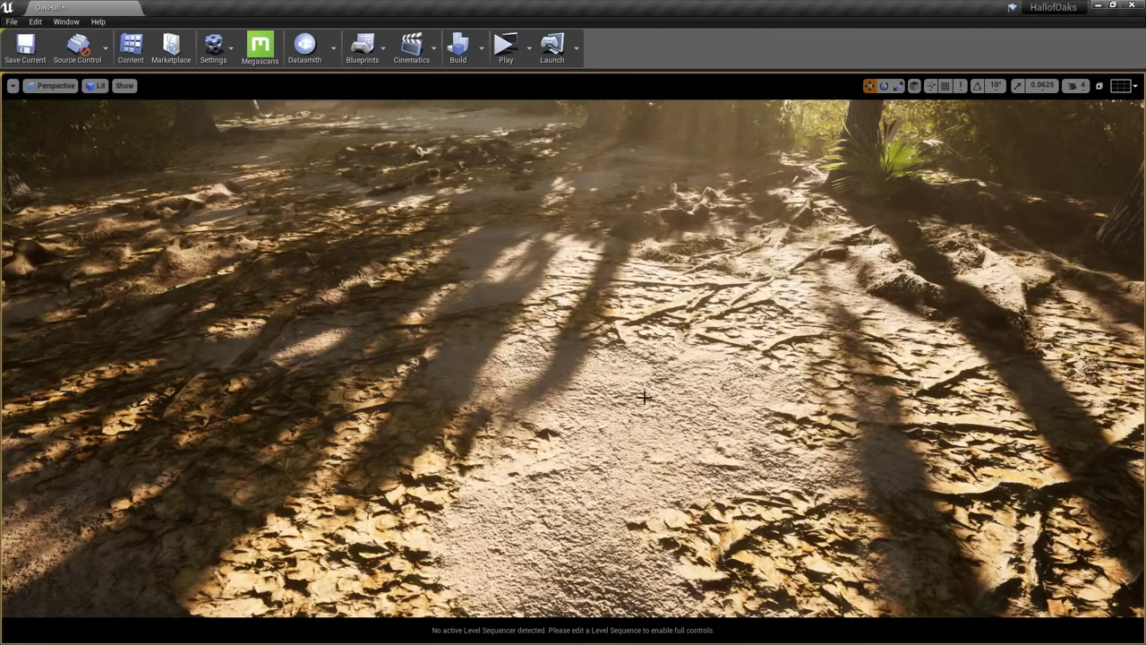
left_click_drag(570, 387, 541, 355)
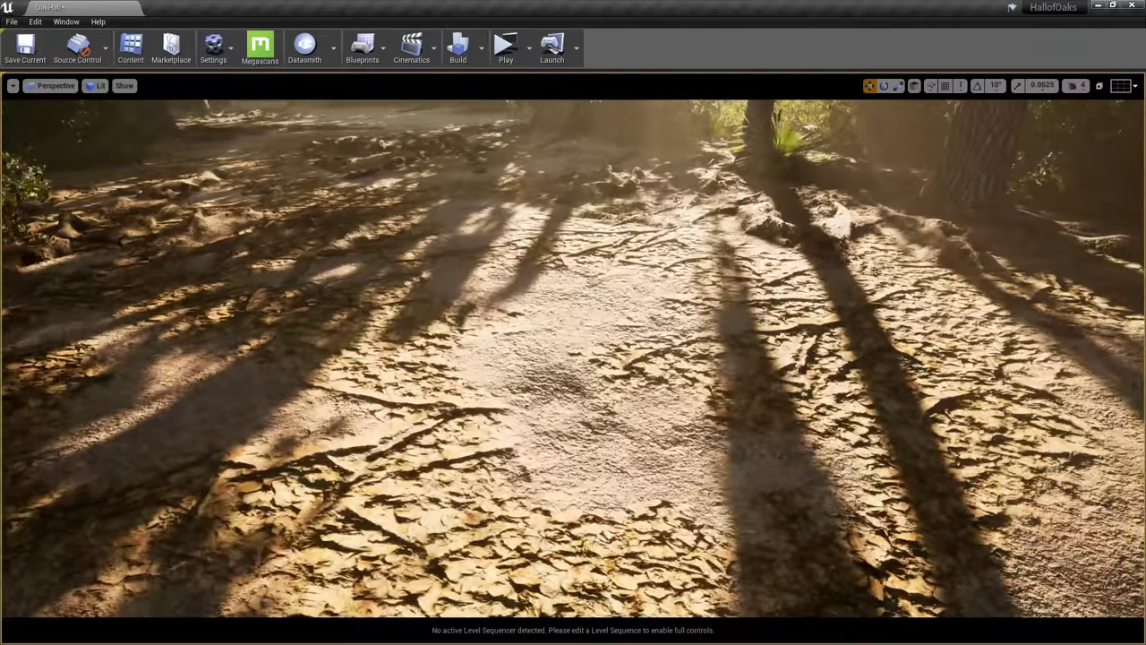
left_click_drag(620, 420, 596, 403)
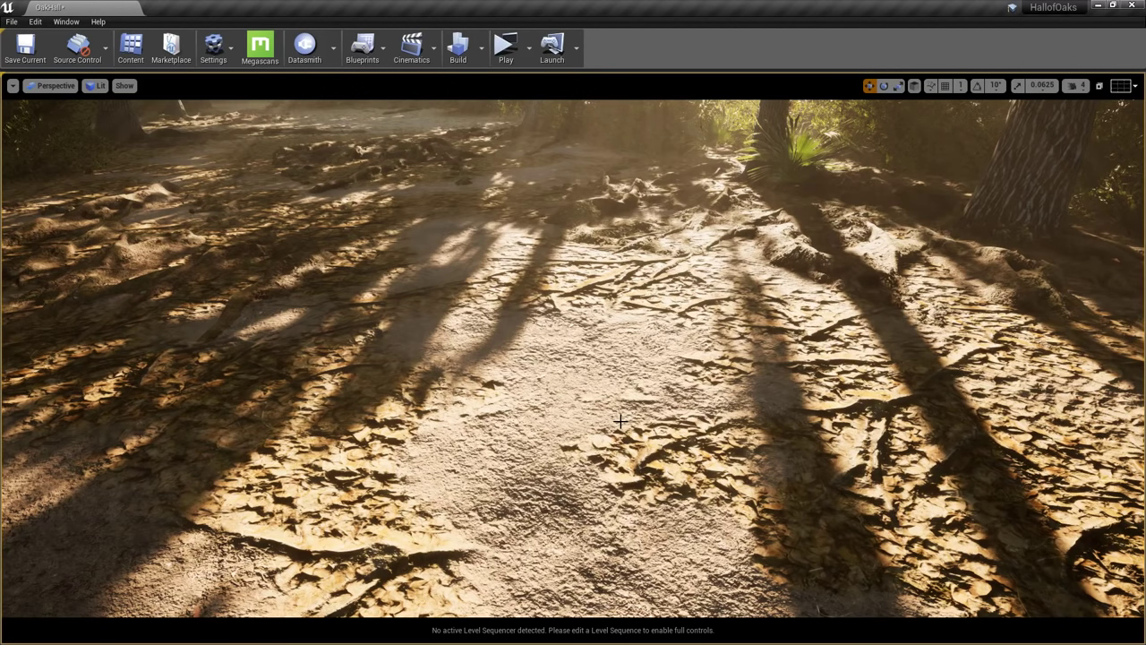
Examine the blending of leaf and sand ground textures in unlit mode, from close up and from above
right_click_drag(599, 380, 599, 475)
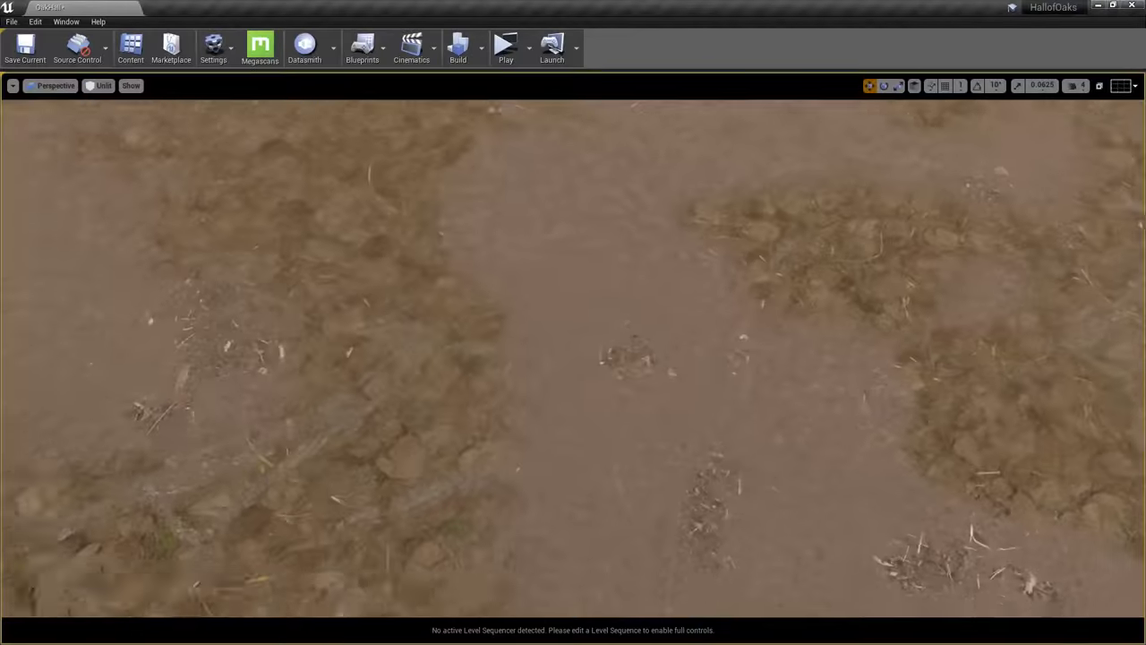
scroll(595, 359, "up", 10)
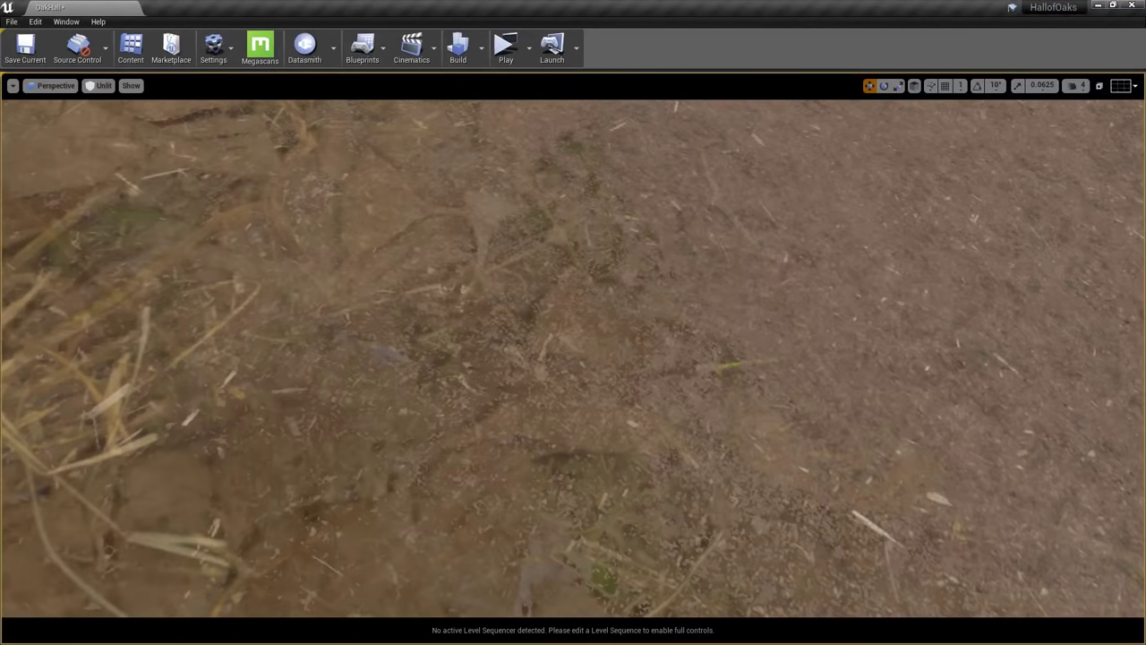
right_click_drag(649, 372, 649, 331)
right_click_drag(658, 404, 658, 394)
right_click_drag(685, 431, 685, 385)
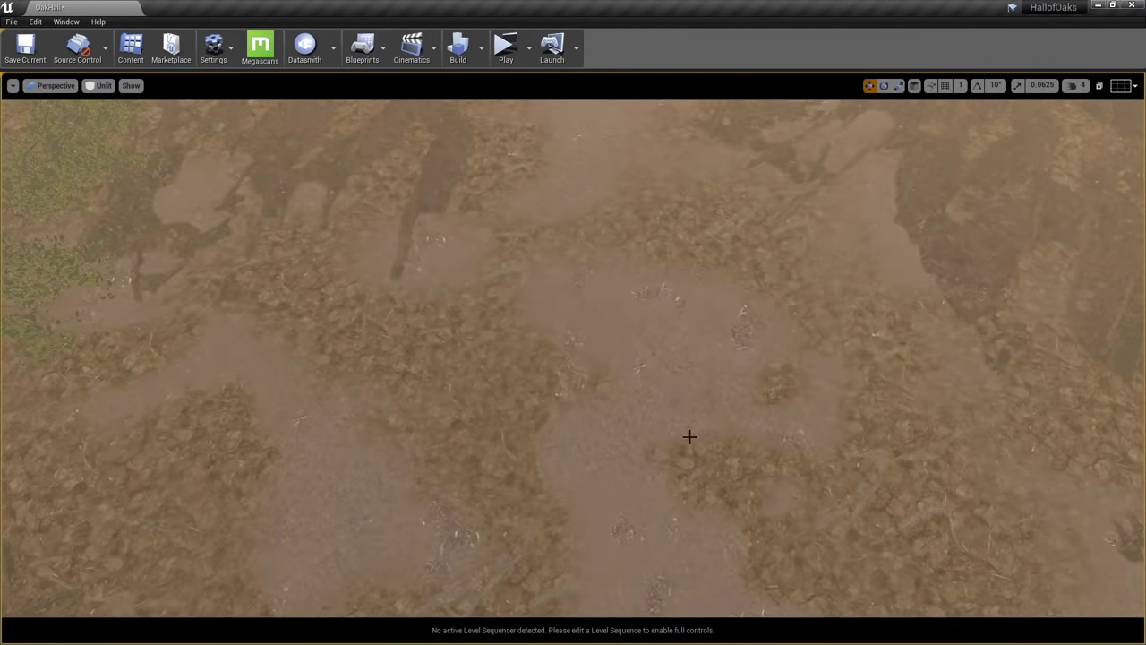
Return to lit mode and examine the leaf litter and roots along the path up close, selecting a ground asset among them
key("alt+4")
right_click_drag(695, 436, 695, 362)
left_click_drag(694, 430, 702, 492)
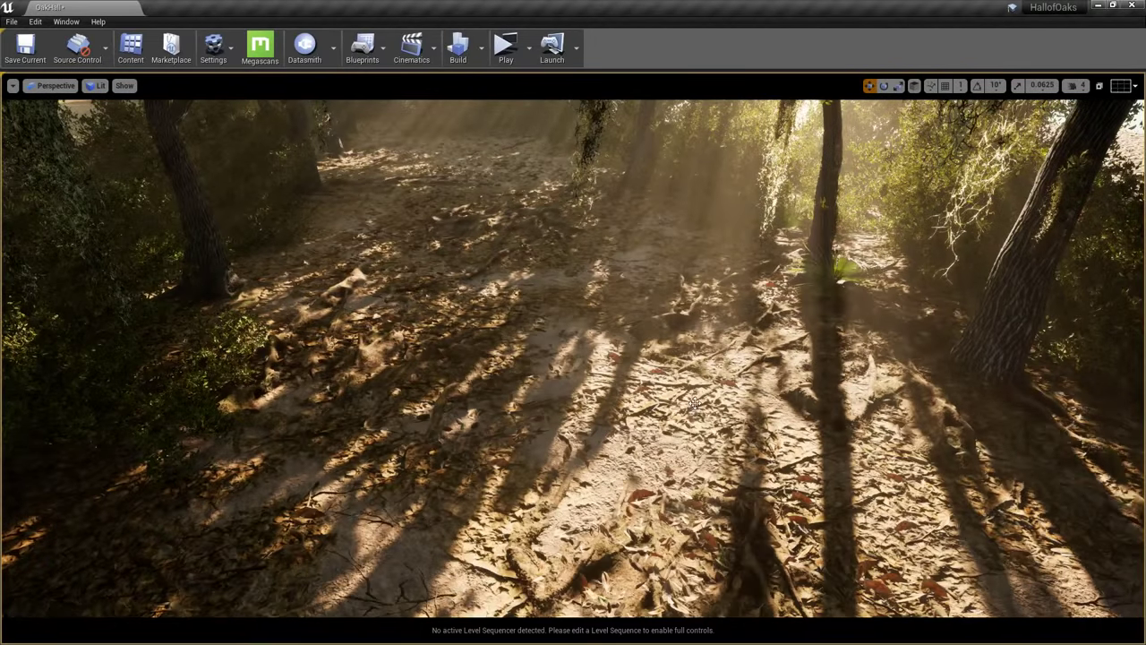
right_click_drag(521, 375, 523, 410)
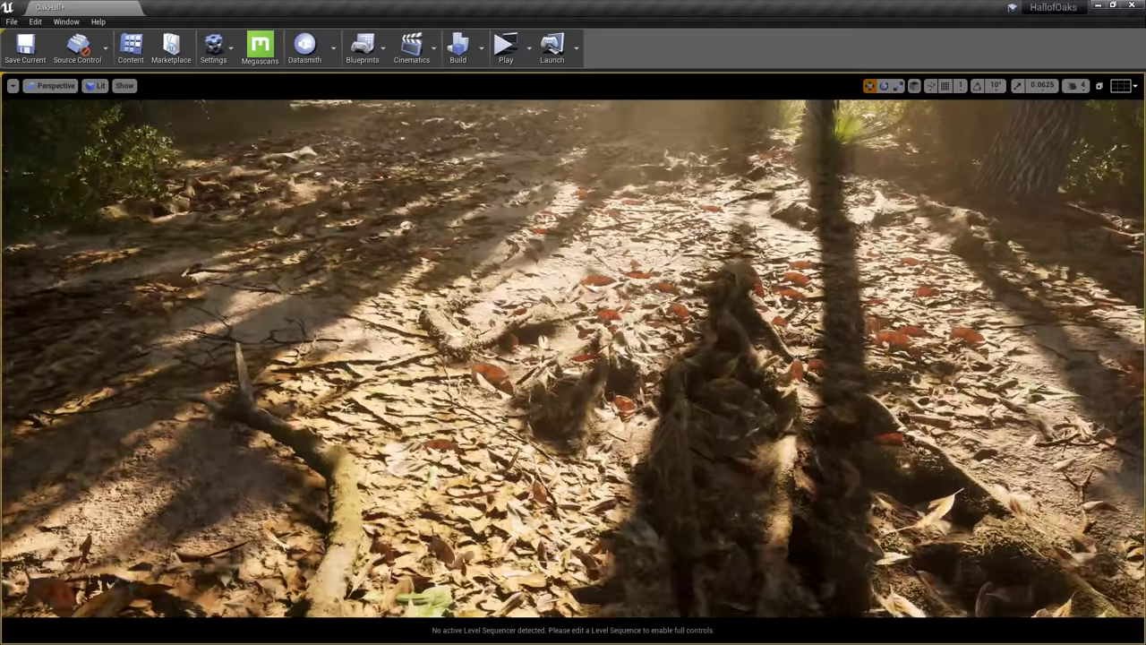
left_click(723, 322)
right_click_drag(723, 323, 810, 270)
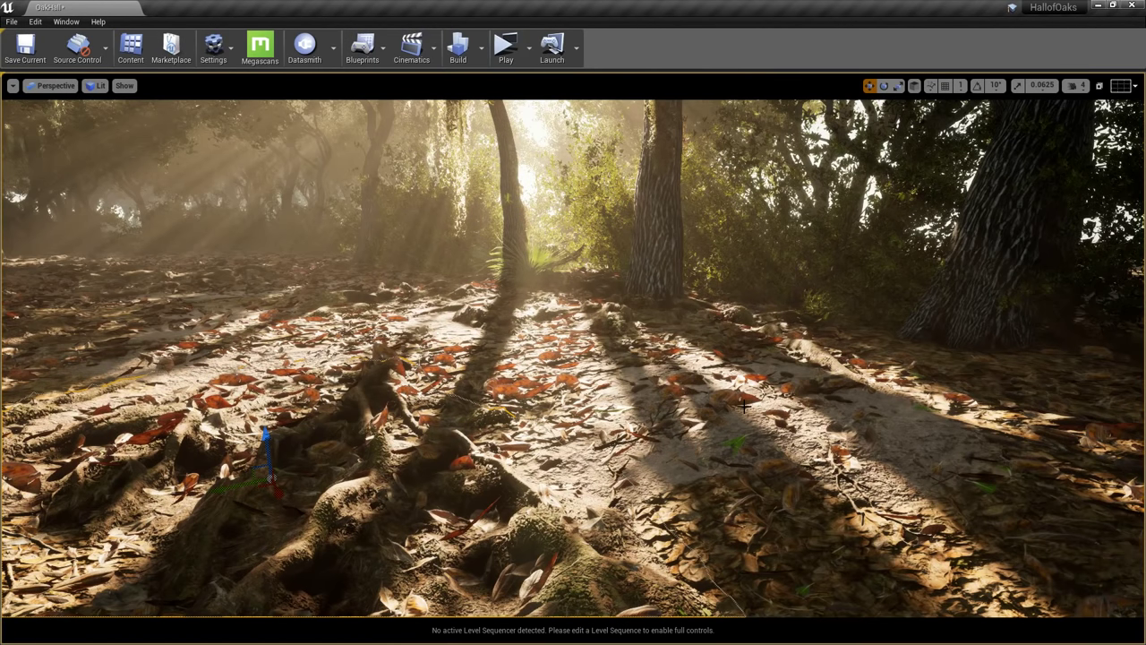
right_click_drag(694, 348, 634, 348)
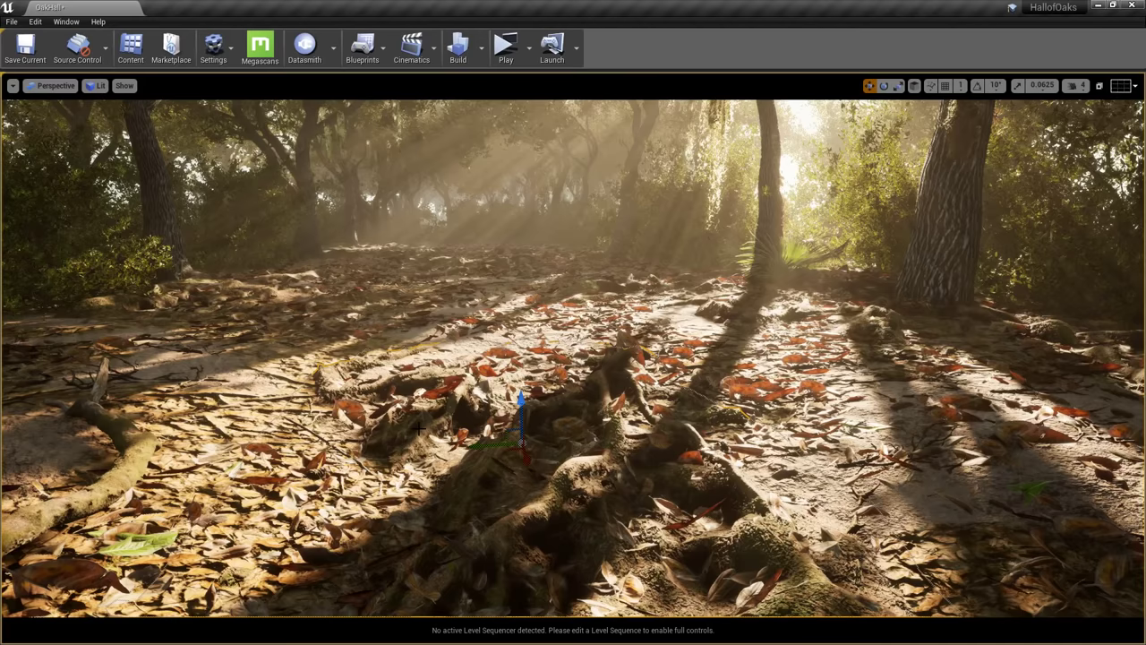
Survey the sunlit forest path from low and distant viewpoints, switching game view on and off to hide or show editor icons
middle_click_drag(682, 441, 707, 358)
key("g")
scroll(682, 441, "down", 5)
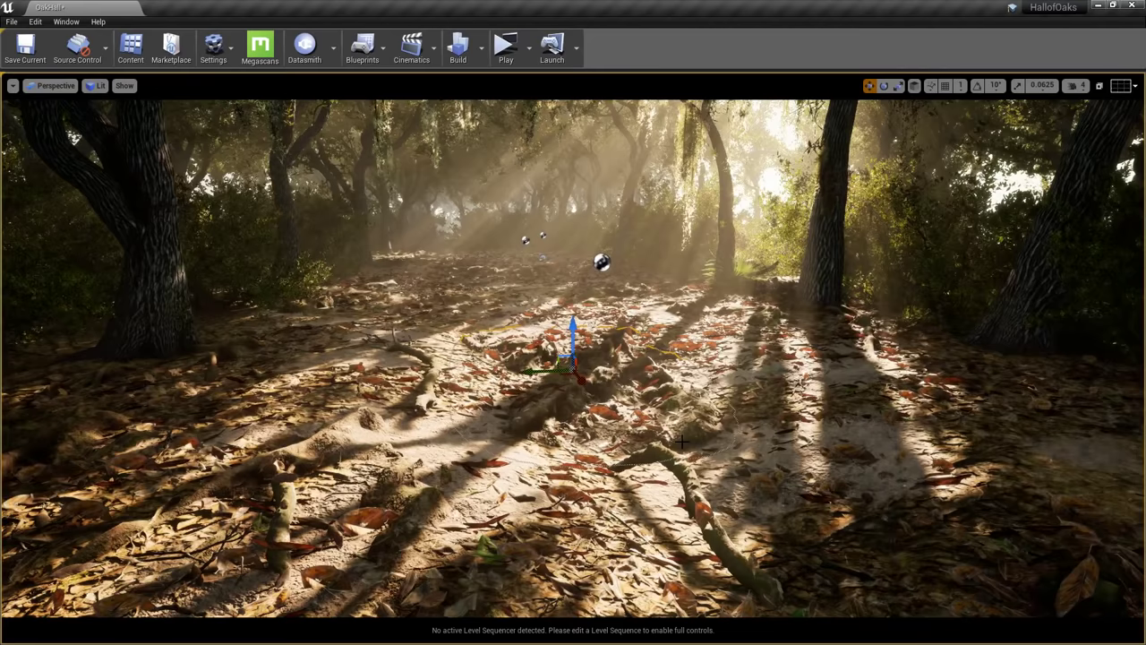
left_click_drag(695, 470, 678, 300)
left_click_drag(694, 470, 690, 465)
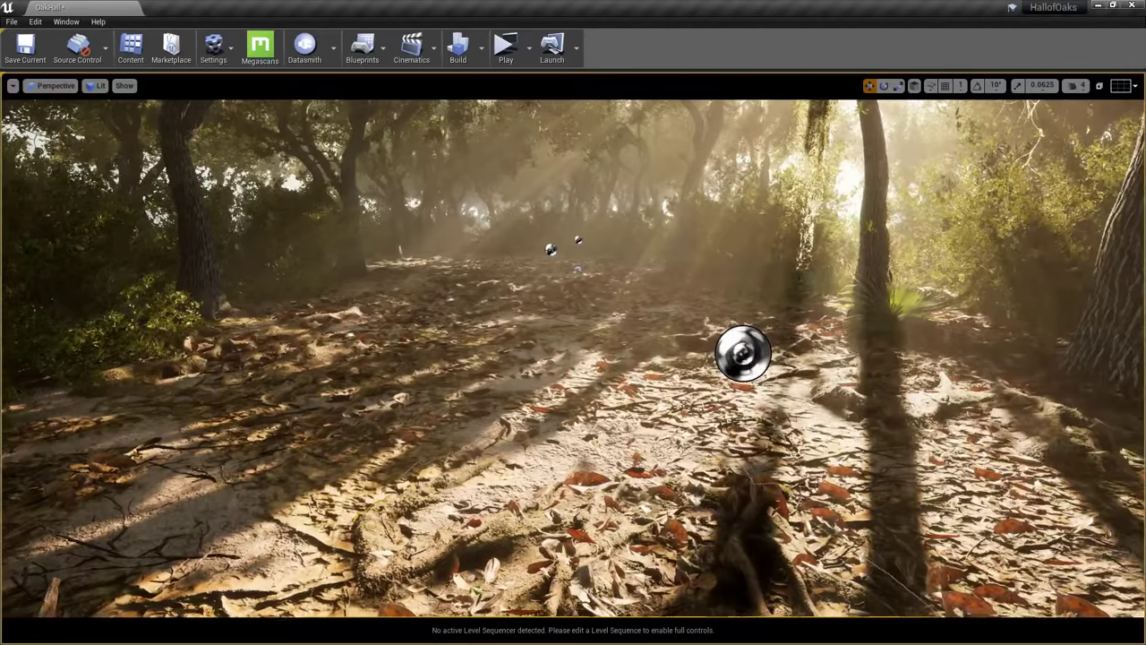
key("s")
right_click_drag(690, 465, 744, 453)
key("g")
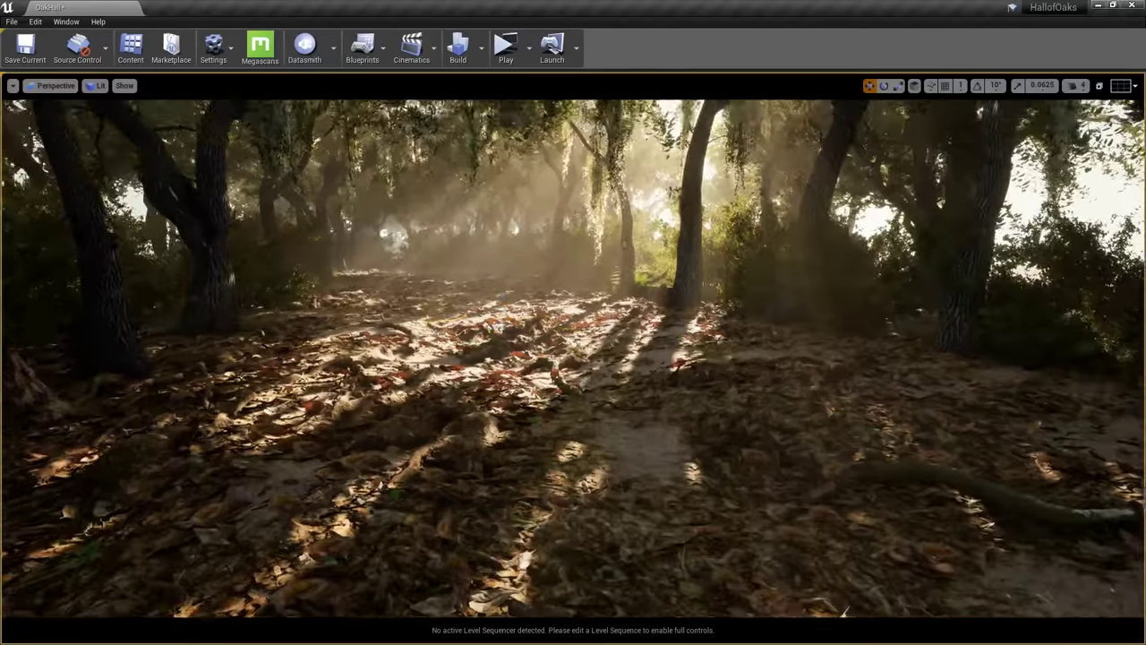
right_click_drag(605, 336, 605, 279)
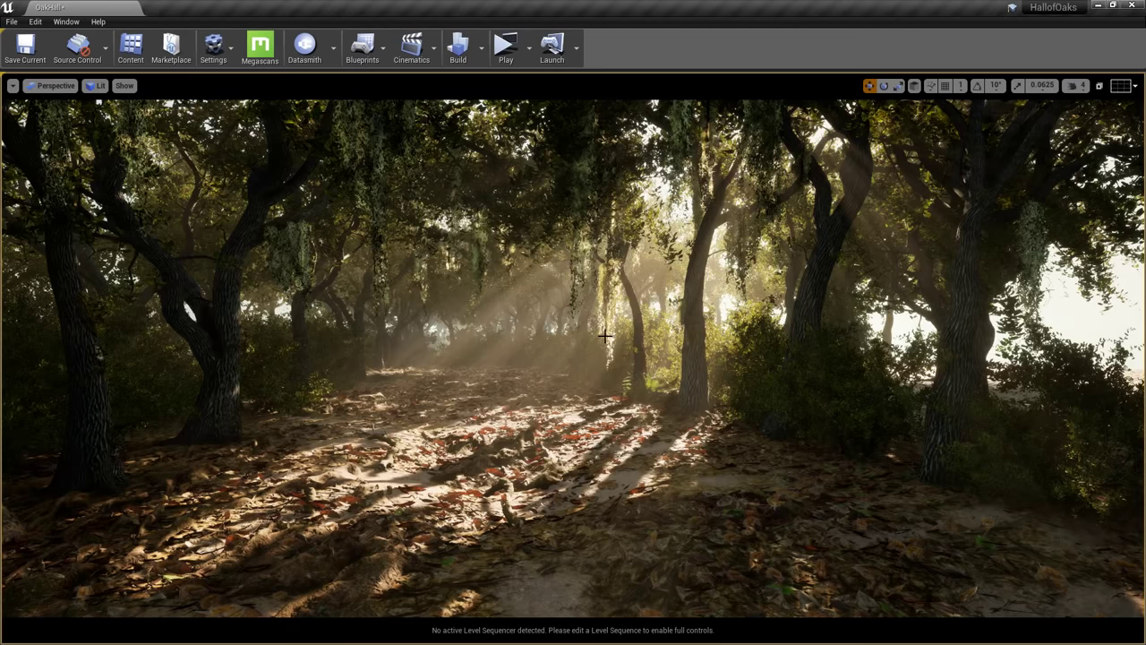
right_click_drag(579, 405, 549, 406)
key("g")
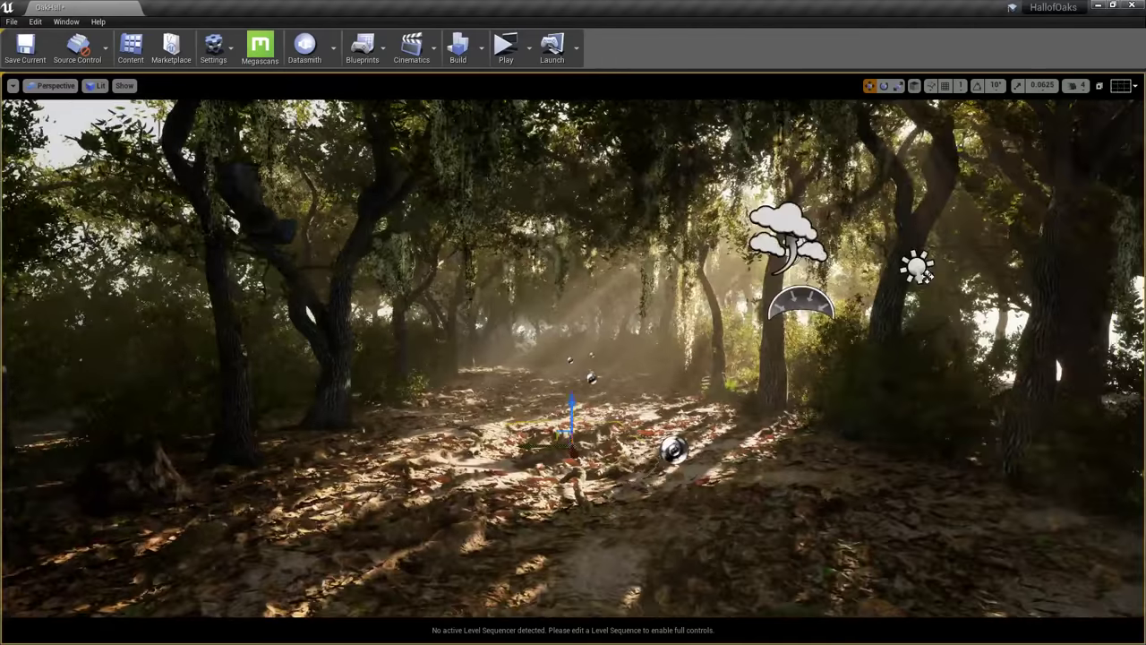
Pilot CineCameraActor3 and reframe it on the sunlit path between the moss-hung oaks
left_click(256, 202)
key("ctrl+shift+p")
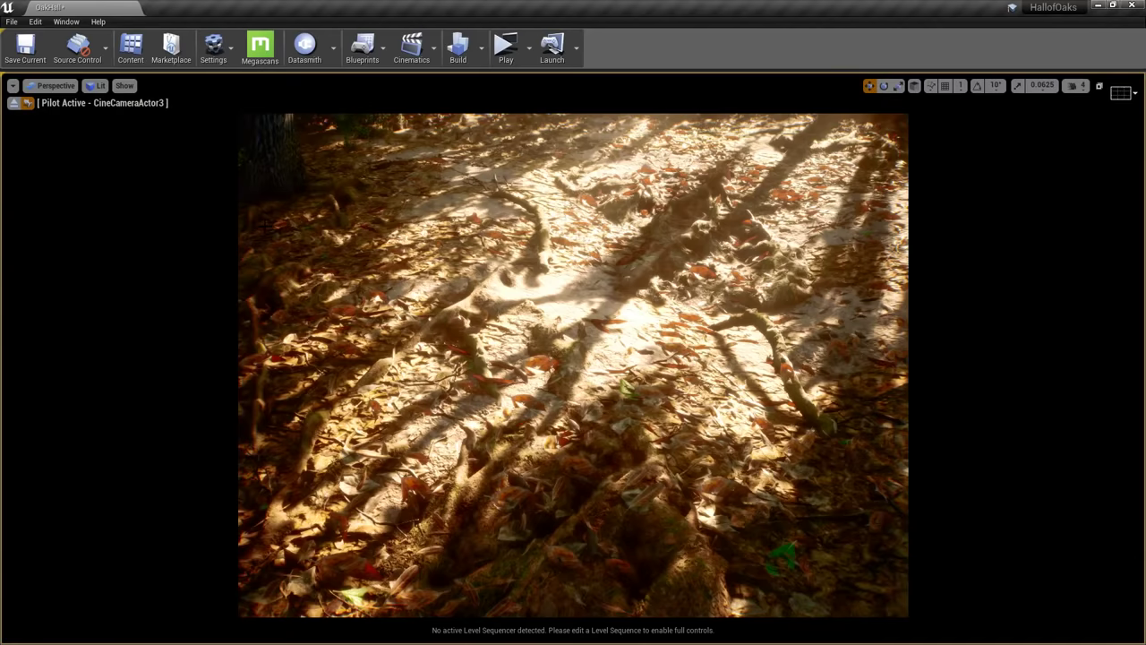
right_click_drag(504, 456, 489, 516)
key("s")
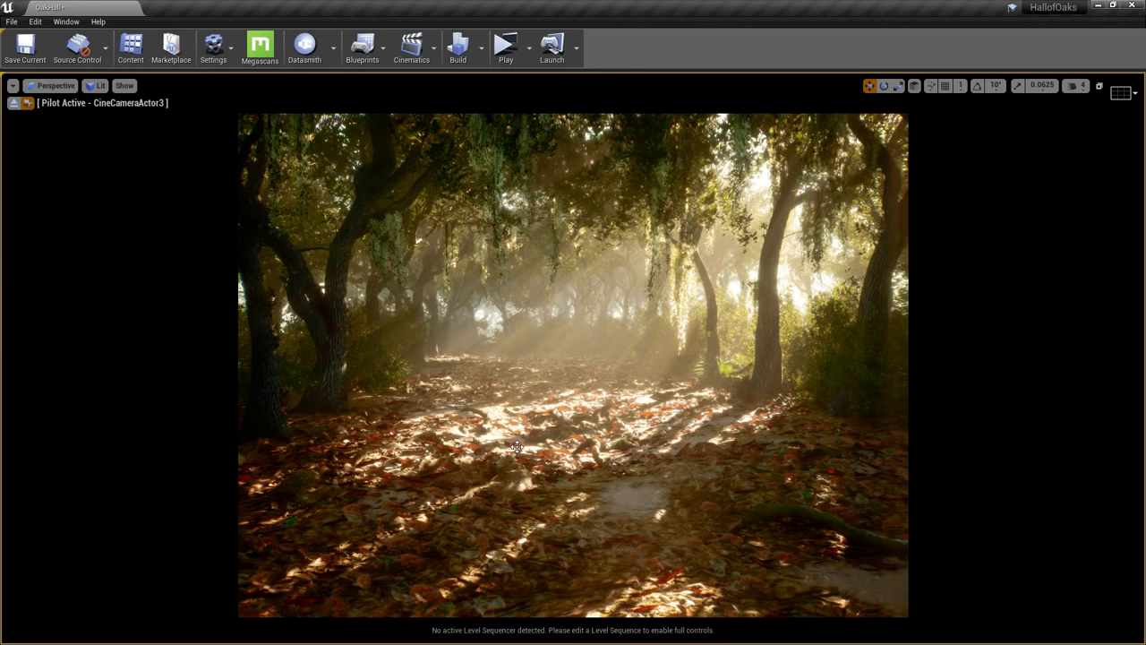
right_click_drag(572, 498, 591, 430)
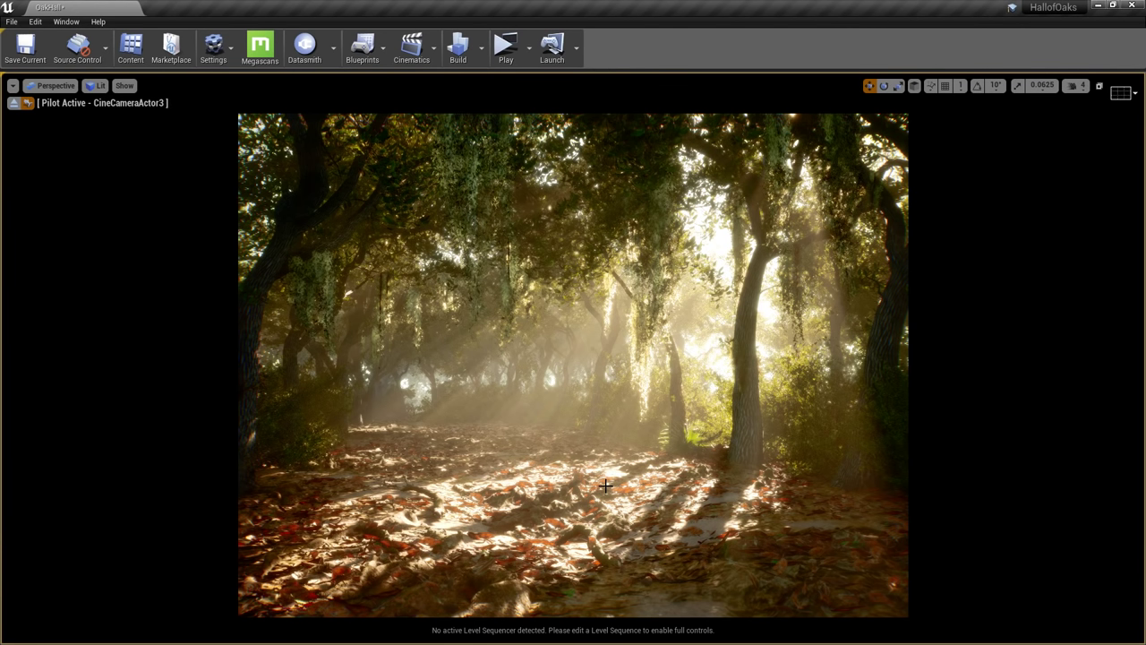
right_click_drag(579, 509, 553, 529)
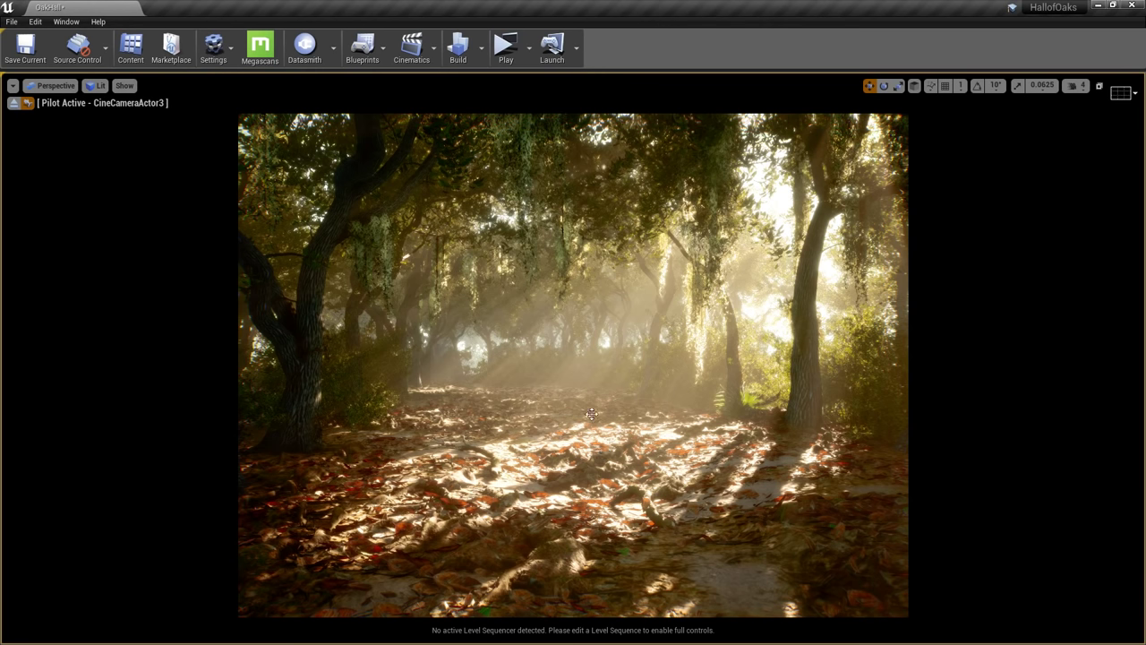
mouse_move(592, 415)
middle_mouse_down()
mouse_move(609, 385)
mouse_move(600, 400)
middle_mouse_up()
right_click_drag(600, 401, 573, 399)
key("w")
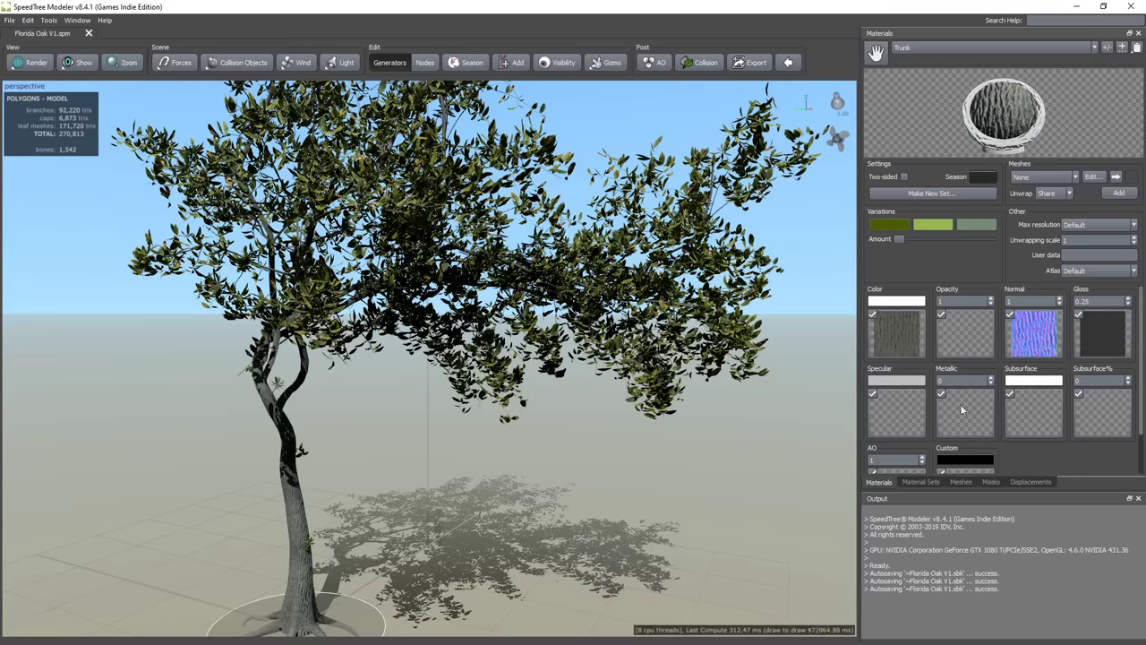
Orbit around the Florida Oak V1 model in SpeedTree Modeler, and return to the Unreal Editor scene
left_click_drag(532, 456, 420, 417)
key("alt+Tab")
key("alt+Tab")
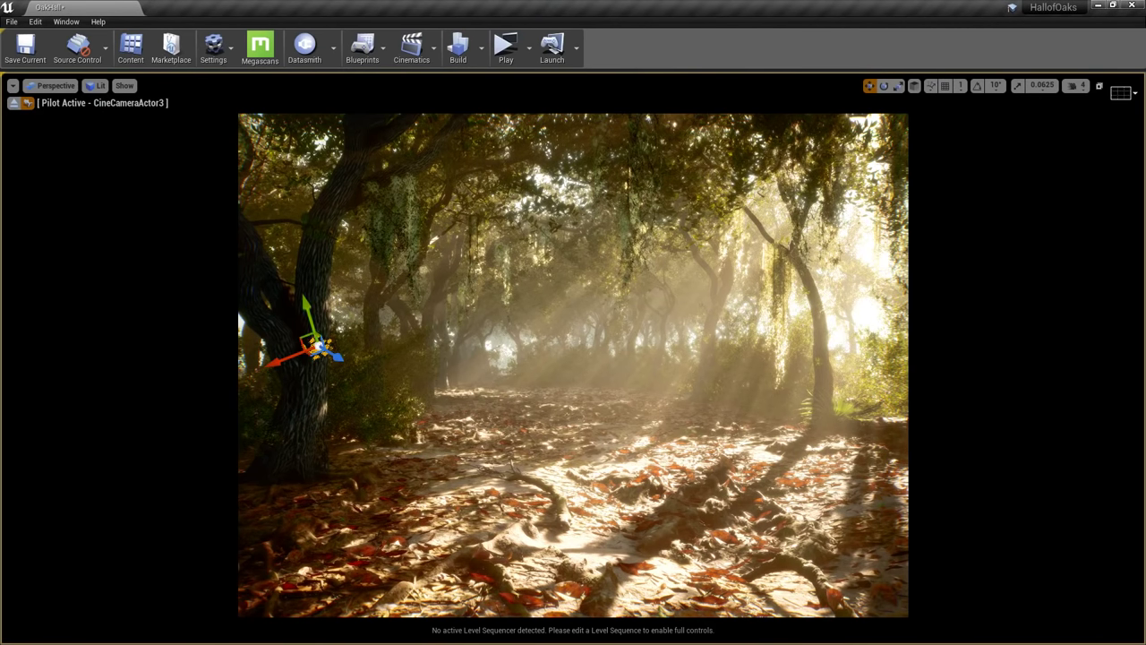
Select the large forked oak, stop piloting CineCameraActor3, and add the two oaks across the path to the selection
left_click(322, 283)
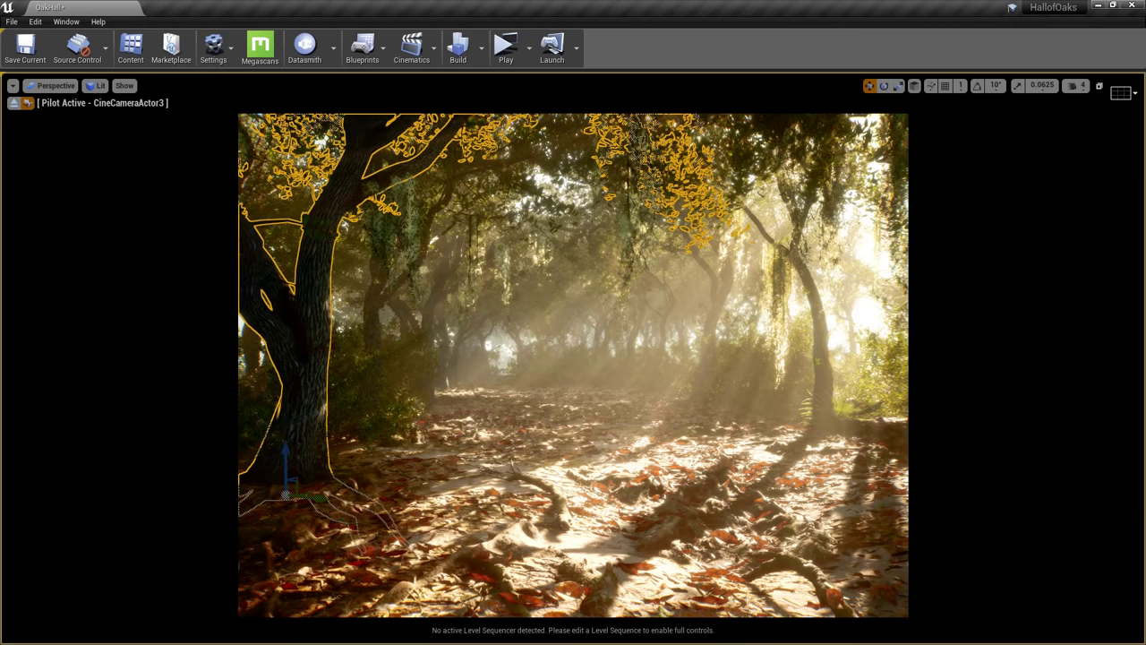
middle_click_drag(630, 520, 667, 488)
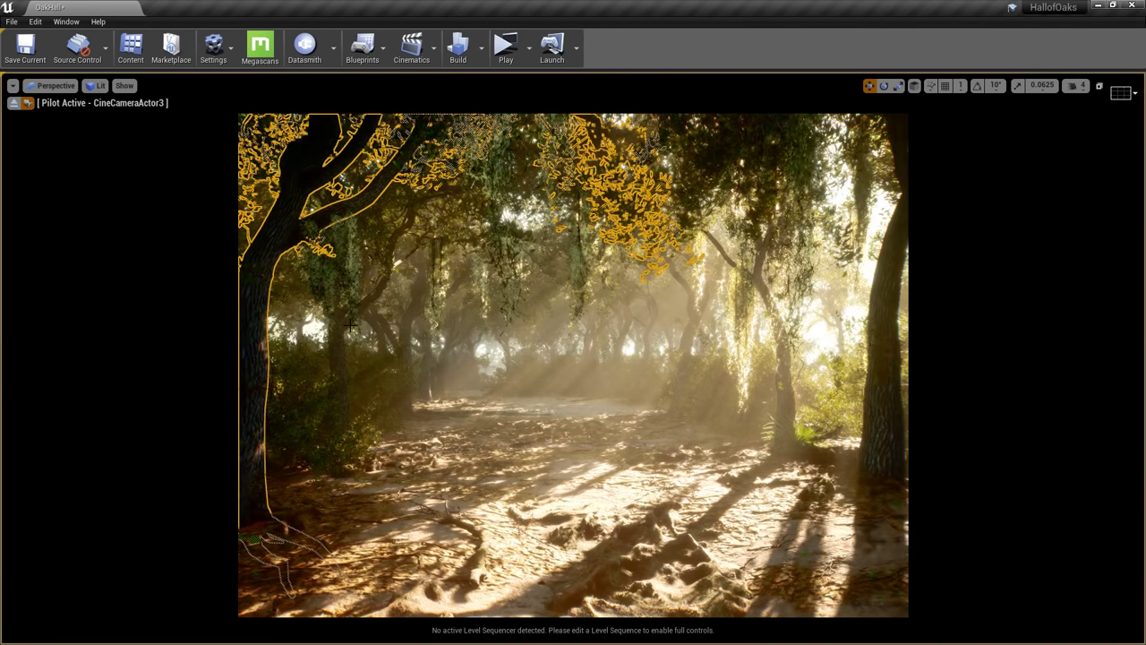
left_click(12, 104)
right_click_drag(675, 424, 674, 424)
key("w")
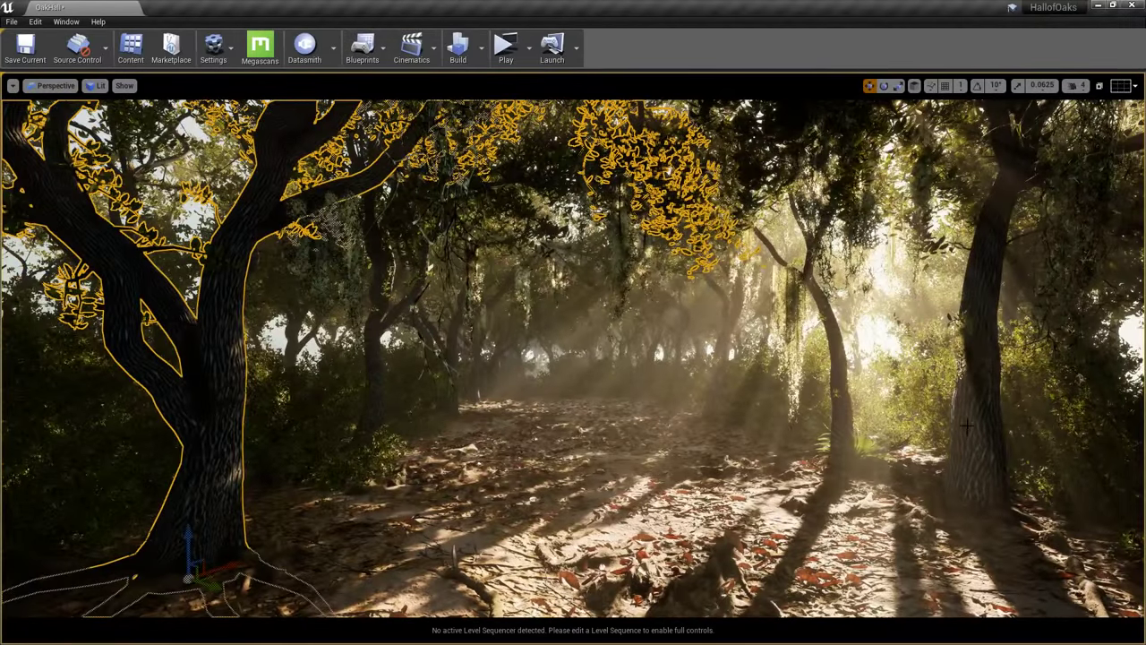
left_click(967, 428, "ctrl")
left_click(834, 349, "ctrl")
middle_click_drag(673, 351, 712, 385)
right_click_drag(829, 349, 814, 349)
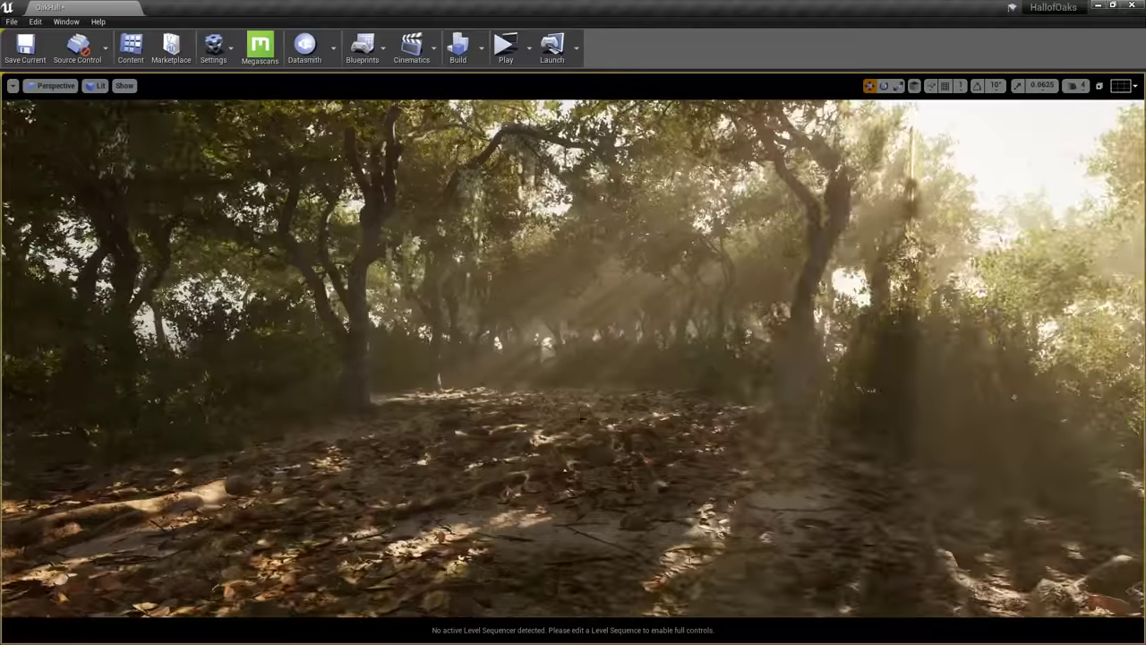
Examine the trees deeper along the path, selecting the forked oak with spreading roots at the edge of the clearing
right_click_drag(582, 419, 567, 438)
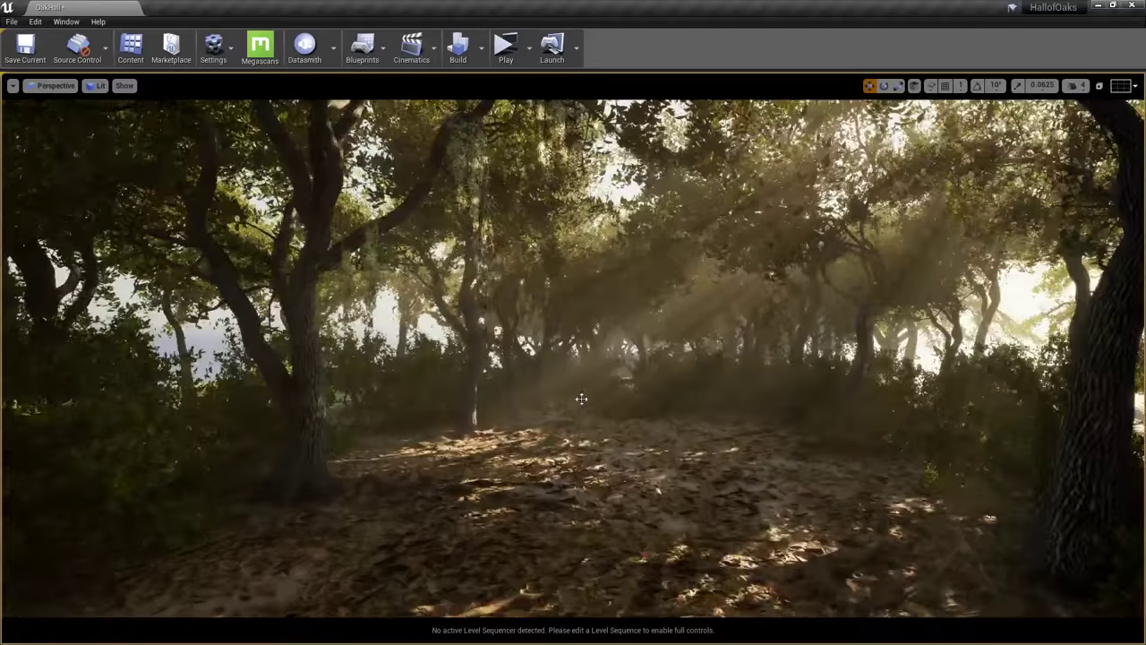
right_click_drag(583, 412, 587, 412)
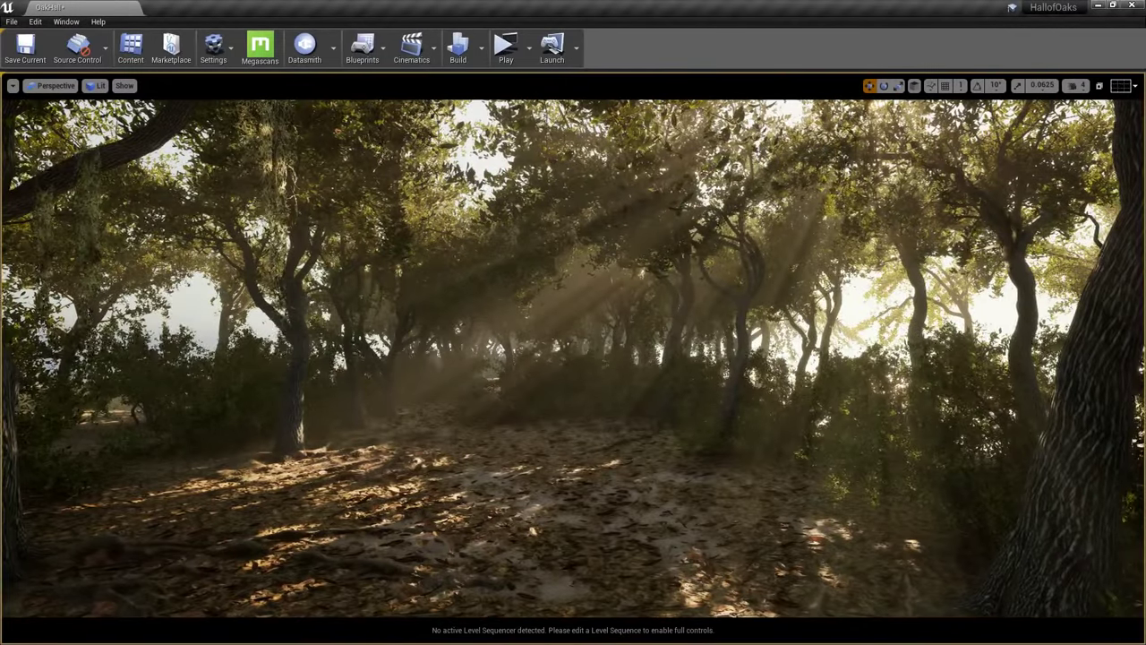
key("a")
right_click_drag(729, 402, 729, 403)
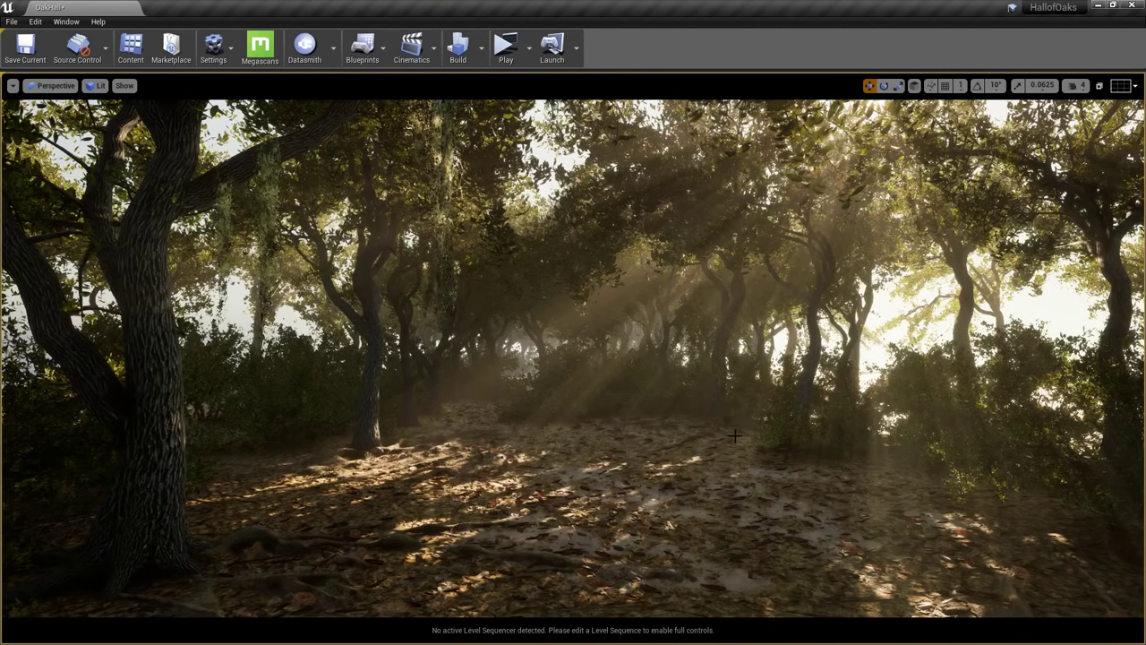
right_click_drag(755, 435, 755, 436)
left_click(271, 385)
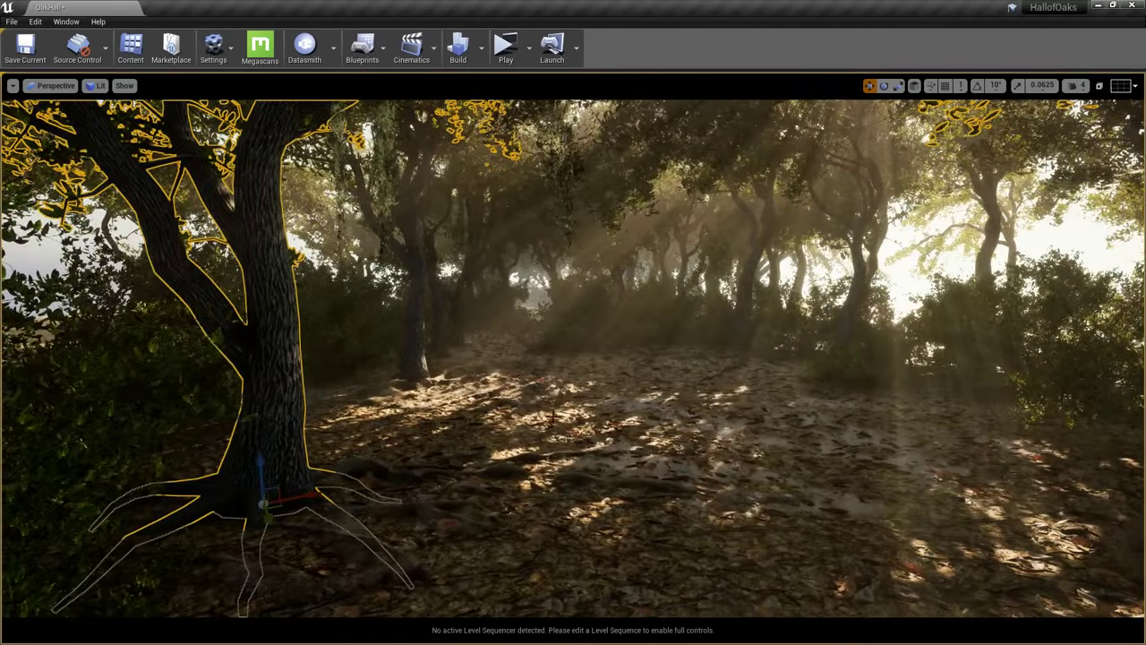
right_click_drag(826, 485, 827, 485)
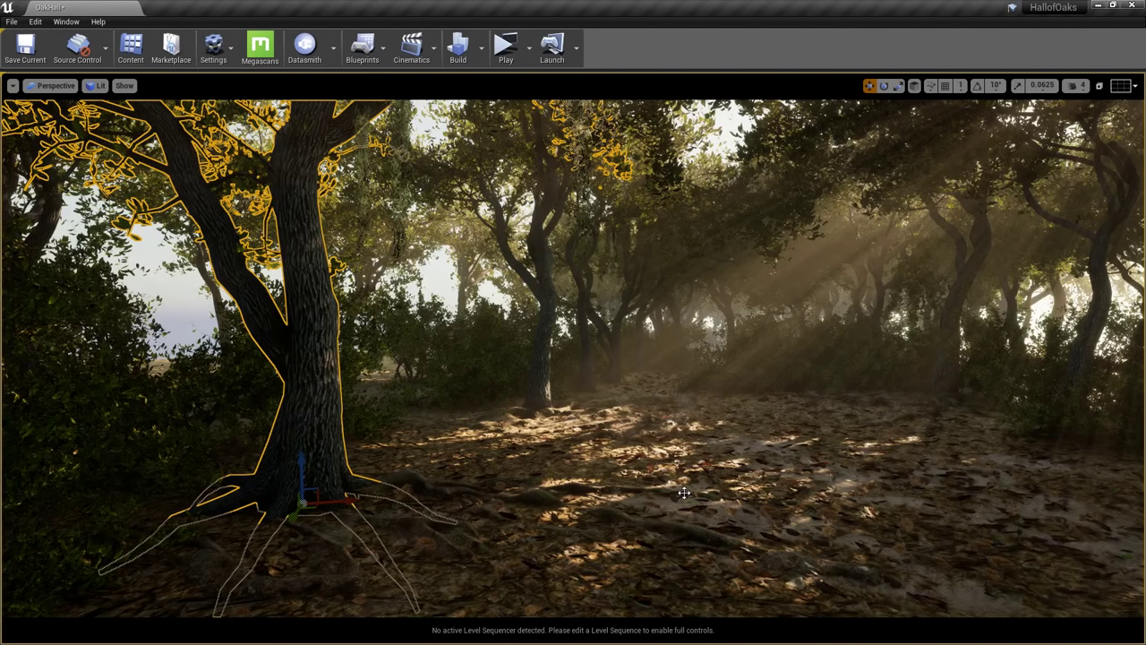
middle_click_drag(802, 513, 745, 526)
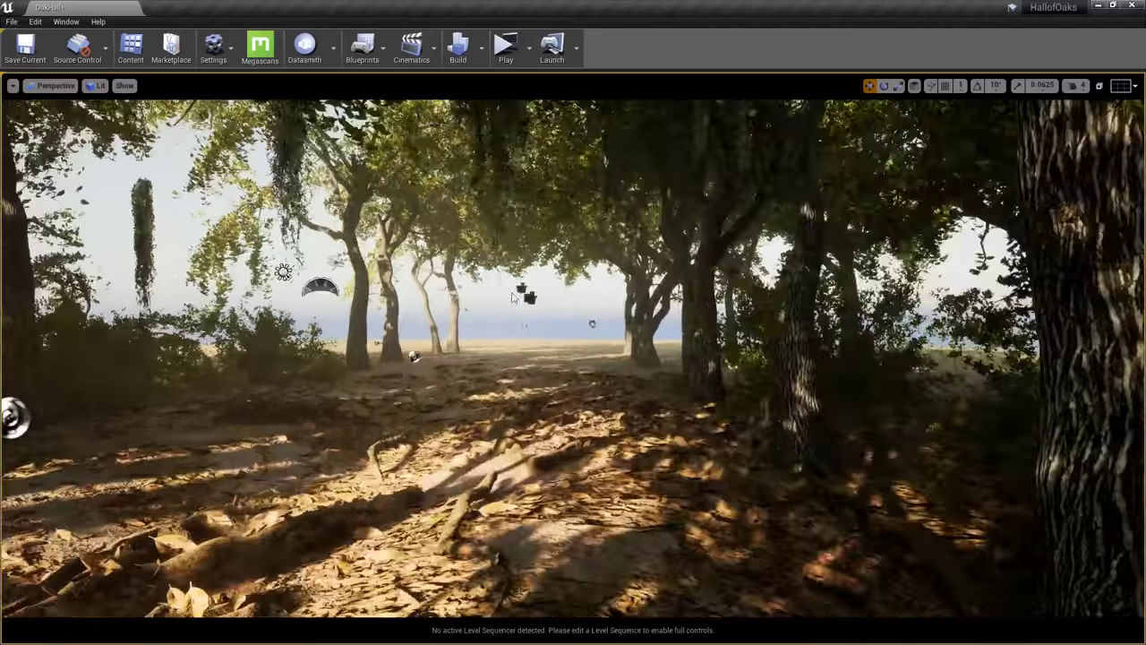
Pilot CineCameraActor3 again with the editor icons hidden, and cancel the pending autosave
key("ctrl+shift+p")
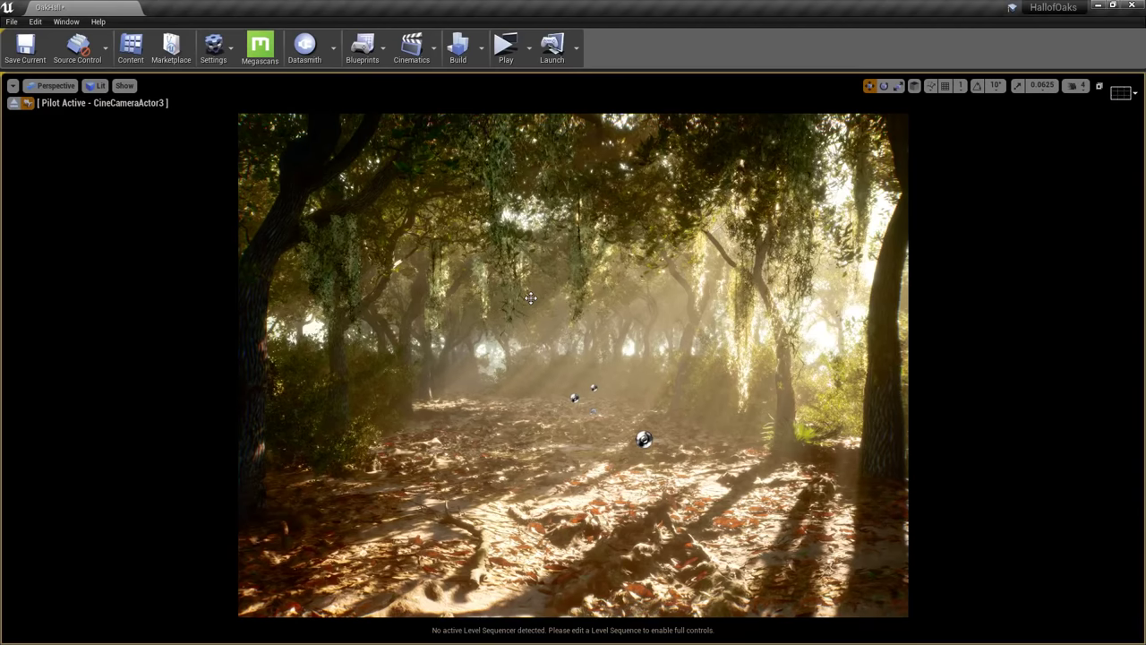
key("g")
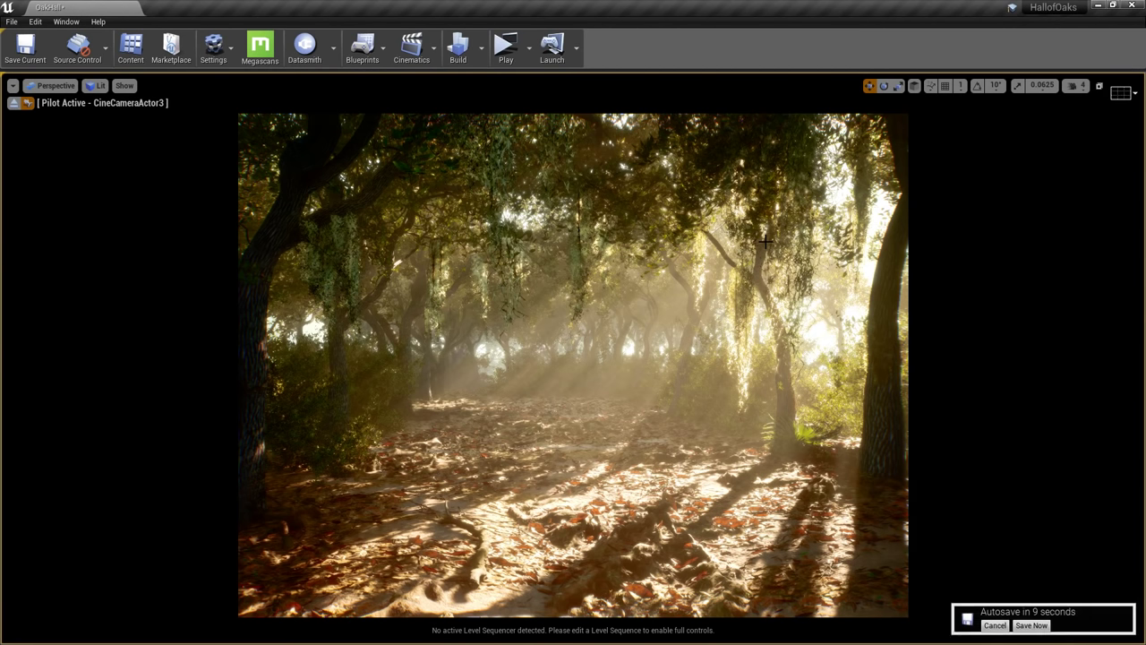
left_click(995, 625)
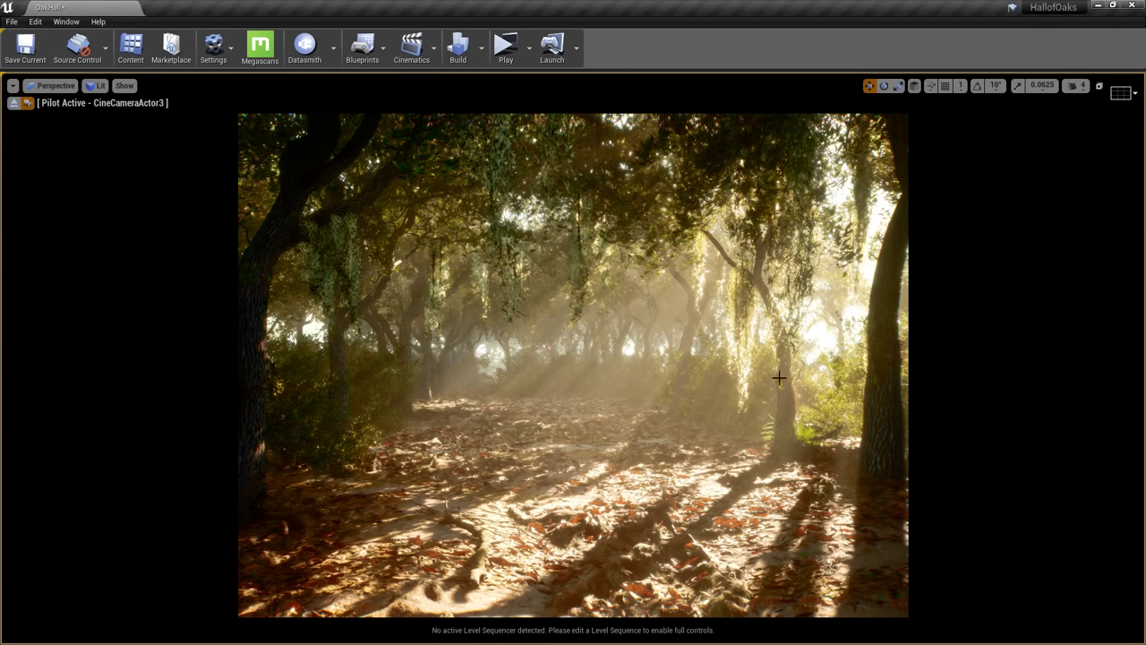
Examine the bark of the oak trunks up close through the piloted camera in unlit and lit view modes
mouse_move(765, 376)
right_mouse_down()
mouse_move(708, 380)
mouse_move(758, 351)
mouse_move(768, 372)
right_mouse_up()
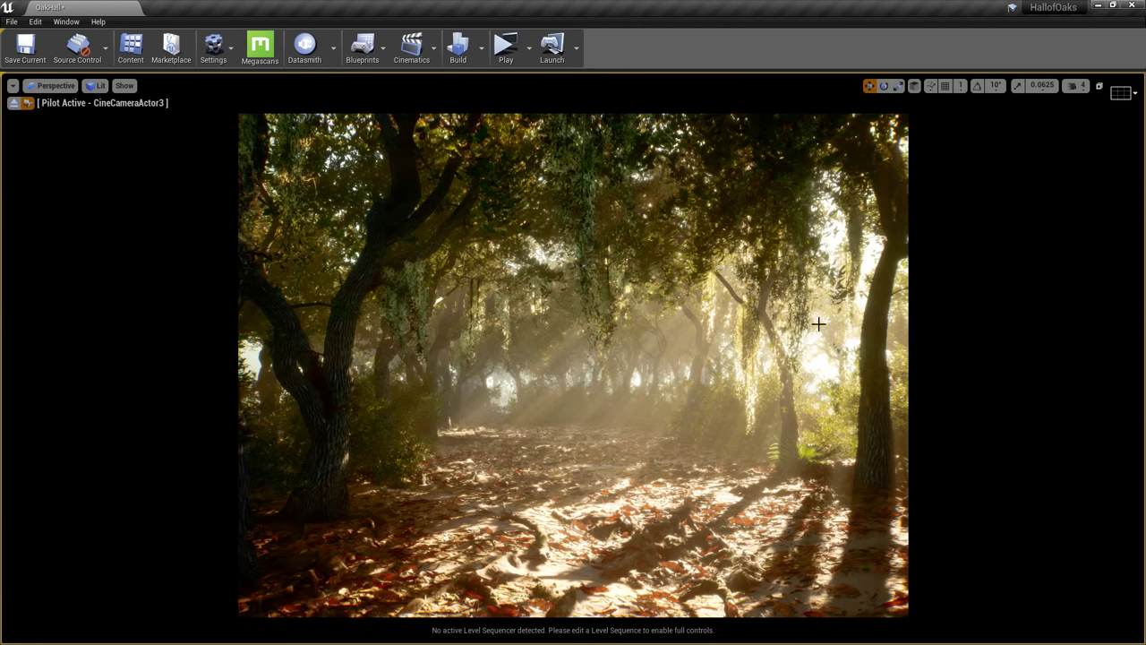
right_click_drag(820, 324, 627, 324)
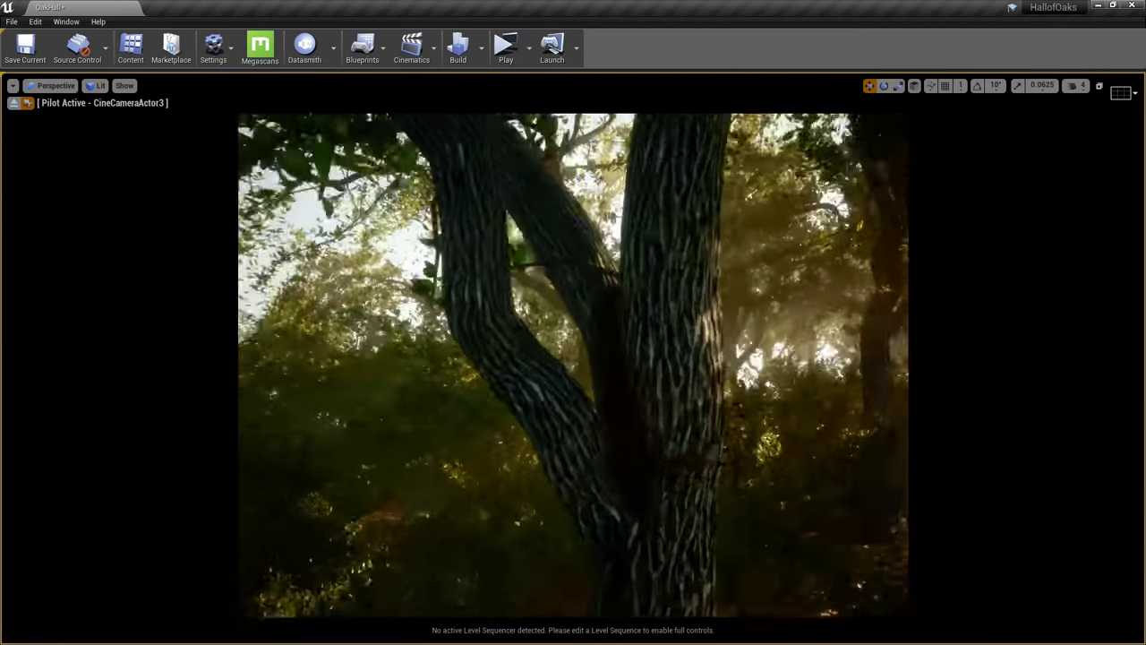
key("alt+3")
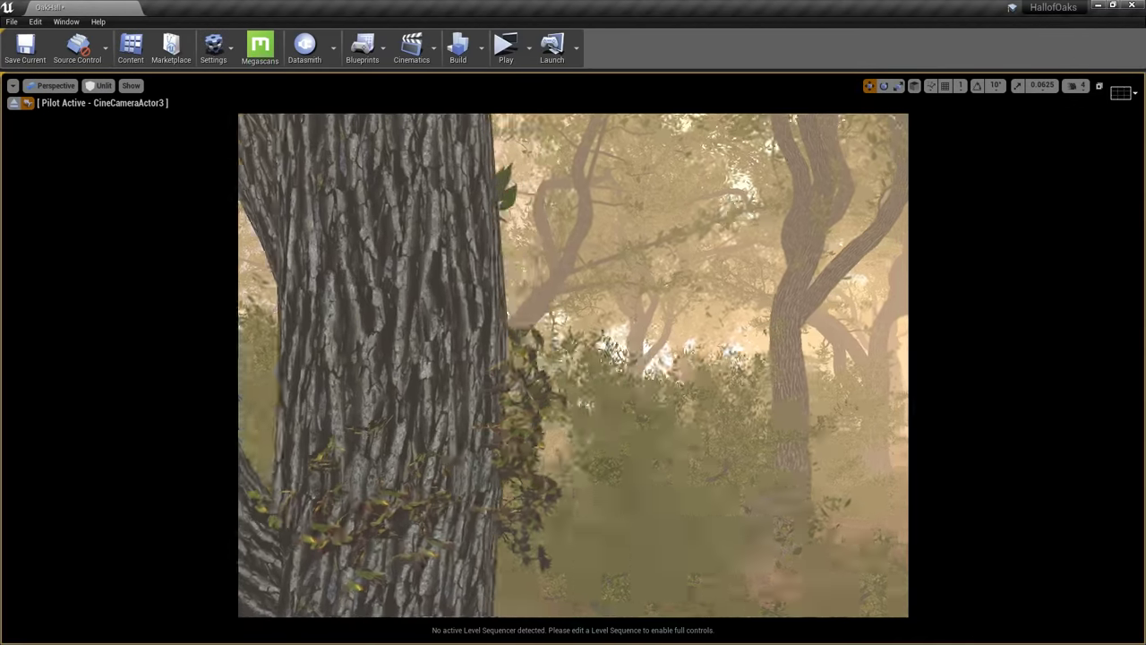
key("alt+4")
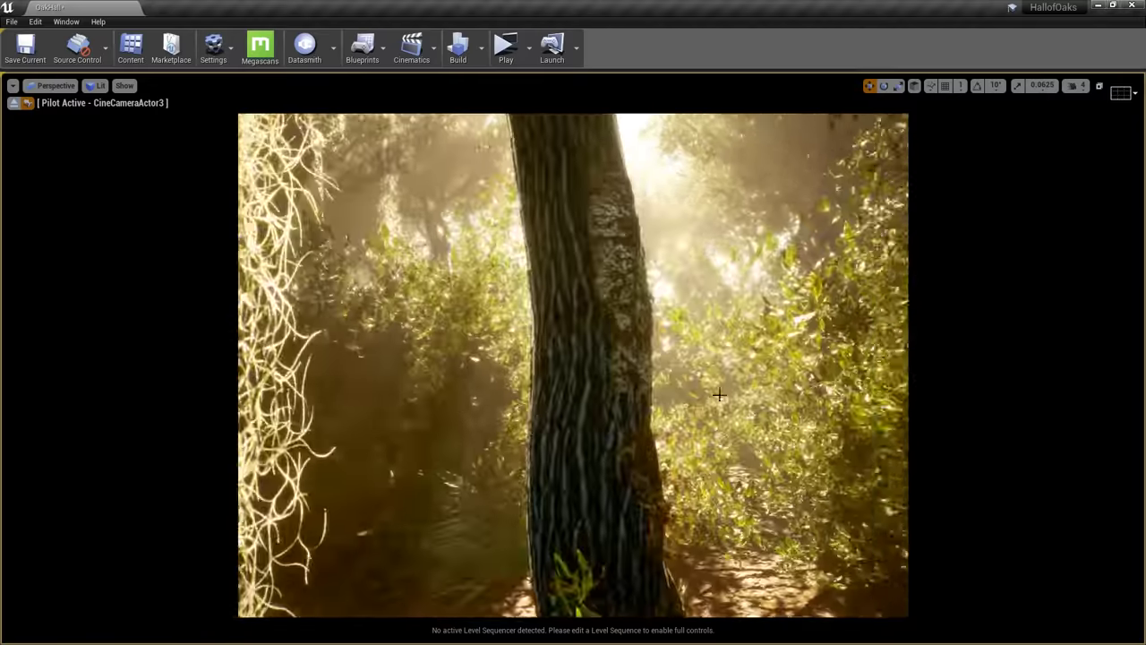
Reframe the piloted camera on the leaf-covered path with the oaks and hanging moss on both sides
right_click_drag(719, 394, 618, 332)
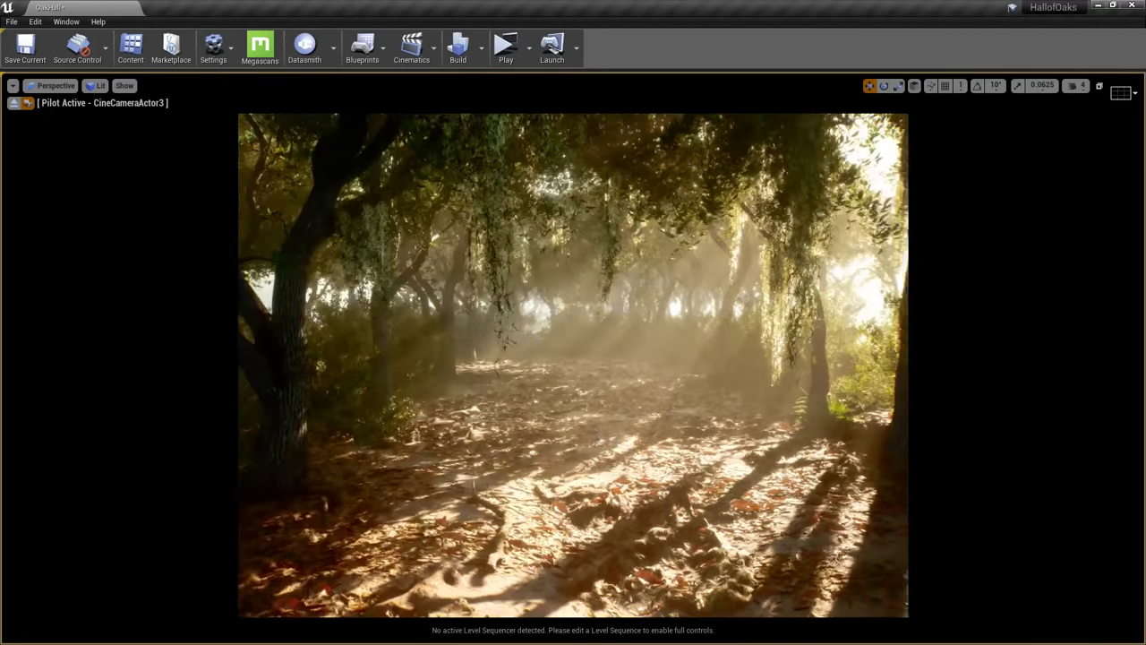
right_click_drag(718, 275, 684, 275)
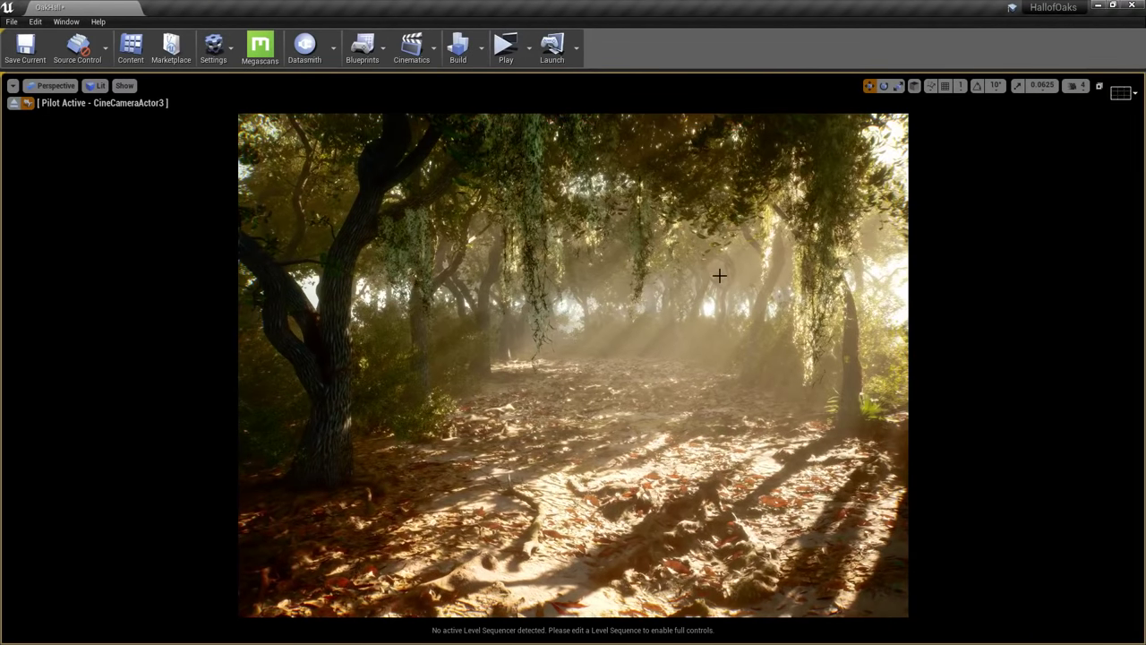
key("s")
right_click_drag(719, 275, 842, 275)
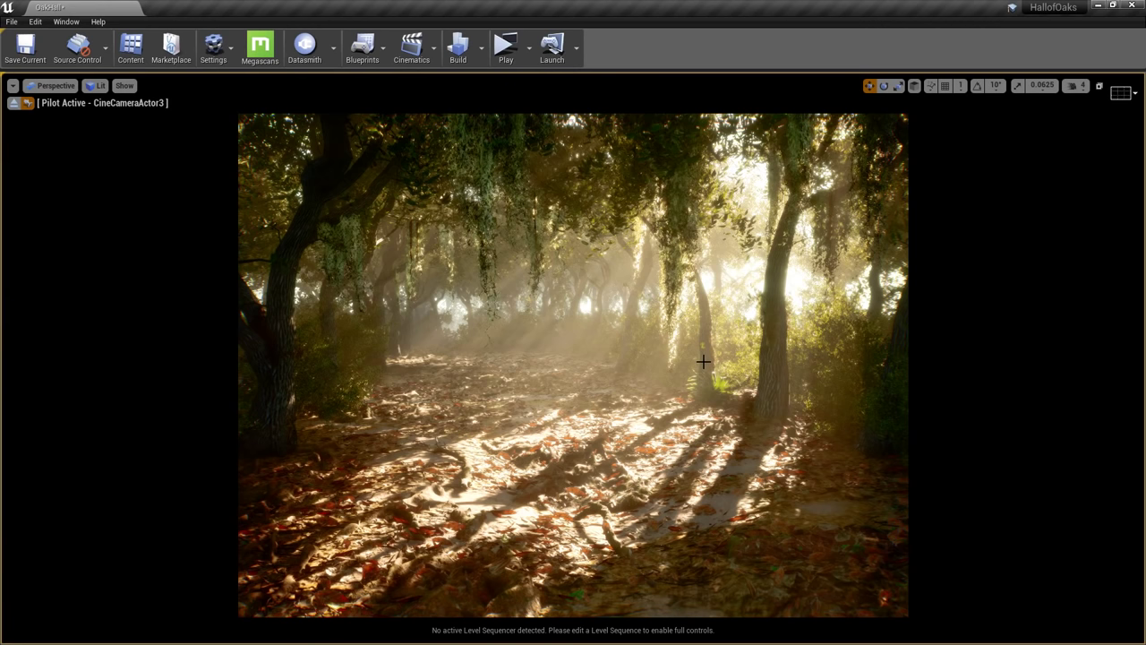
Turn and move the piloted camera toward the moss-draped tree on the sunlit side of the path
mouse_move(696, 390)
right_mouse_down()
mouse_move(663, 335)
mouse_move(721, 320)
mouse_move(730, 389)
mouse_move(697, 394)
right_mouse_up()
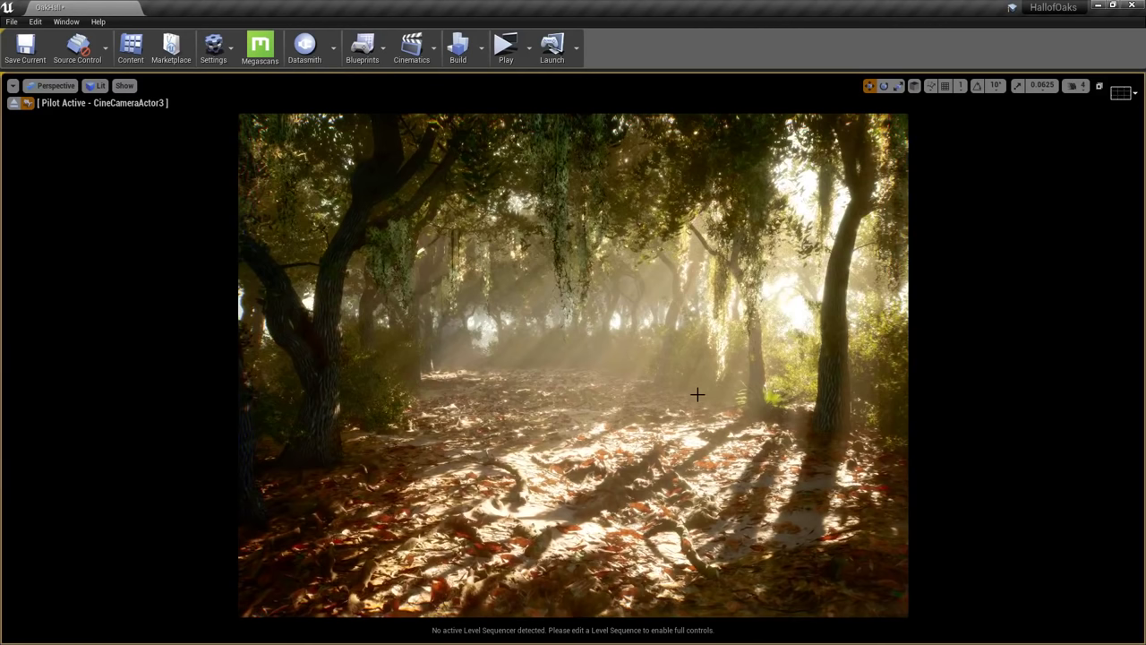
mouse_move(697, 394)
right_mouse_down()
mouse_move(718, 390)
mouse_move(693, 394)
right_mouse_up()
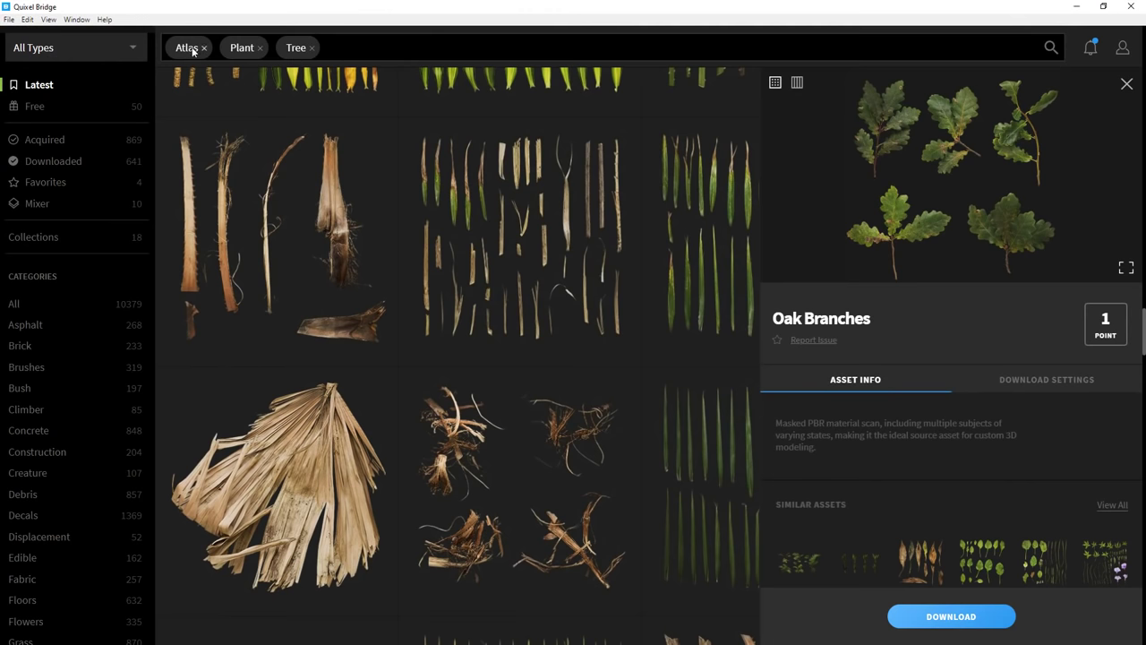
Switch to Quixel Bridge, remove the Plant, Atlas and Tree search filters, and search for "spanish moss"
left_click(260, 47)
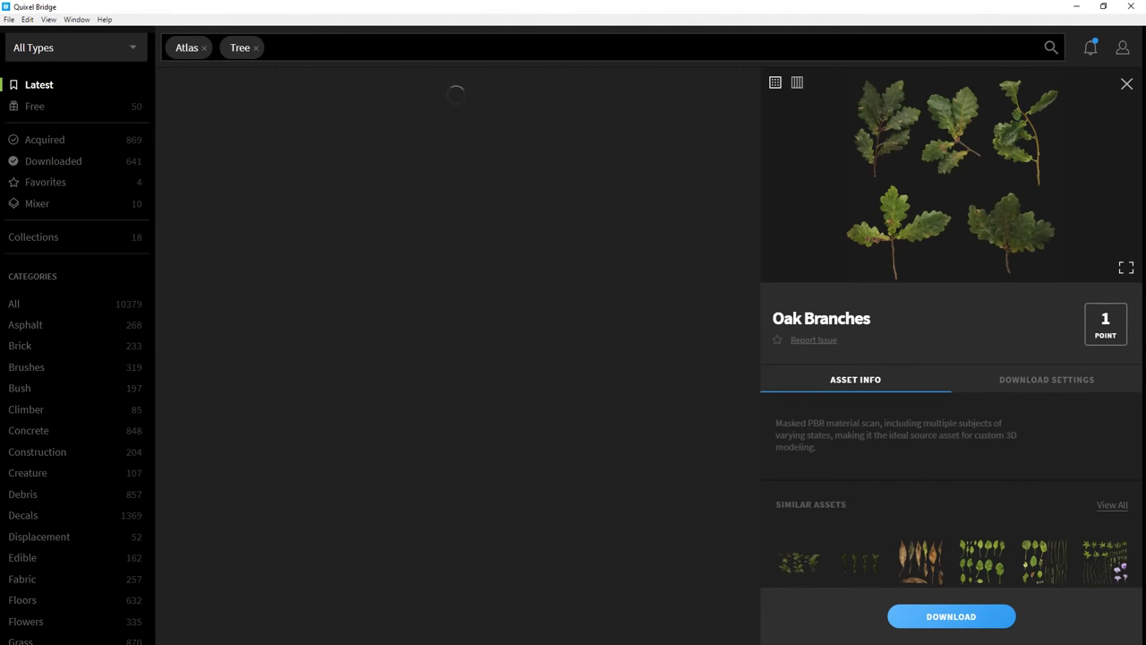
left_click(207, 51)
left_click(206, 50)
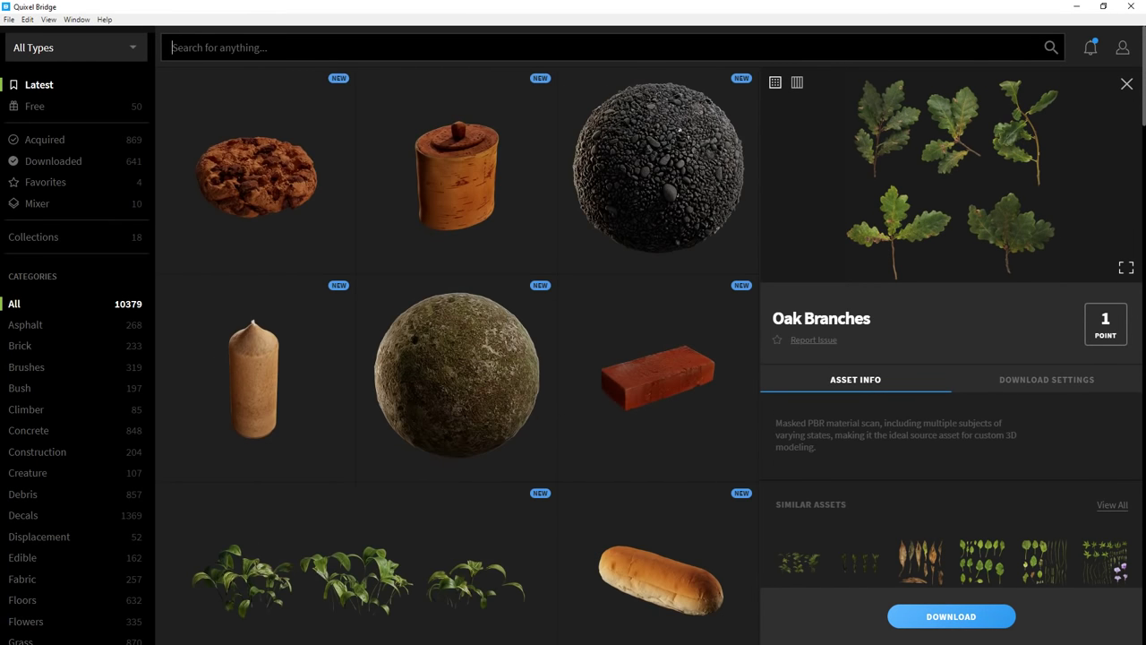
left_click(244, 52)
type("spanish moss")
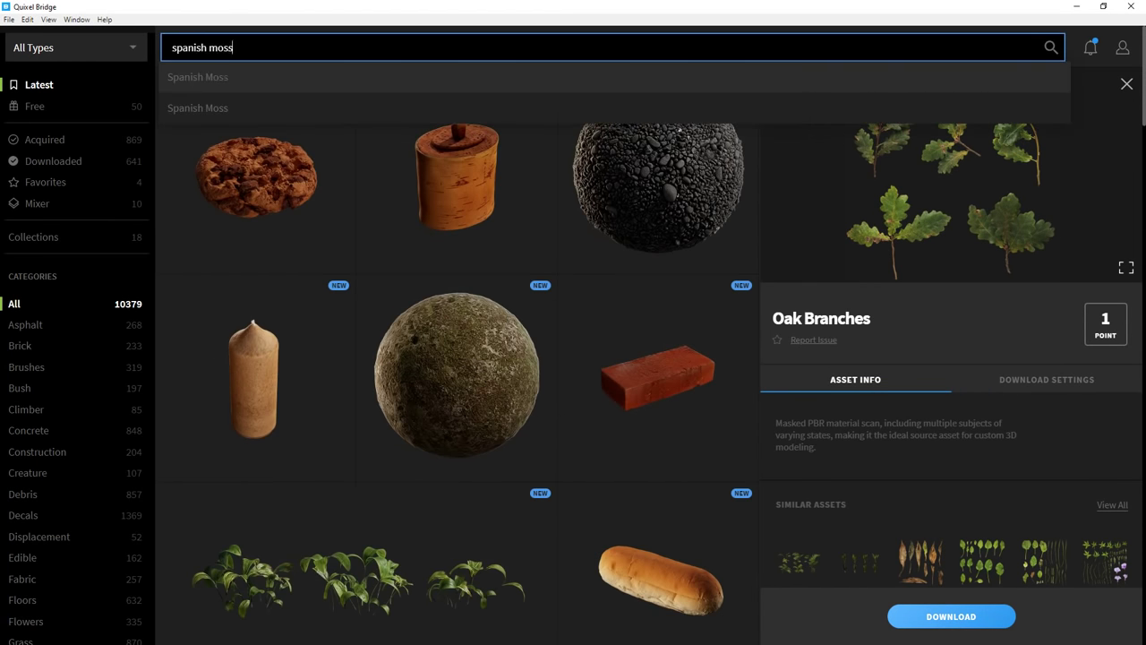
key("Return")
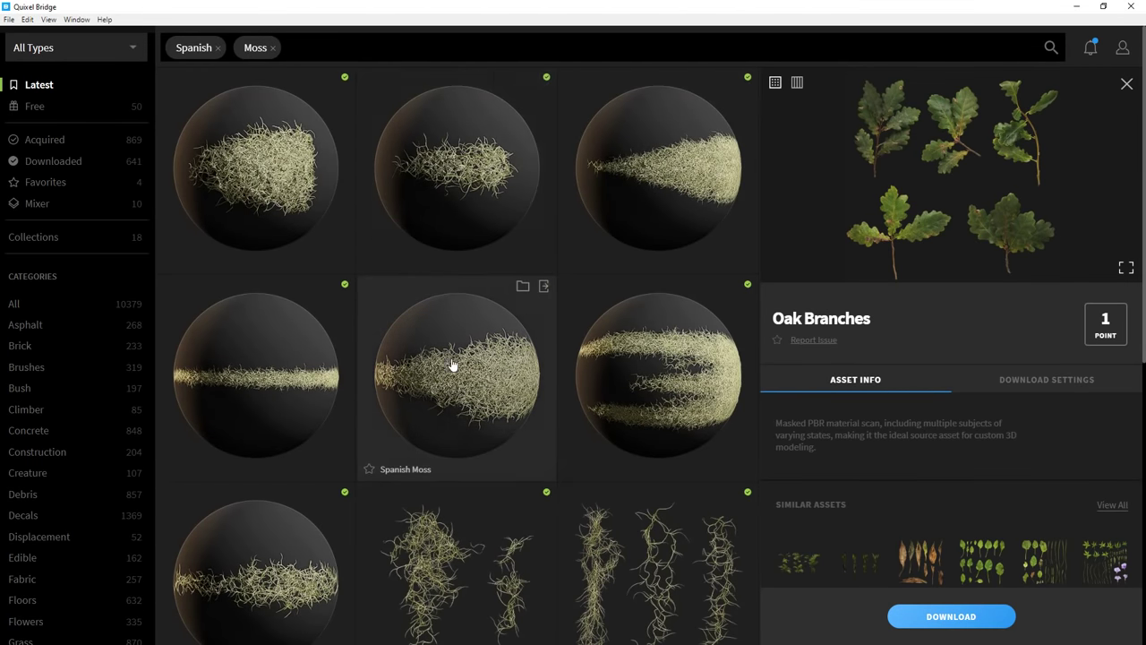
Browse the Spanish Moss assets, view the details of the wide, dense moss strip decal, and return to the Unreal level
scroll(453, 367, "down", 4)
scroll(480, 498, "down", 3)
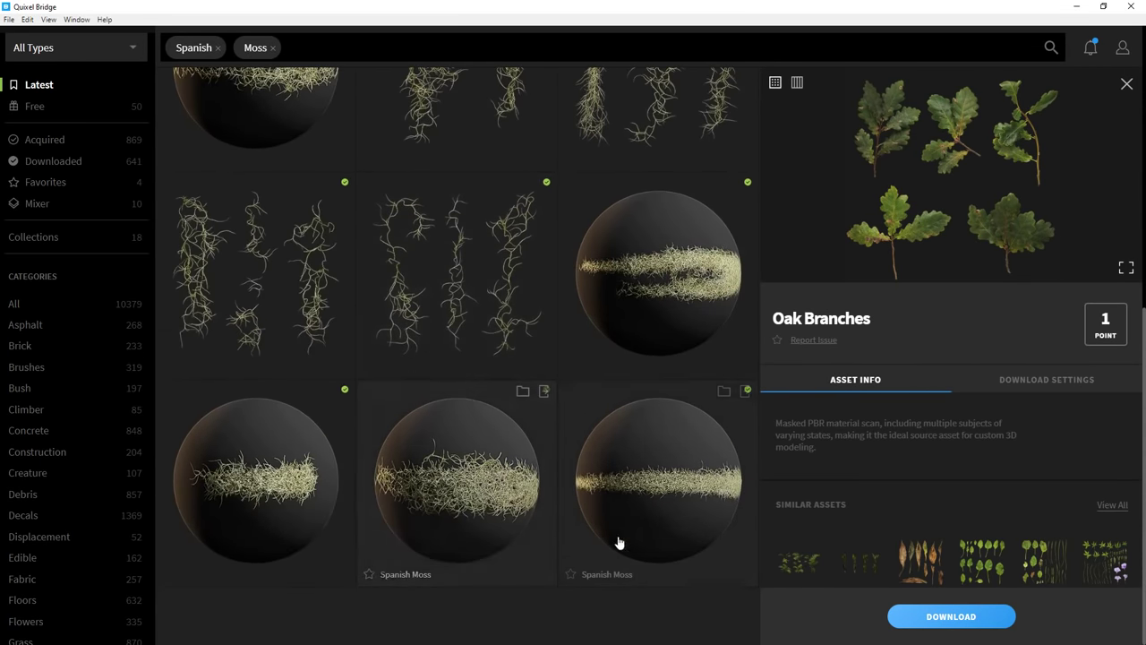
scroll(325, 217, "up", 3)
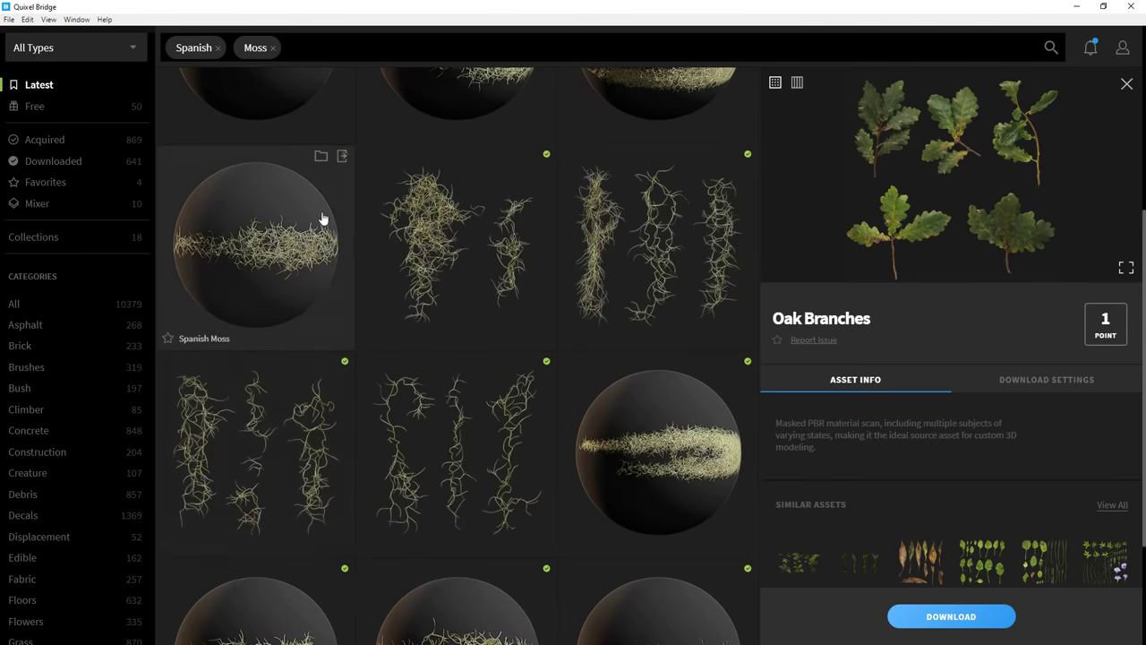
scroll(401, 431, "down", 3)
left_click(439, 456)
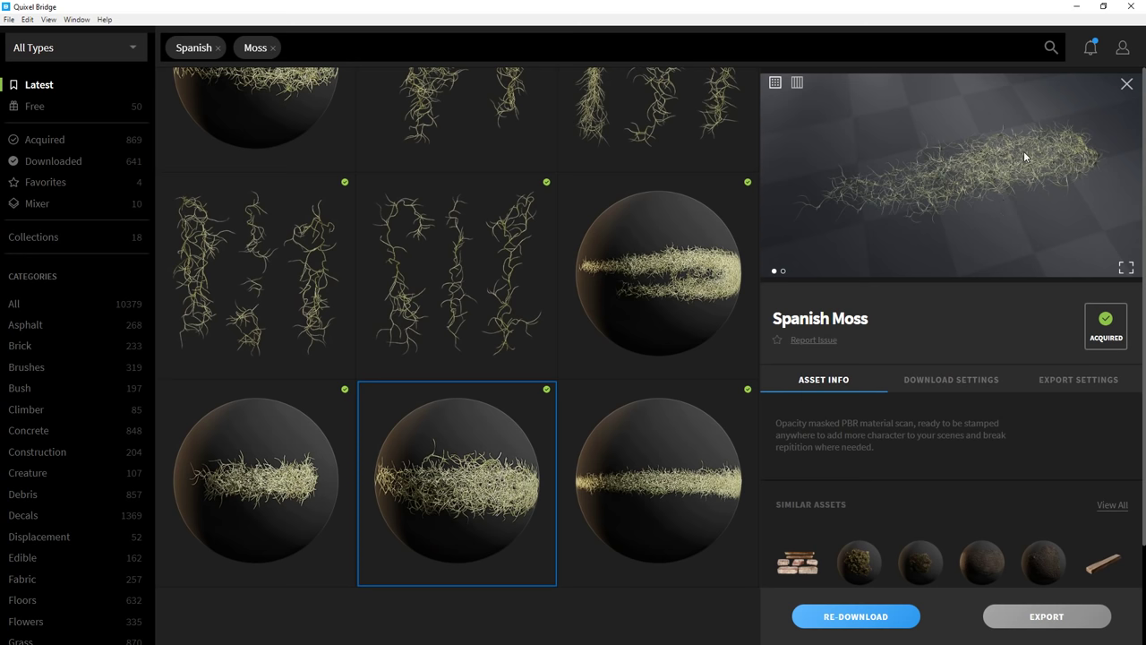
left_click_drag(890, 8, 0, 332)
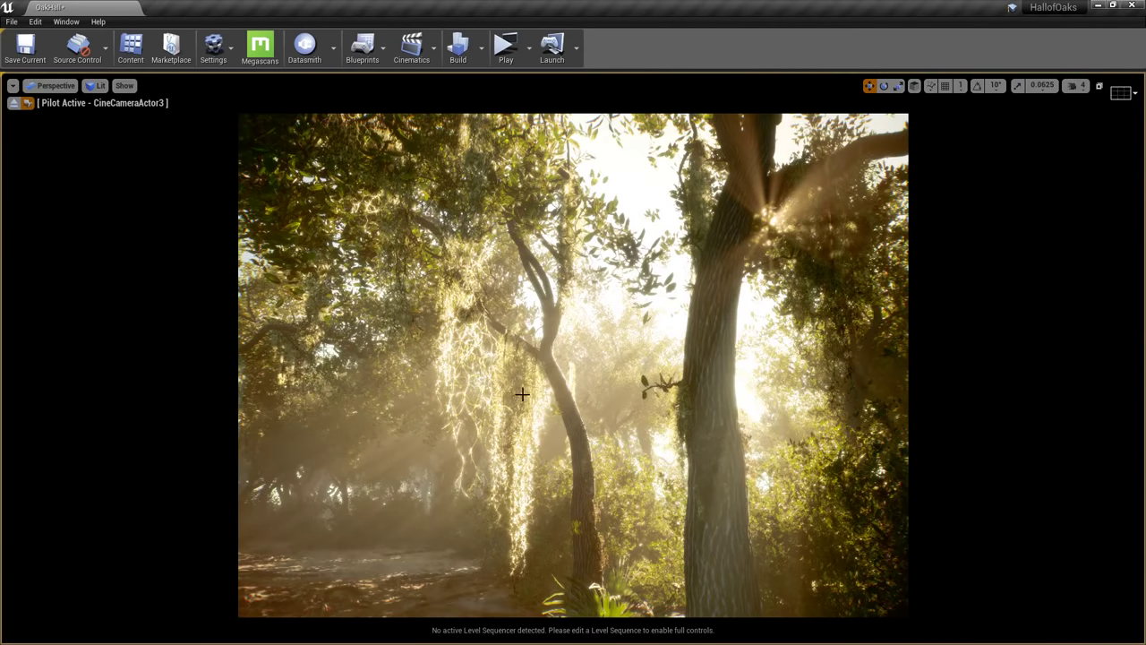
Stop piloting CineCameraActor3, focus on a moss mesh hanging from the oak branch, and examine it from several angles
left_click(13, 103)
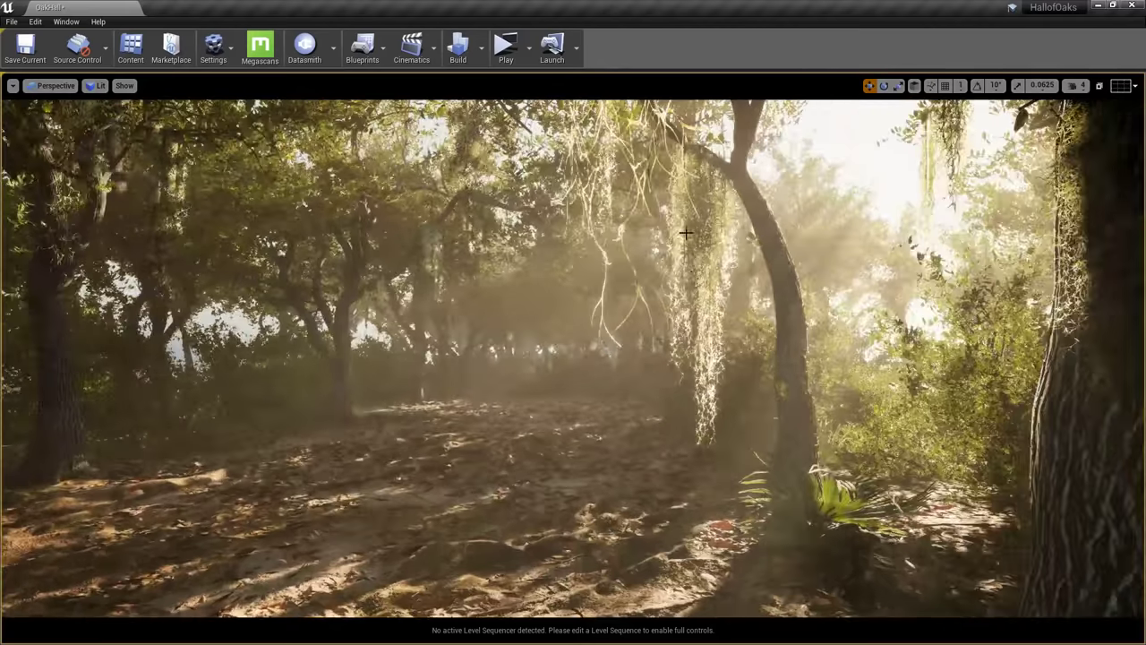
left_click(707, 201)
key("f")
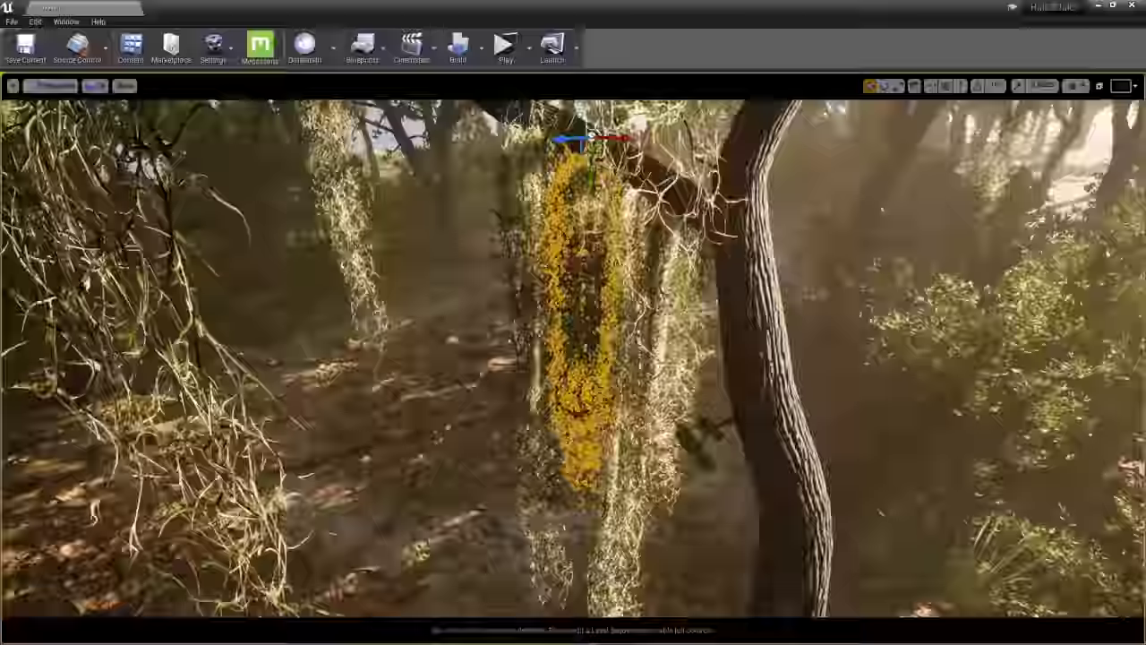
left_click_drag(701, 253, 701, 211, "alt")
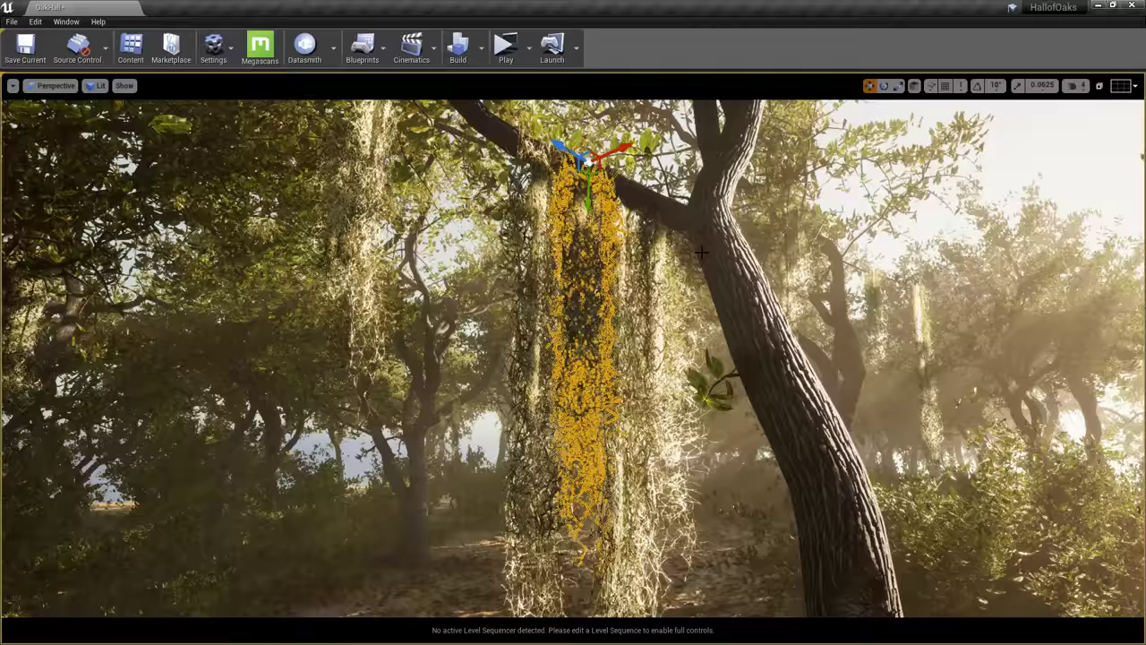
mouse_move(701, 253)
left_mouse_down("alt")
mouse_move(712, 253)
mouse_move(658, 254)
mouse_move(805, 250)
mouse_move(686, 266)
left_mouse_up("alt")
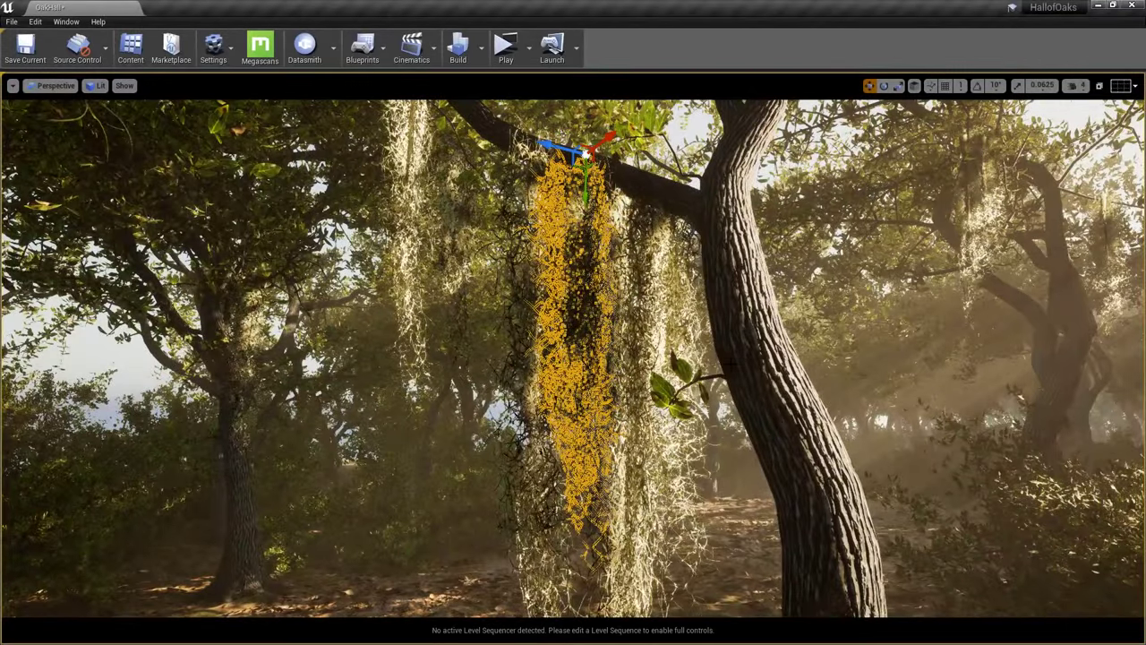
left_click_drag(687, 266, 682, 358, "alt")
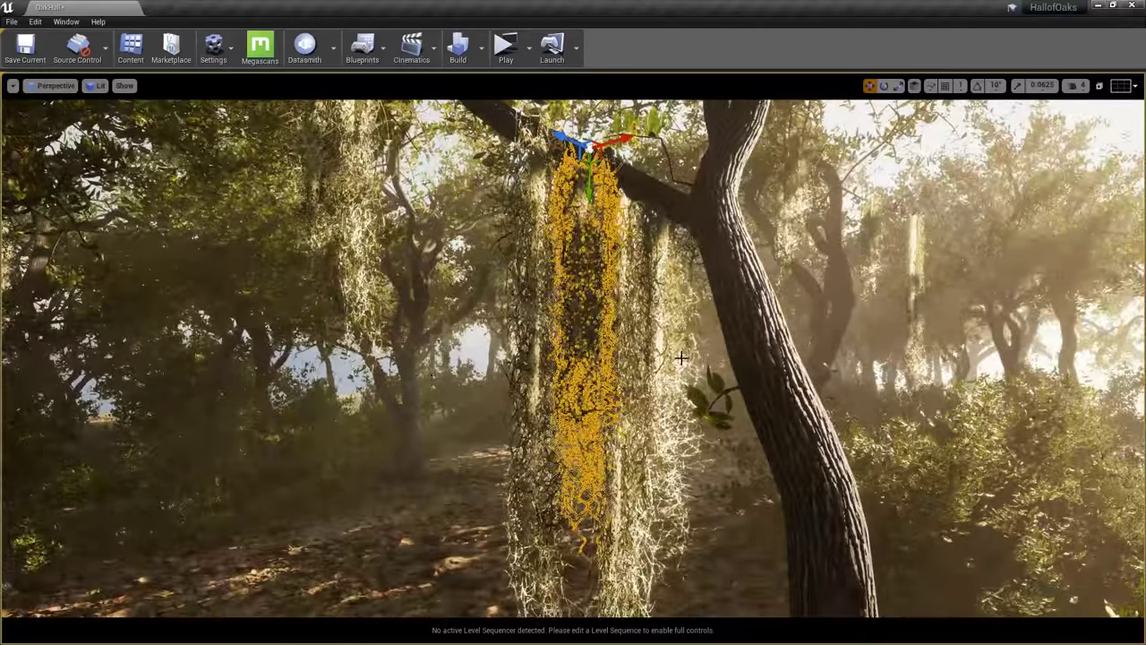
Inspect the hanging moss mesh's geometry in wireframe mode and return to the lit view
key("alt+2")
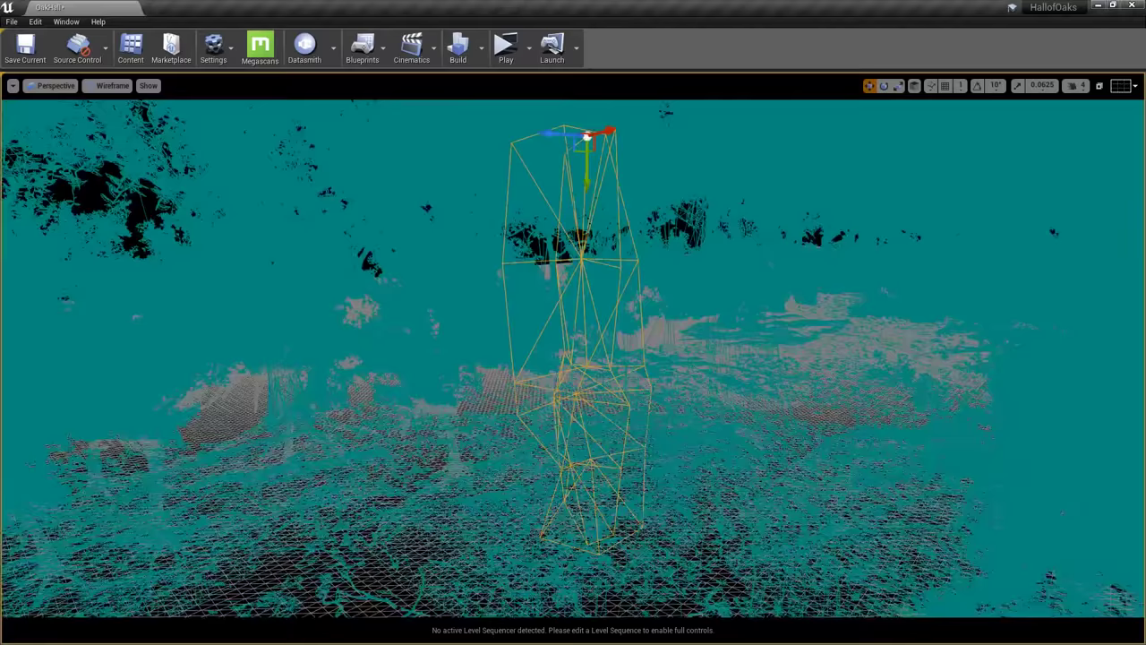
left_click_drag(682, 358, 703, 277, "alt")
key("alt+4")
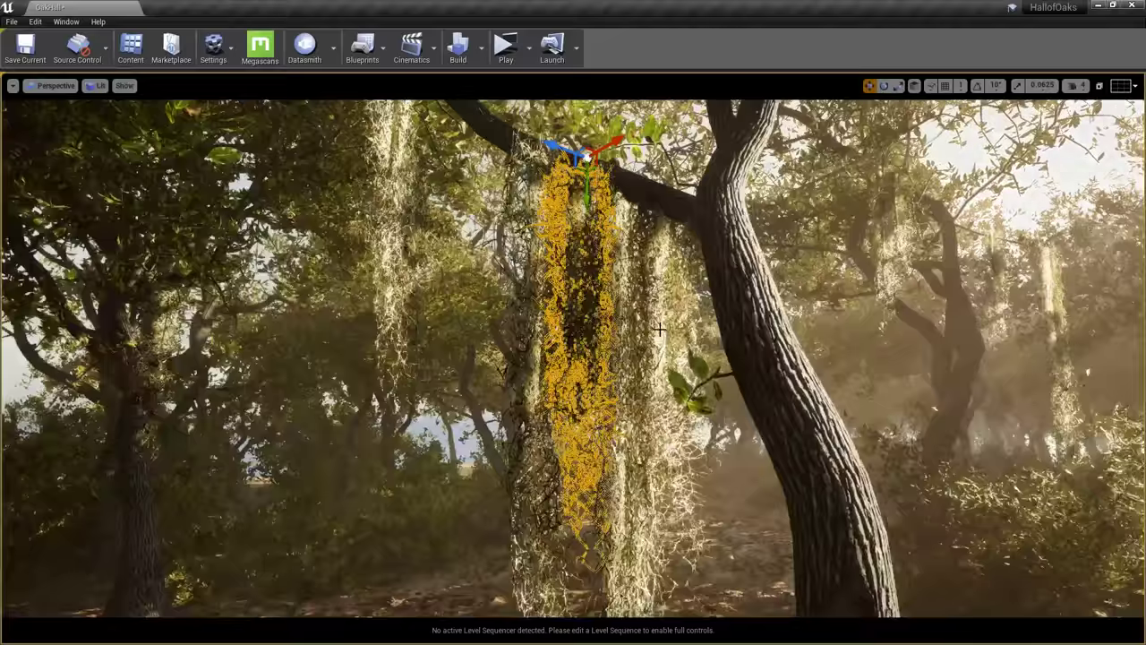
Show the hanging moss in game view without selection outlines and examine the cluster beside the trunk
left_click(599, 248)
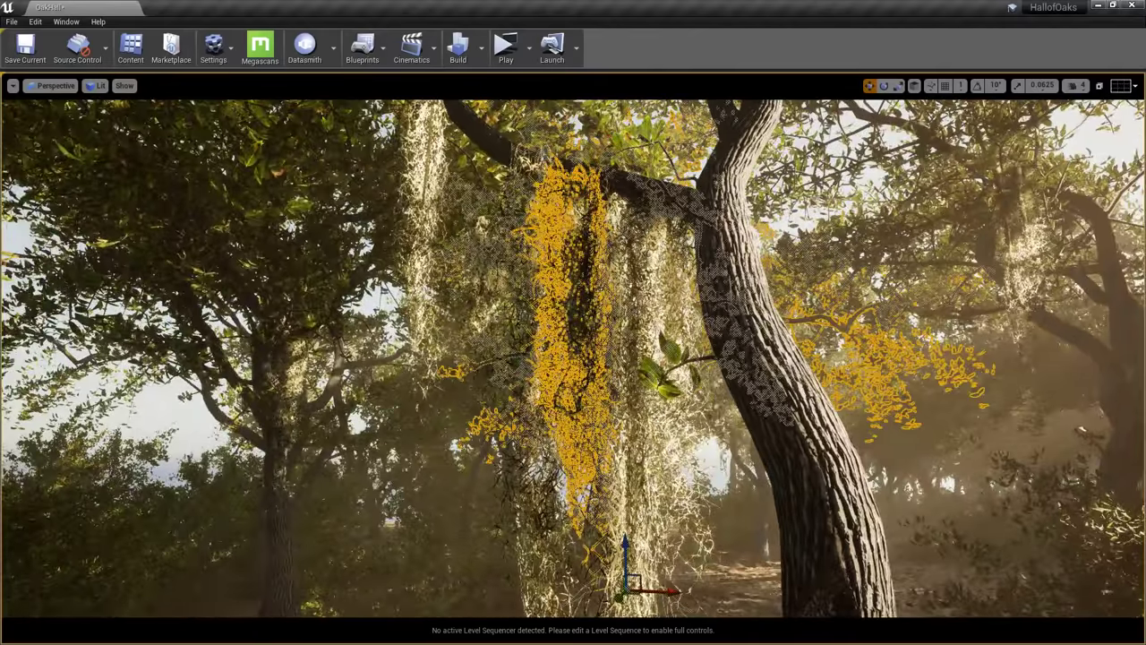
left_click(591, 249)
key("g")
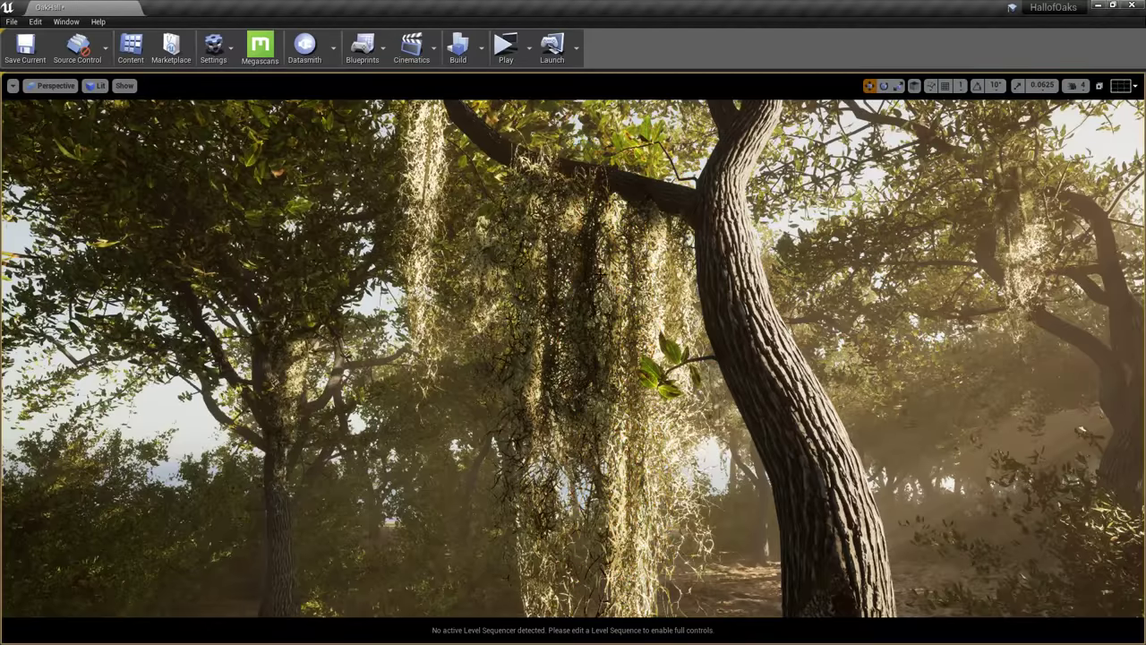
left_click_drag(600, 250, 736, 307, "alt")
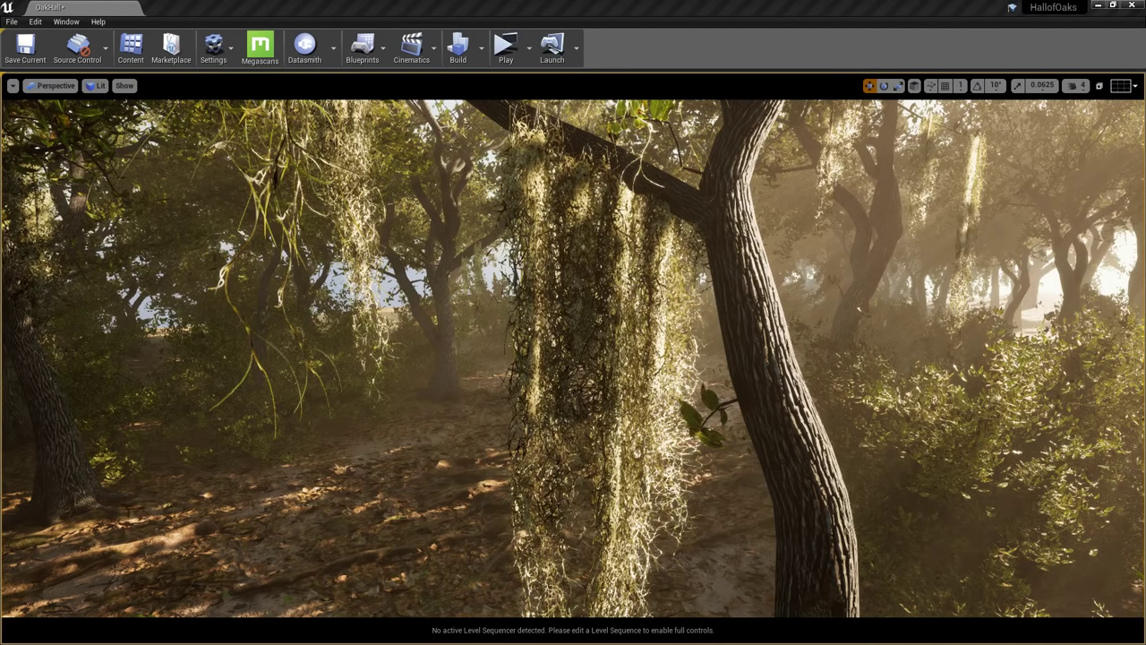
Open the SpanishMossV1 static mesh and review the parameters and textures of its FOLIAGE_SpanishMoss material instance
left_click(576, 221)
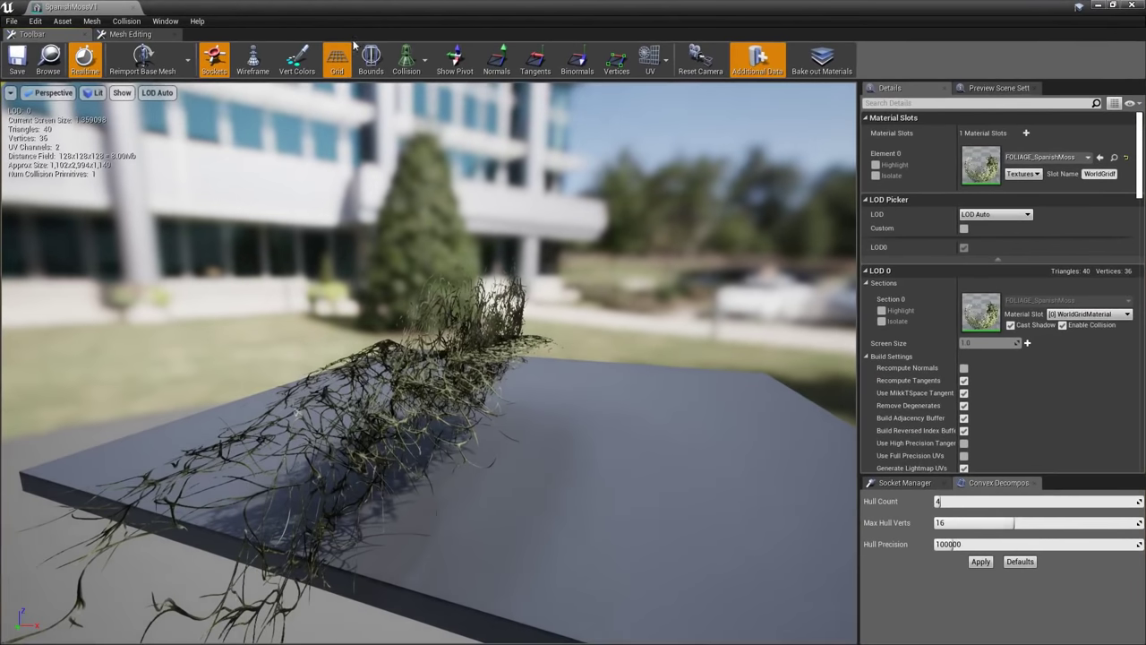
scroll(694, 373, "up", 3)
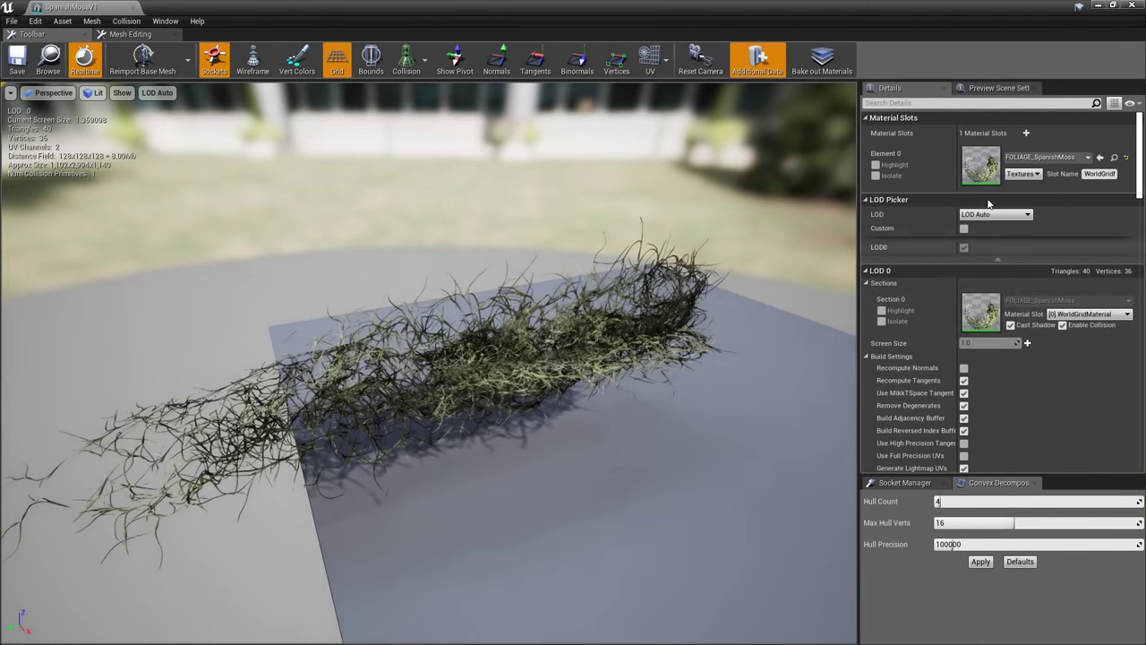
double_click(980, 166)
scroll(980, 438, "down", 10)
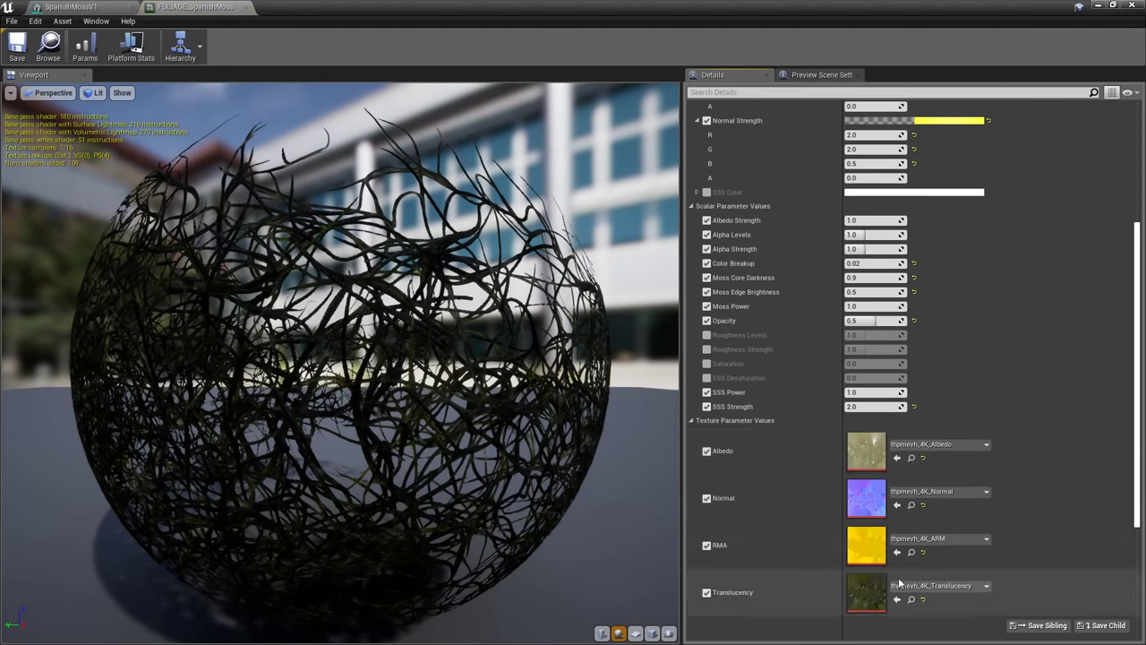
Open the parent MASTER_Foliage material and examine its Albedo Post-Processing, Foliage Translucency and SubSurface Scattering node groups
double_click(873, 482)
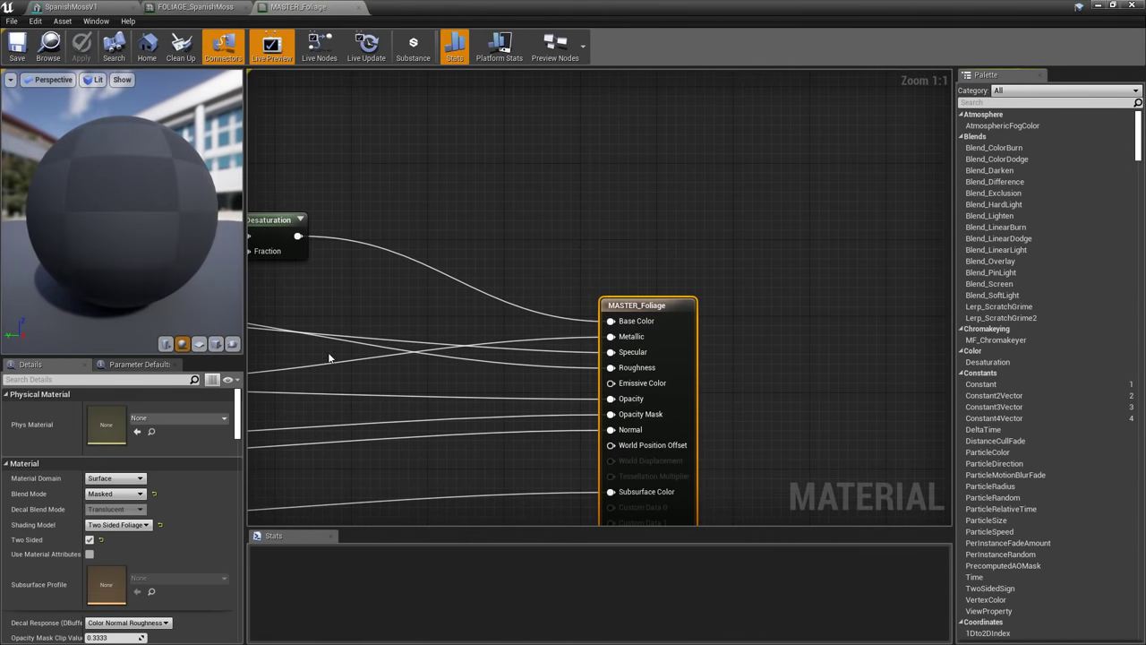
right_click_drag(328, 355, 501, 353)
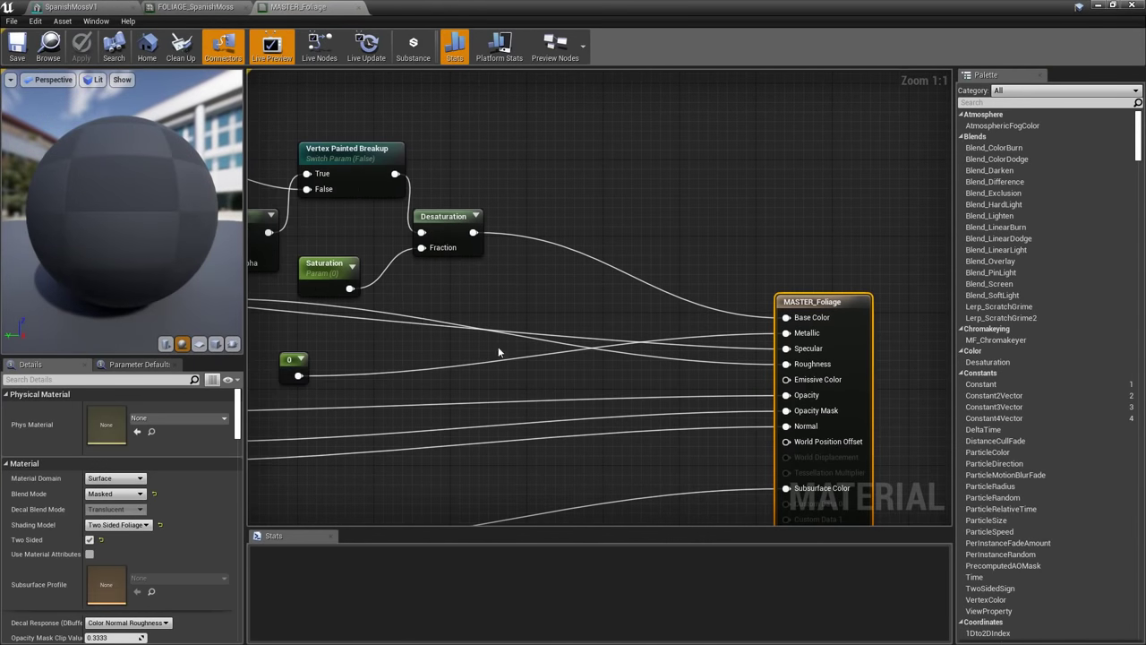
right_click_drag(415, 305, 595, 310)
mouse_move(528, 333)
right_mouse_down()
mouse_move(697, 333)
mouse_move(691, 315)
mouse_move(785, 336)
right_mouse_up()
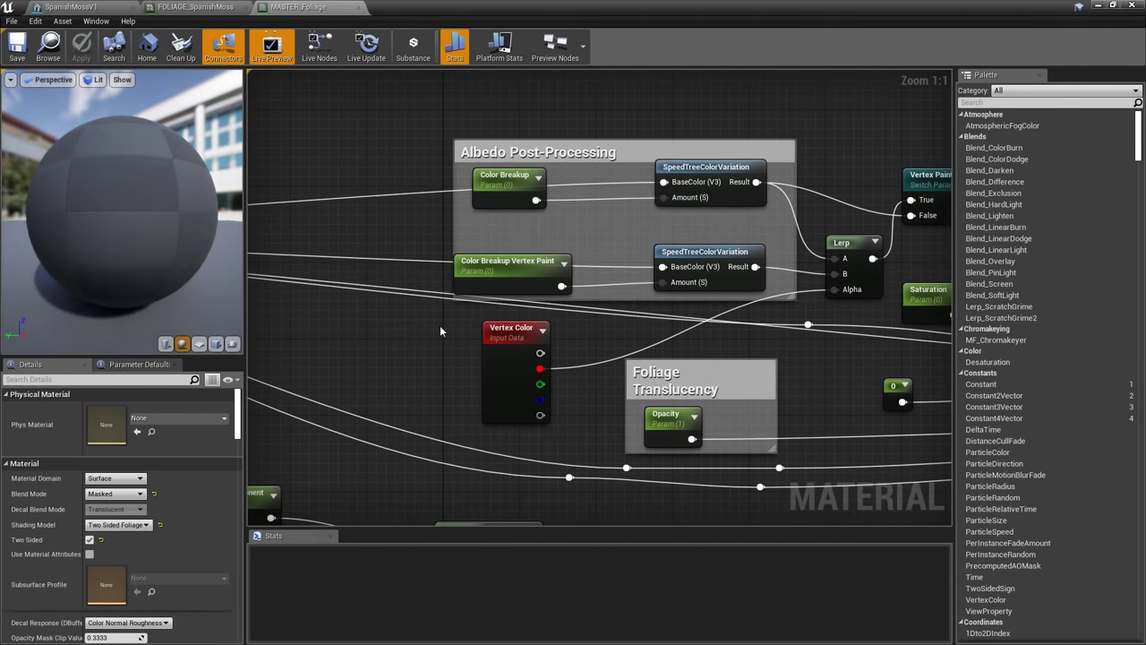
right_click_drag(440, 325, 597, 227)
scroll(596, 229, "down", 3)
right_click_drag(508, 300, 678, 201)
right_click_drag(536, 188, 605, 158)
scroll(486, 314, "up", 2)
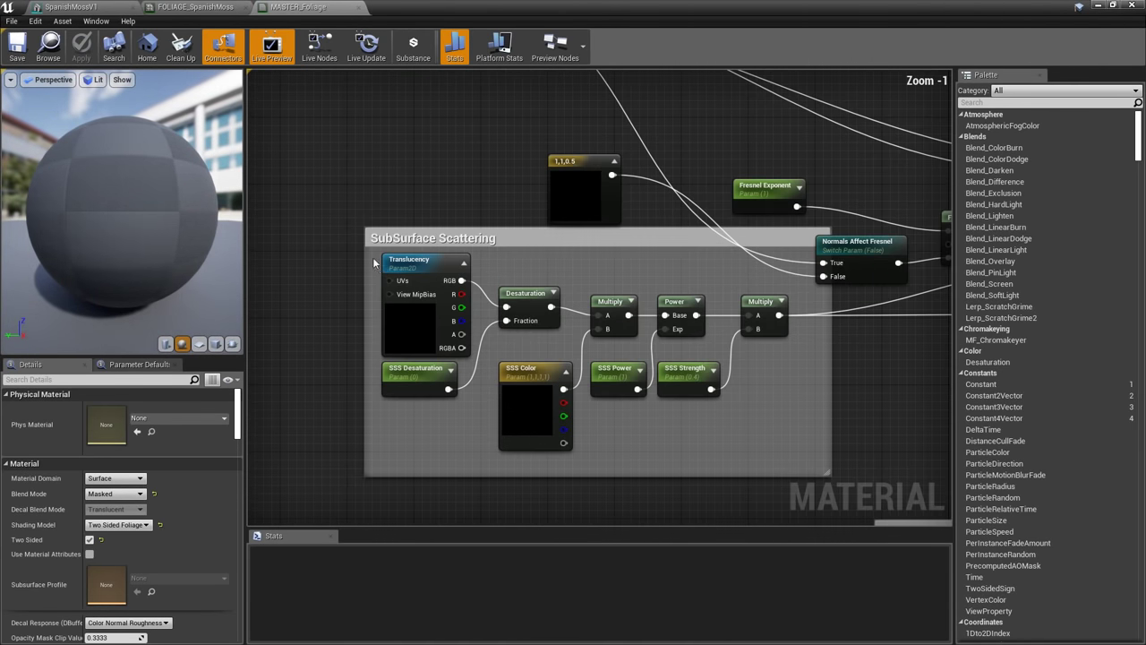
Follow the subsurface connections to the MASTER_Foliage output node and examine its inputs and the Dither Edges nodes
scroll(747, 363, "down", 3)
right_click_drag(797, 327, 404, 328)
right_click_drag(759, 309, 563, 320)
scroll(720, 263, "up", 4)
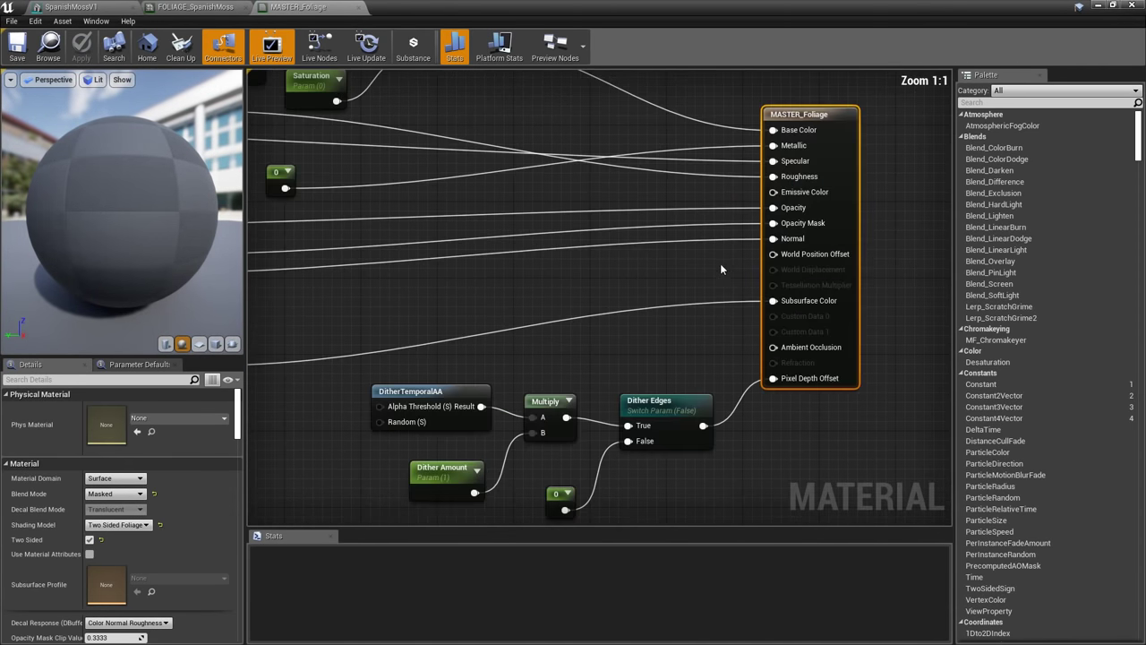
right_click_drag(625, 267, 780, 255)
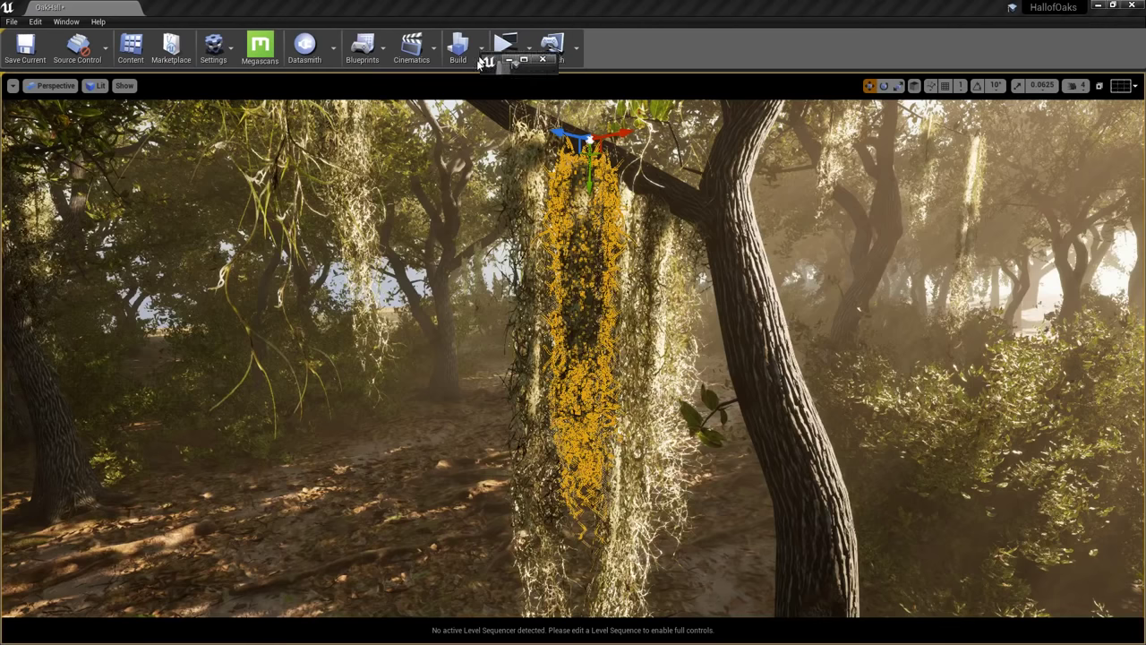
Return to the level, hide the selection outline, and examine the hanging moss backlit by the sun from below
left_click_drag(652, 355, 623, 396, "alt")
key("g")
left_click_drag(587, 348, 566, 322, "alt")
mouse_move(818, 325)
left_mouse_down("alt")
mouse_move(882, 304)
mouse_move(830, 312)
left_mouse_up("alt")
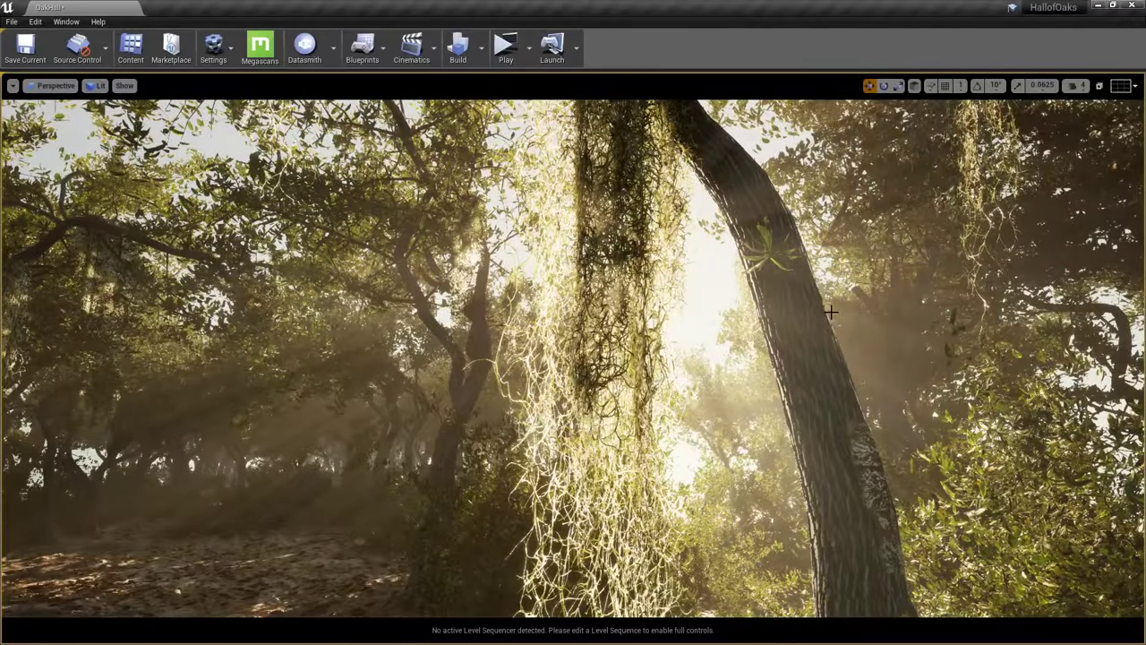
middle_click_drag(819, 336, 618, 333, "alt")
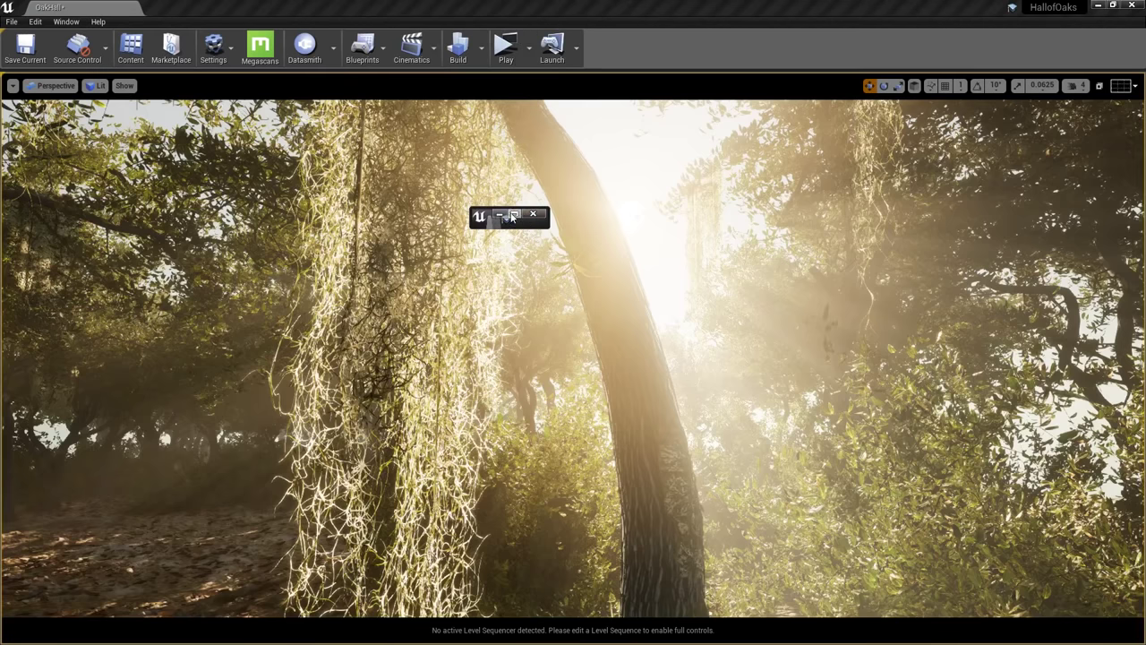
Return to the MASTER_Foliage graph and open its PrimaryTextureInputAlbedoAlpha function to examine the Moss Shading nodes
left_click(514, 214)
right_click_drag(458, 274, 582, 353)
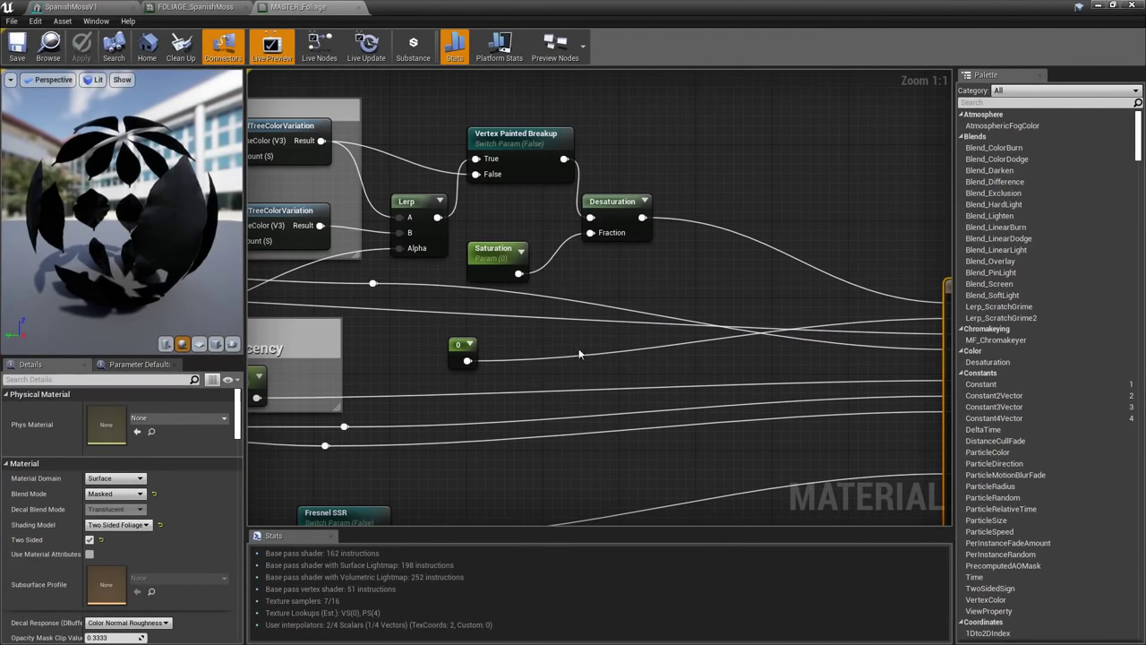
right_click_drag(475, 358, 732, 385)
right_click_drag(388, 319, 765, 323)
right_click_drag(391, 333, 648, 332)
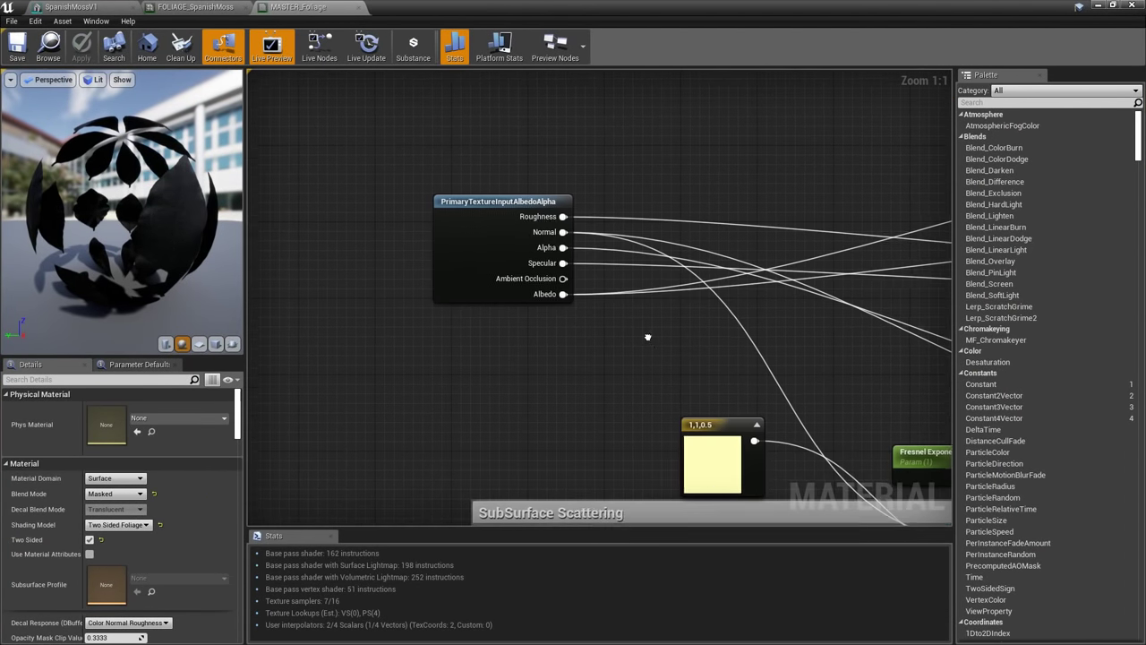
right_click_drag(577, 364, 548, 346)
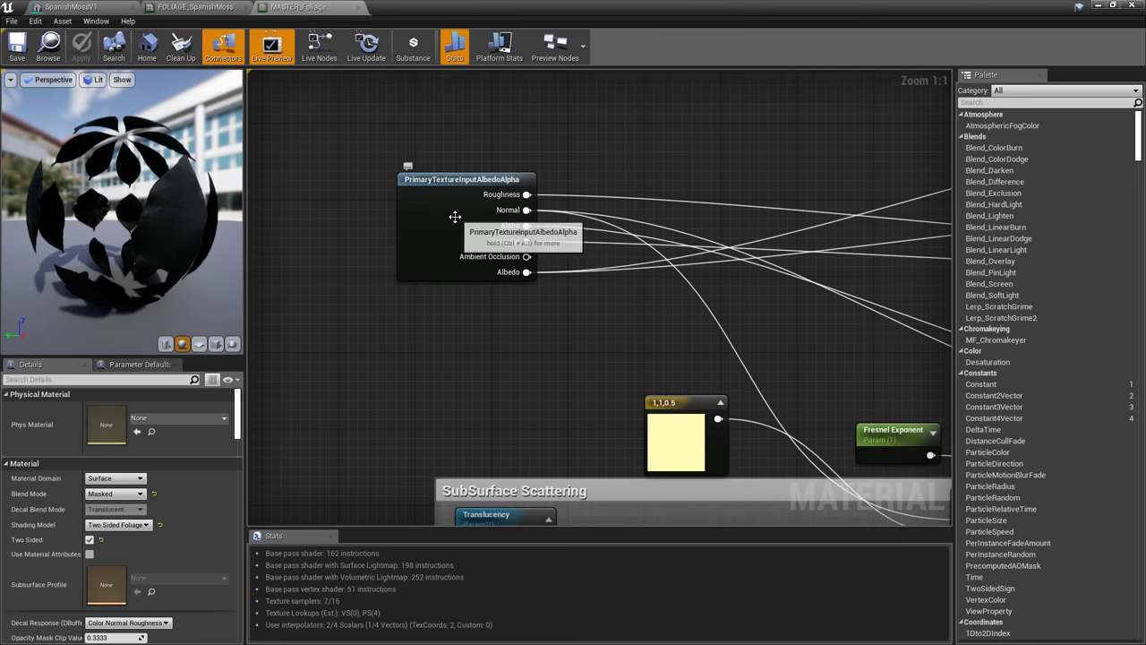
double_click(455, 217)
scroll(675, 263, "down", 3)
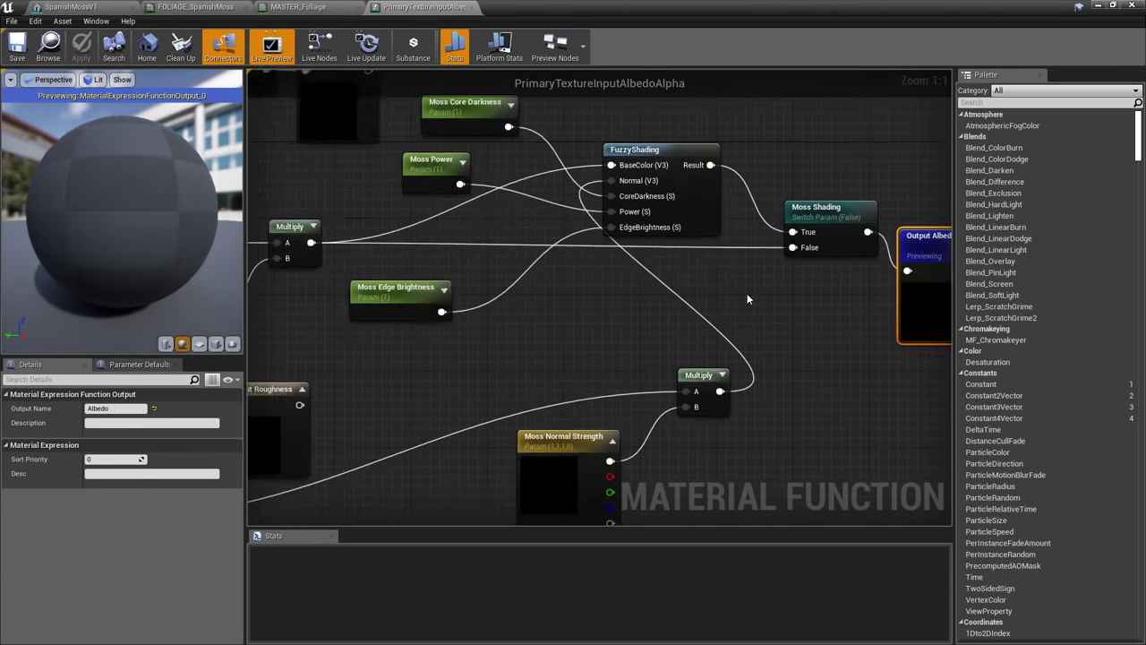
Examine the Specular, Alpha, Roughness, Normal and Ambient Occlusion node chains of the PrimaryTextureInputAlbedoAlpha function
scroll(482, 329, "down", 1)
right_click_drag(481, 330, 717, 274)
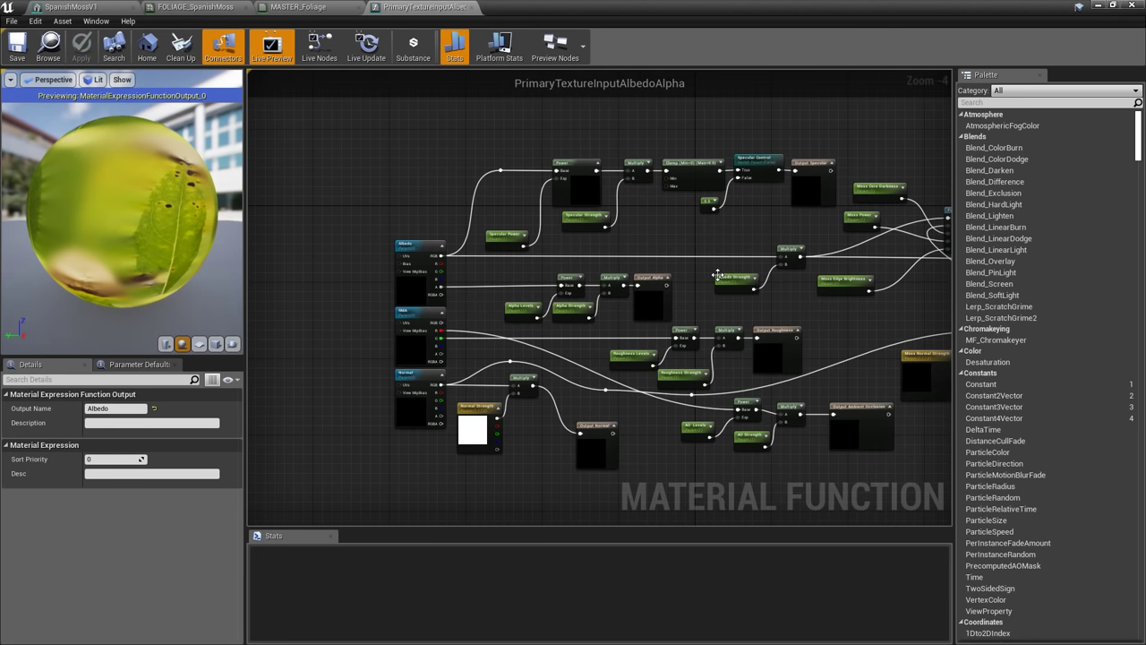
scroll(716, 275, "up", 4)
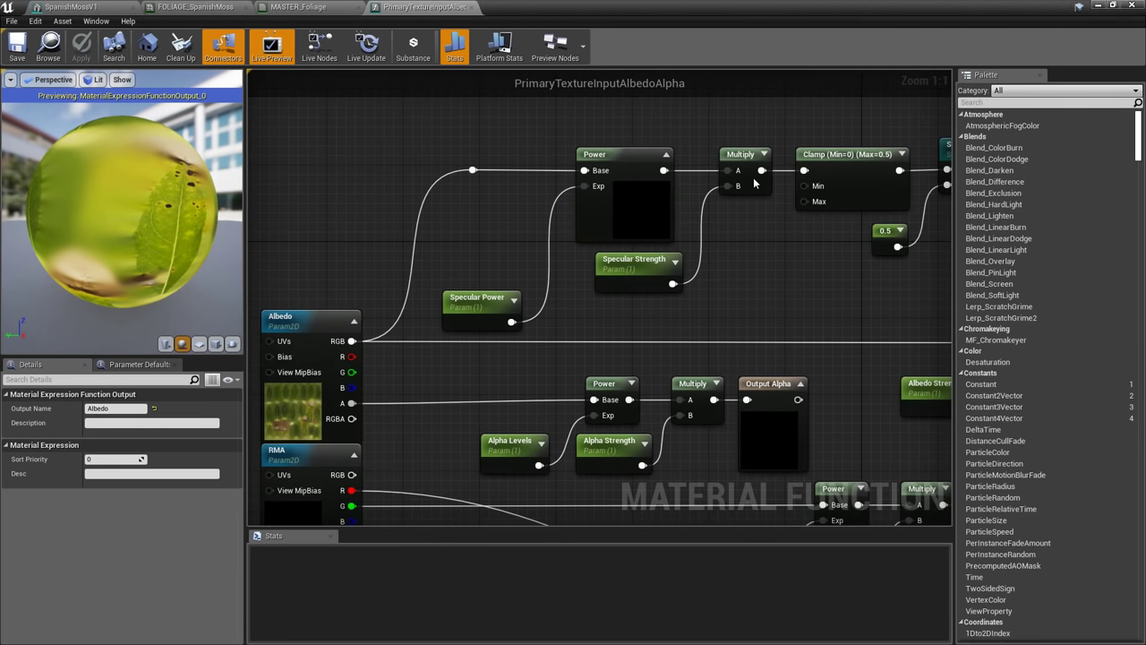
right_click_drag(750, 328, 460, 243)
scroll(498, 248, "down", 2)
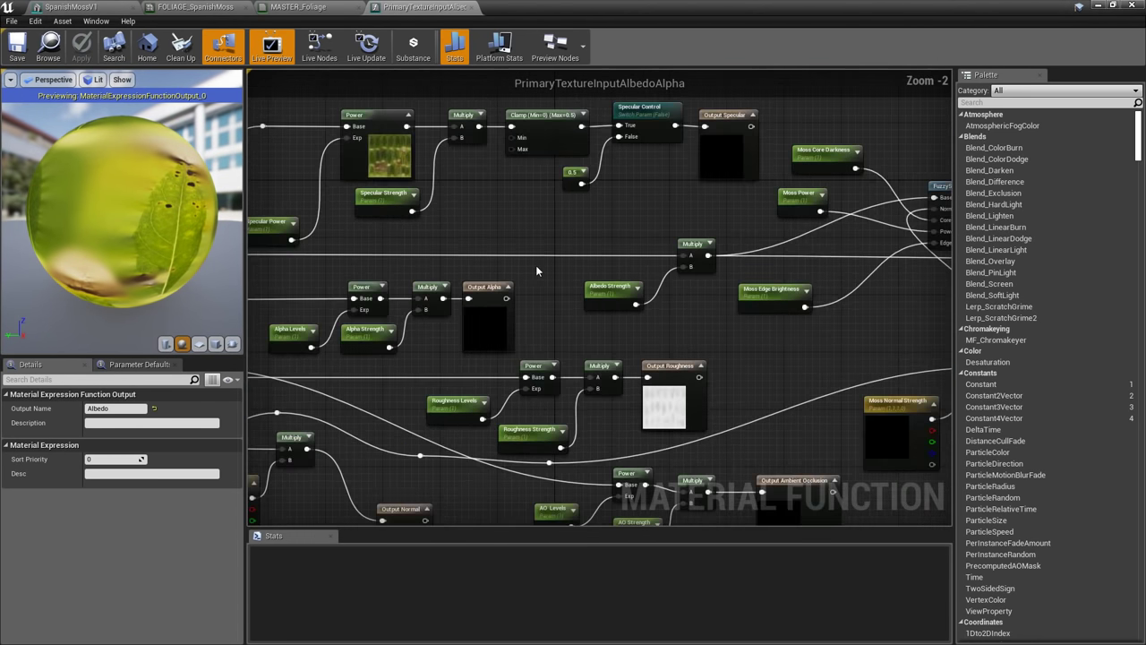
right_click_drag(711, 206, 773, 167)
scroll(435, 289, "down", 2)
scroll(492, 160, "up", 4)
right_click_drag(376, 205, 391, 309)
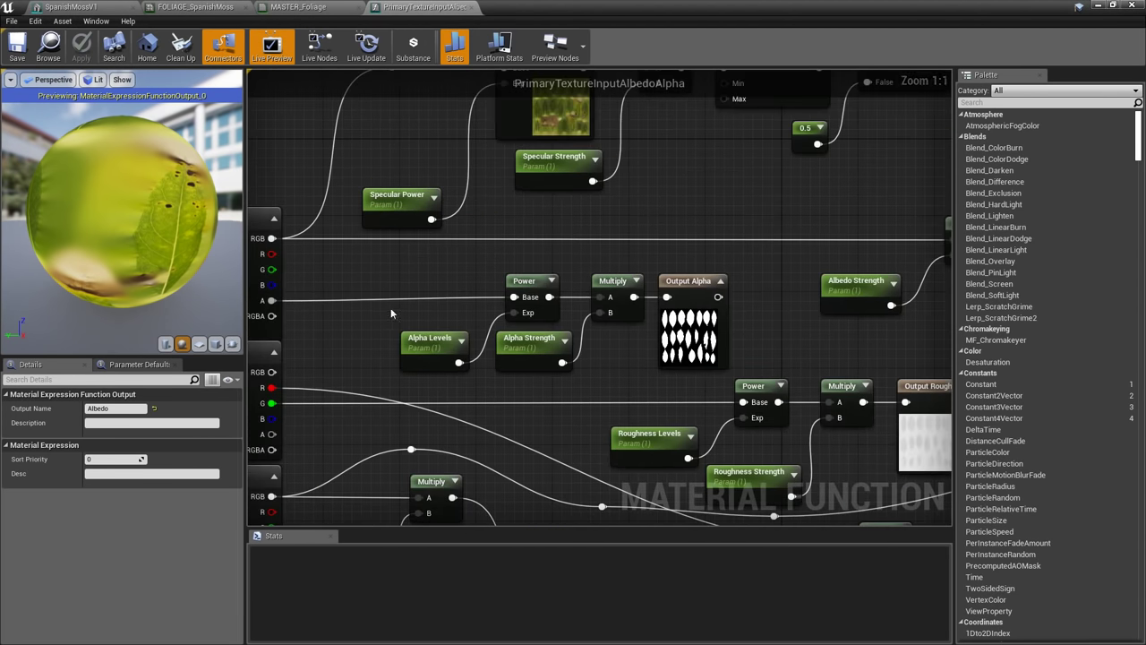
scroll(390, 312, "down", 5)
right_click_drag(471, 277, 340, 233)
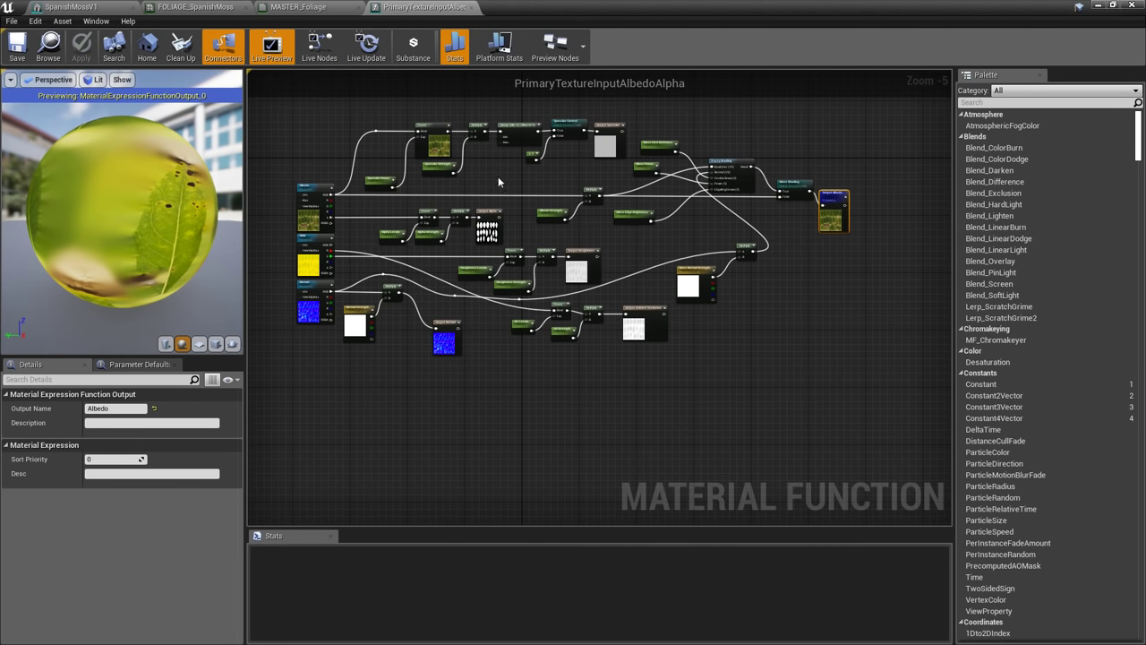
Close the function and examine the connections leaving the PrimaryTextureInputAlbedoAlpha node in the MASTER_Foliage graph
left_click(474, 6)
scroll(561, 243, "down", 2)
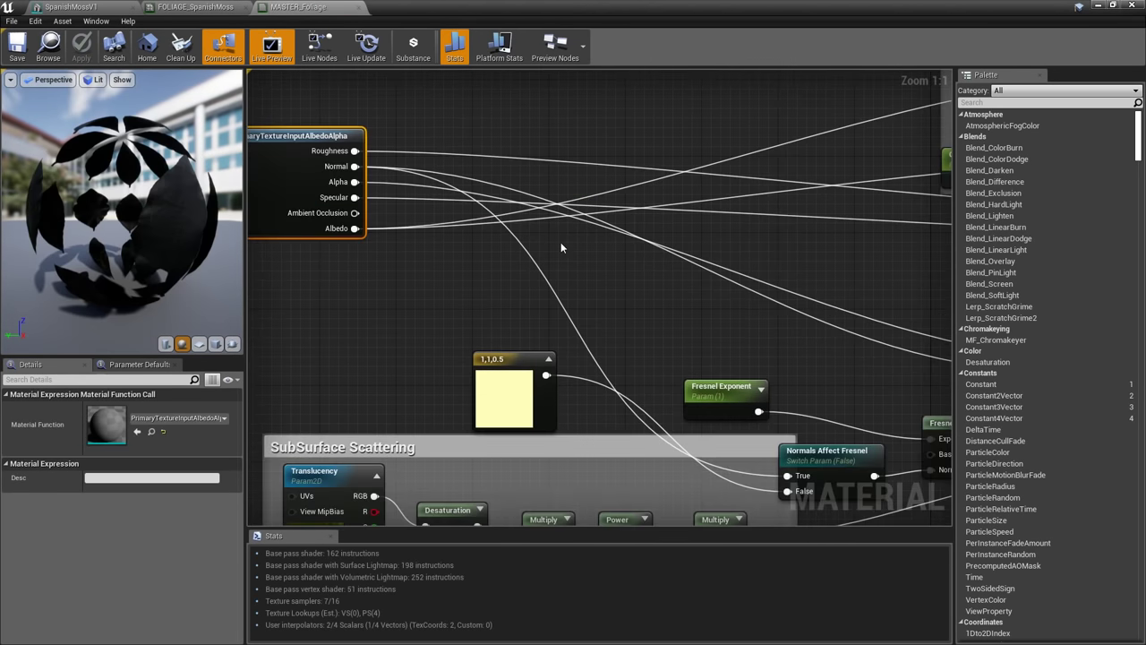
right_click_drag(561, 242, 297, 286)
right_click_drag(638, 230, 771, 249)
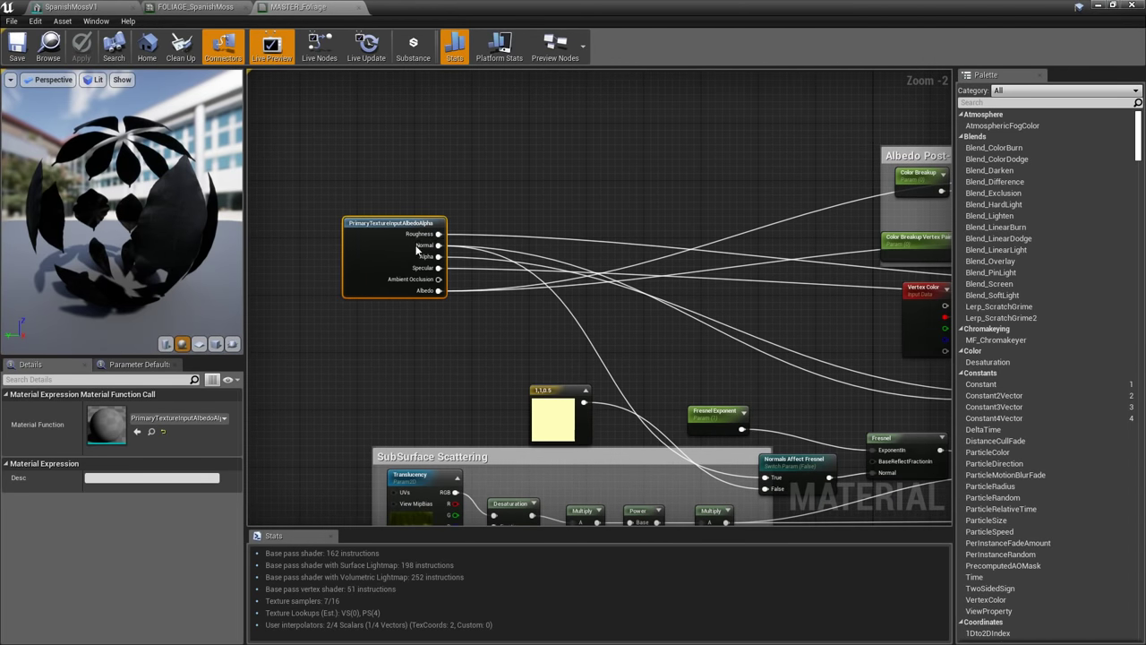
Reopen PrimaryTextureInputAlbedoAlpha, examine the FuzzyShading node feeding Moss Shading, and look at the backlit moss in the level
scroll(371, 243, "up", 2)
double_click(374, 251)
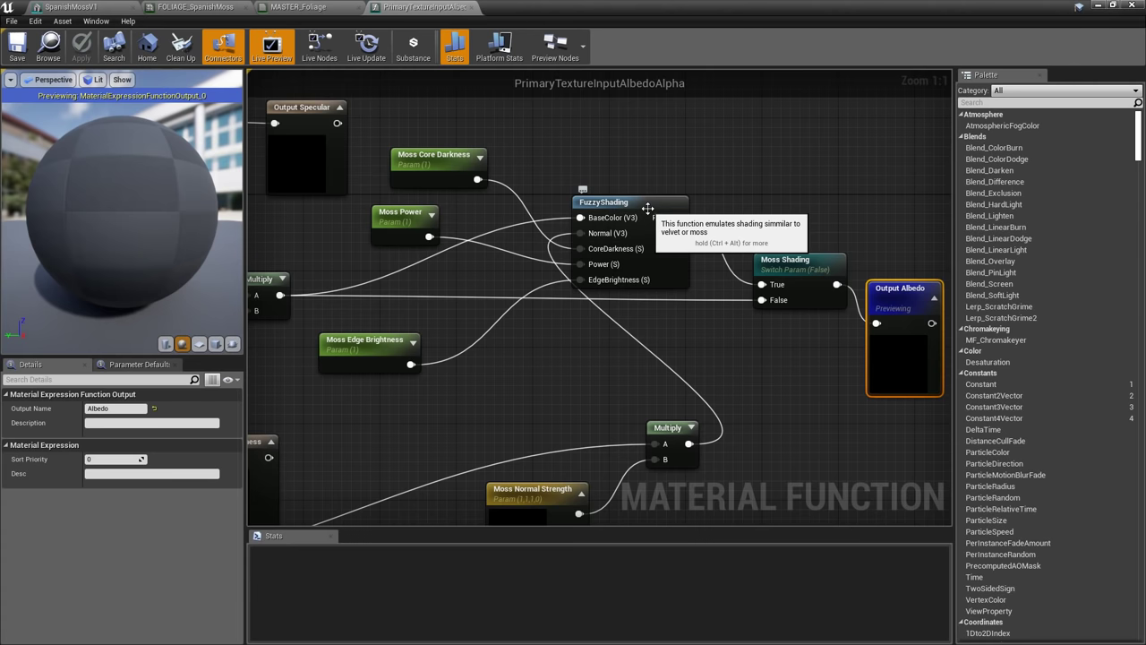
right_click_drag(455, 271, 737, 266)
right_click_drag(897, 258, 552, 302)
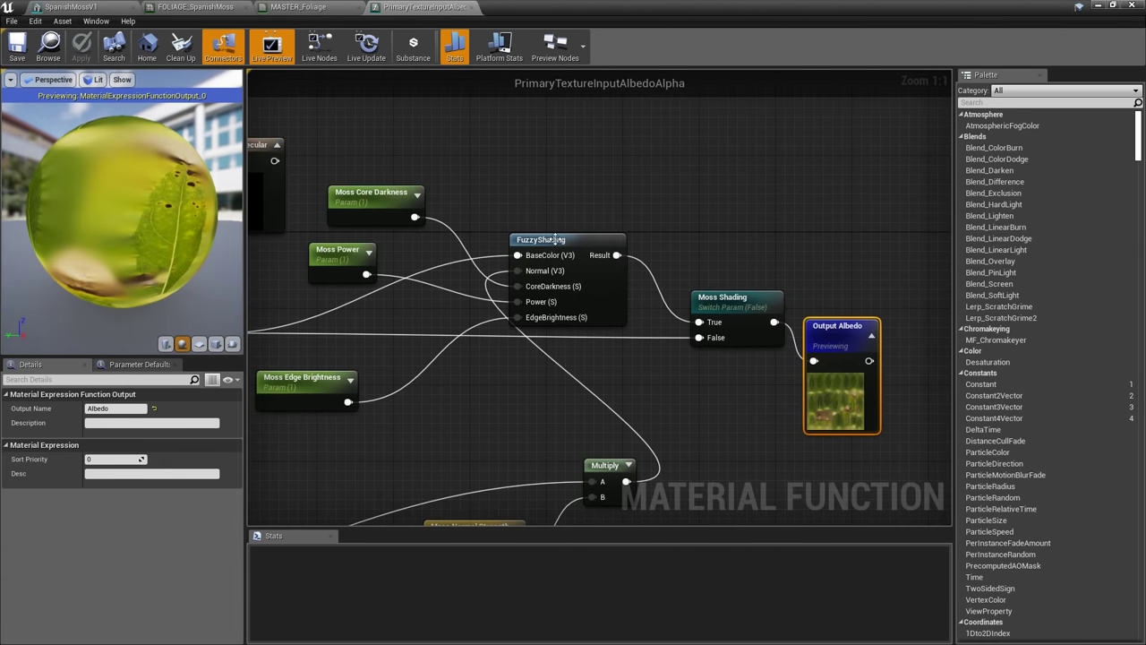
left_click(552, 240)
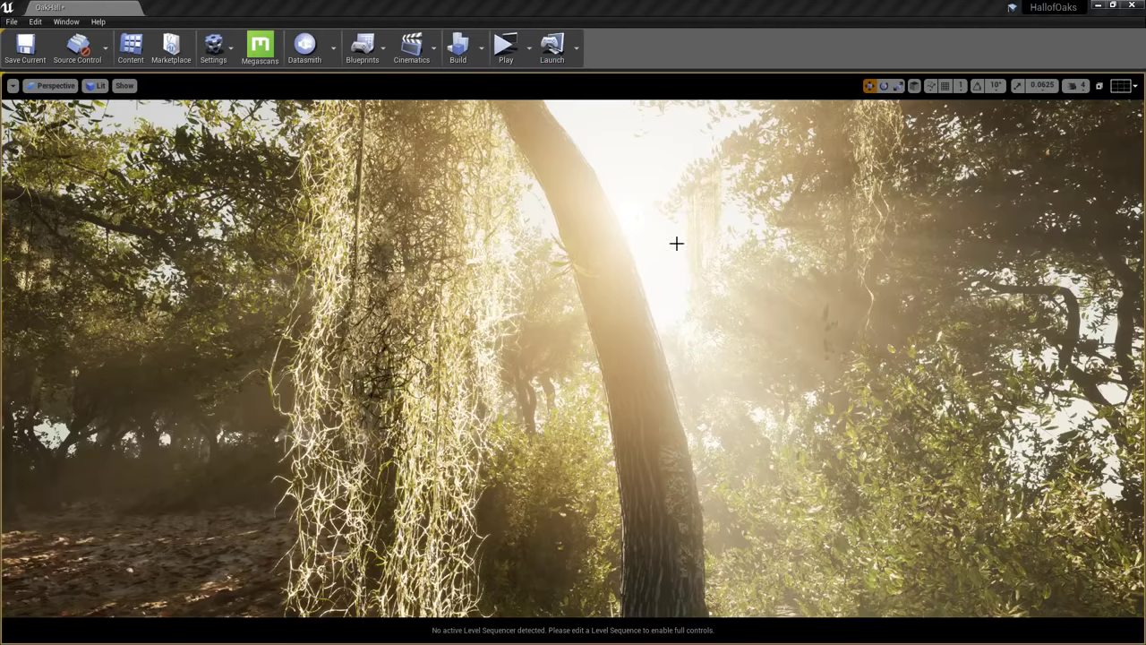
right_click_drag(574, 315, 581, 345)
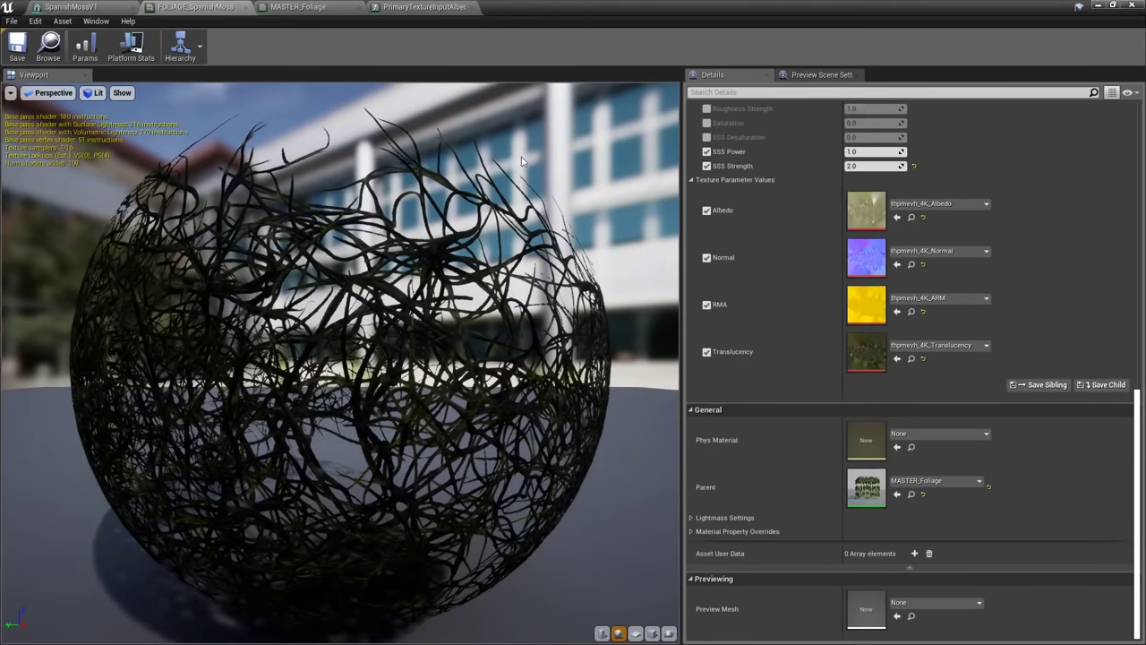
Preview the FOLIAGE_SpanishMoss material instance on a cube
left_click(652, 633)
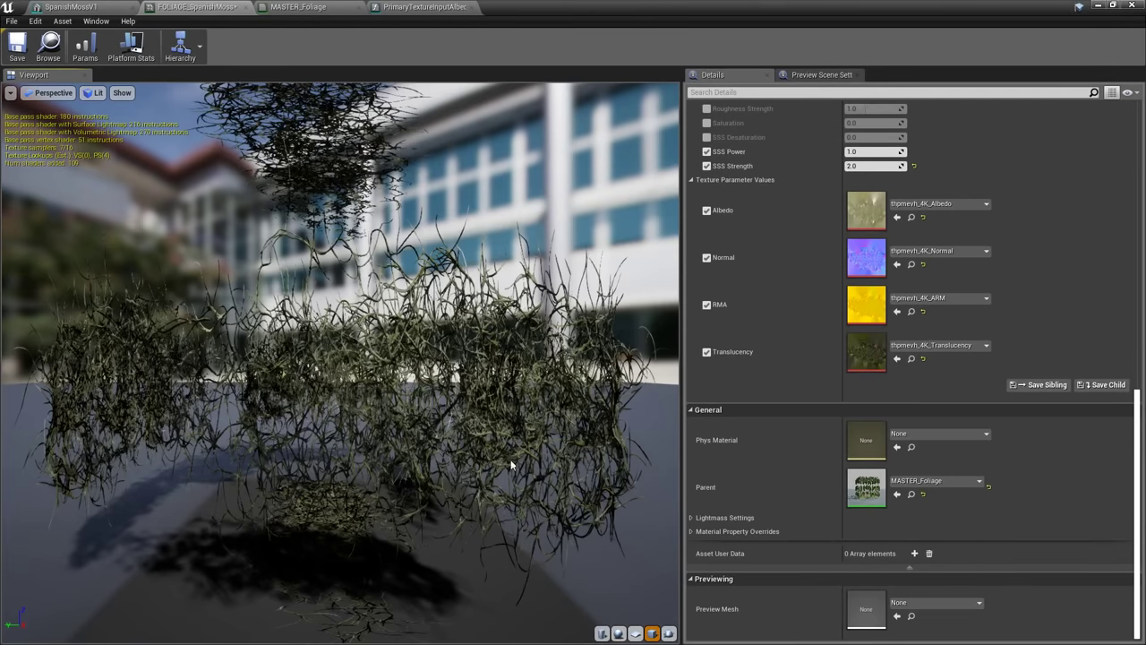
scroll(761, 328, "up", 5)
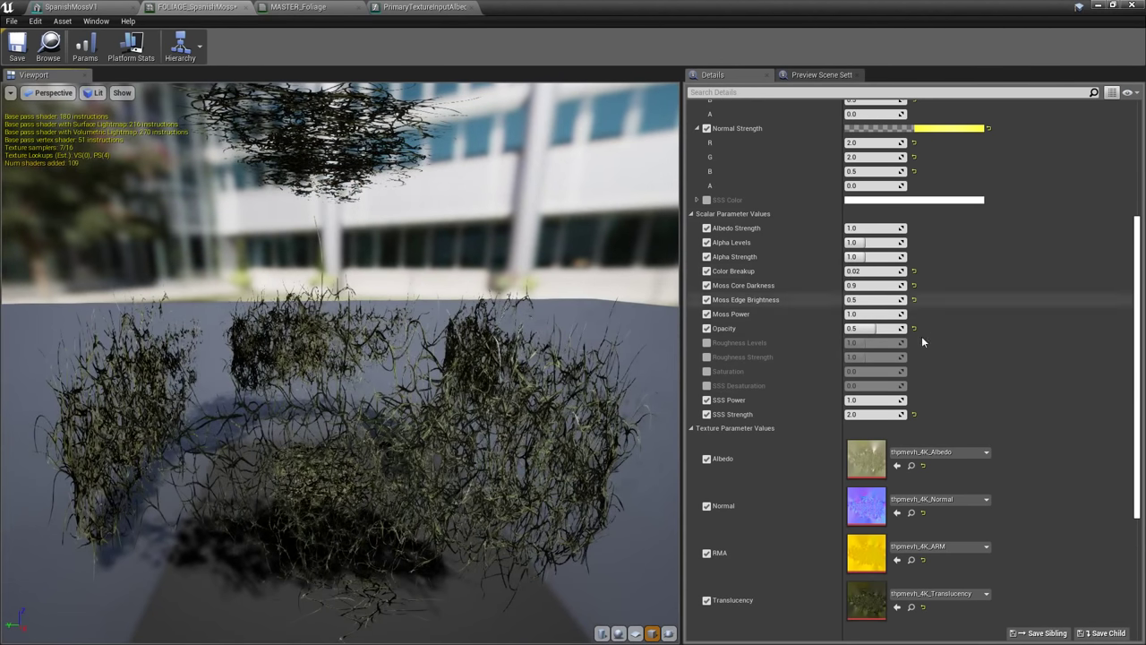
scroll(828, 314, "up", 2)
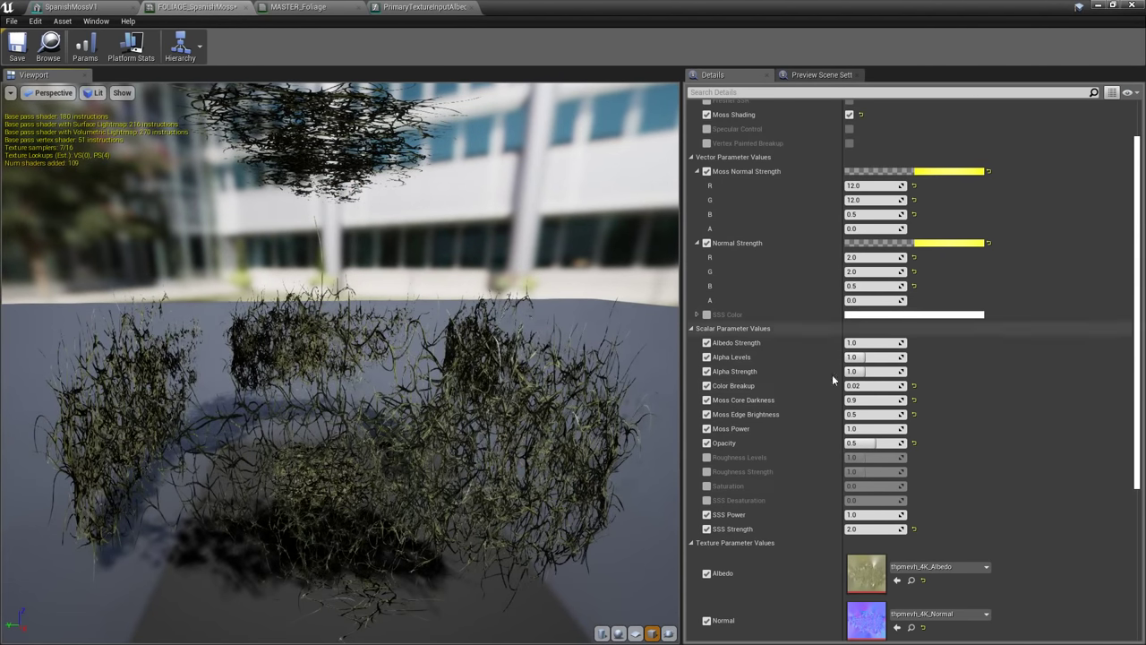
Try SSS Strength values of 4 and 400, set it back to 2, and inspect the preview from several angles
left_click(873, 529)
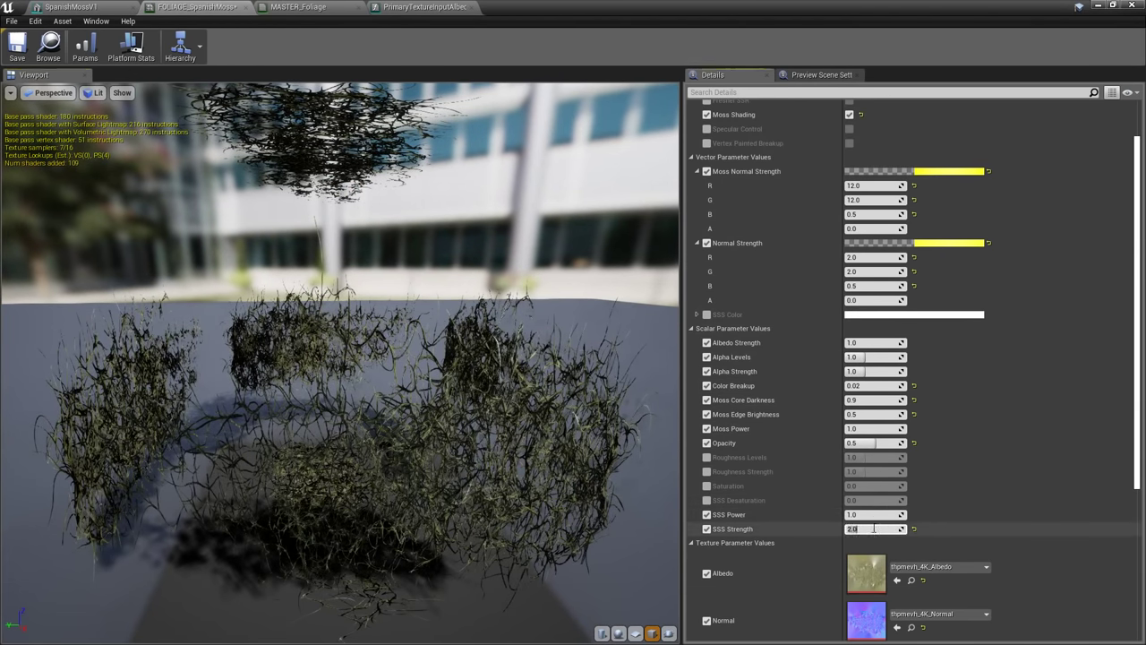
type("4")
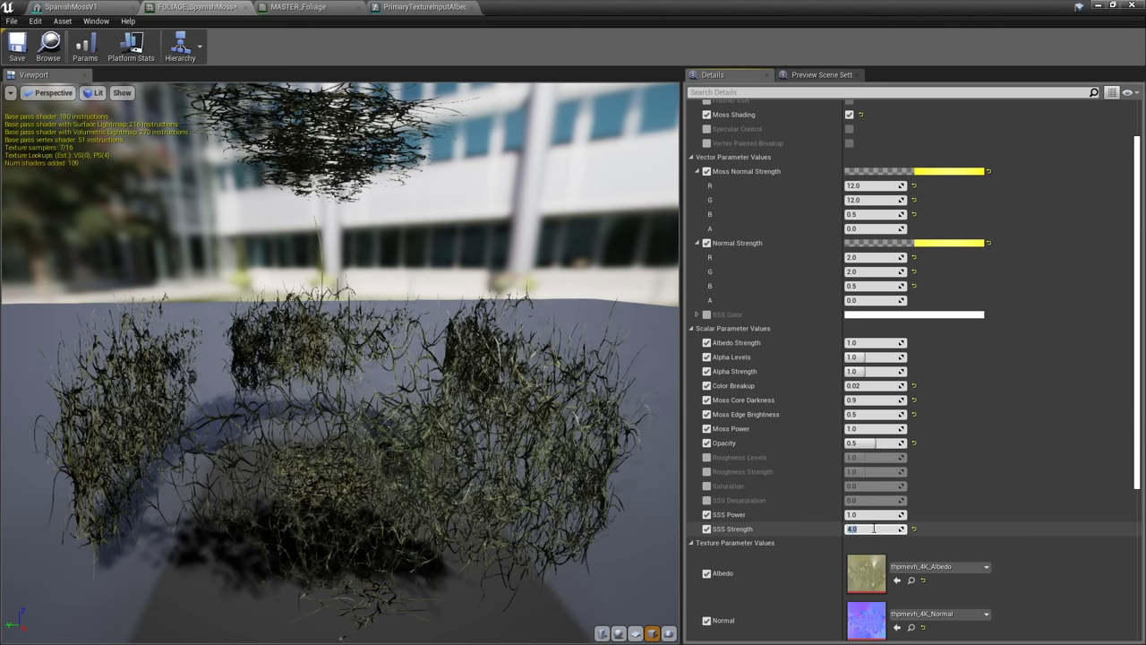
type("4")
key("Return")
type("200")
key("Return")
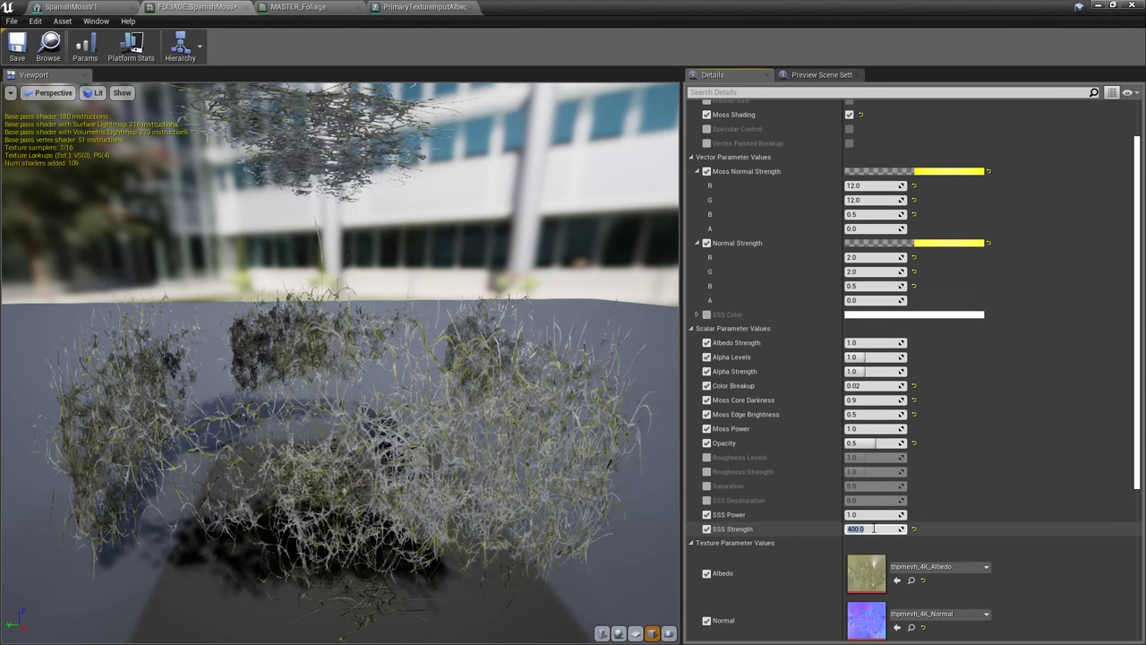
mouse_move(353, 419)
left_mouse_down()
mouse_move(403, 501)
mouse_move(353, 418)
left_mouse_up()
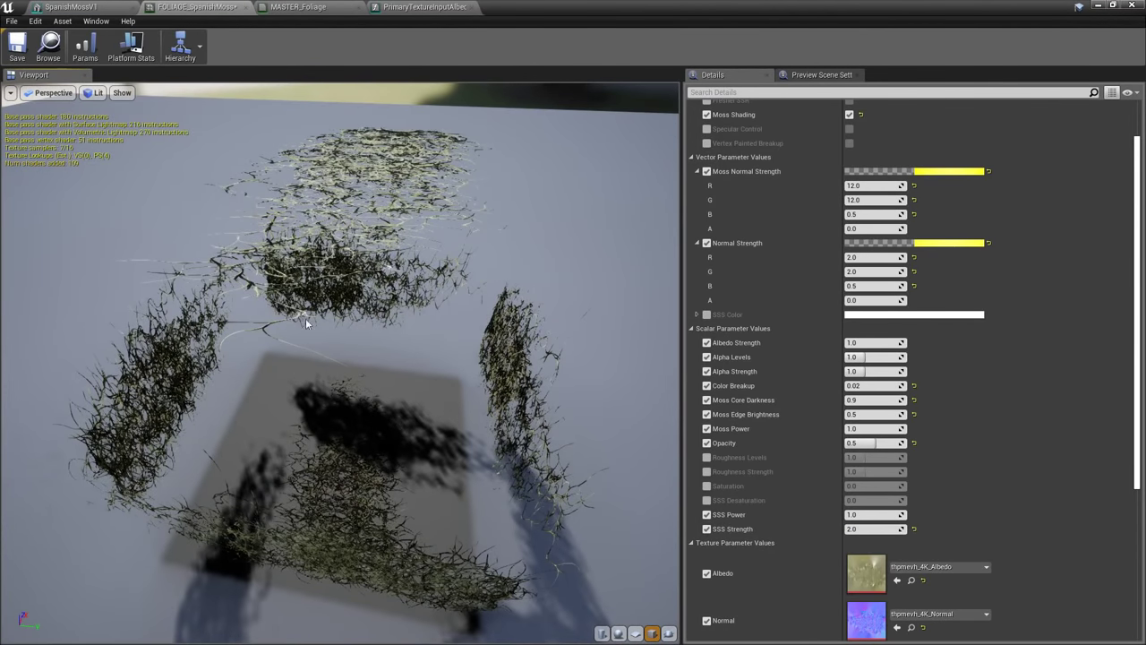
left_click_drag(306, 318, 401, 345)
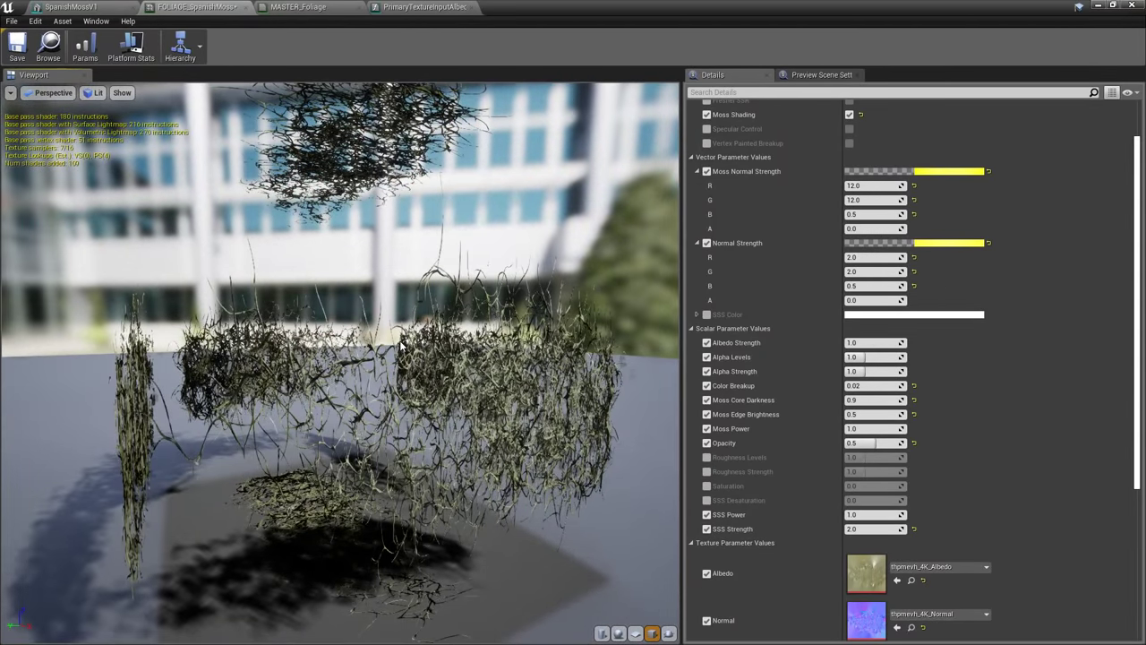
left_click_drag(401, 345, 474, 346)
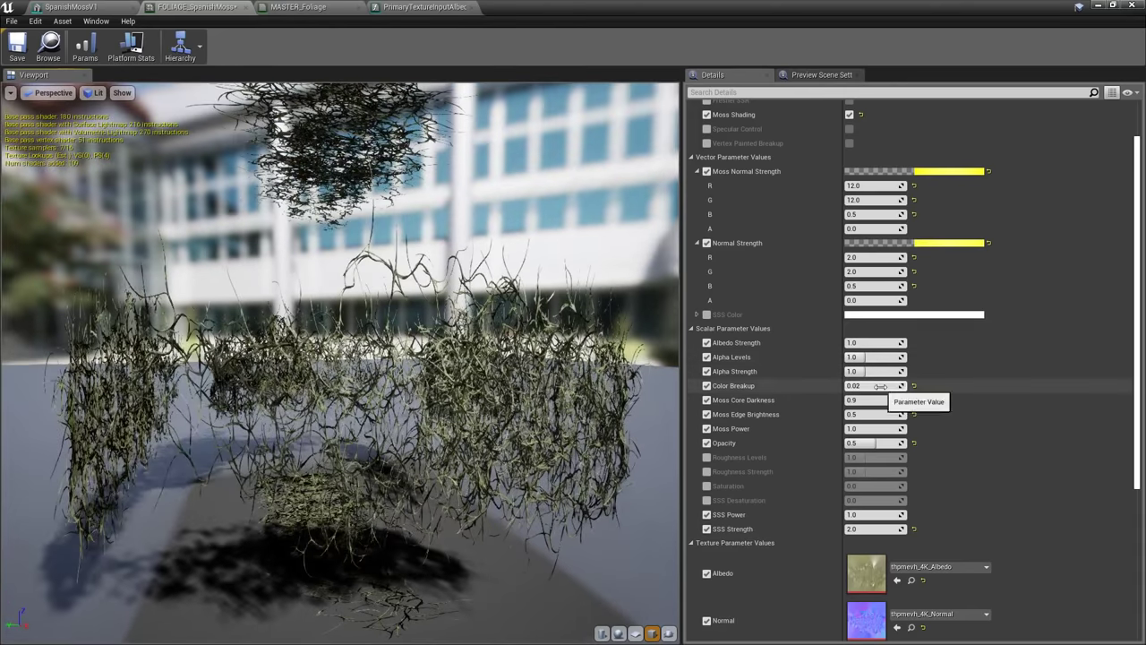
Raise the moss material's Moss Core Darkness to about 1.17
mouse_move(871, 400)
left_mouse_down()
mouse_move(852, 400)
mouse_move(894, 399)
left_mouse_up()
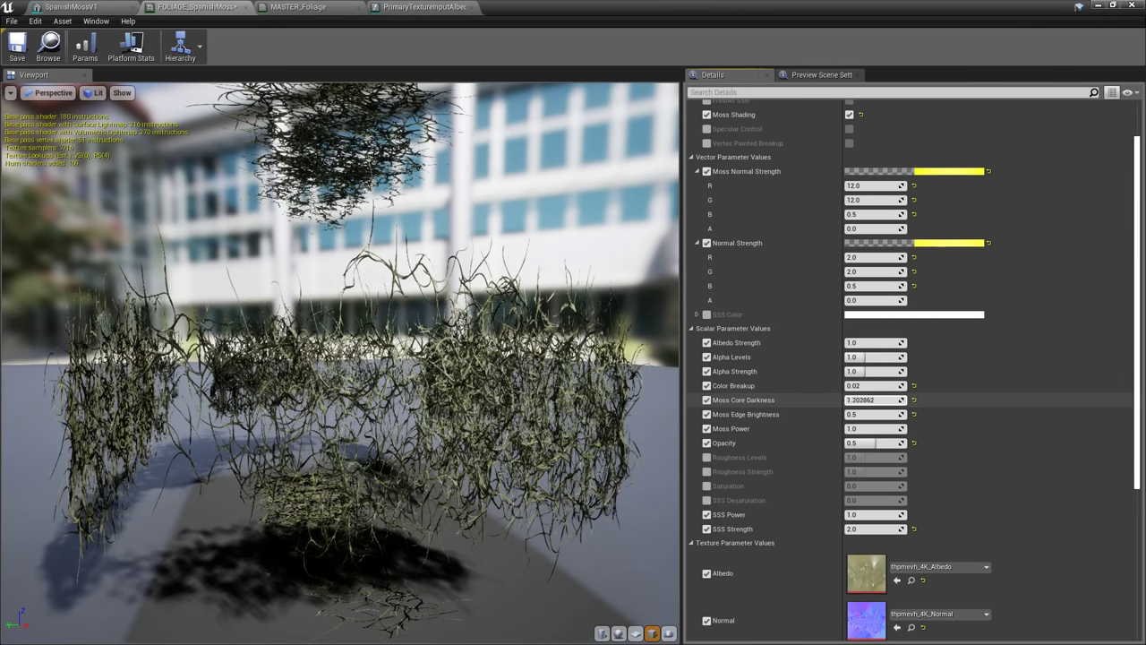
left_click(889, 399)
left_click(889, 399)
key("ctrl+a")
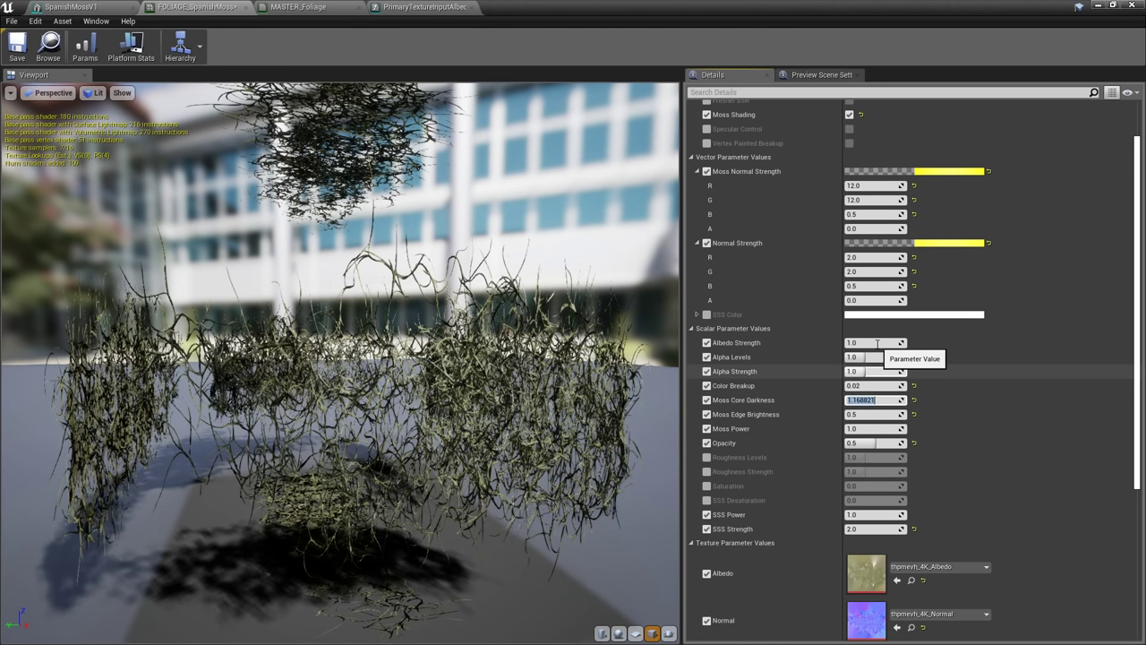
Try an Albedo Strength of 4 on the moss material and return it to 1
left_click(877, 342)
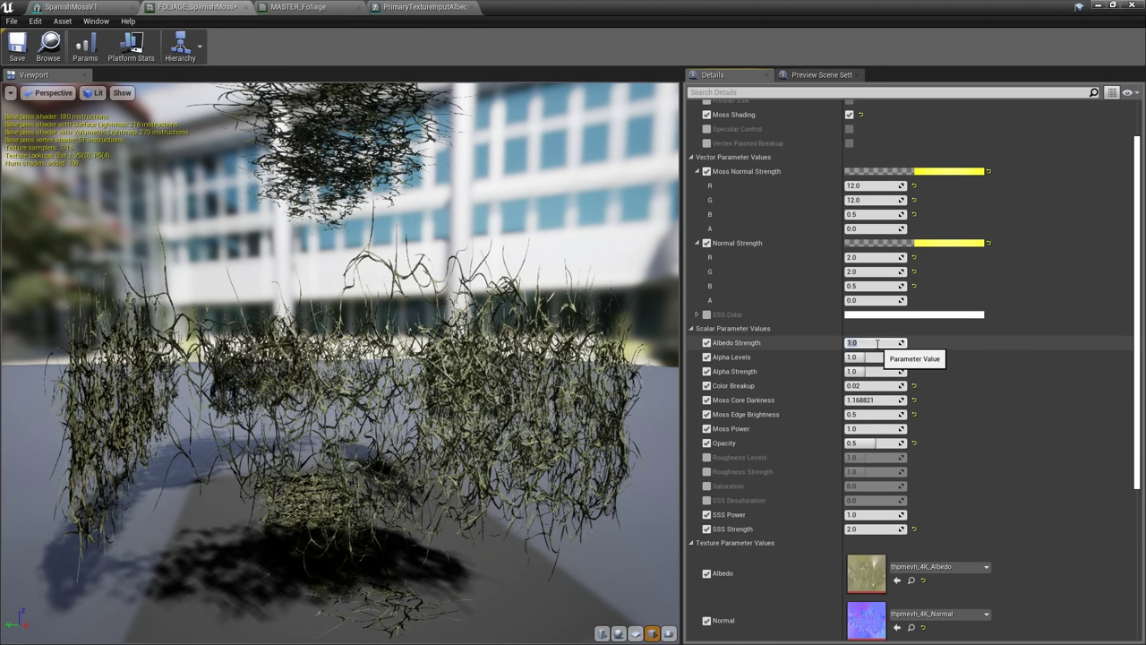
type("4")
key("Return")
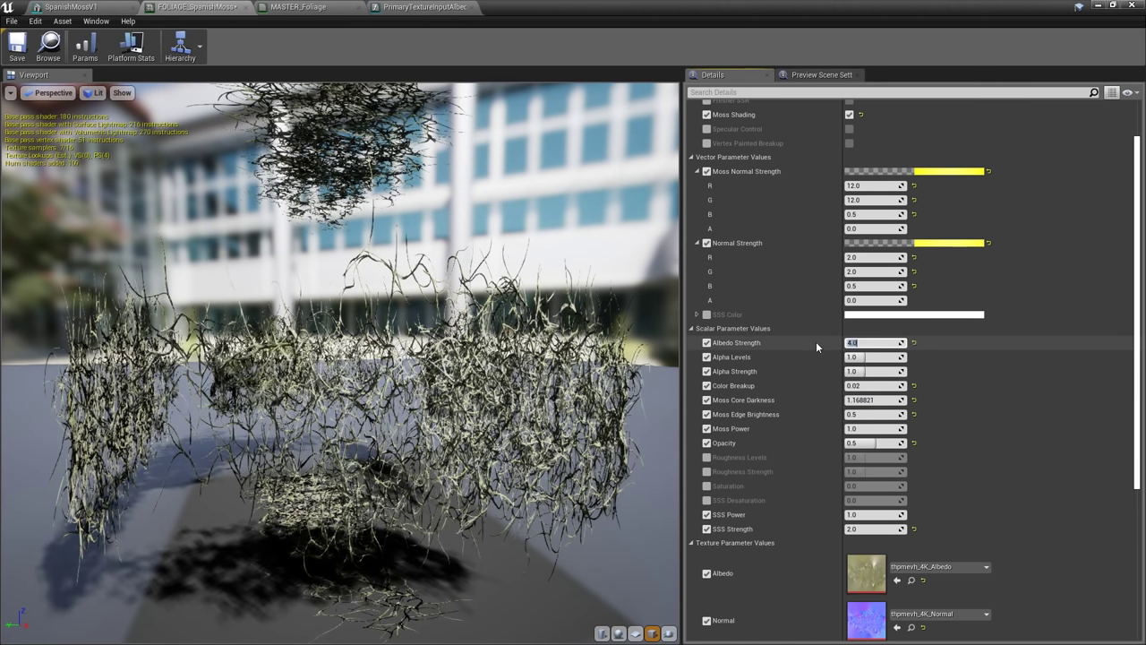
type("1")
key("Return")
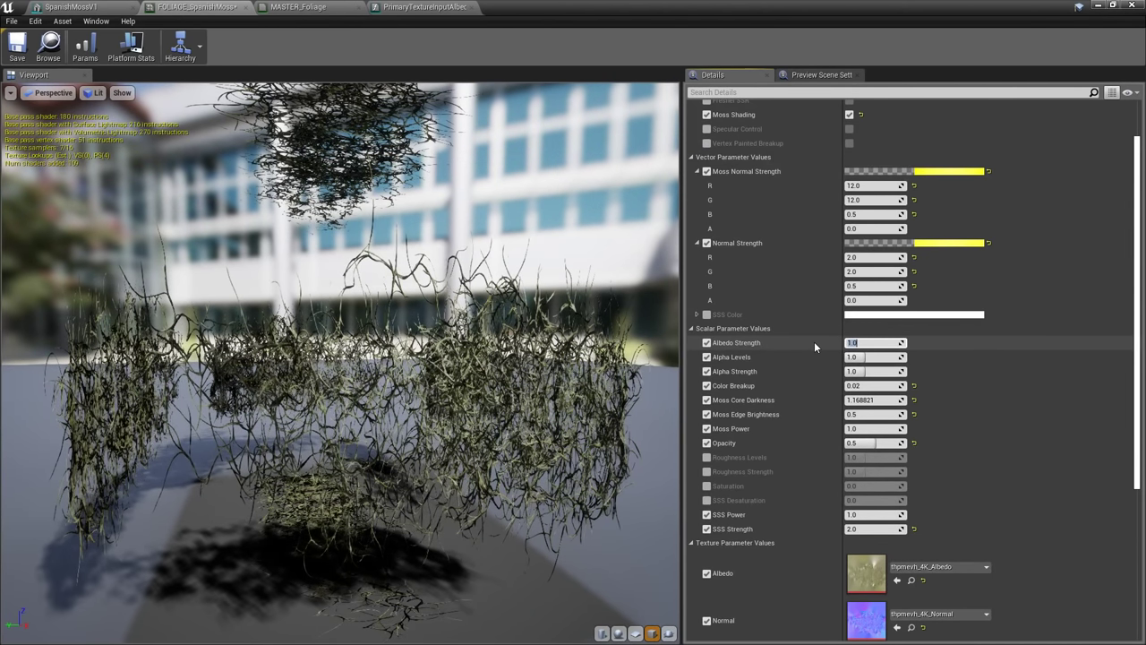
left_click_drag(382, 383, 398, 383)
Try Alpha Strength values from about 0.03 to 2.31 on the moss material and return it to 1
mouse_move(876, 370)
left_mouse_down()
mouse_move(904, 370)
mouse_move(892, 370)
left_mouse_up()
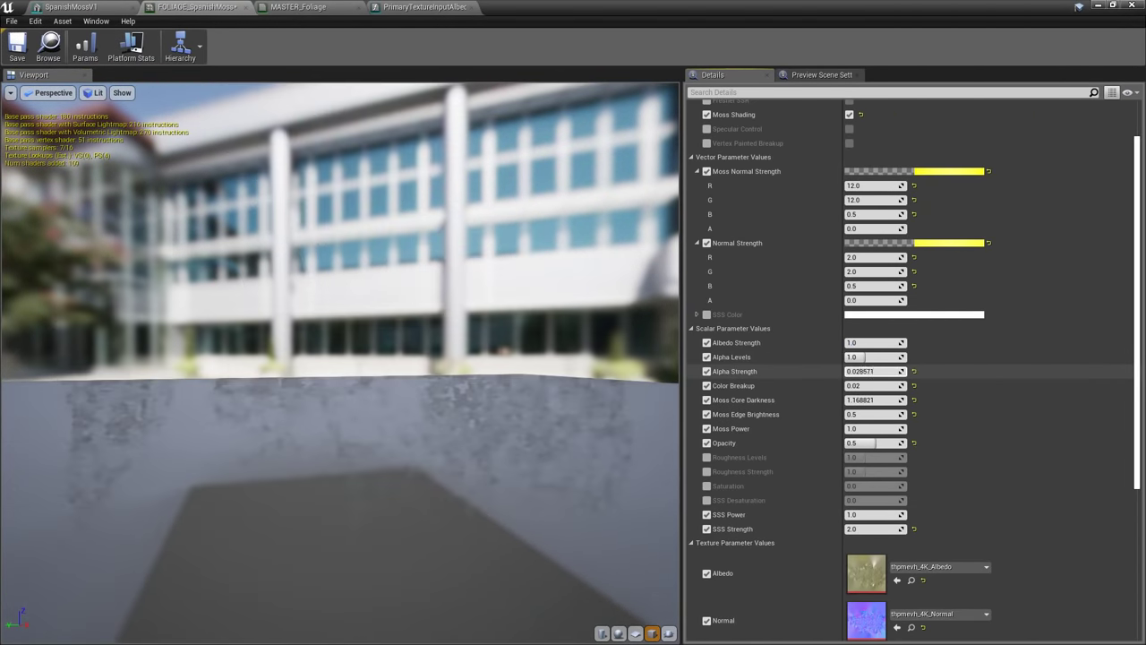
left_click(879, 371)
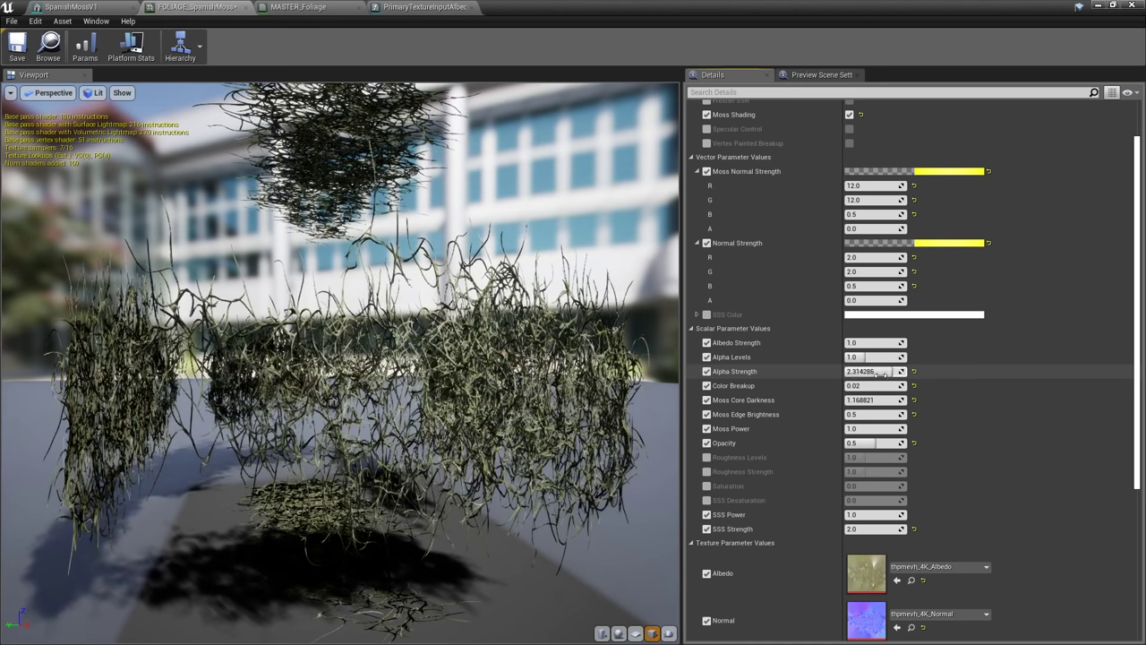
type("1")
key("Return")
left_click_drag(394, 381, 466, 388)
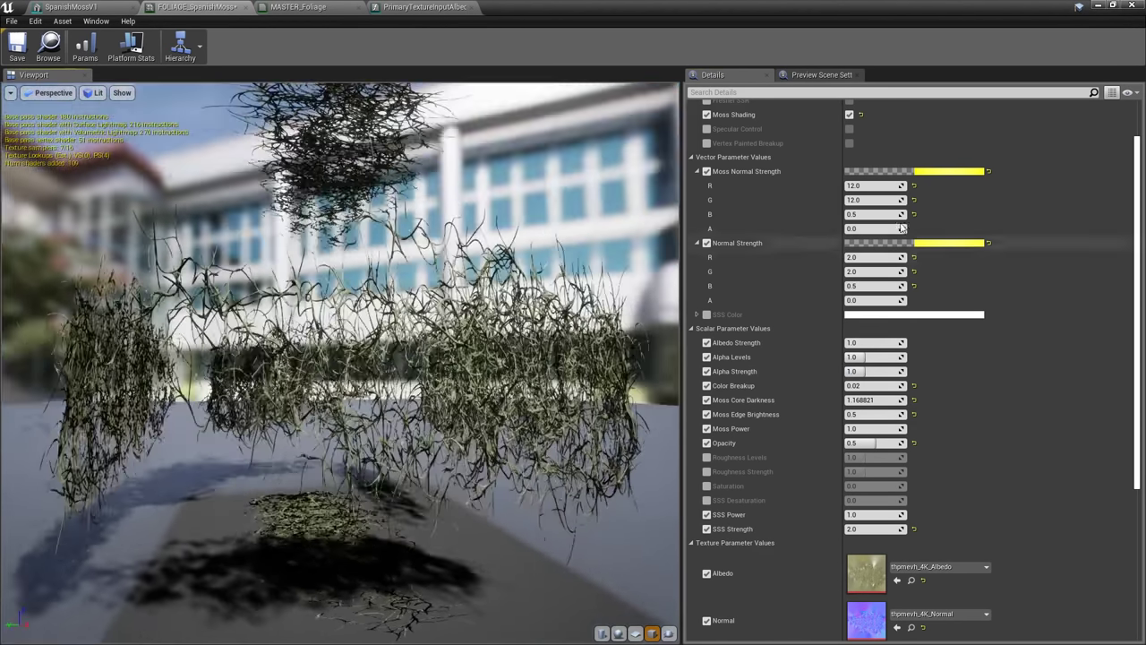
Try Moss Normal Strength with R and G at 1, and return both channels to 12
left_click(873, 185)
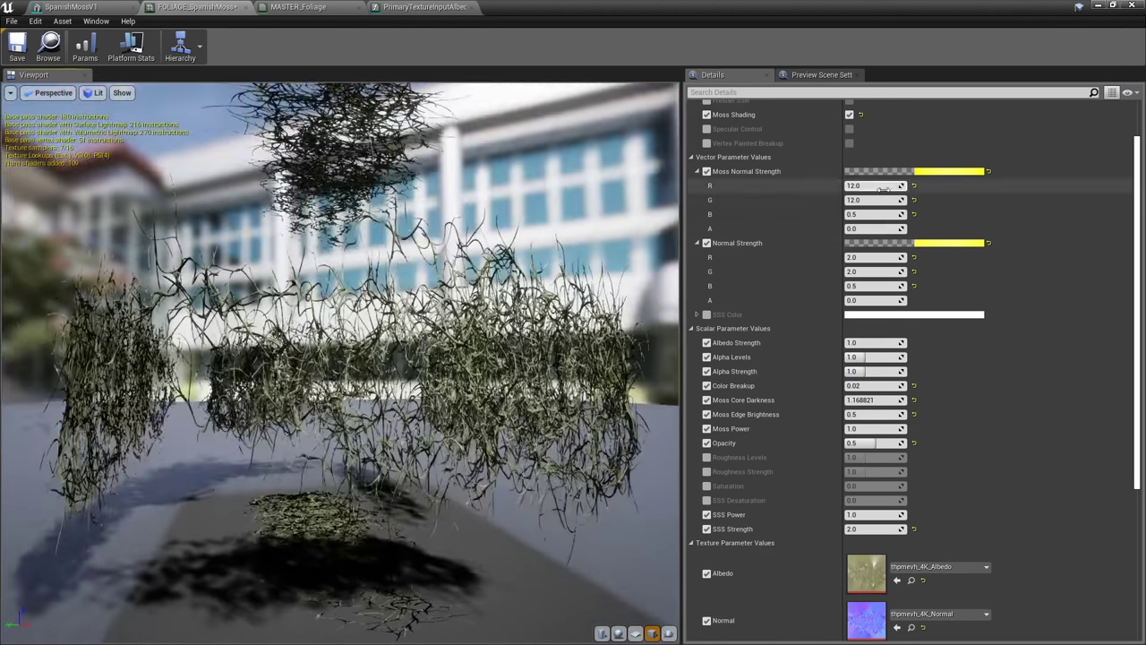
type("1")
key("Return")
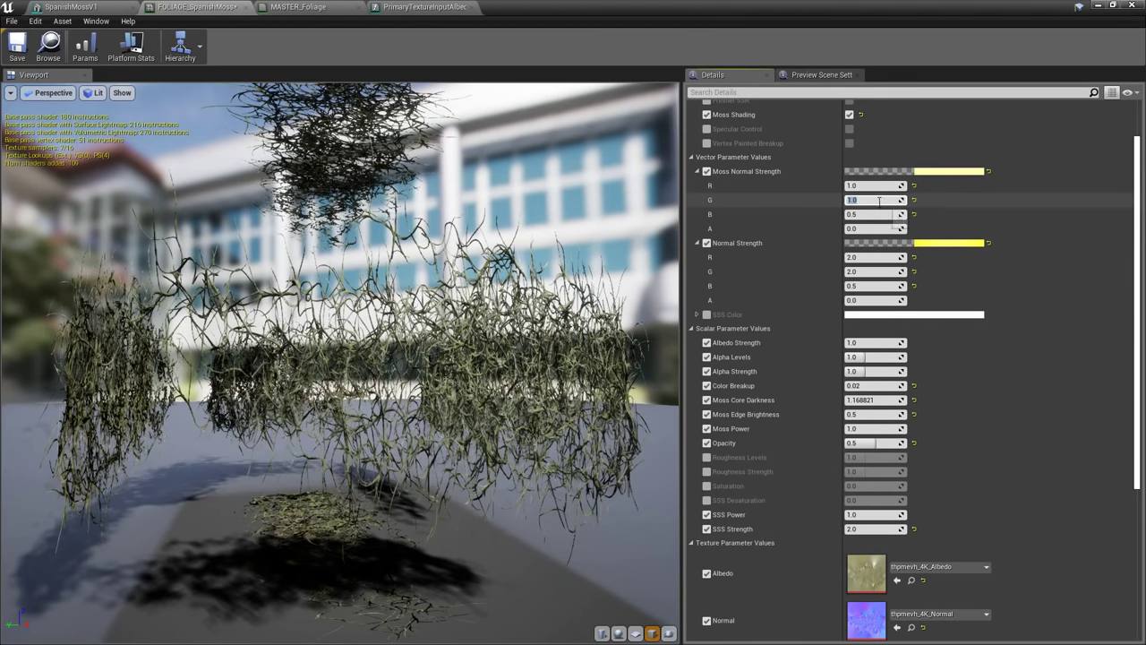
left_click(881, 198)
type("12")
left_click(882, 185)
type("12")
key("Return")
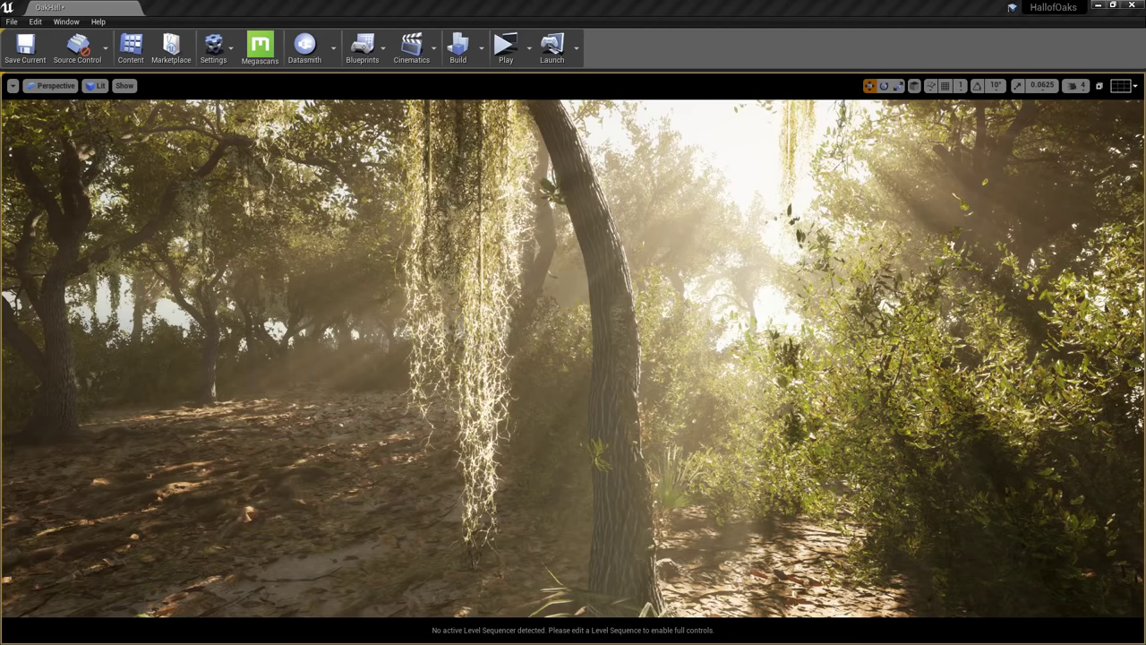
Return to the oak forest level and examine the sunlit hanging moss around the leaning trunk from nearer and farther away
right_click_drag(653, 333, 555, 257)
key("w")
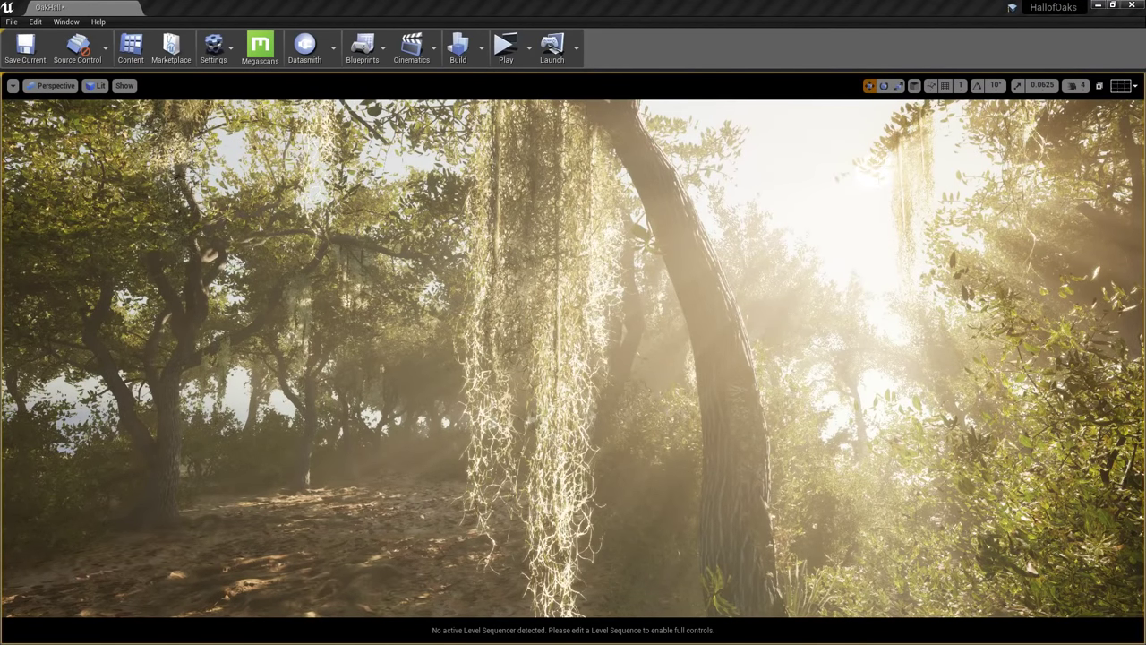
key("s")
mouse_move(710, 295)
right_mouse_down()
mouse_move(730, 294)
mouse_move(712, 294)
right_mouse_up()
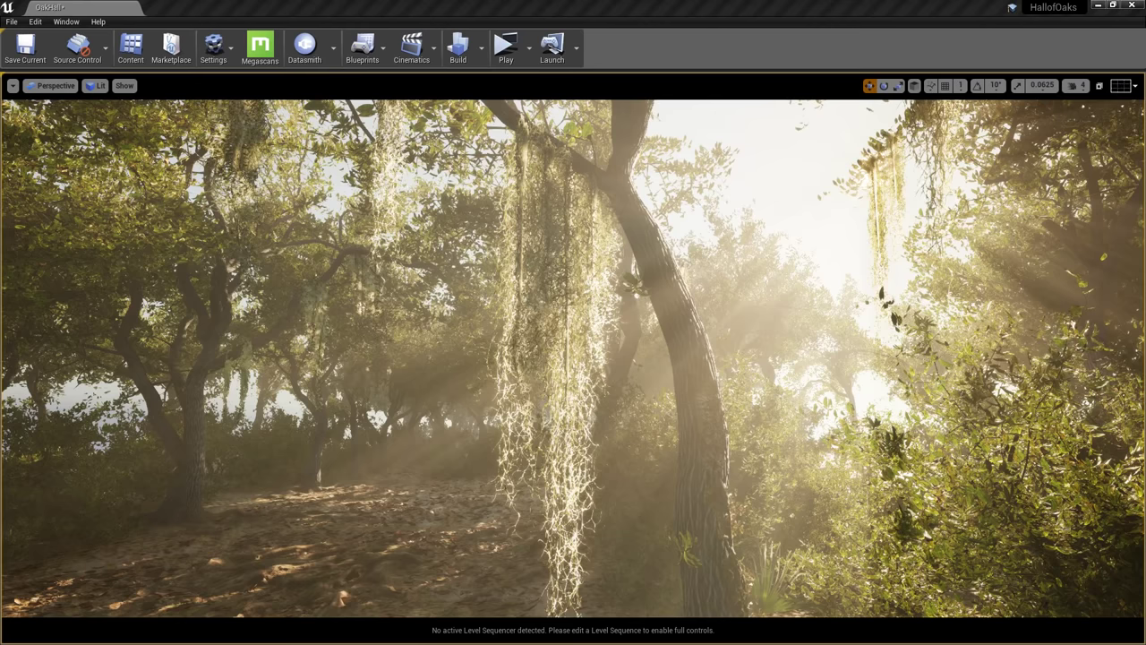
key("w")
right_click_drag(851, 416, 851, 415)
key("s")
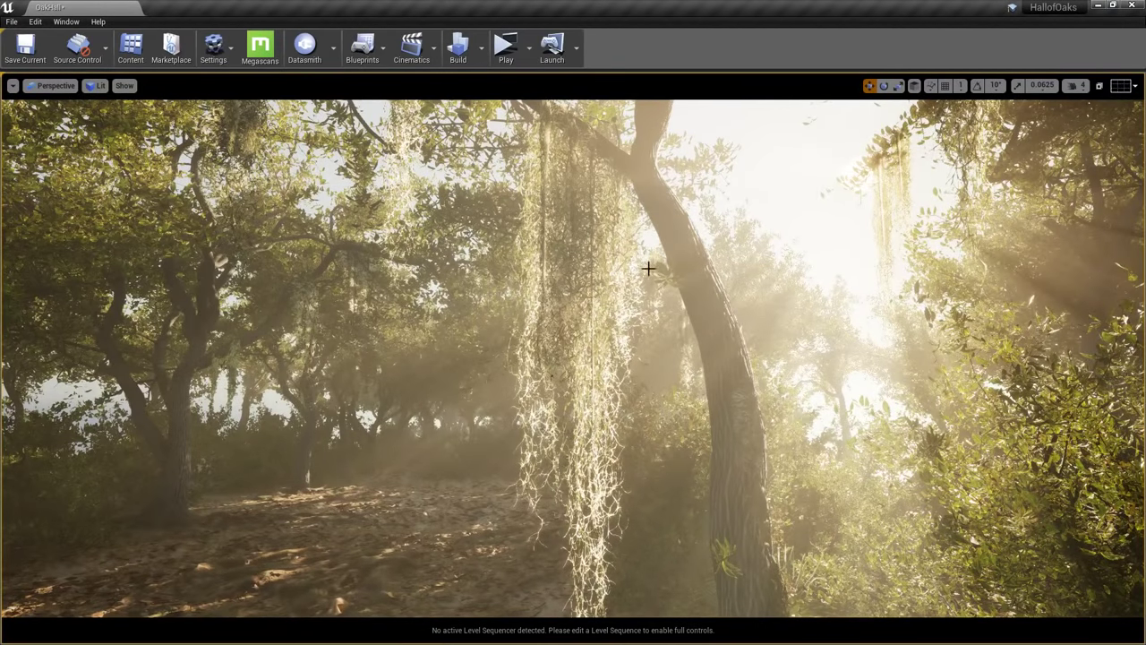
right_click_drag(696, 280, 658, 302)
right_click_drag(646, 257, 644, 197)
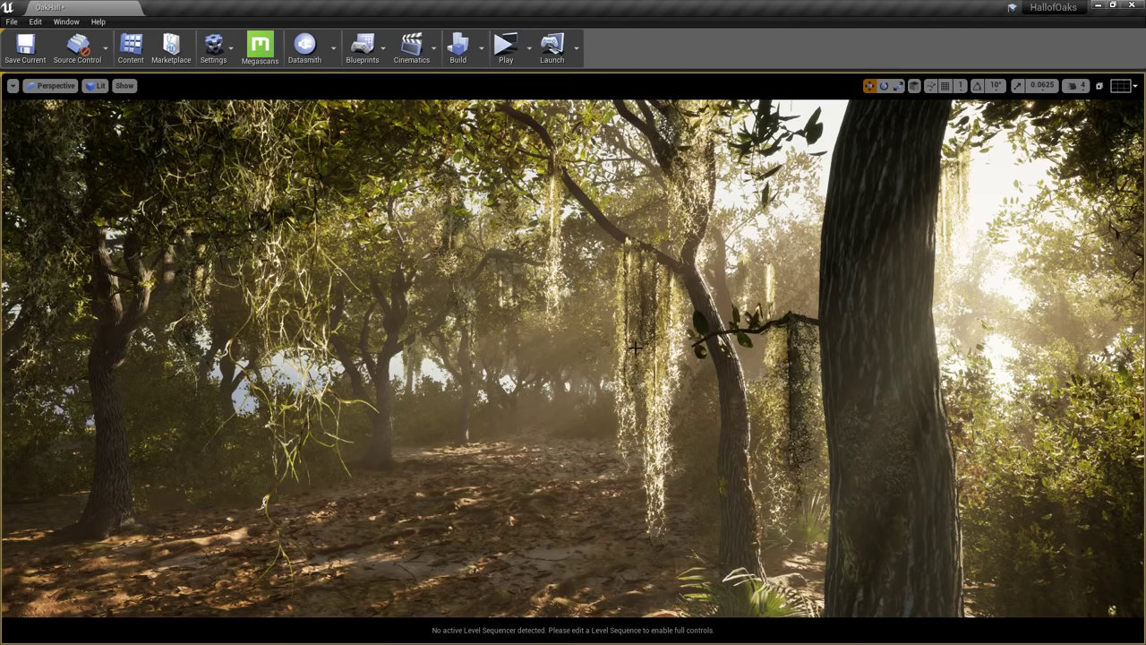
Examine the Spanish moss hanging from the leaning trunk's branch up close, viewing it both against the sun and from the sunlit side
key("w")
right_click_drag(623, 413, 618, 406)
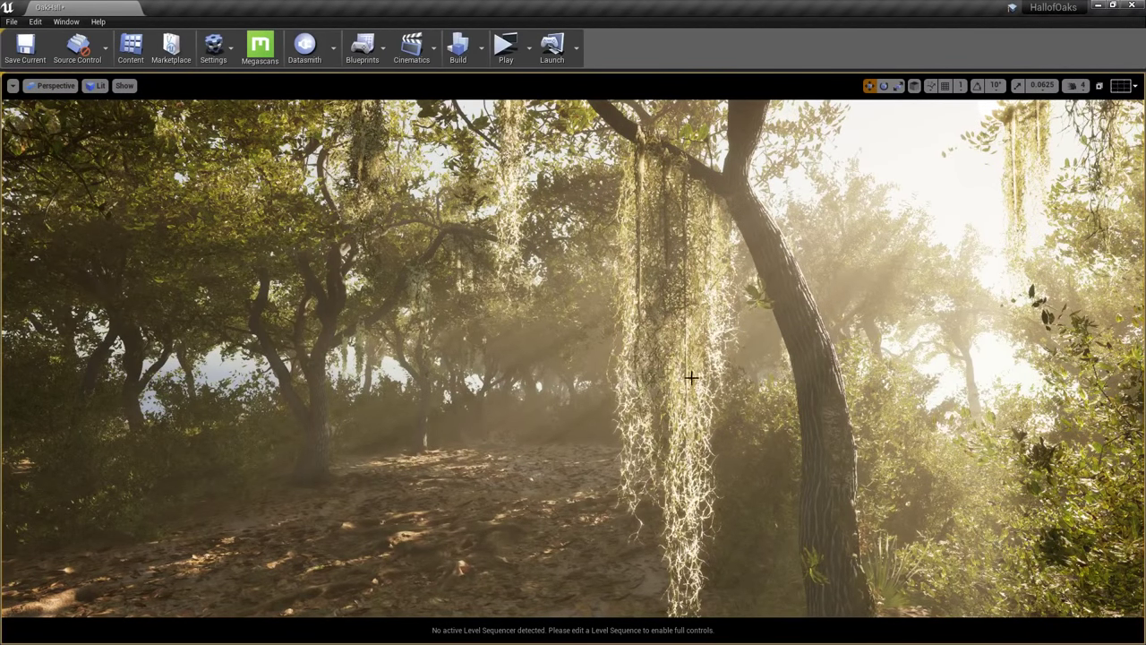
right_click_drag(747, 440, 743, 438)
key("d")
key("w")
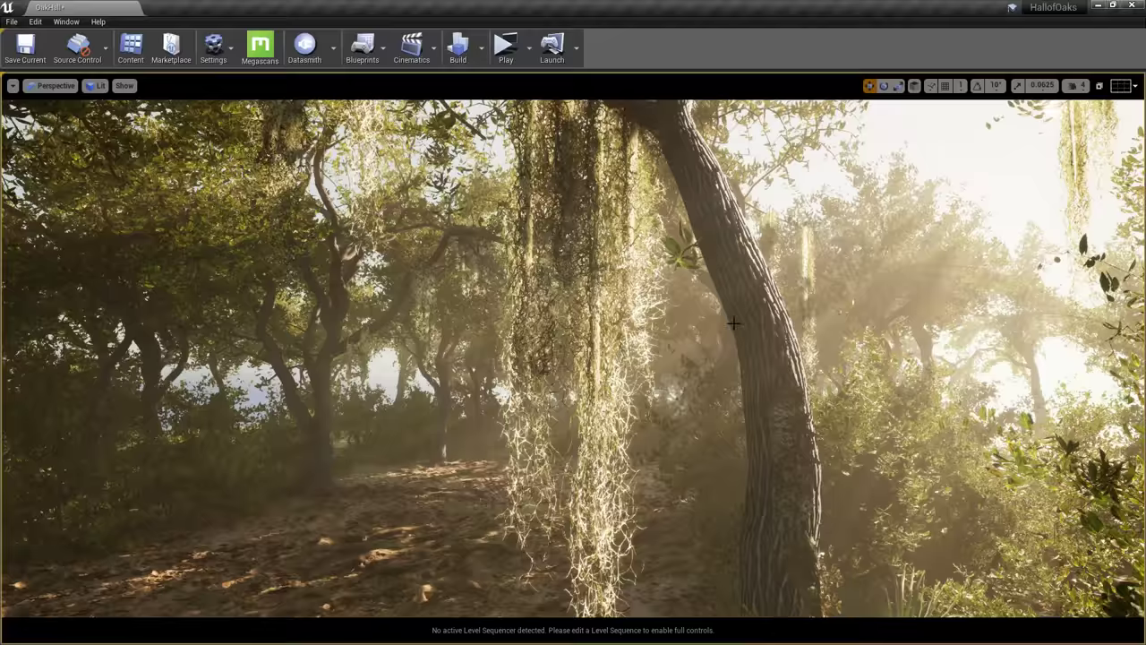
right_click_drag(734, 324, 729, 323)
key("d")
key("d")
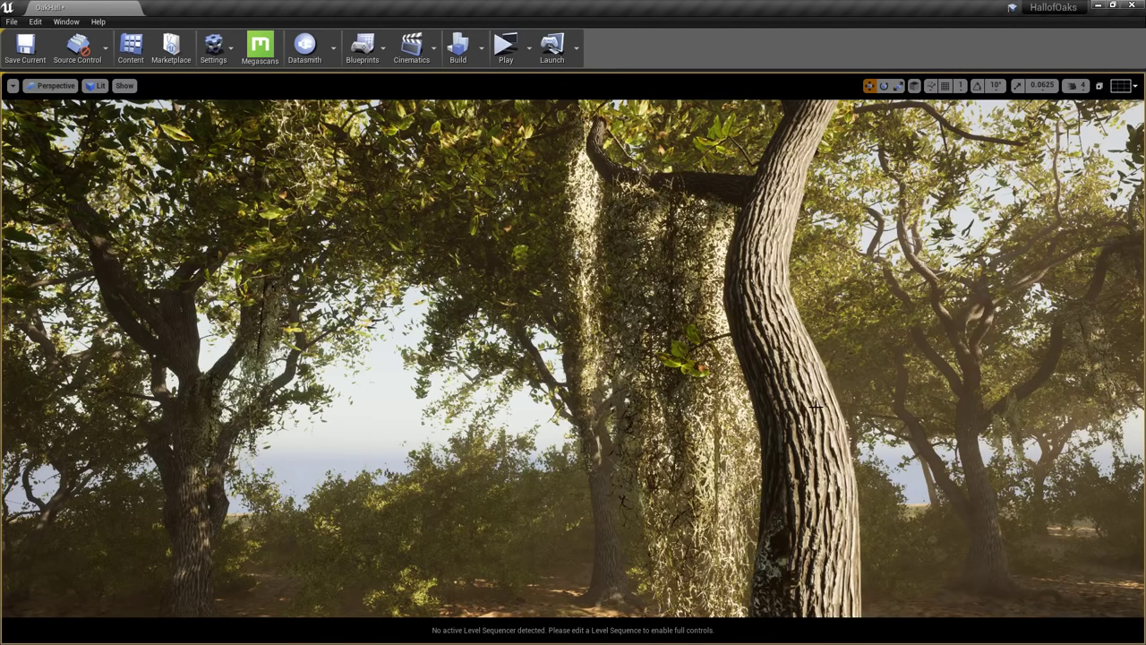
right_click_drag(787, 430, 904, 470)
key("a")
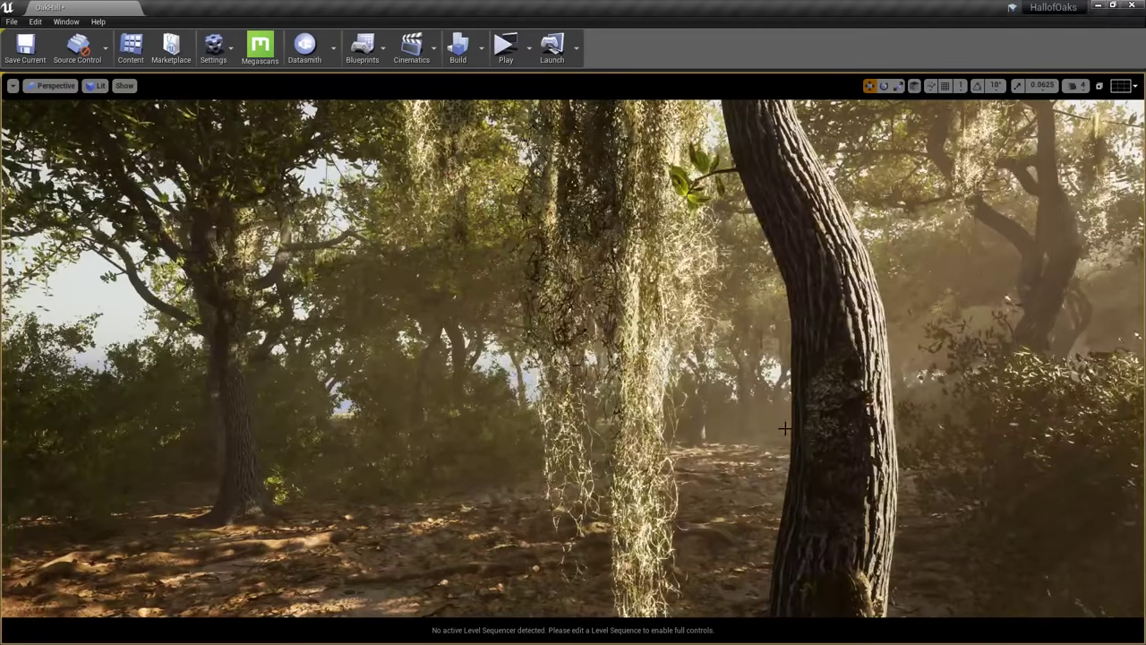
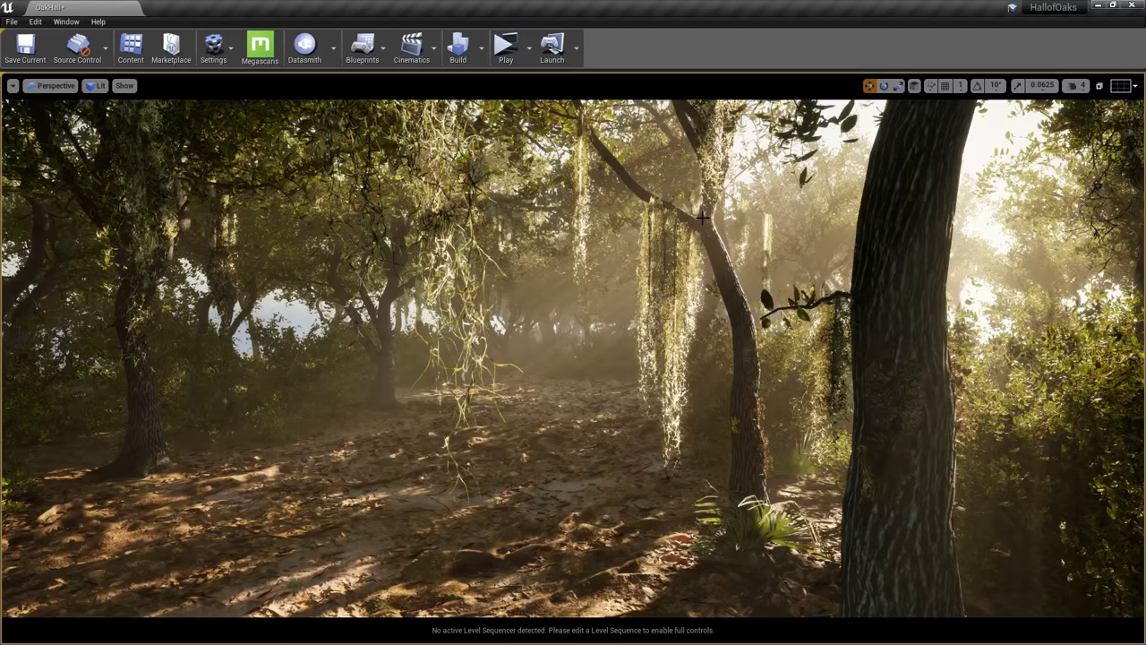
Back away from the hanging moss to view the wider forest clearing with its leaf-covered ground and surrounding oaks
key("s")
mouse_move(729, 254)
right_mouse_down()
mouse_move(698, 254)
mouse_move(723, 254)
right_mouse_up()
key("a")
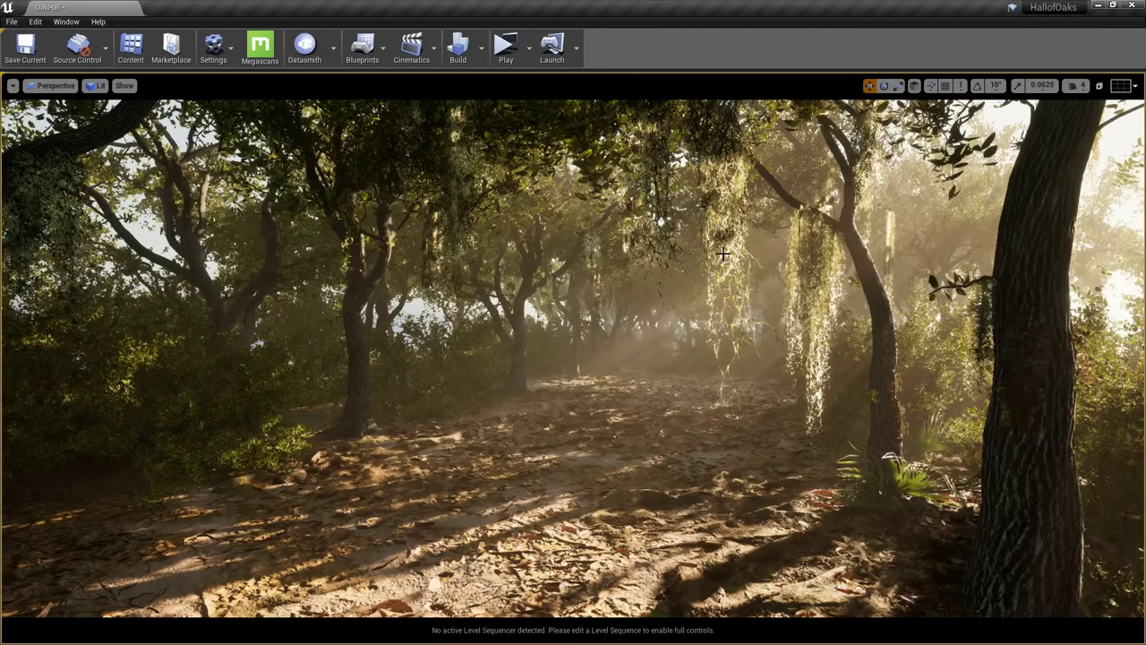
Examine the oak forest scene from several viewpoints, checking the path, ground leaves, hanging moss and sunlit fog
right_click_drag(723, 255, 760, 330)
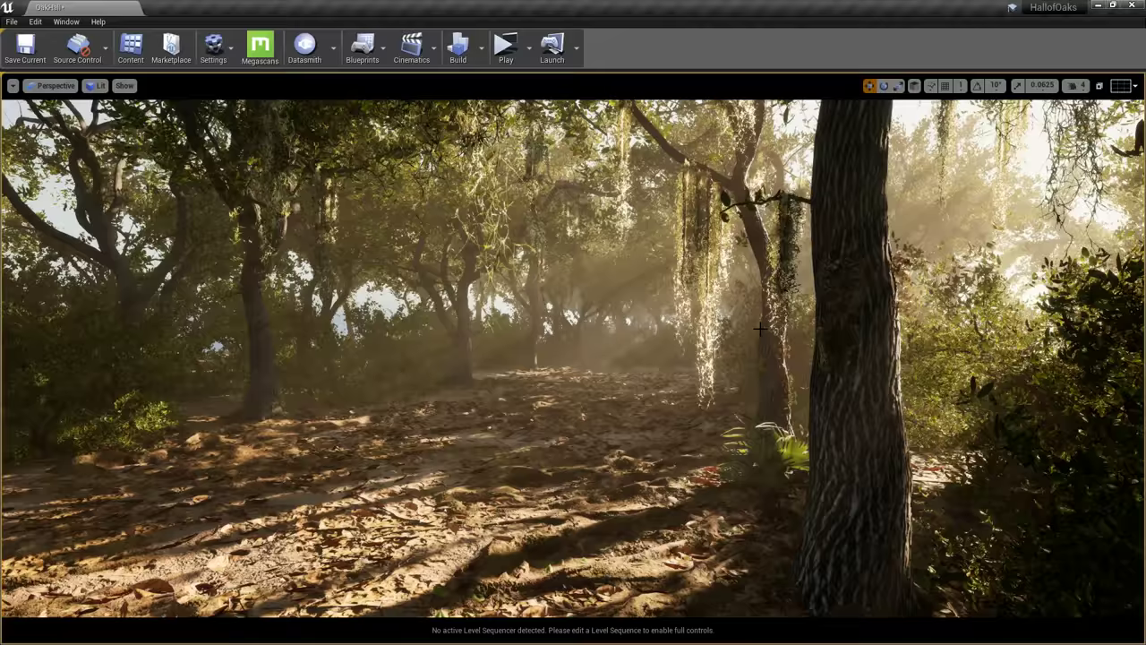
right_click_drag(760, 329, 716, 330)
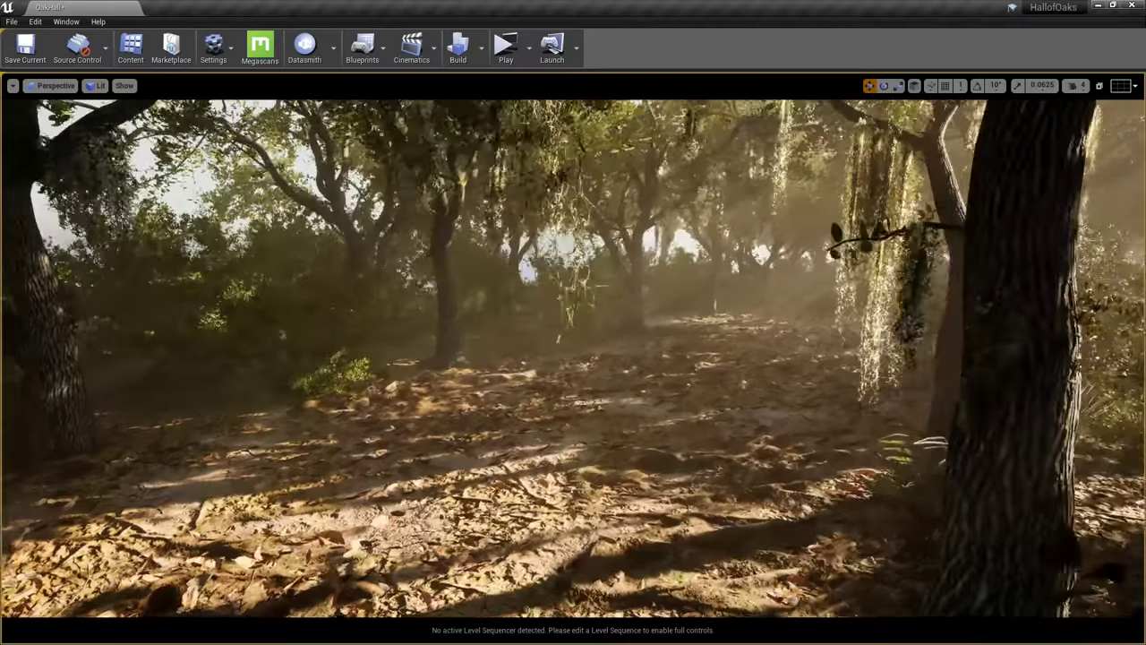
right_click_drag(769, 388, 555, 387)
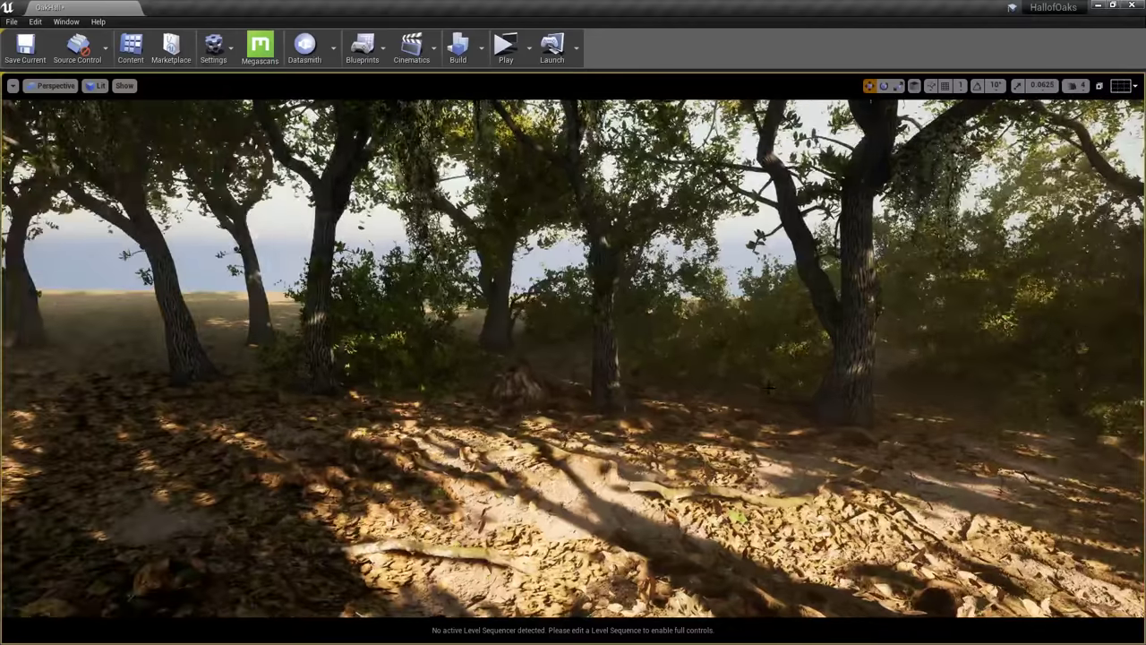
mouse_move(768, 387)
right_mouse_down()
mouse_move(716, 387)
mouse_move(777, 393)
mouse_move(777, 380)
right_mouse_up()
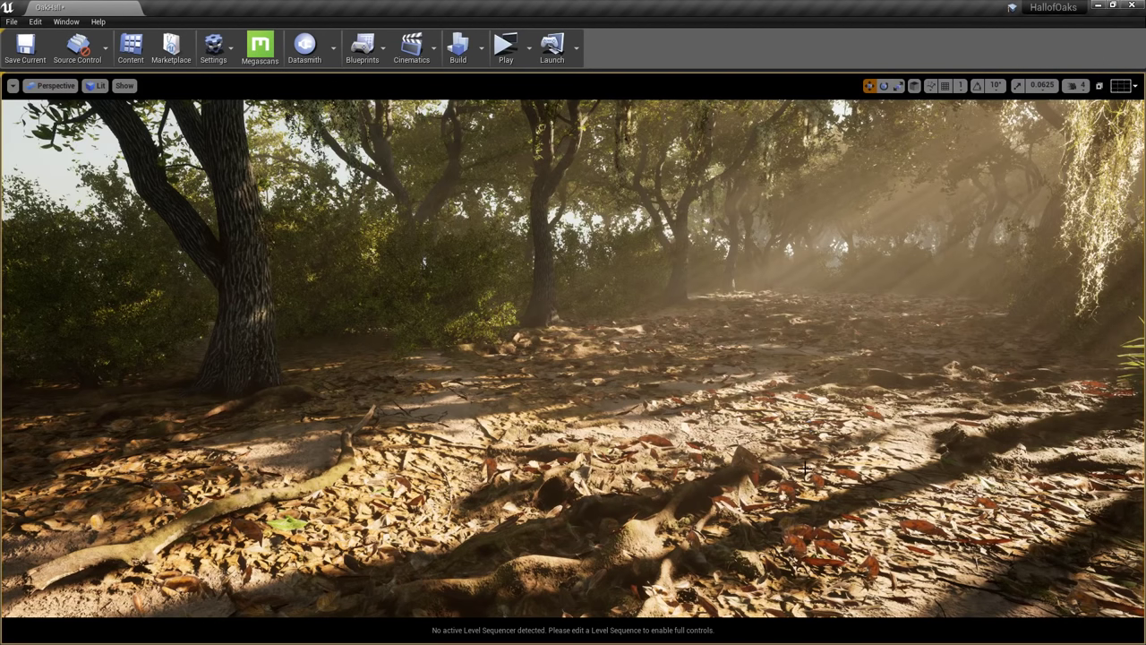
middle_click_drag(804, 466, 748, 413)
right_click_drag(803, 456, 800, 420)
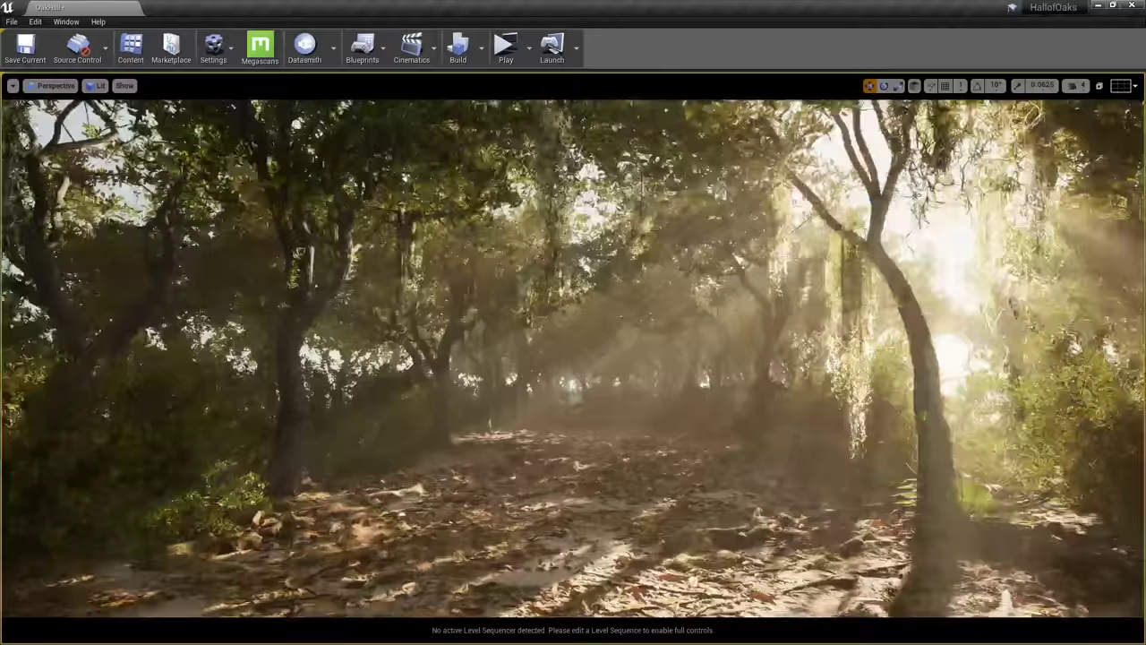
right_click_drag(752, 437, 753, 437)
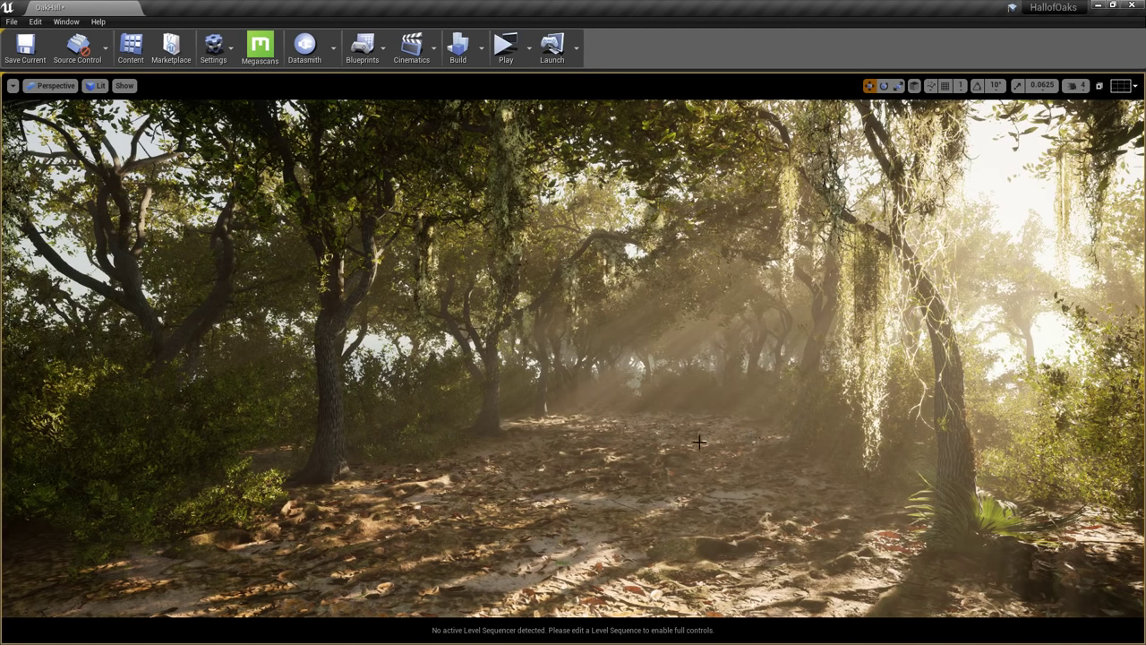
right_click_drag(719, 444, 636, 454)
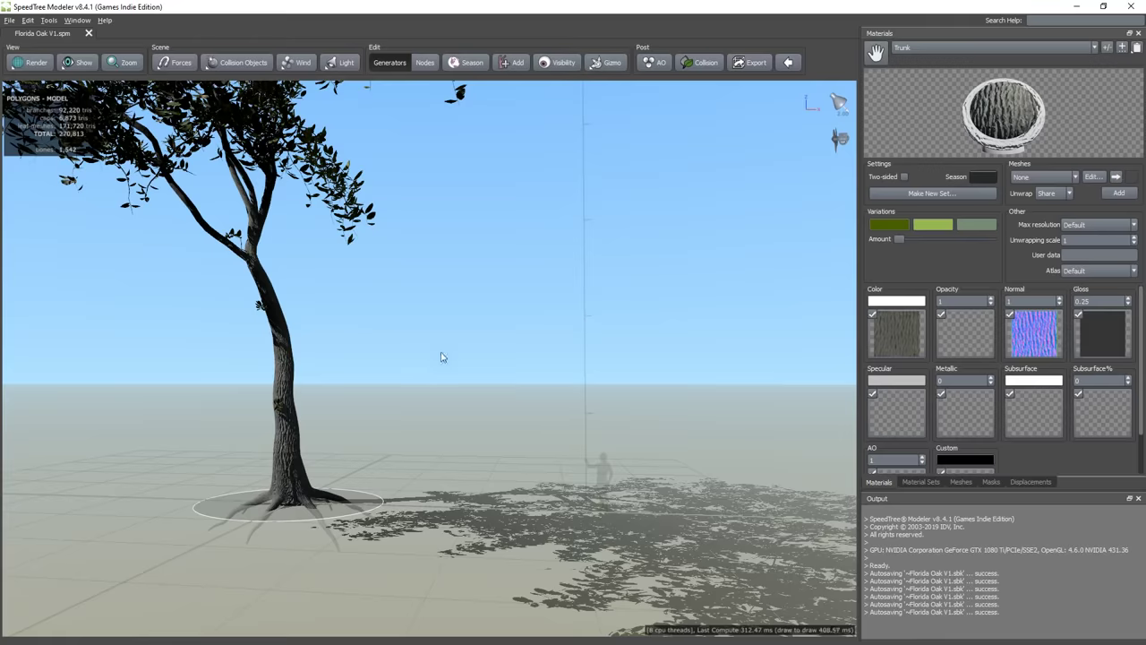
Switch to SpeedTree Modeler and inspect the Florida Oak V1 tree's trunk and bark up close from different angles
scroll(466, 367, "up", 5)
left_click_drag(513, 352, 460, 435)
scroll(591, 422, "up", 5)
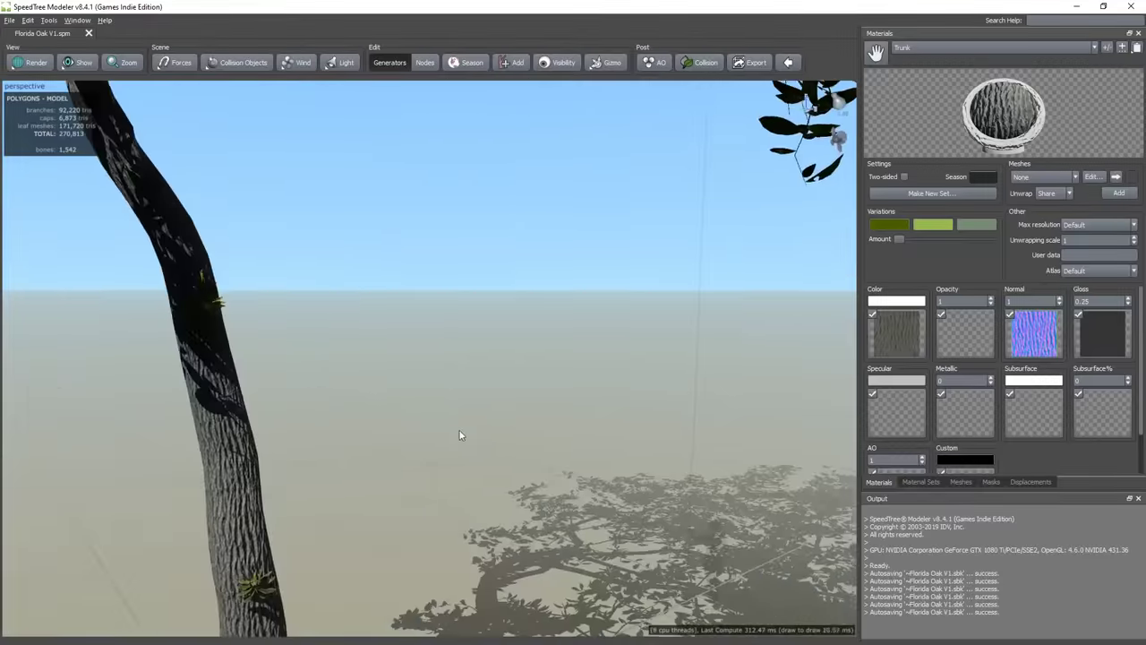
scroll(489, 421, "down", 6)
middle_click_drag(491, 420, 532, 435)
left_click_drag(532, 435, 564, 346)
scroll(564, 346, "up", 3)
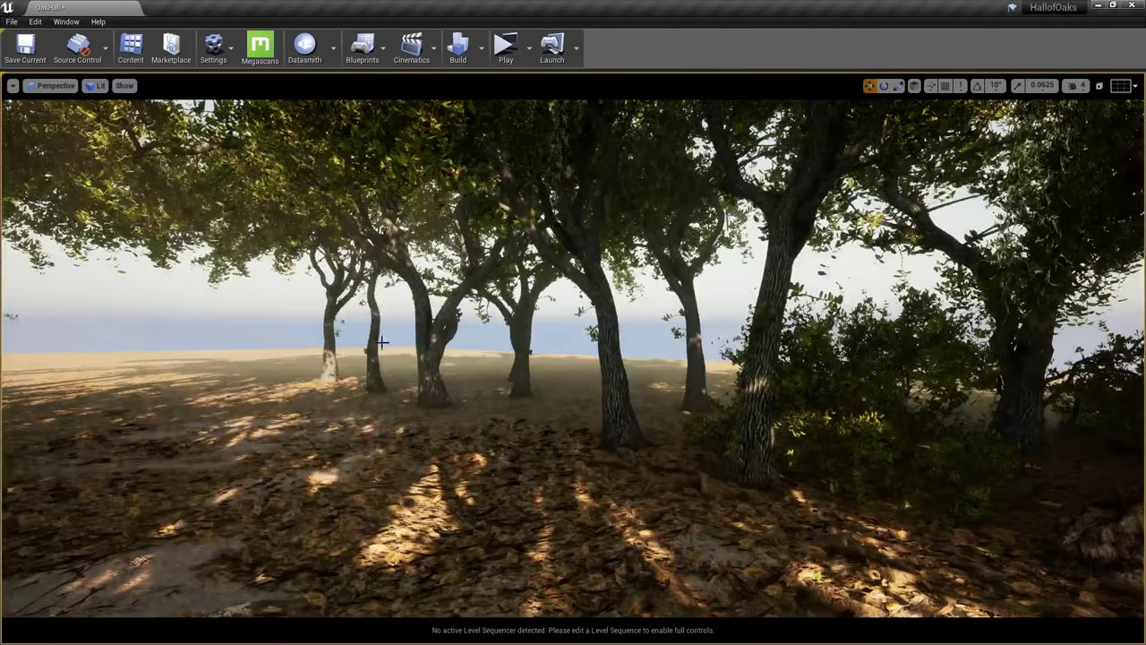
Switch to Unreal Editor, show the hidden scene icons, and pilot the CineCameraActor2 camera
key("g")
left_click(394, 301)
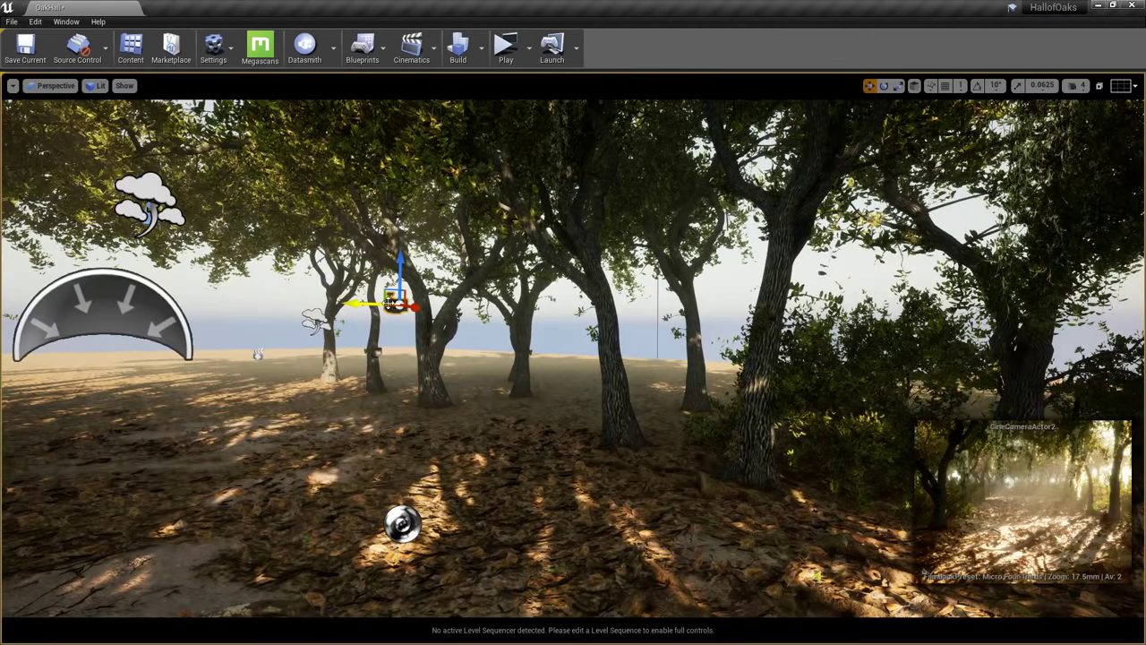
key("ctrl+shift+p")
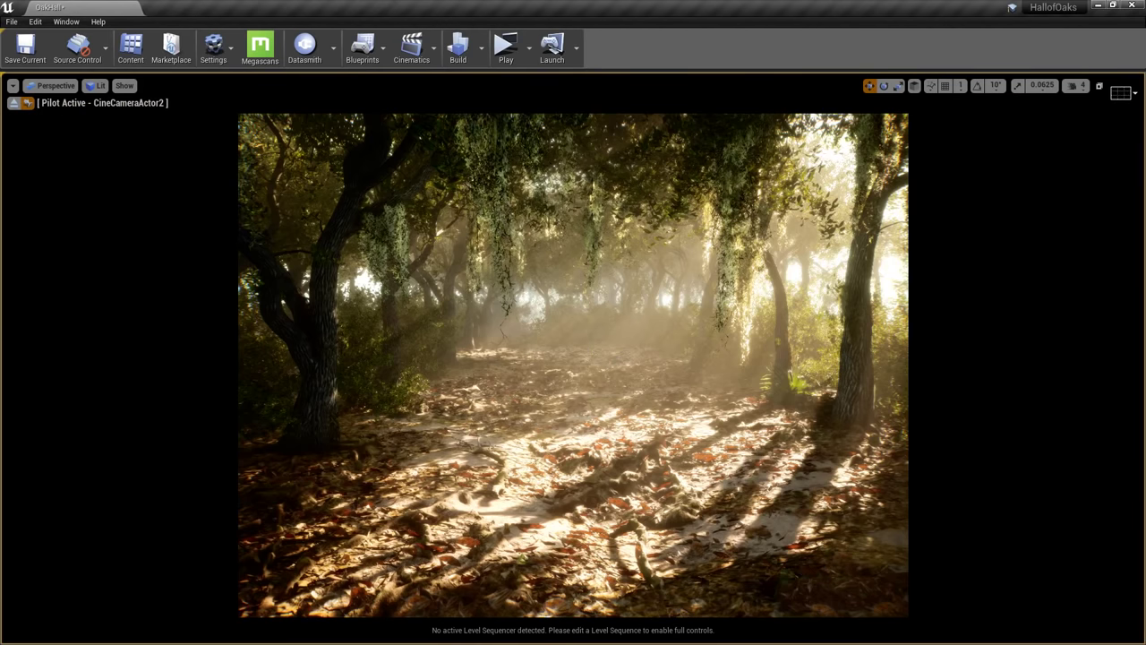
Select the Light Source directional light among the trees and bring its details into view beside the piloted camera shot
right_click_drag(614, 381, 700, 326)
key("g")
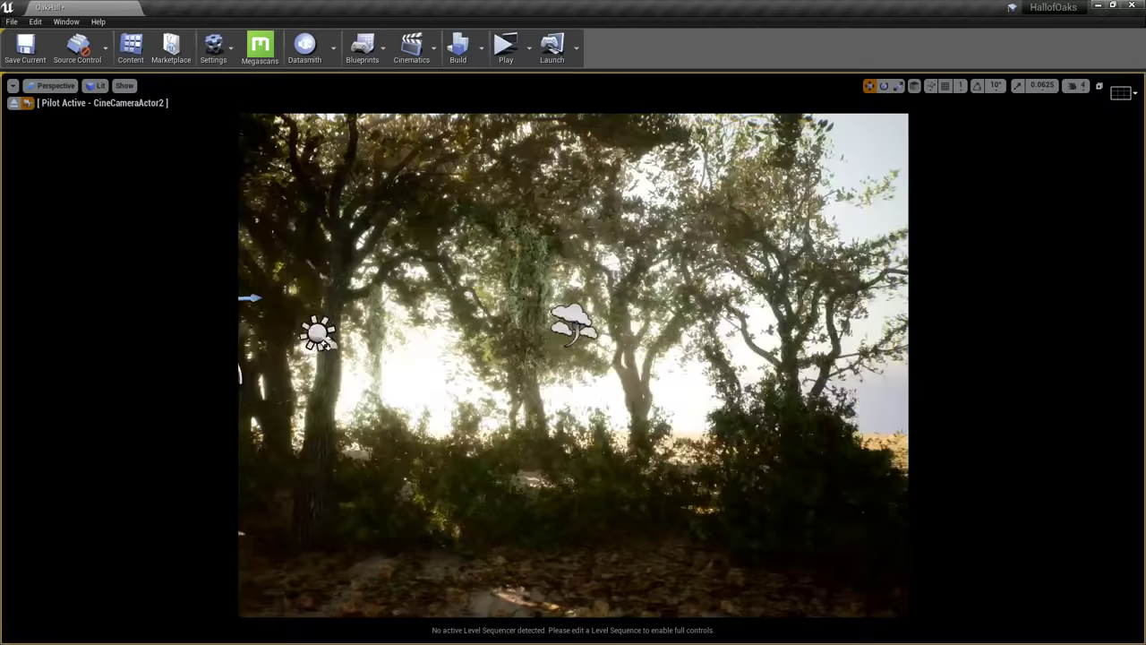
right_click_drag(582, 339, 582, 340)
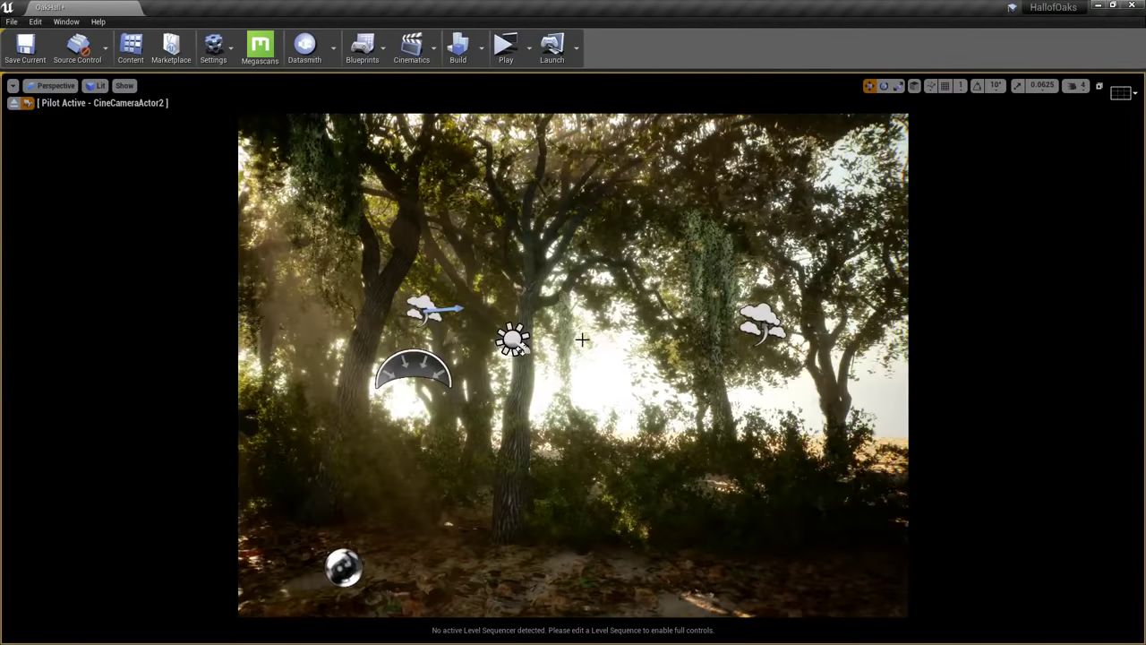
left_click(513, 339)
right_click_drag(513, 338, 464, 331)
left_click_drag(0, 94, 979, 116)
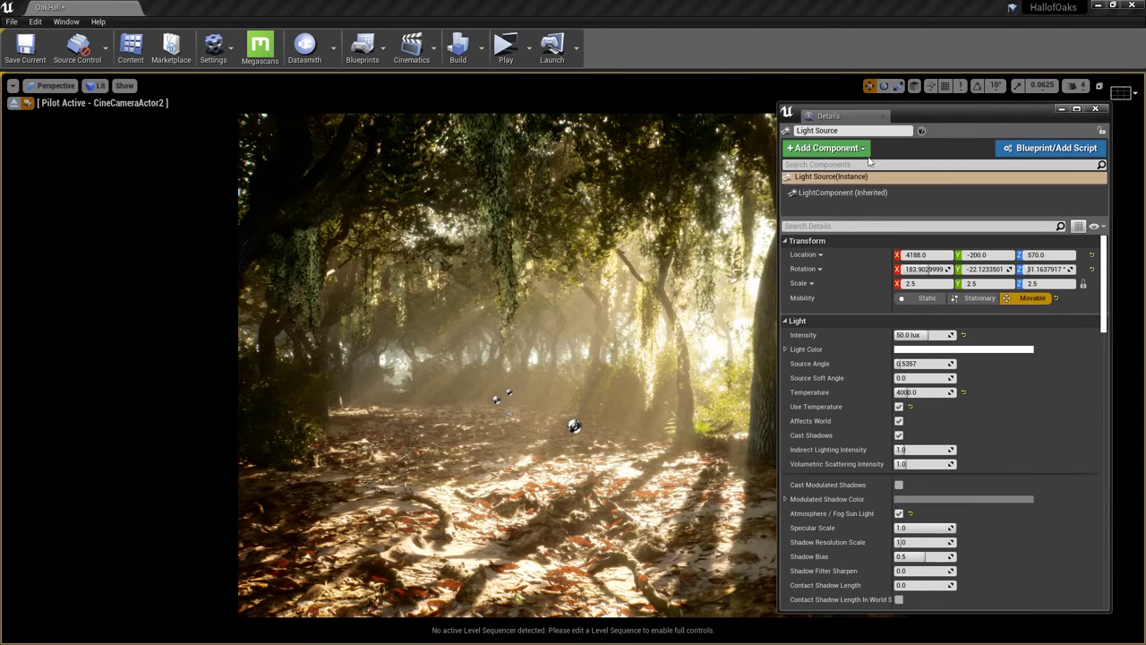
Try intensities of 100, 200 and 25 lux on the Light Source and set it back to 50 lux
left_click(925, 335)
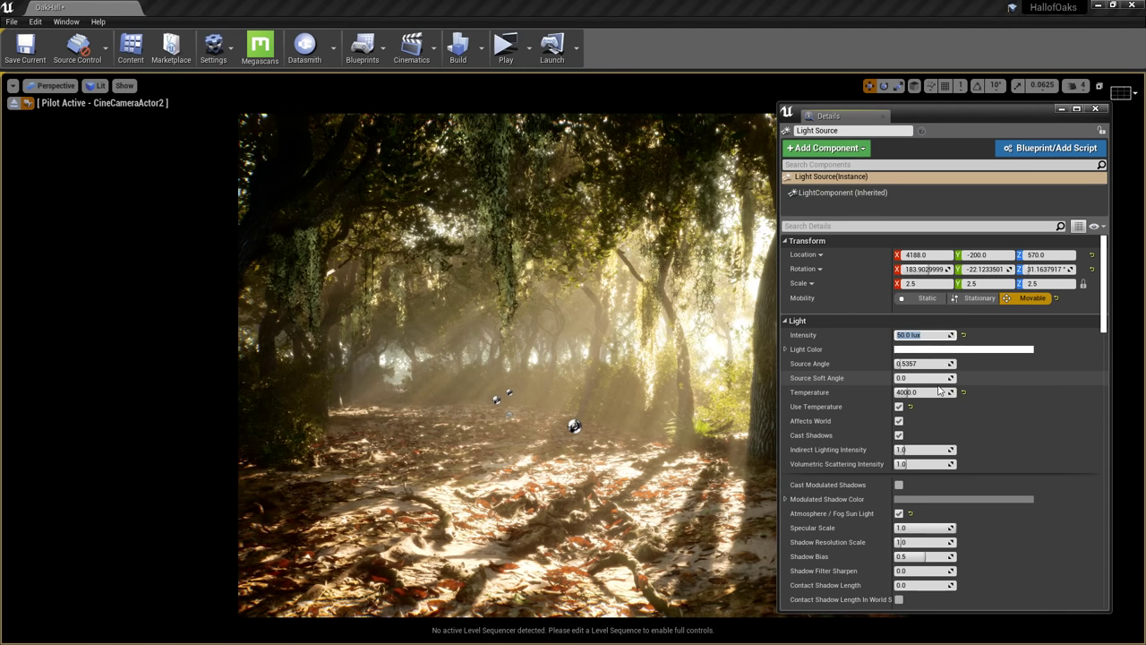
type("10")
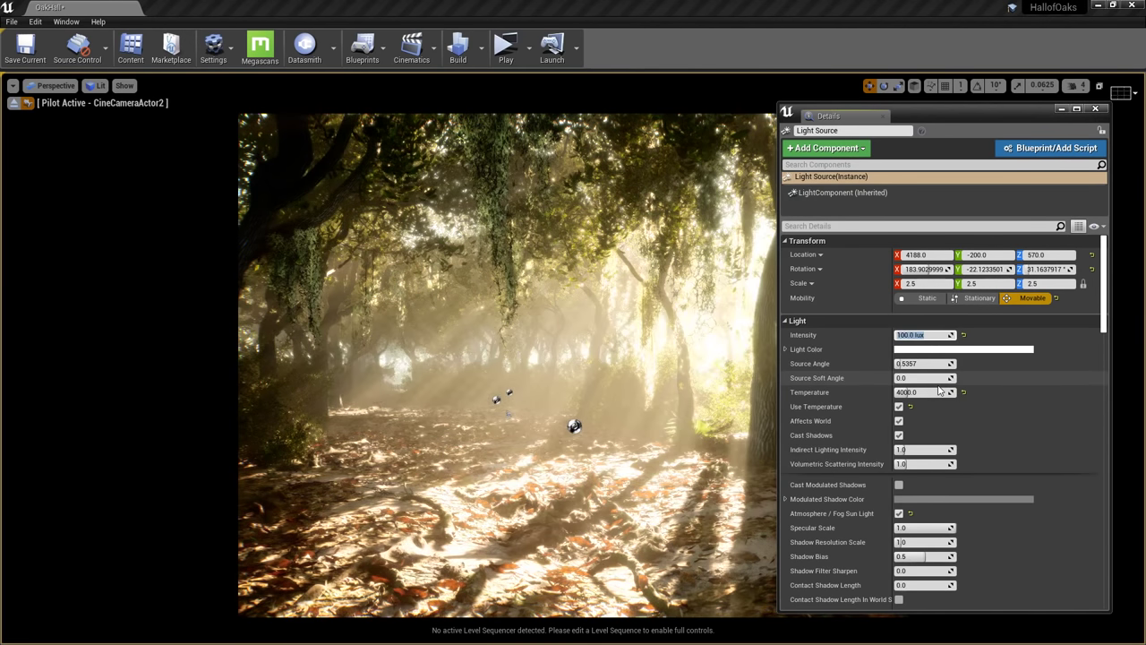
type("200")
key("Return")
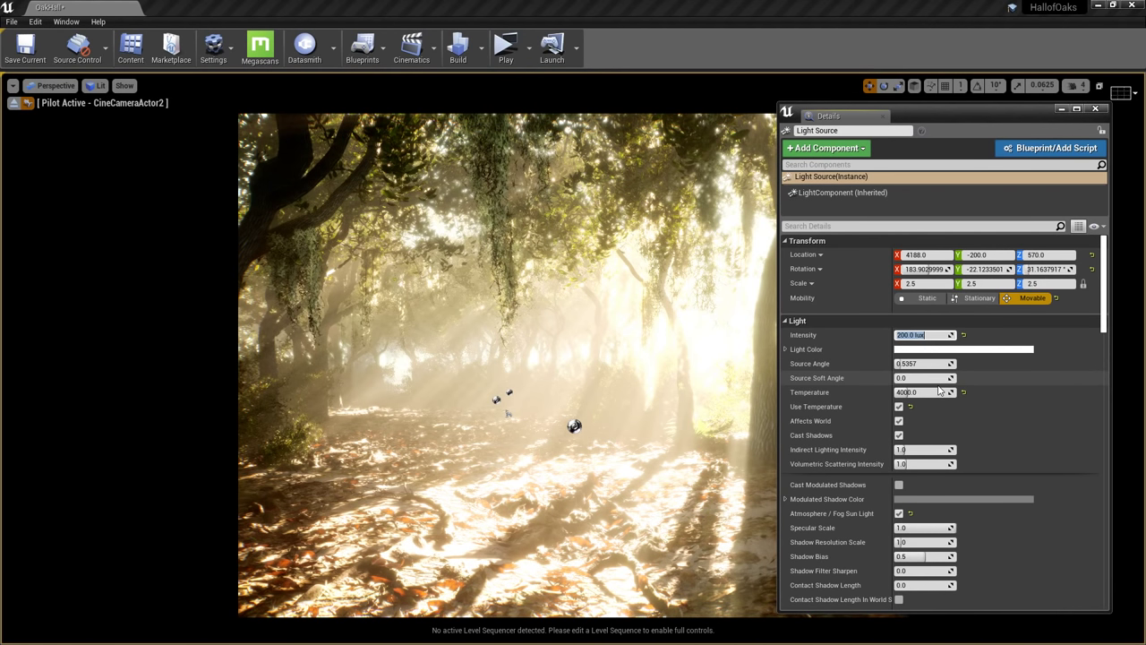
type("25")
key("Return")
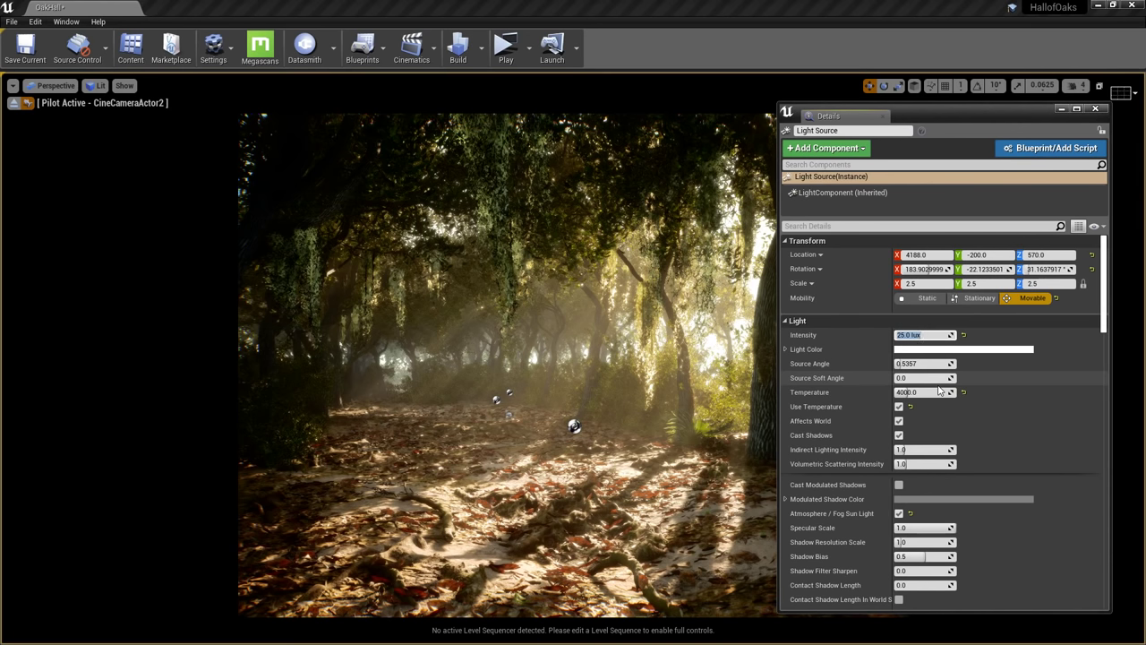
type("50")
key("Return")
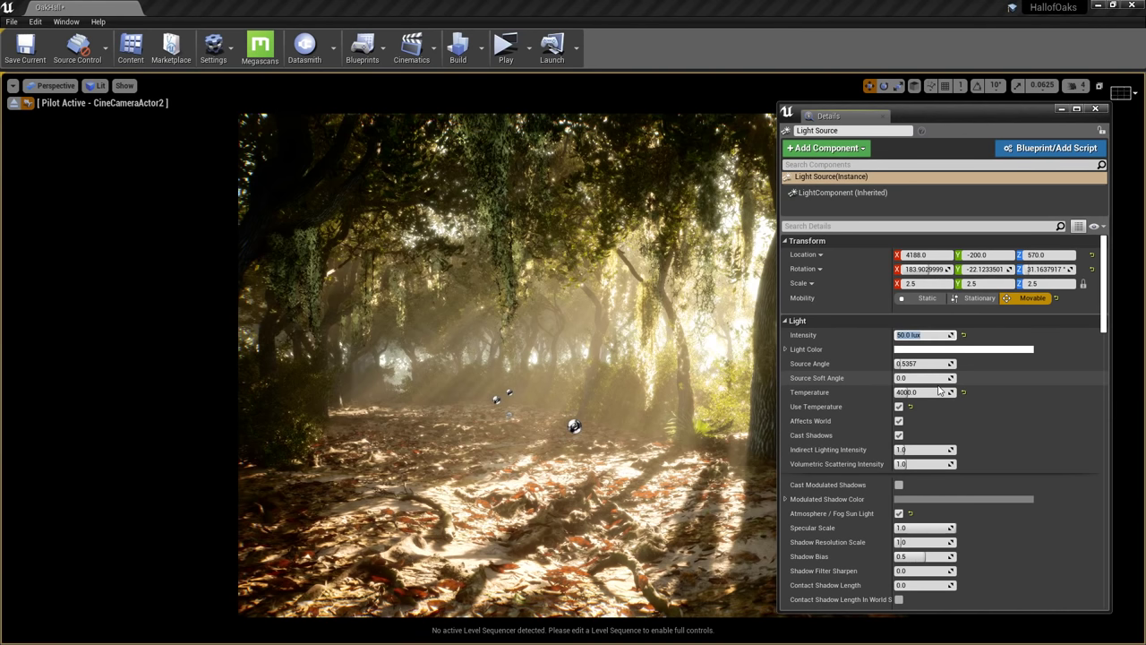
Try a colour temperature of 6500 on the Light Source and set it back to 4000
left_click(933, 393)
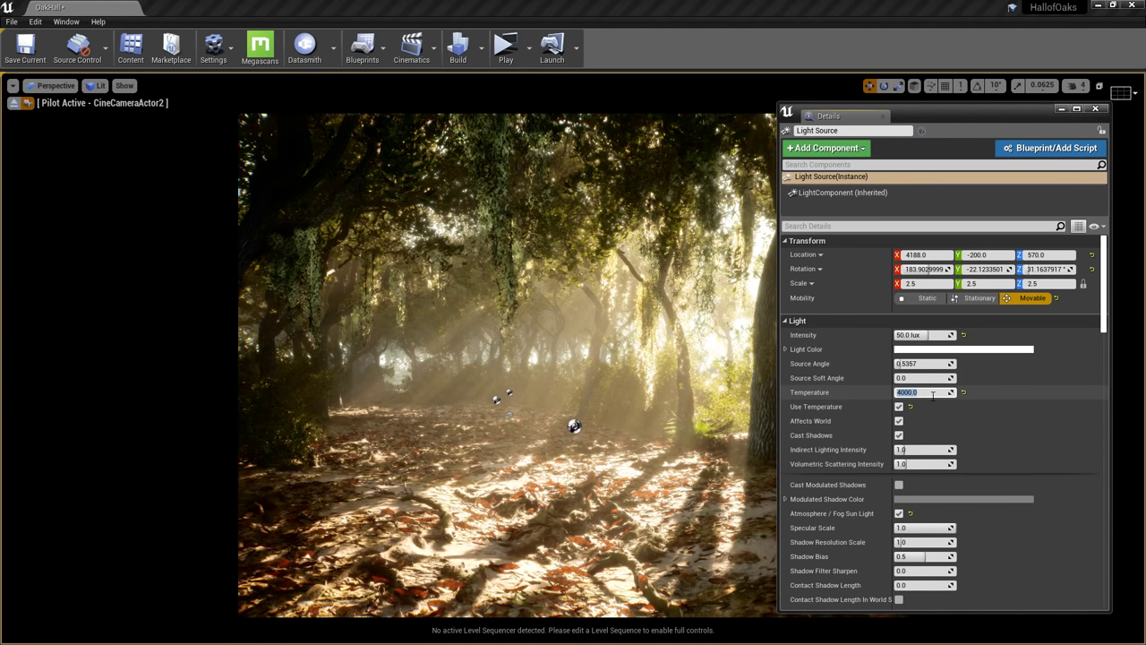
type("6500")
key("Return")
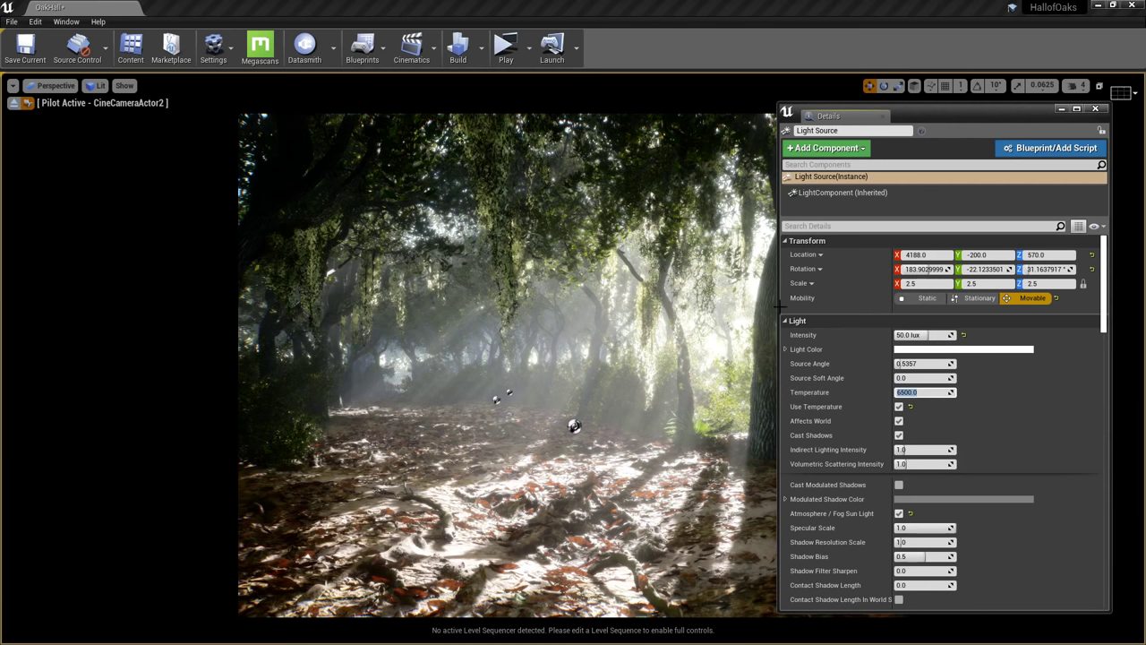
type("4000")
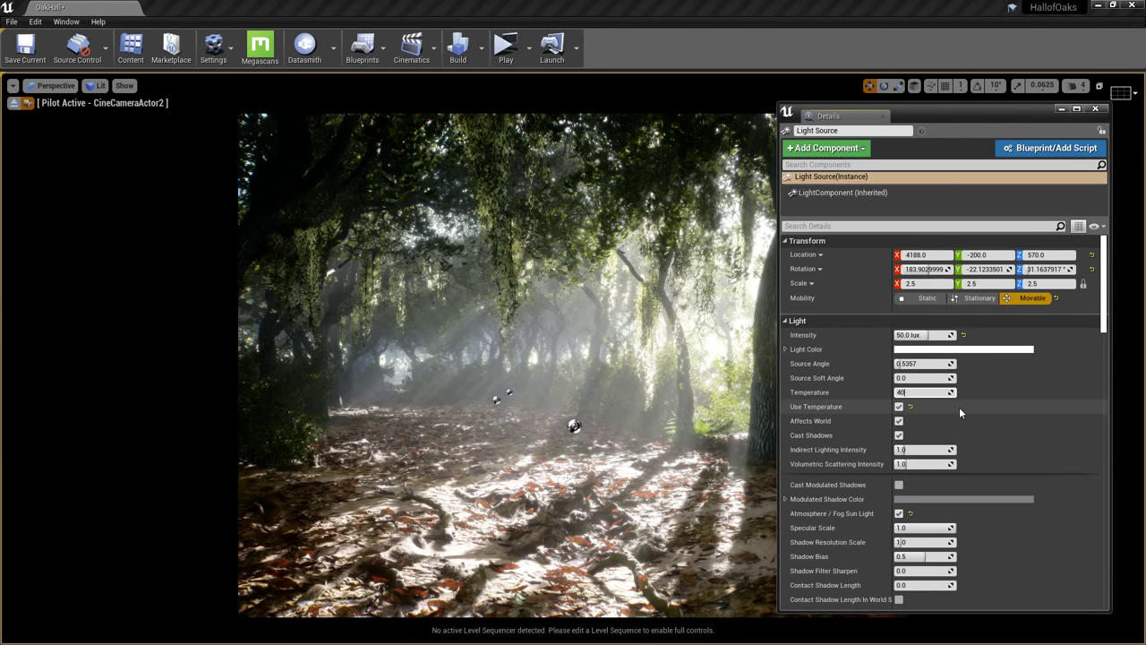
key("Return")
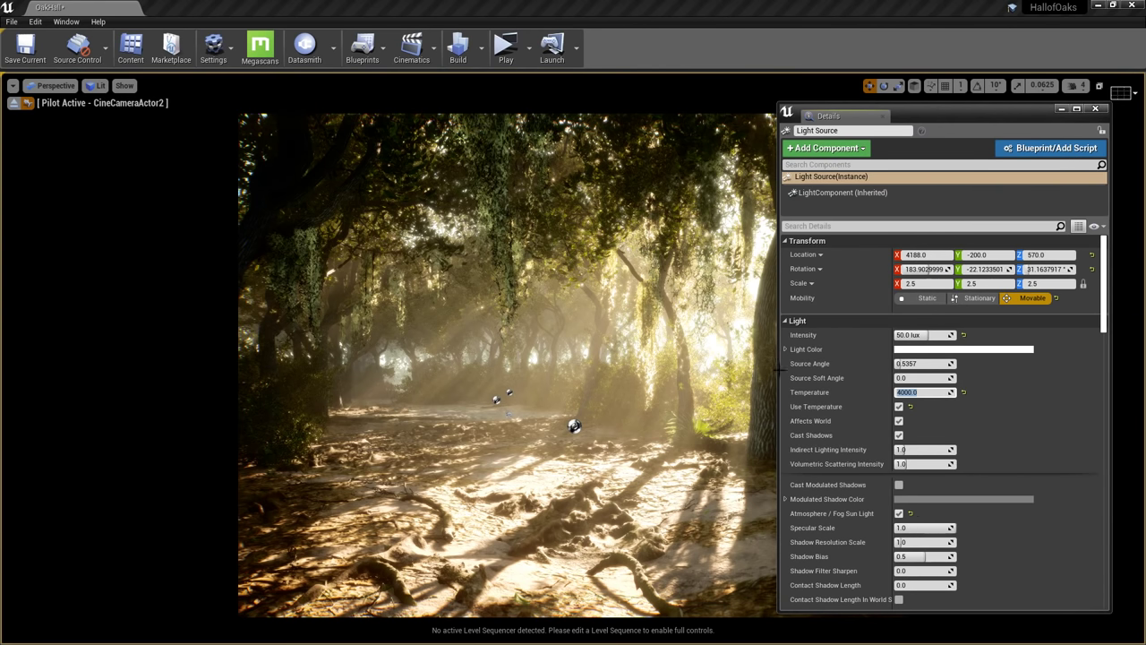
Turn the Light Source's Atmosphere / Fog Sun Light option off and on again to compare the fog
scroll(923, 451, "down", 4)
scroll(924, 448, "down", 1)
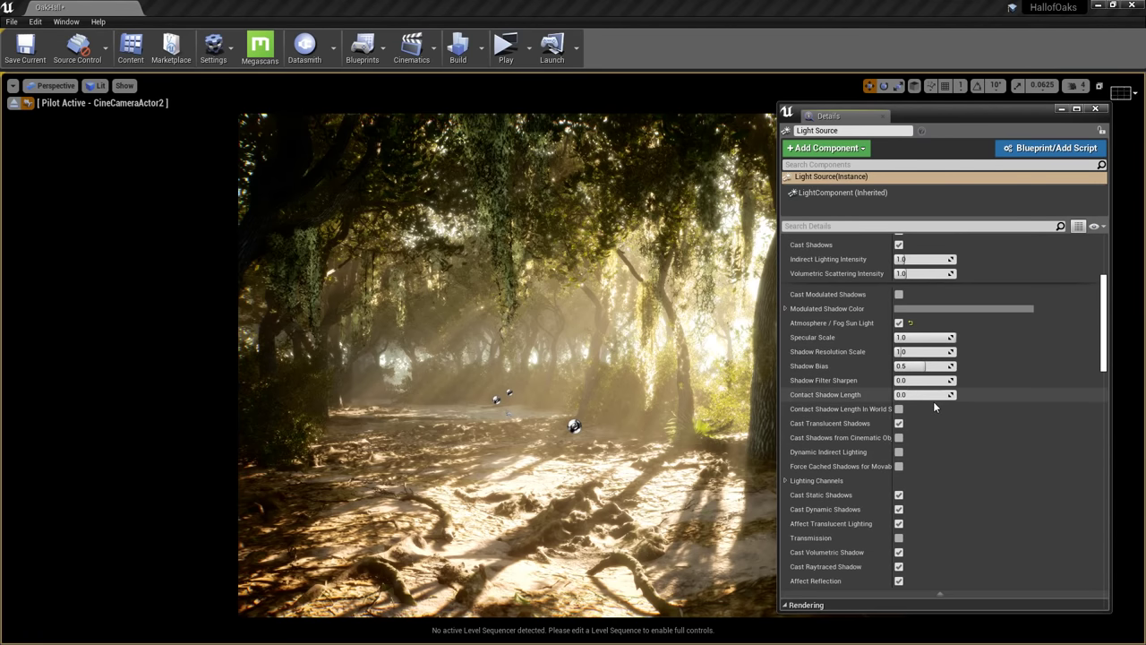
left_click(899, 322)
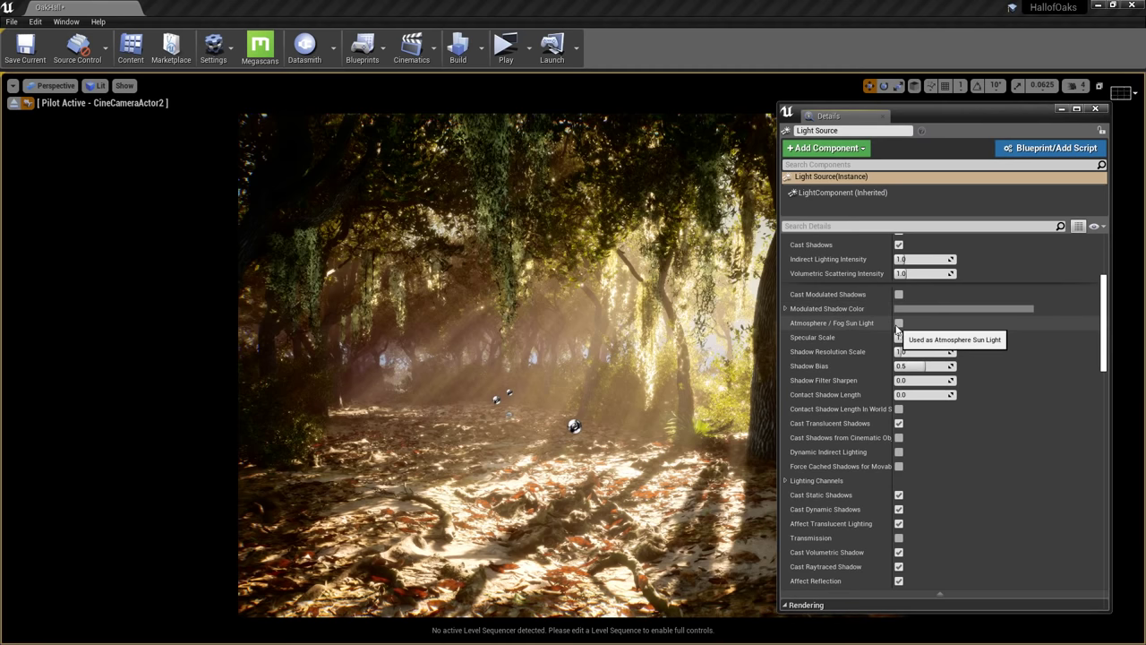
left_click(899, 323)
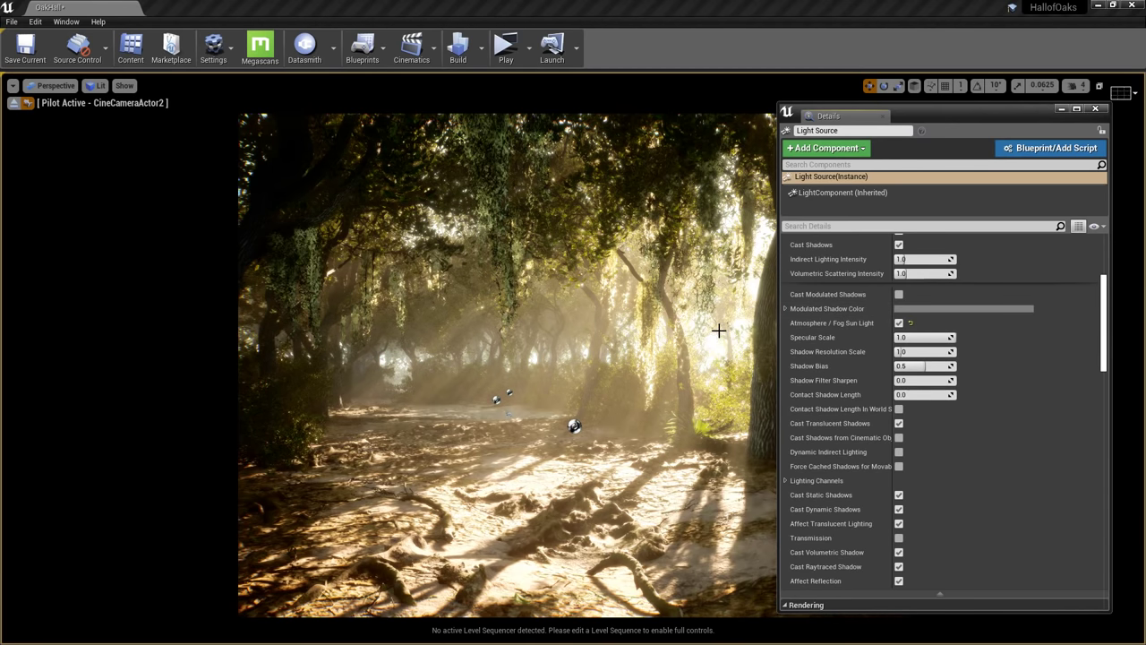
Toggle the Light Source's Light Shaft Occlusion repeatedly to compare its effect, leaving it enabled
scroll(1005, 463, "down", 4)
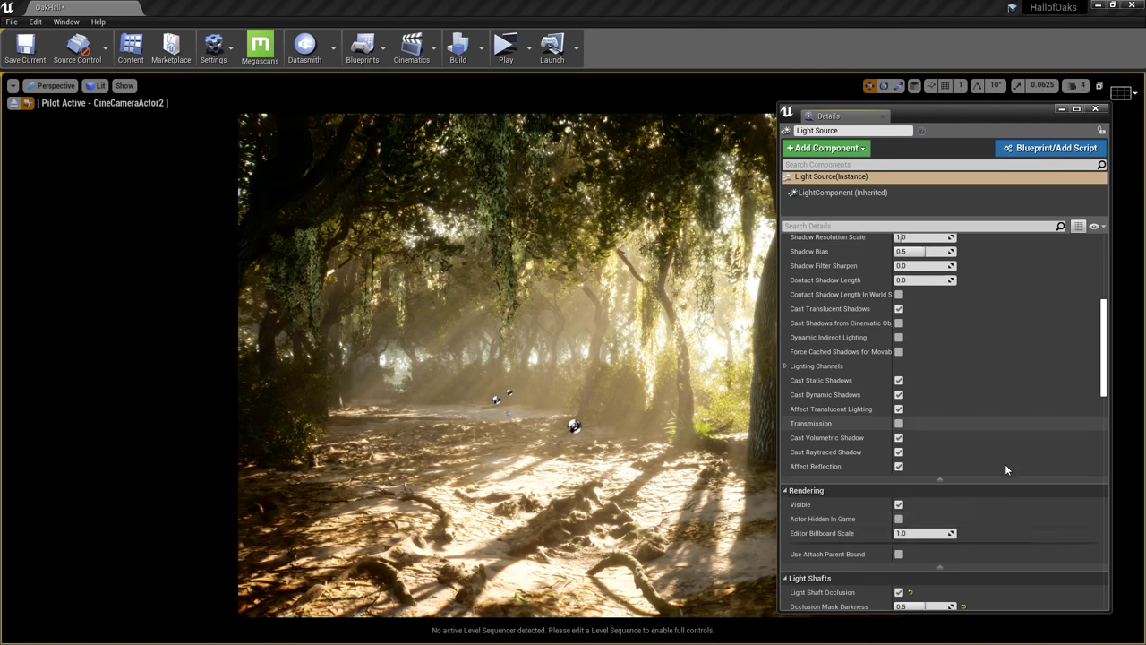
scroll(1004, 463, "down", 3)
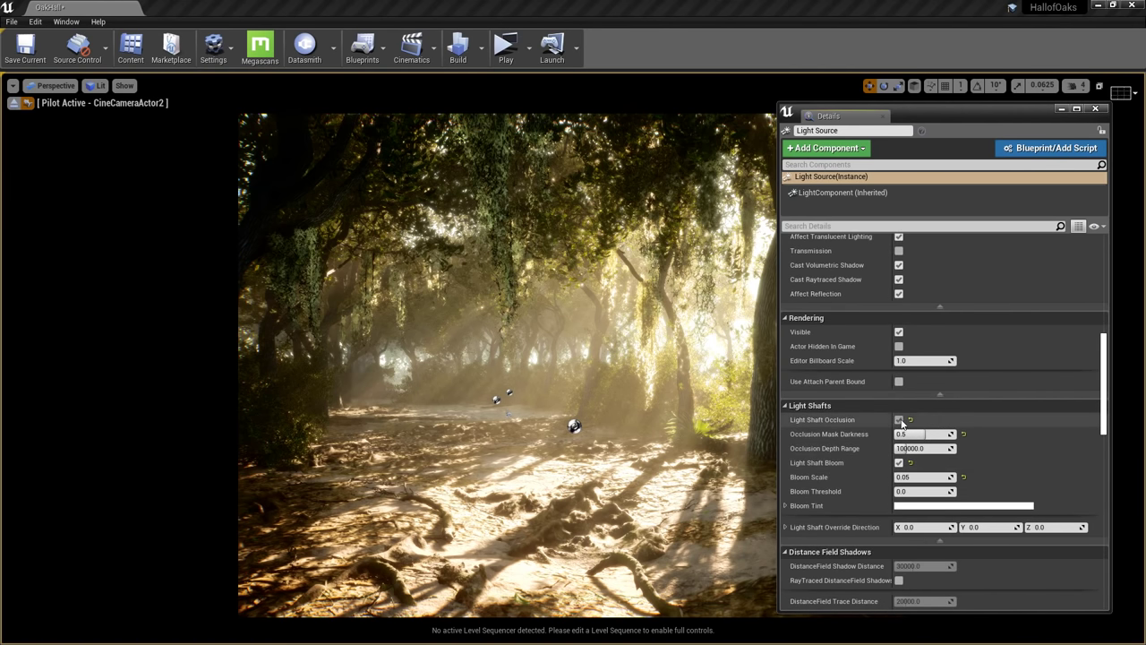
left_click(899, 420)
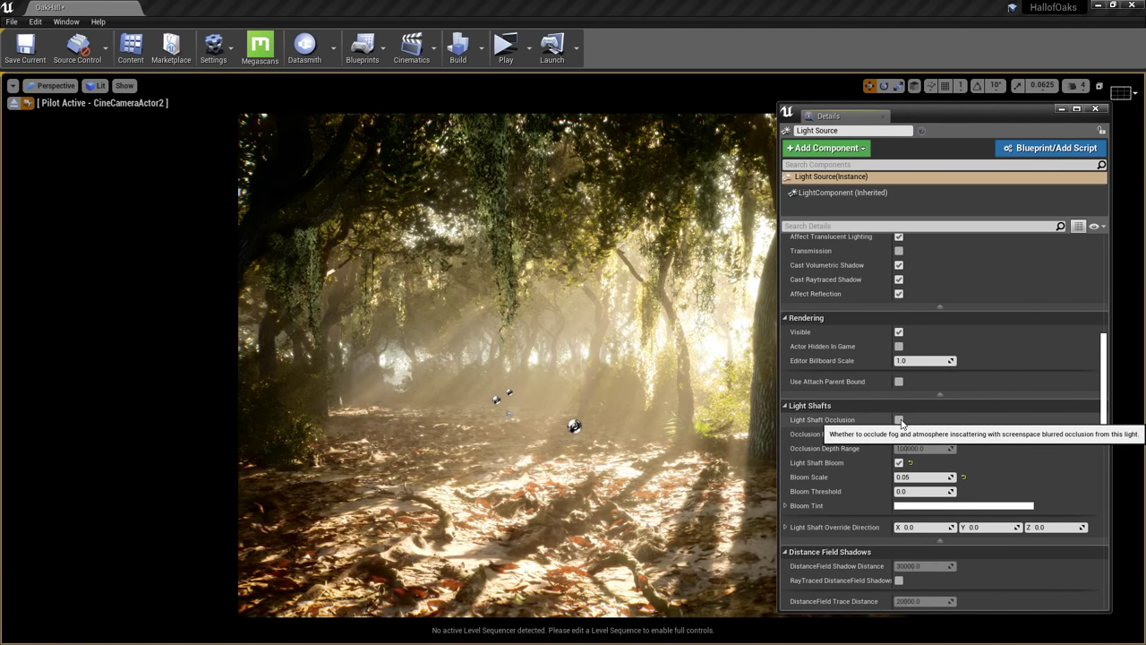
left_click(899, 419)
left_click(901, 422)
left_click(901, 422)
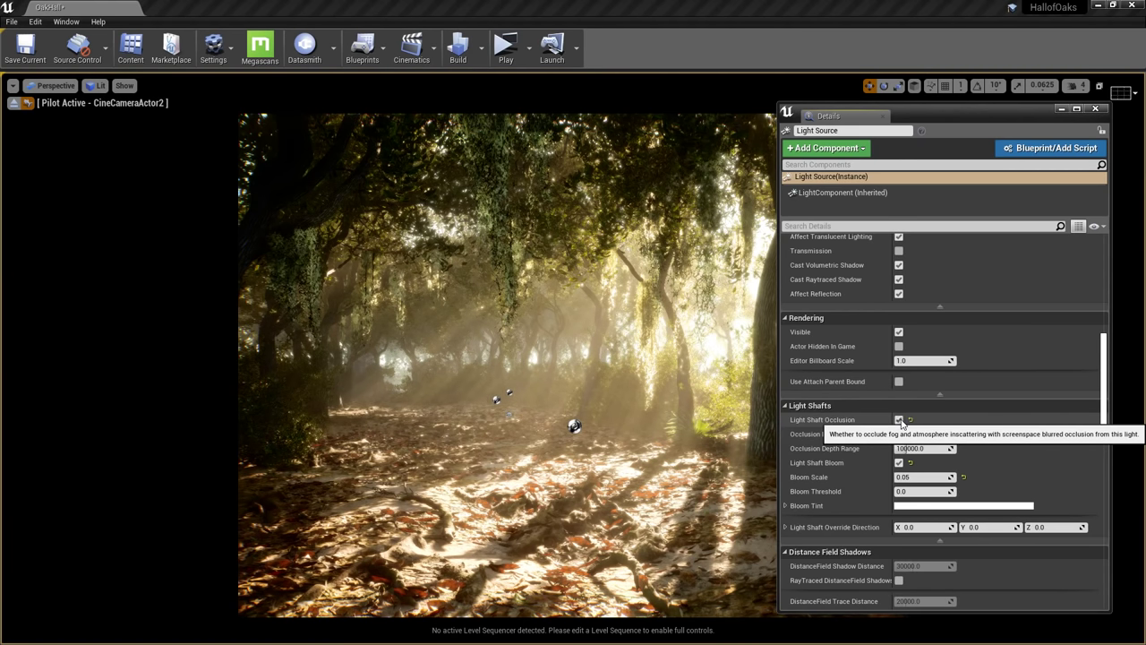
left_click(902, 423)
left_click(899, 420)
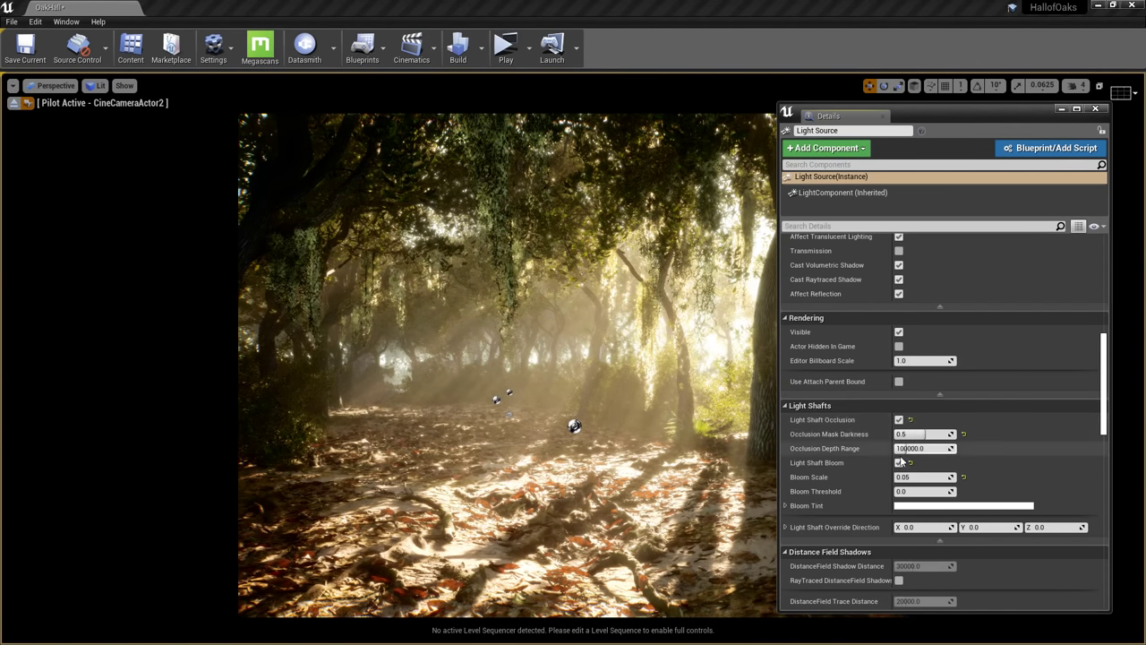
Toggle the Light Source's Light Shaft Bloom repeatedly to compare its effect, leaving it enabled
scroll(974, 473, "down", 3)
left_click(901, 388)
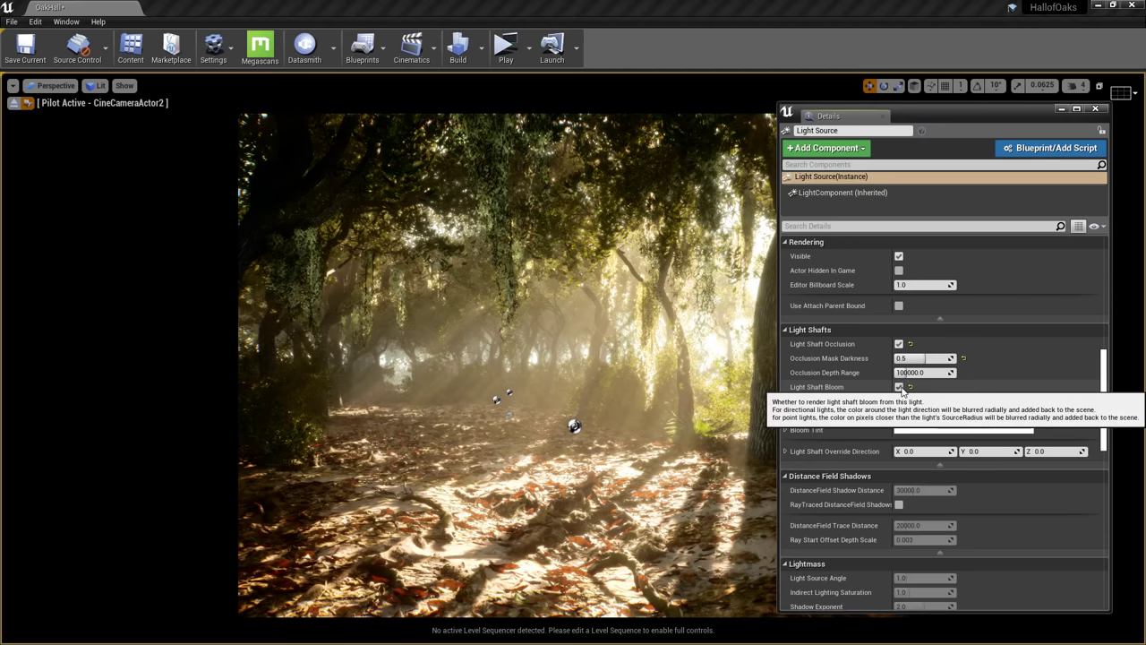
left_click(901, 389)
left_click(899, 387)
left_click(899, 387)
left_click(899, 386)
left_click(899, 387)
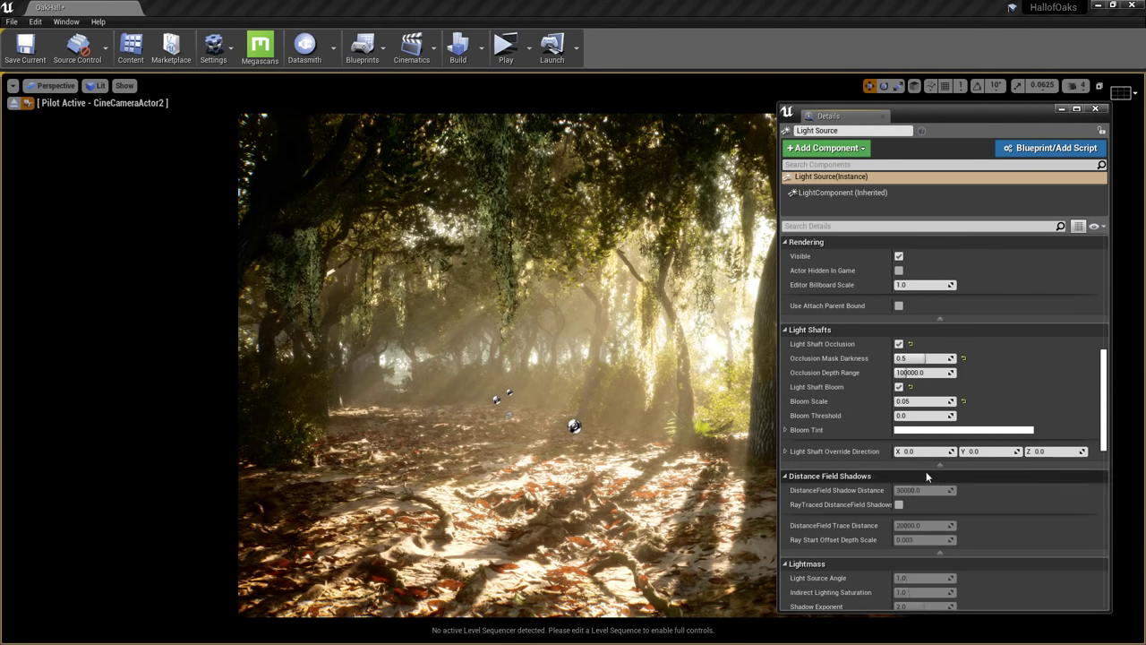
scroll(942, 462, "up", 6)
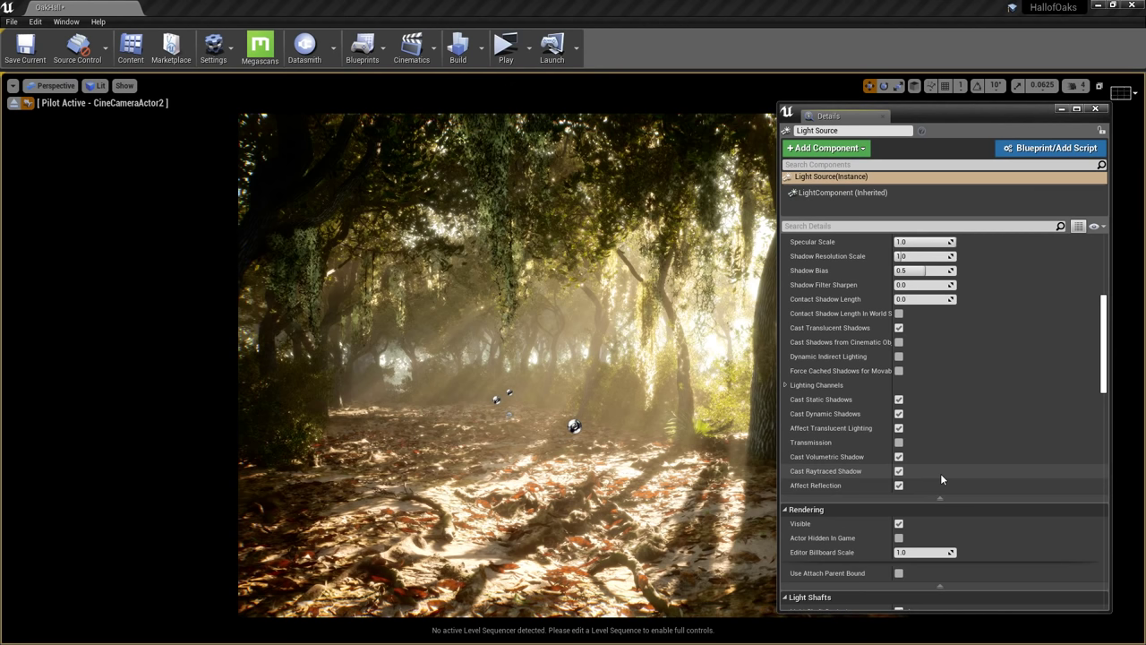
scroll(940, 438, "up", 8)
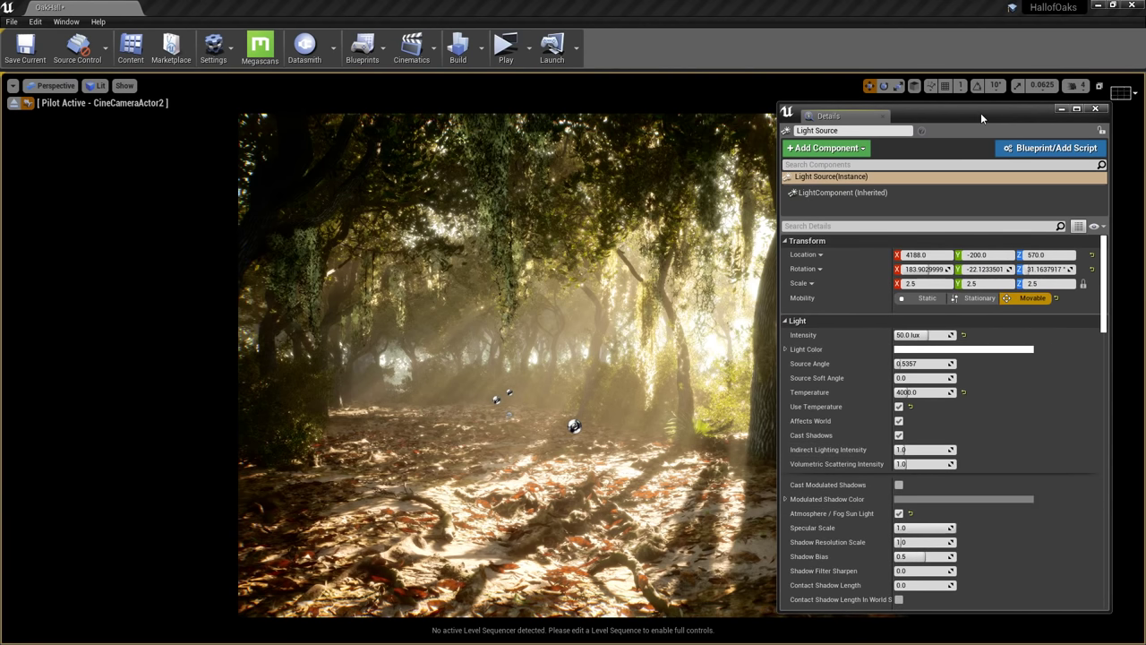
Put away the Light Source's details and bring the SkyLight's details beside the forest view
left_click_drag(981, 116, 0, 54)
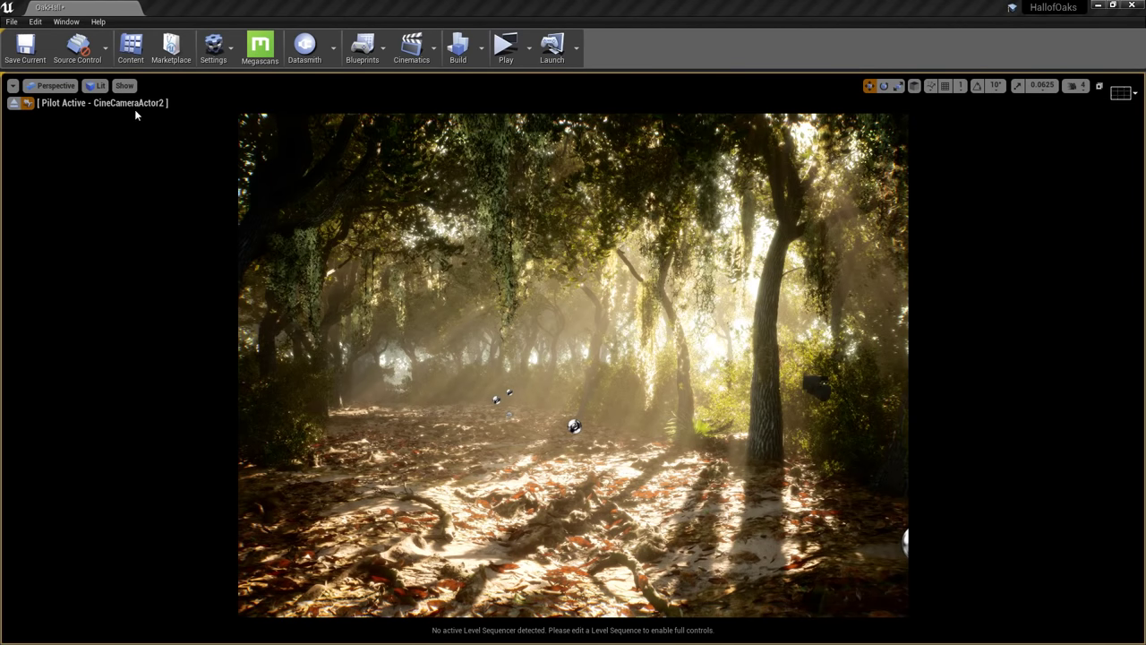
left_click_drag(0, 65, 27, 89)
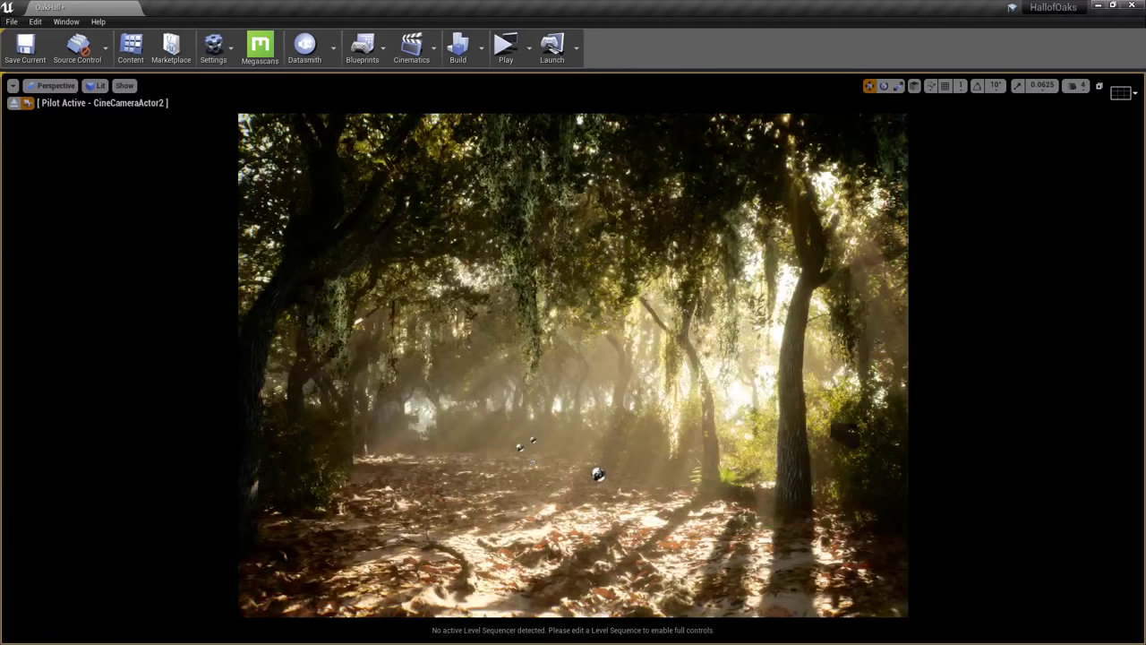
left_click_drag(0, 88, 301, 130)
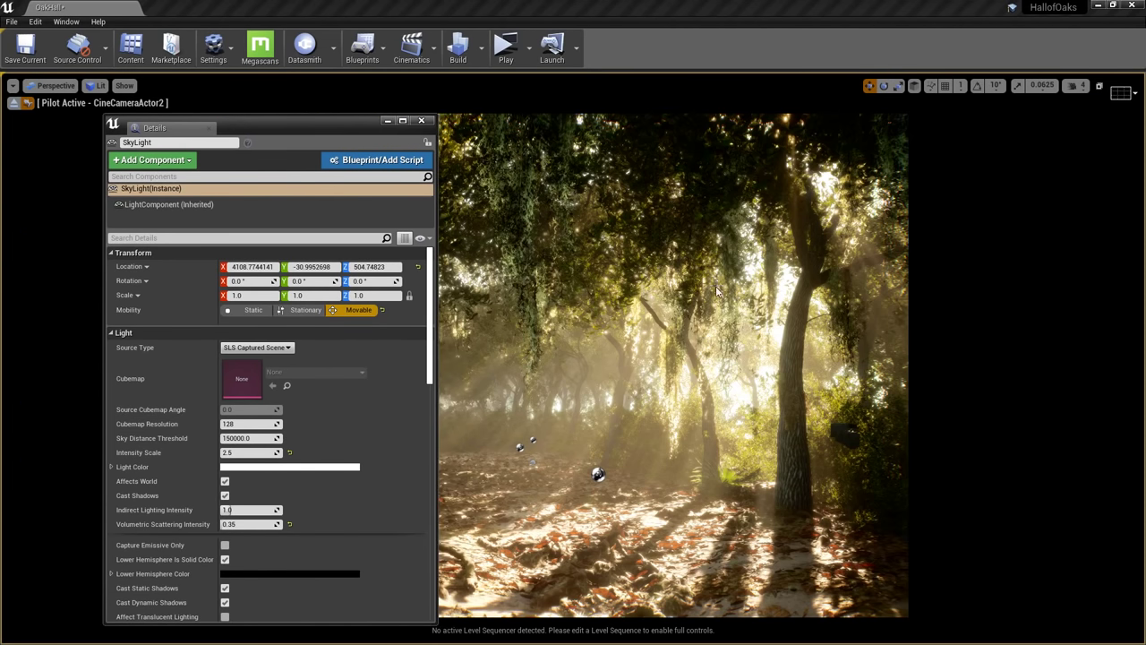
right_click_drag(714, 285, 677, 303)
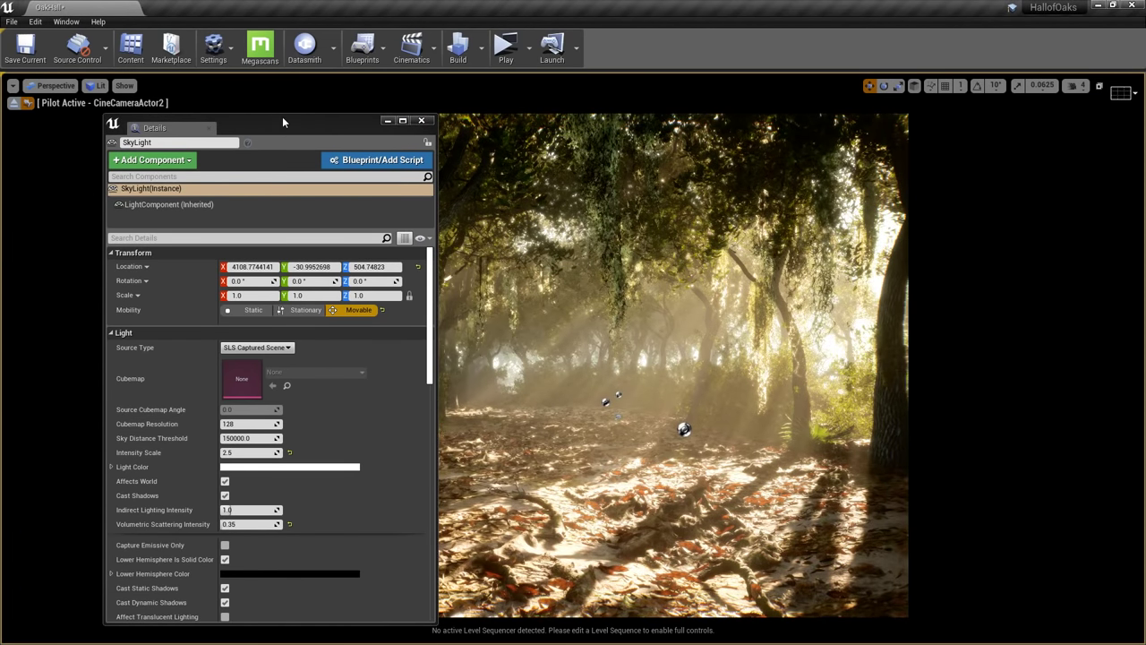
left_click_drag(282, 117, 261, 99)
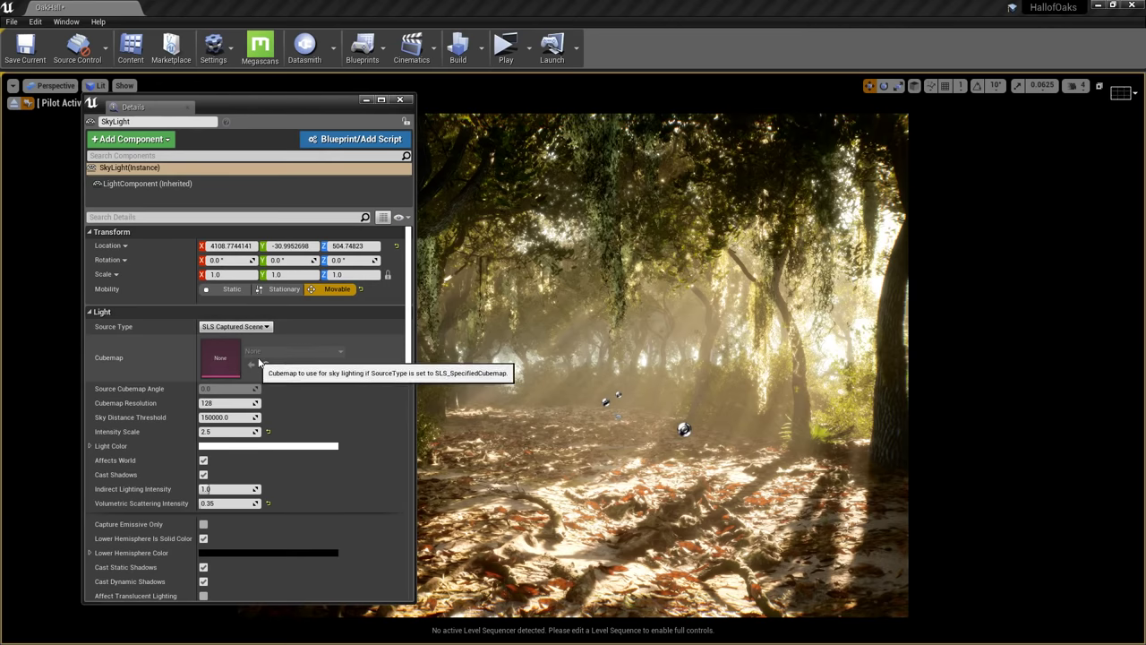
Switch the SkyLight's mobility to Stationary to compare the shading in the trees, and set it back to Movable
left_click(285, 289)
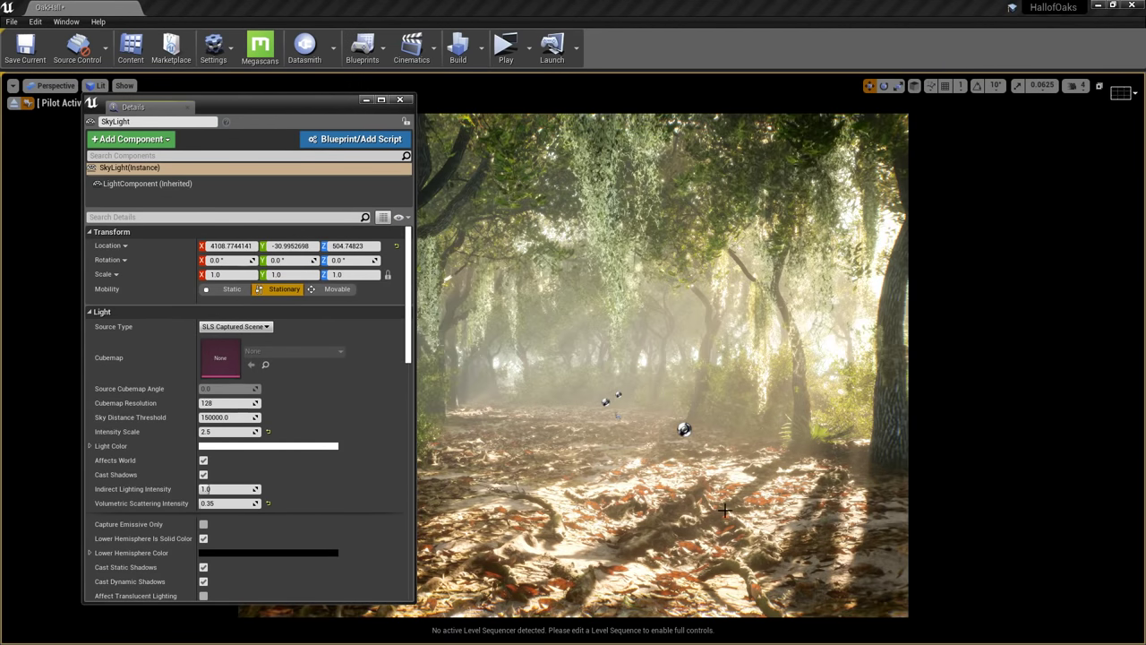
right_click_drag(725, 509, 777, 383)
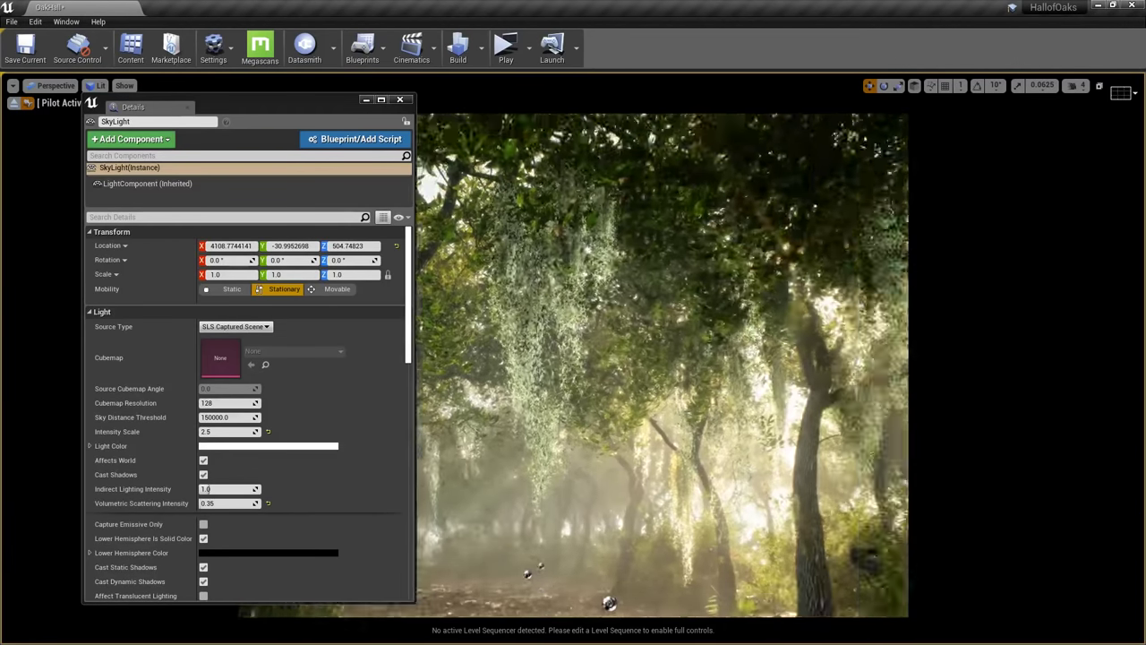
right_click_drag(609, 603, 913, 463)
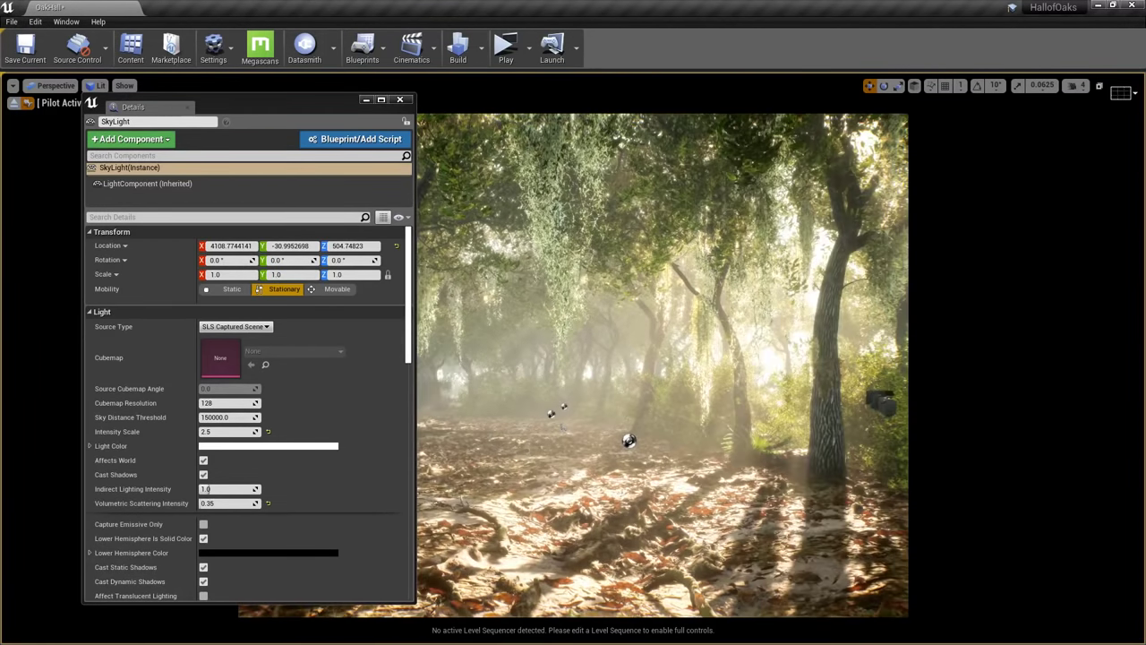
left_click(349, 291)
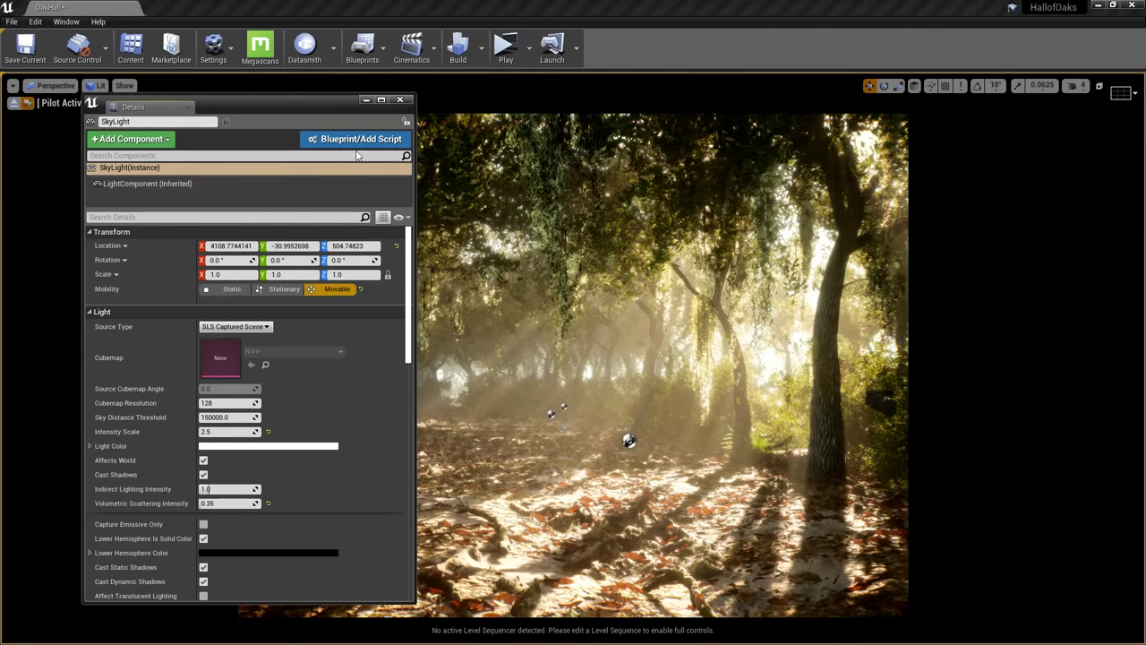
Close the SkyLight's details, select the Atmospheric Fog actor in the scene and show its details
left_click(400, 98)
right_click_drag(1038, 272, 1043, 242)
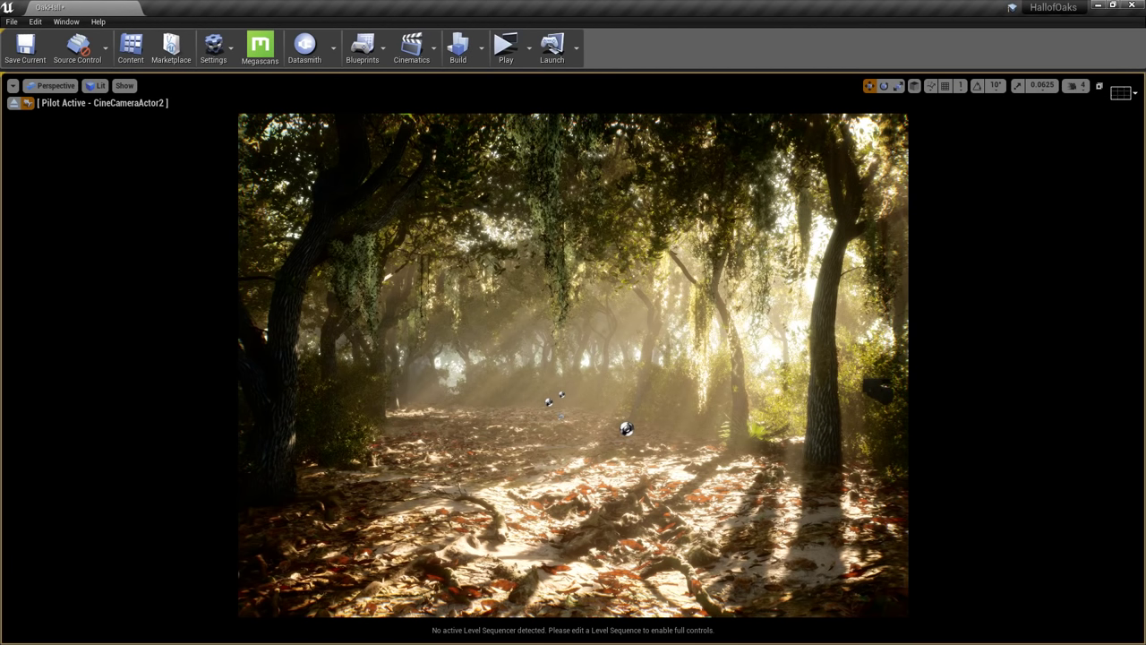
mouse_move(1145, 98)
left_mouse_down()
mouse_move(888, 92)
mouse_move(661, 114)
mouse_move(1145, 101)
left_mouse_up()
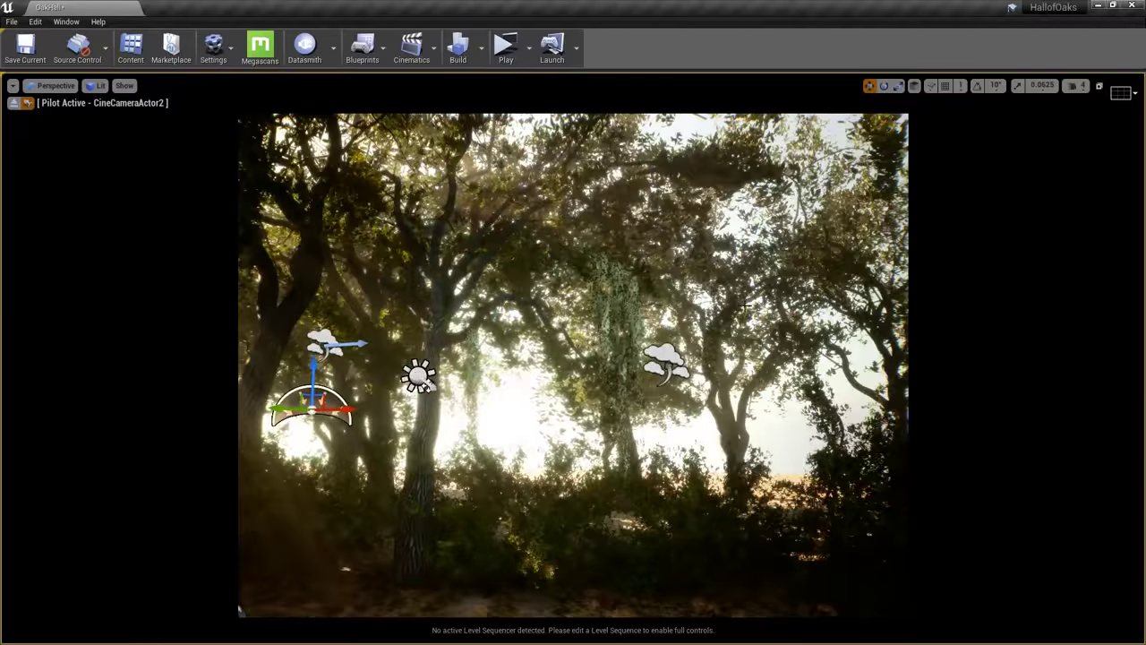
right_click_drag(501, 332, 458, 332)
left_click(482, 340)
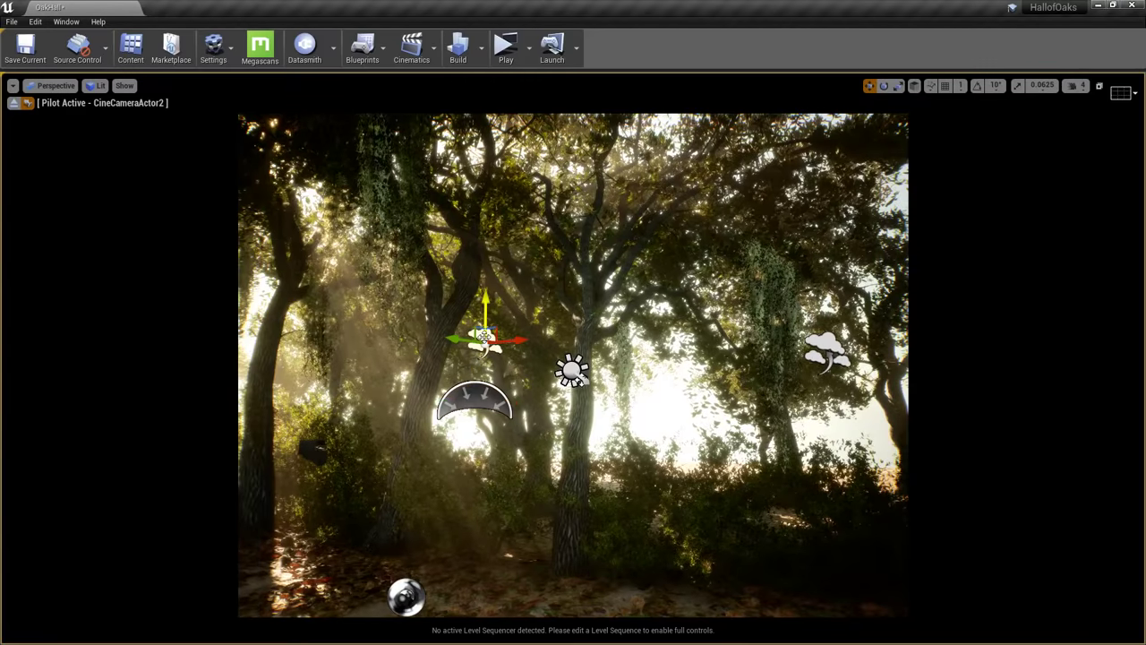
left_click_drag(0, 143, 923, 102)
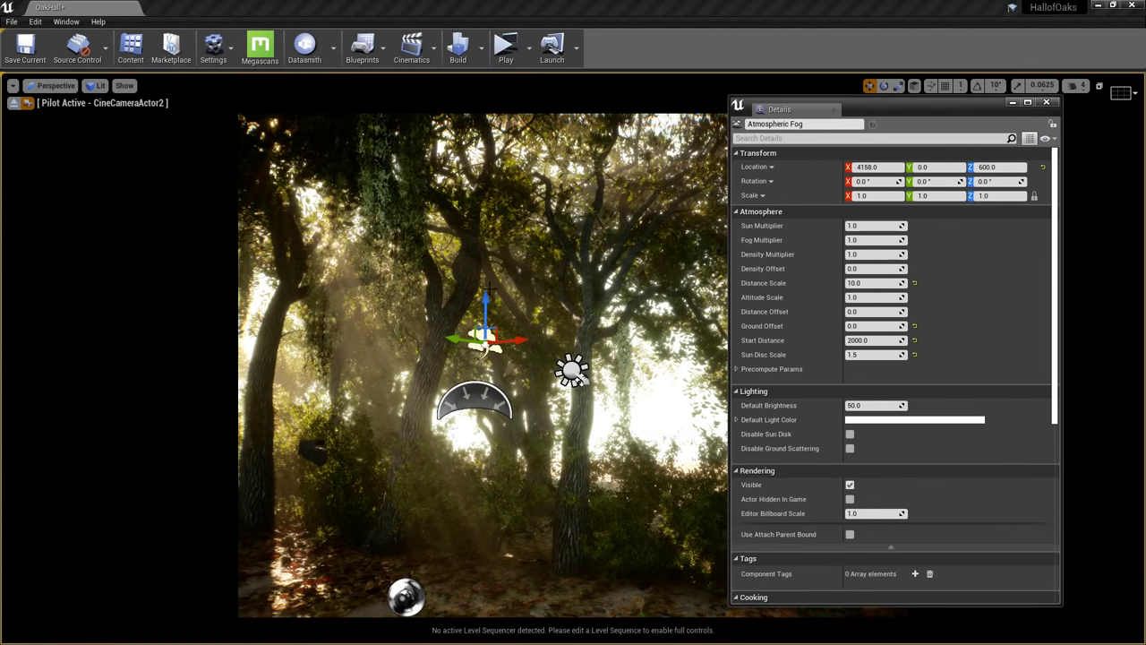
Turn the ExponentialHeightFog's Volumetric Fog option off and on again to compare the light rays
right_click_drag(573, 331, 600, 299)
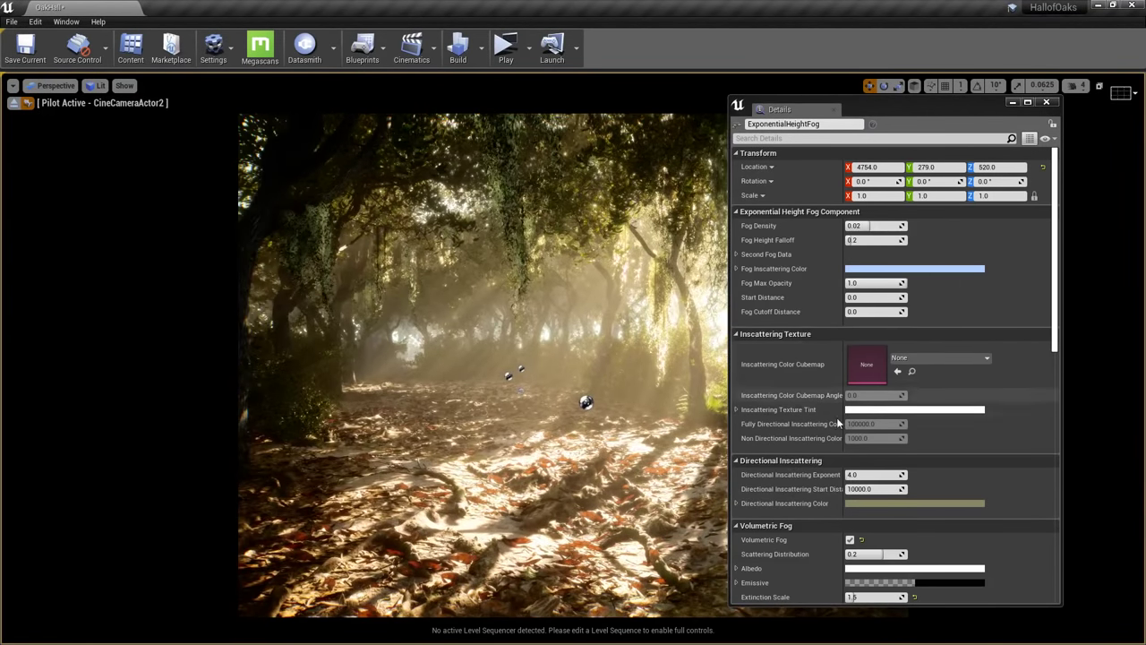
scroll(836, 417, "down", 3)
left_click(851, 430)
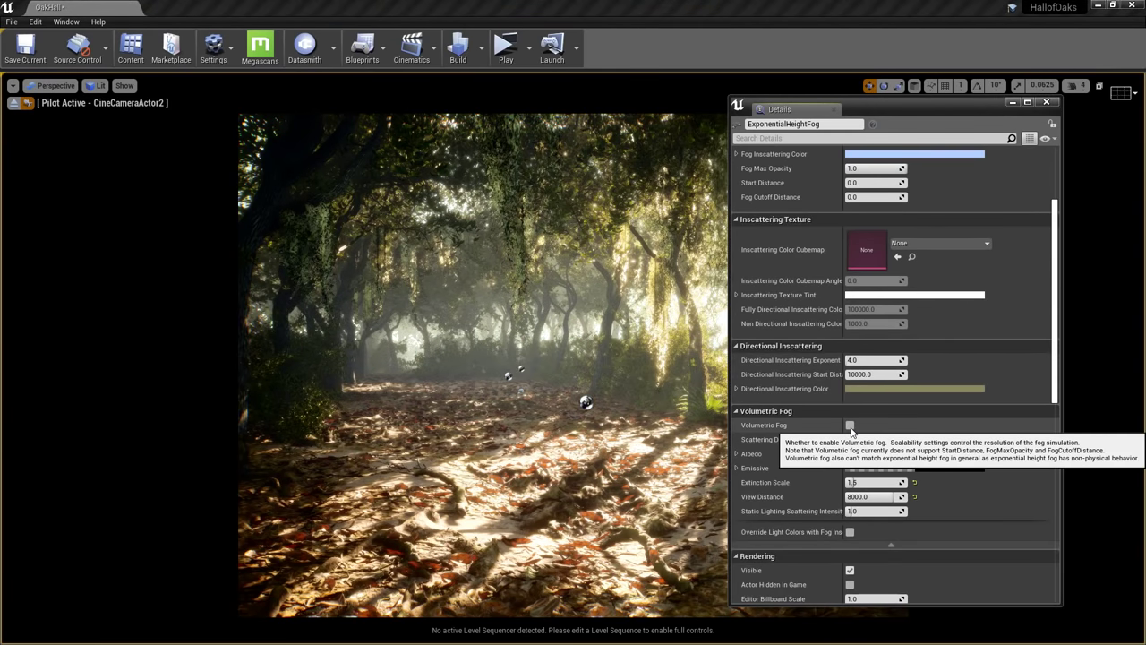
left_click(851, 428)
Try Extinction Scale values of 4 and 1 on the ExponentialHeightFog's volumetric fog, and set it back to 1.5
scroll(936, 447, "down", 3)
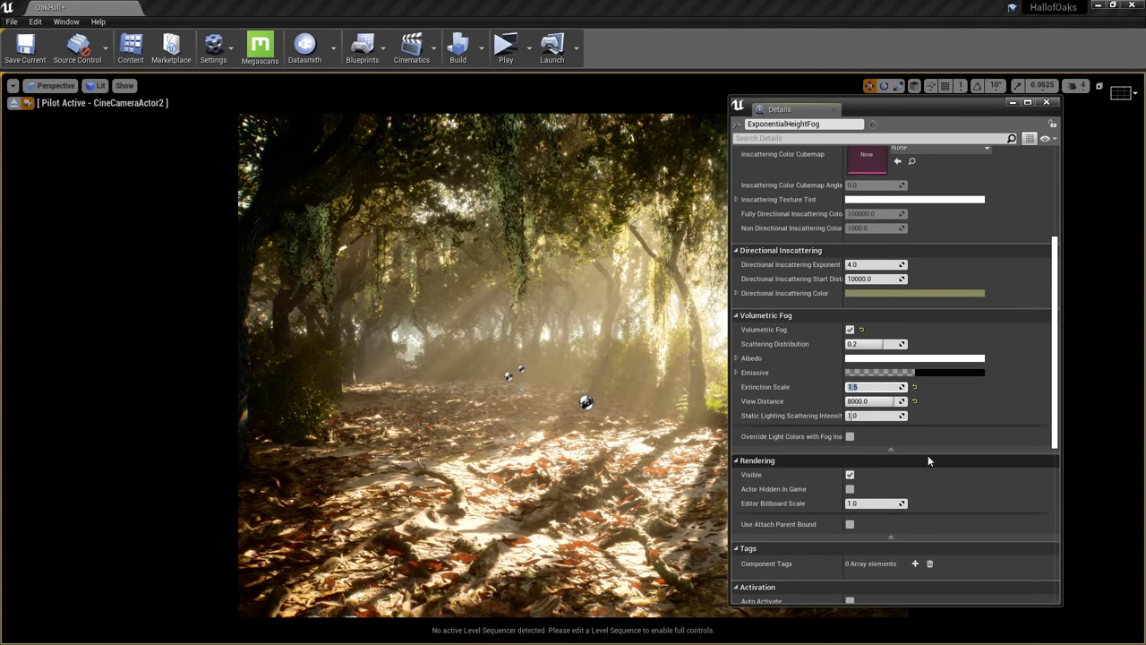
type("4")
key("Return")
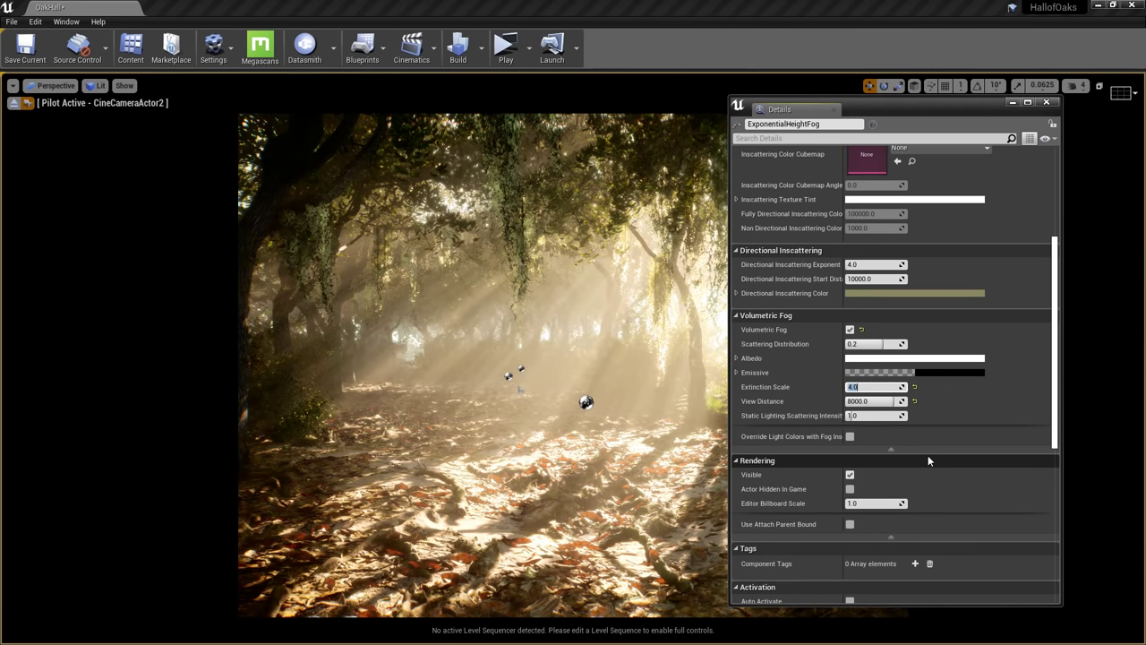
type("1")
key("Return")
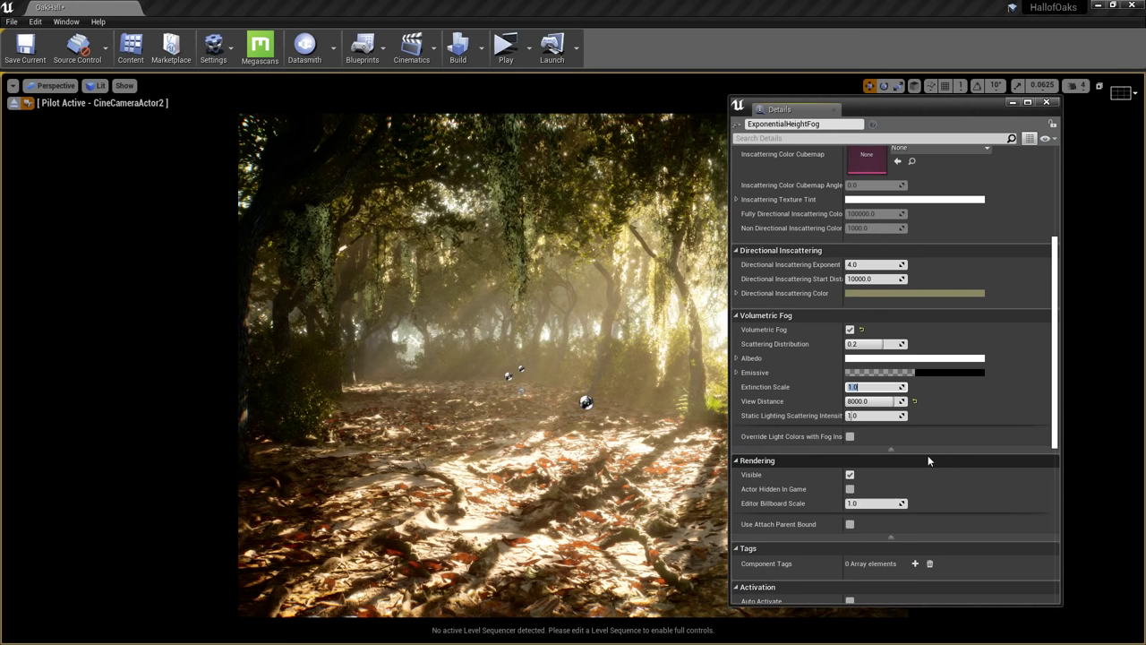
type("1.5")
key("Return")
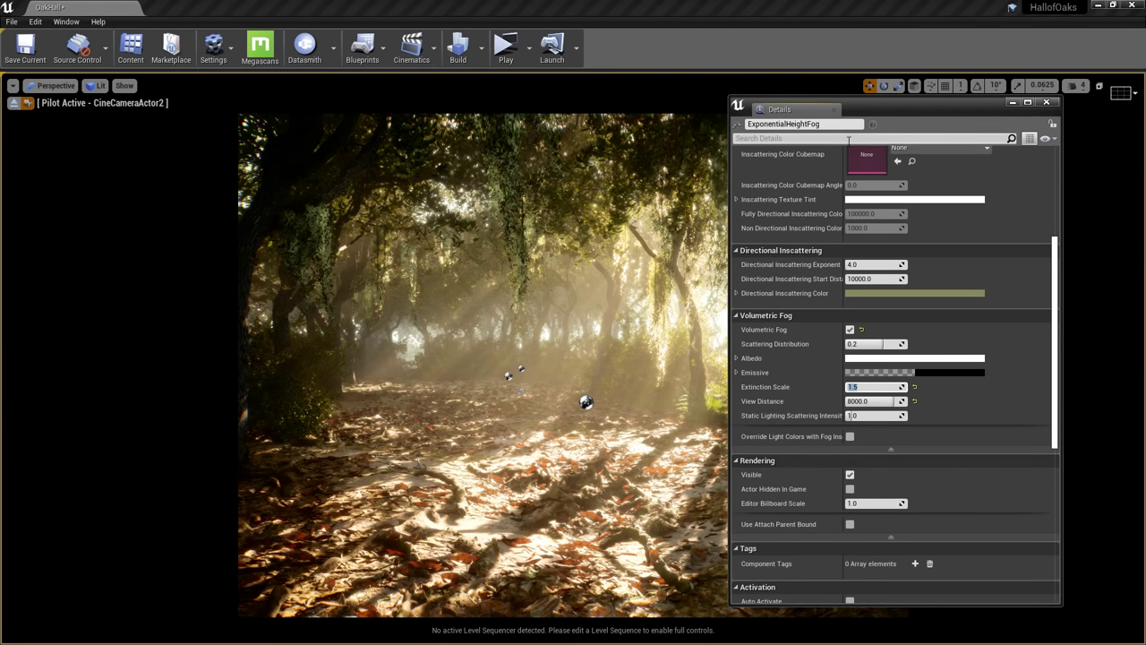
Move the fog details out of the way and hide the editor icons to view the clean forest shot
left_click_drag(905, 106, 0, 109)
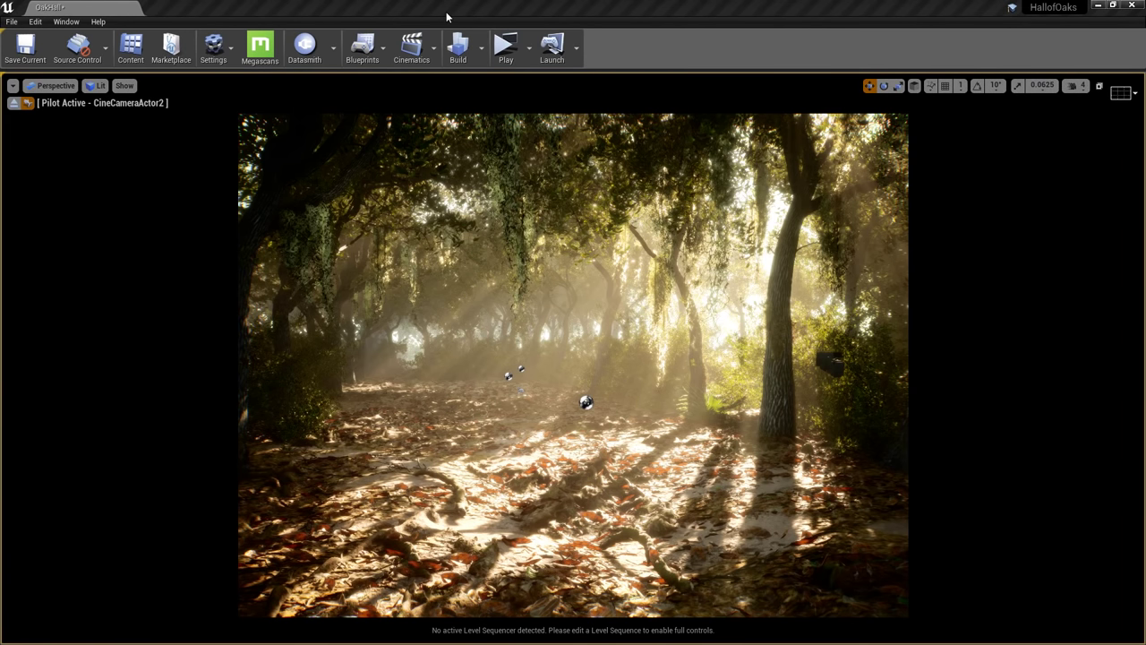
right_click_drag(676, 374, 668, 375)
key("g")
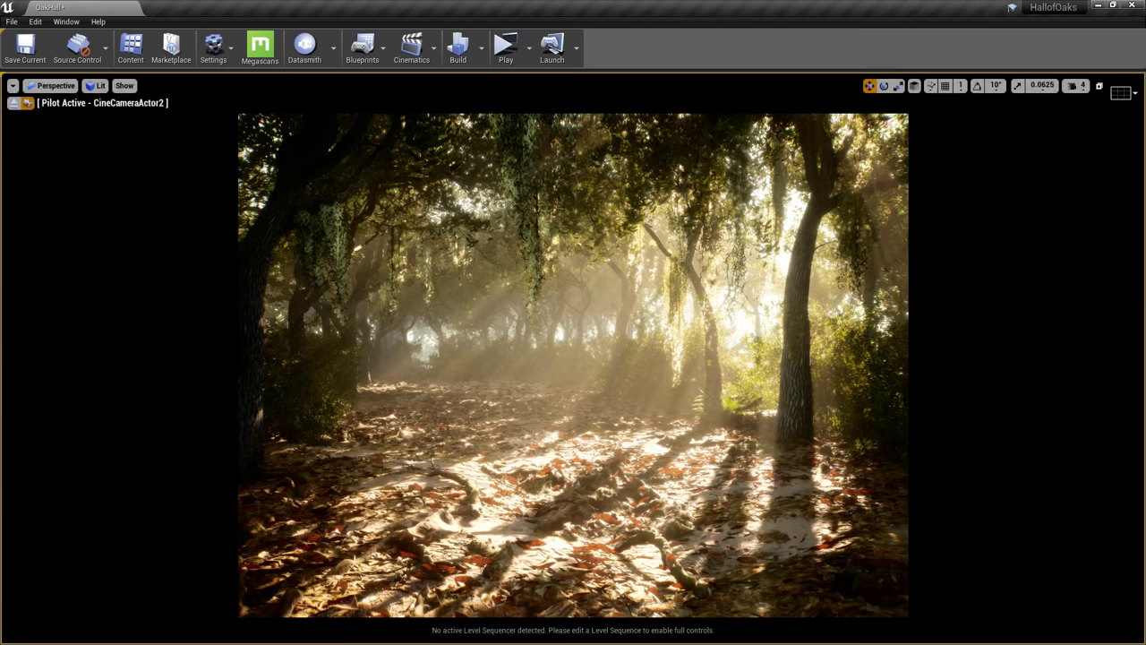
Stop piloting CineCameraActor2, show the editor icons, select that camera in the scene and pilot it again
left_click(15, 103)
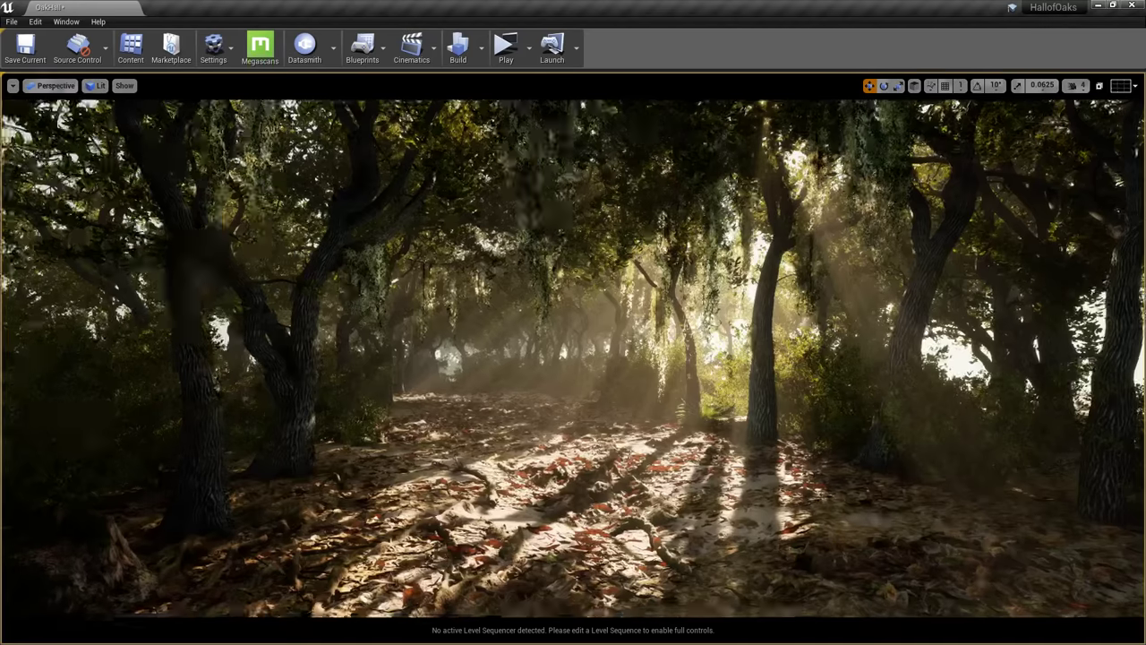
scroll(560, 348, "down", 4)
key("g")
left_click(561, 347)
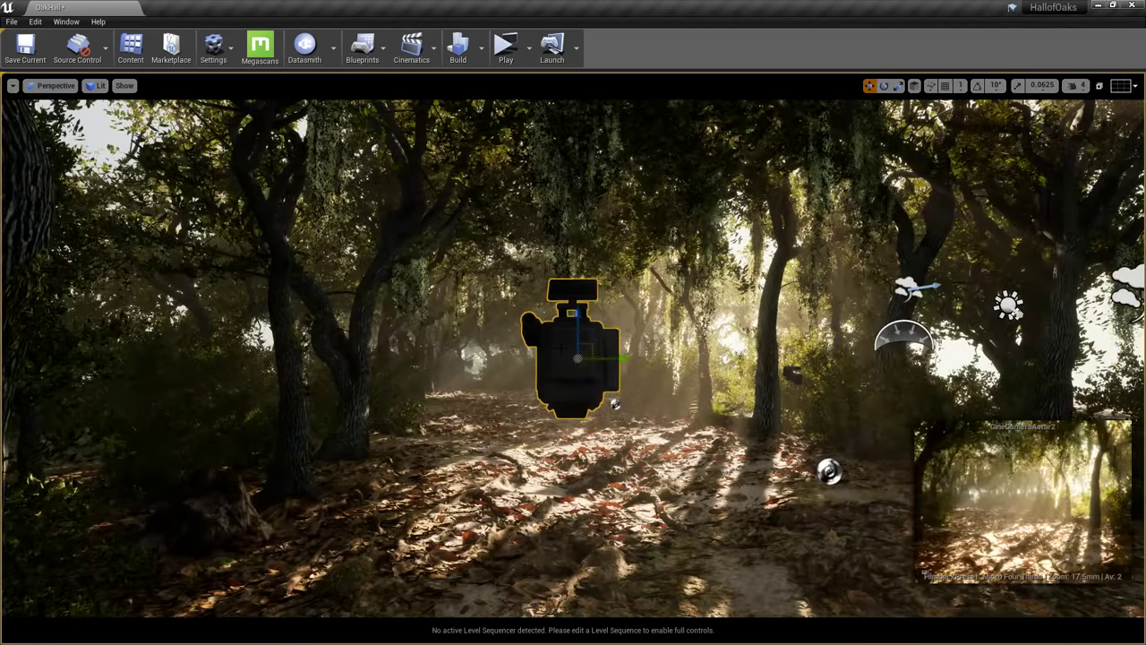
key("ctrl+shift+p")
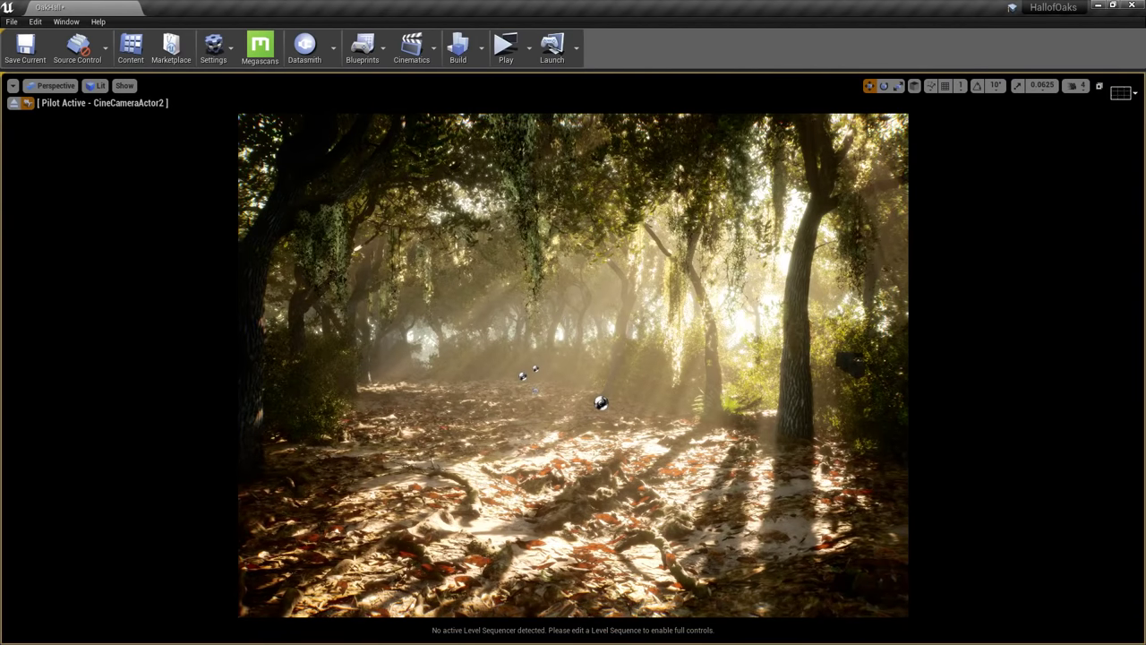
Show CineCameraActor2's details and expand the Shadows group of its post-process colour grading
left_click_drag(300, 93, 863, 95)
left_click_drag(967, 293, 971, 245)
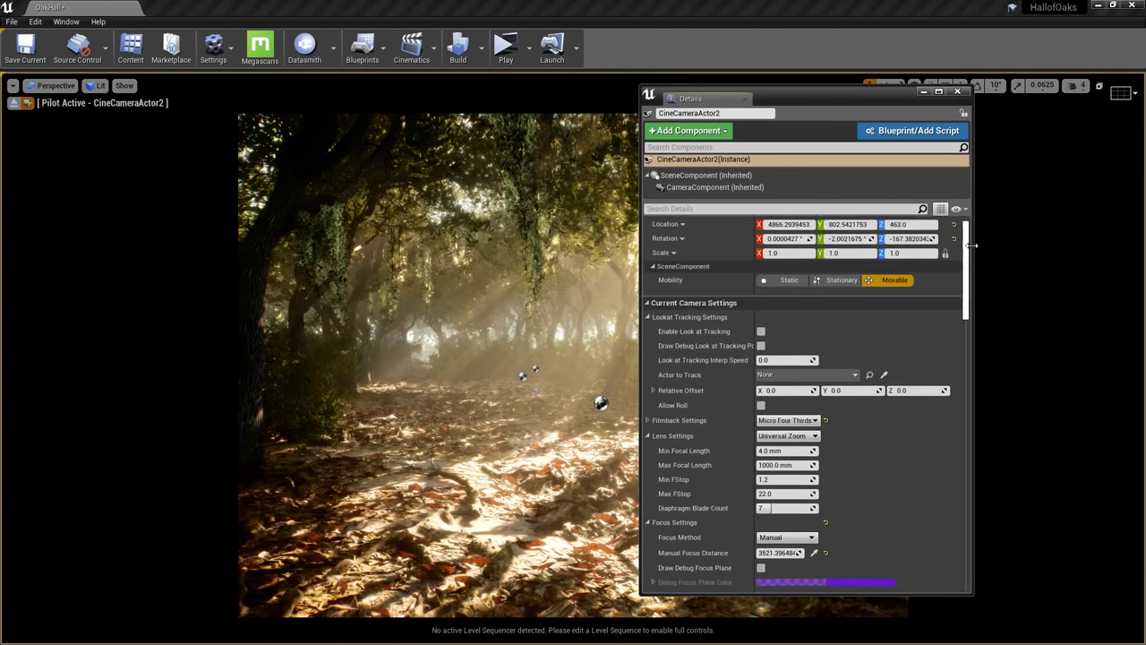
scroll(956, 358, "down", 10)
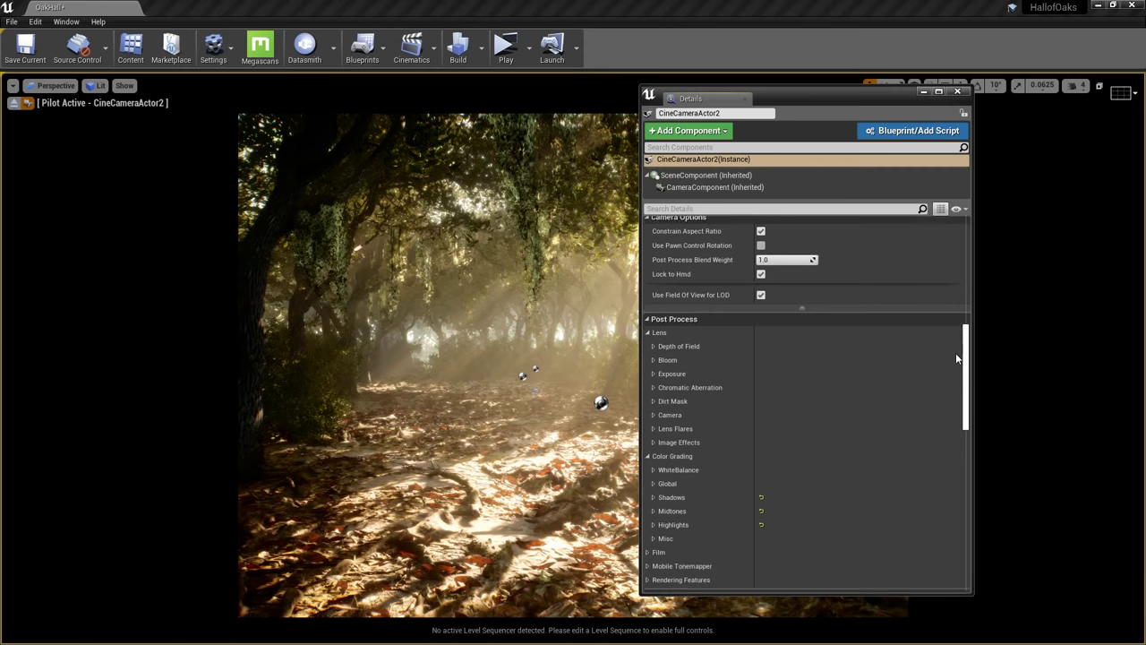
scroll(956, 358, "down", 4)
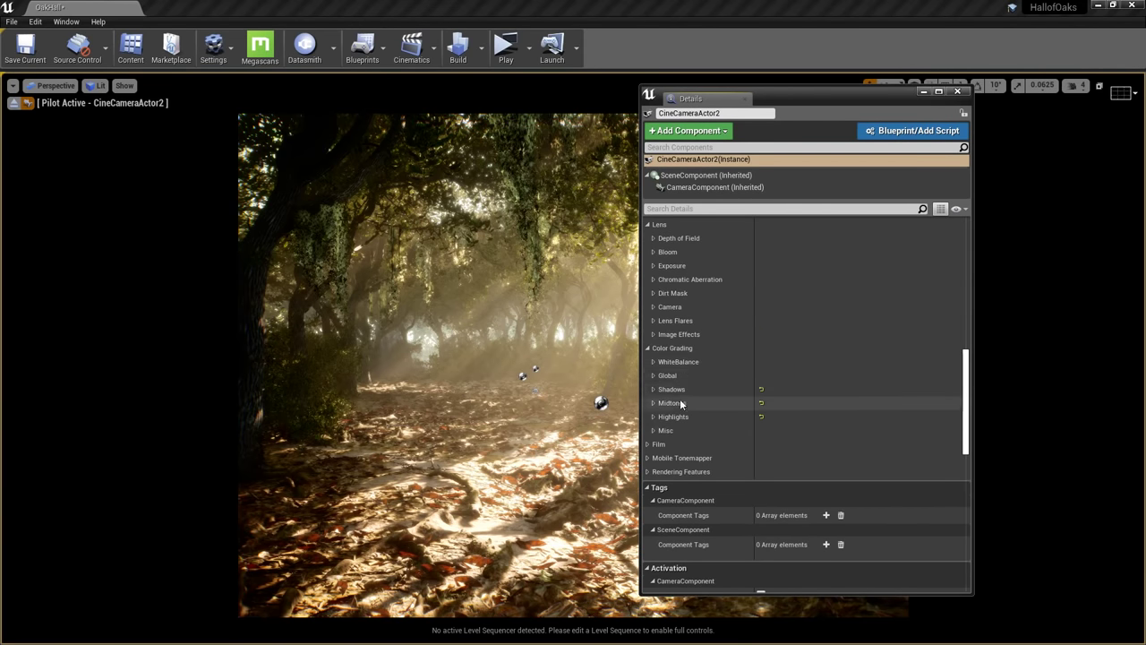
left_click(653, 389)
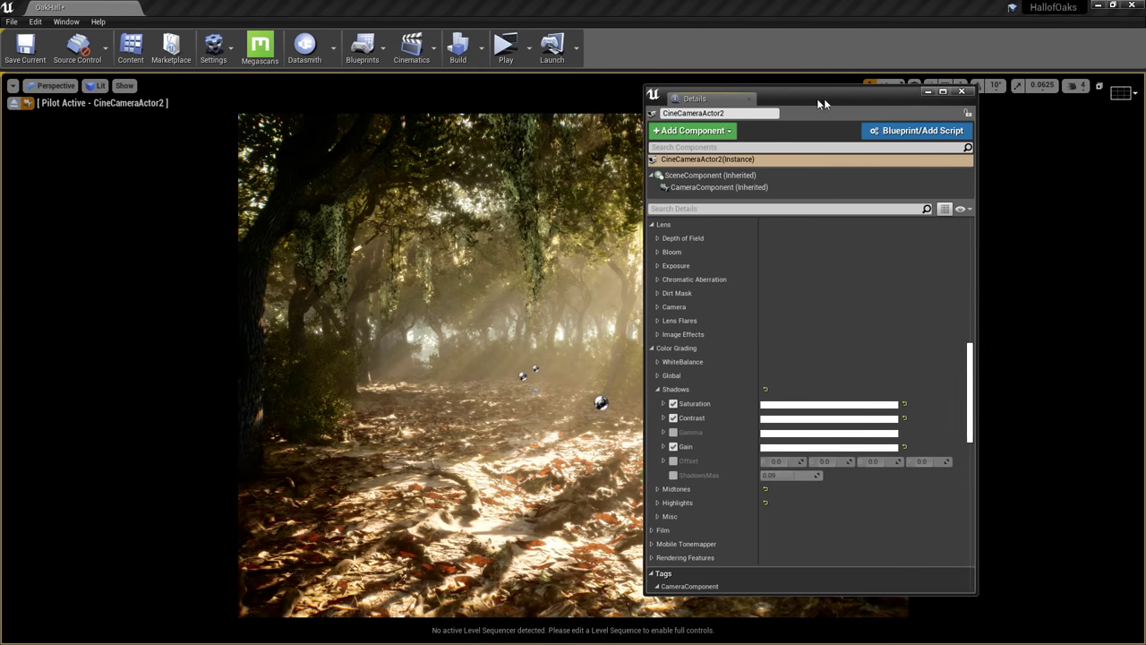
Try a luminance of 2 for the camera's Shadows Gain and restore it to 1.05
left_click_drag(804, 93, 936, 94)
scroll(934, 402, "down", 3)
left_click(790, 332)
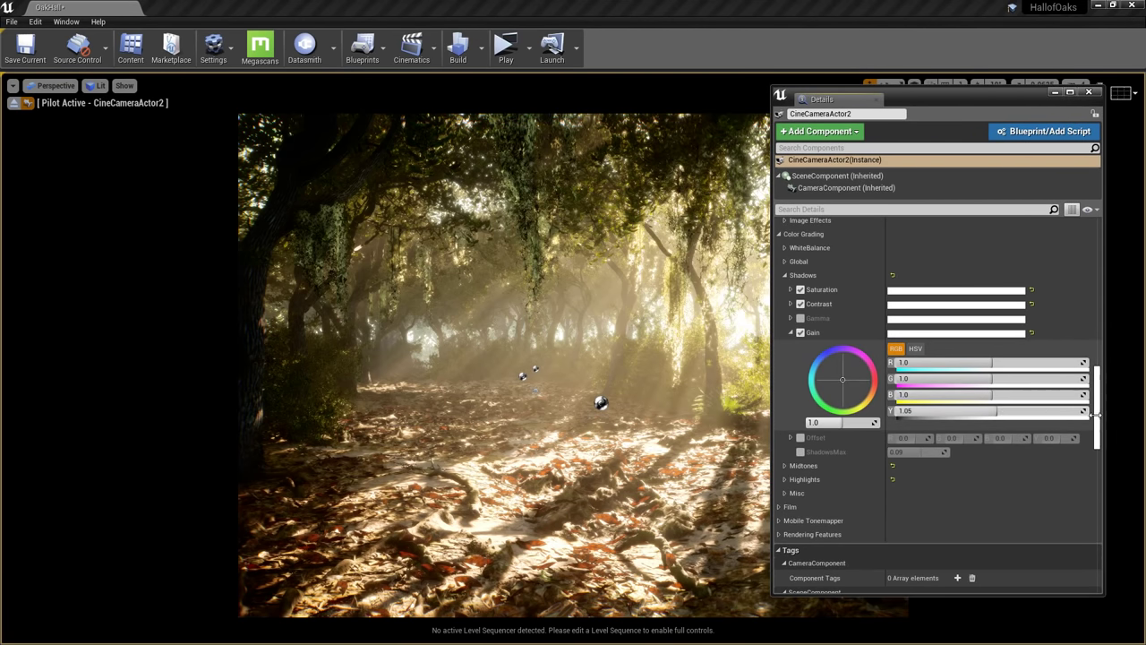
left_click_drag(992, 409, 963, 414)
type("2")
key("Return")
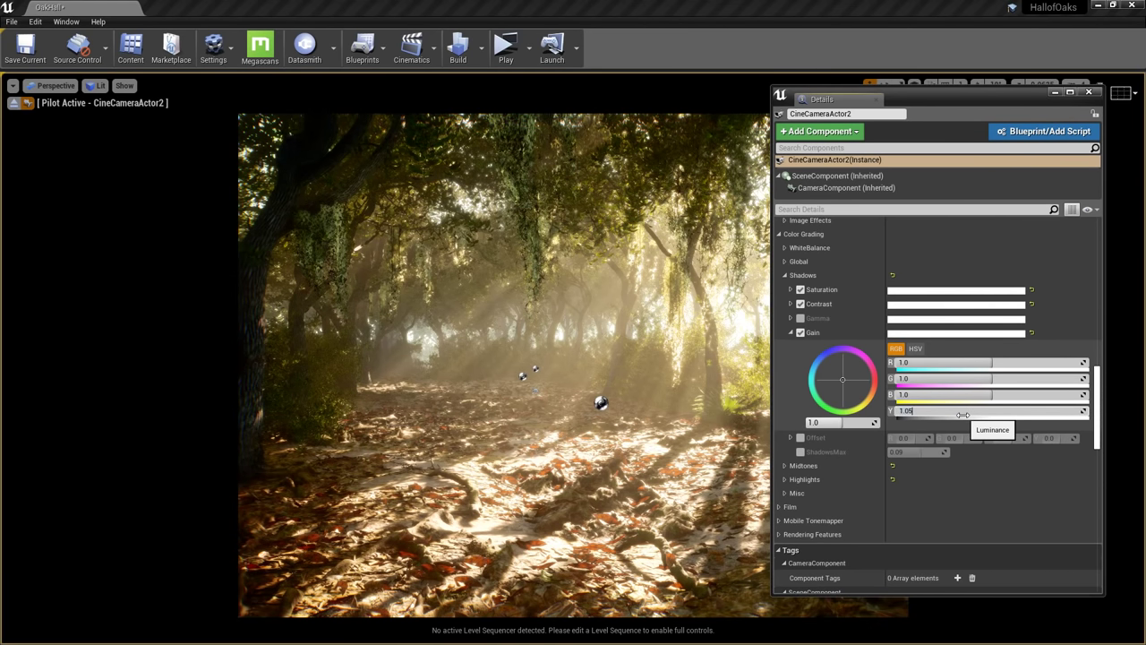
left_click(791, 332)
Try a luminance of 1 for the camera's Shadows Saturation, set it back to 2 and collapse the Saturation settings
left_click(791, 291)
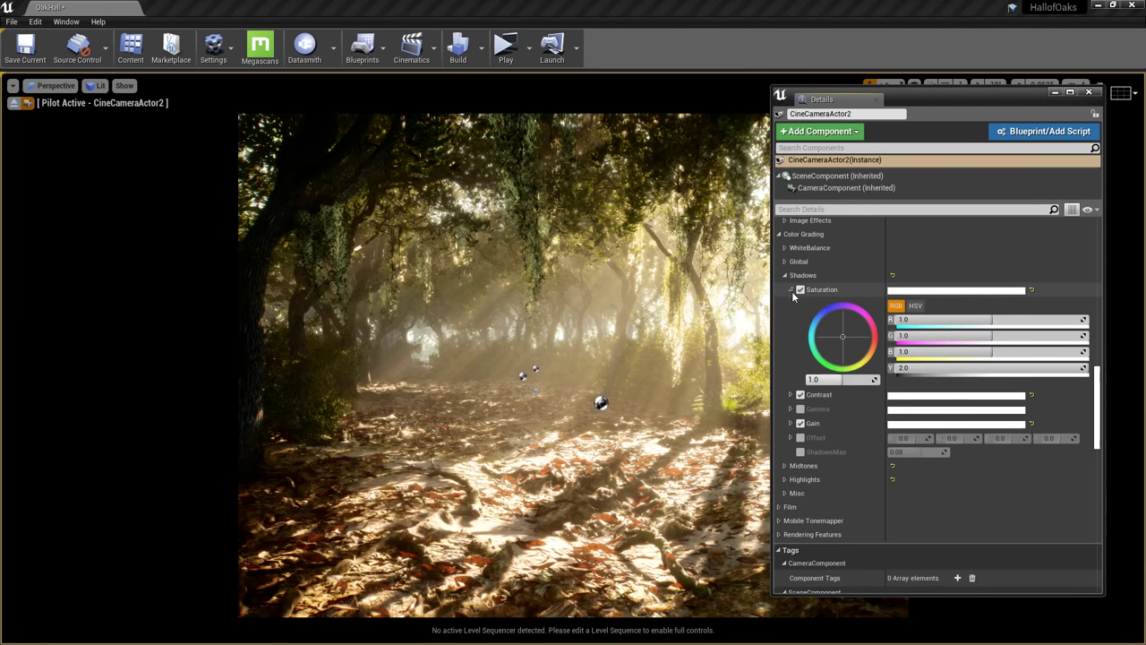
left_click(1014, 369)
type("1")
left_click_drag(950, 102, 991, 107)
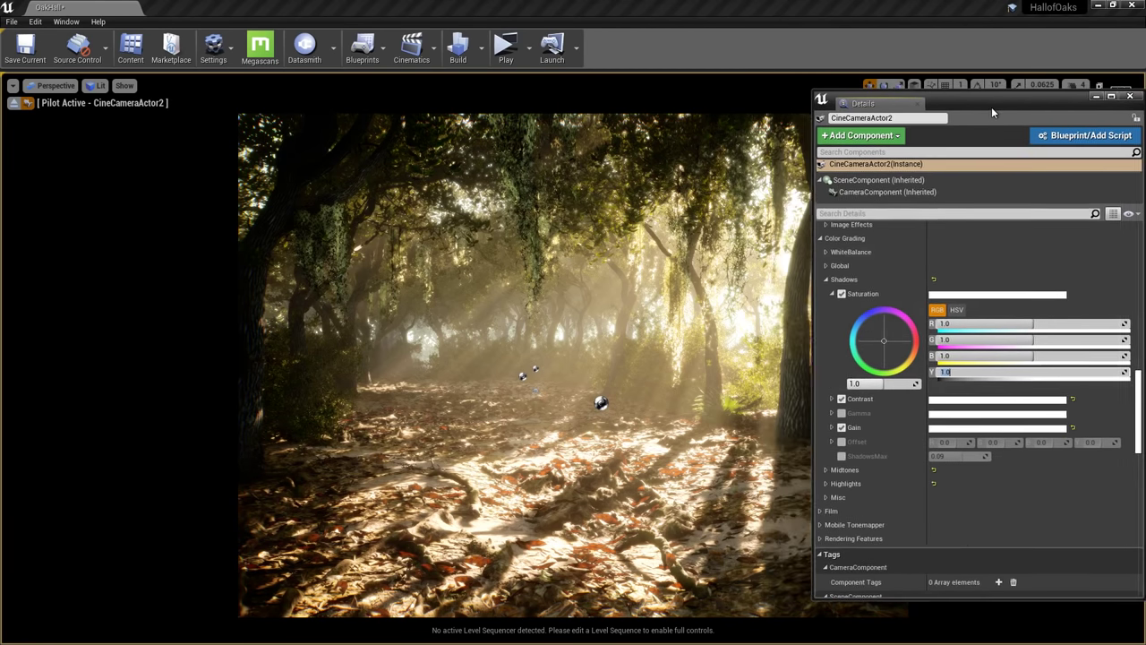
left_click(1068, 375)
key("Return")
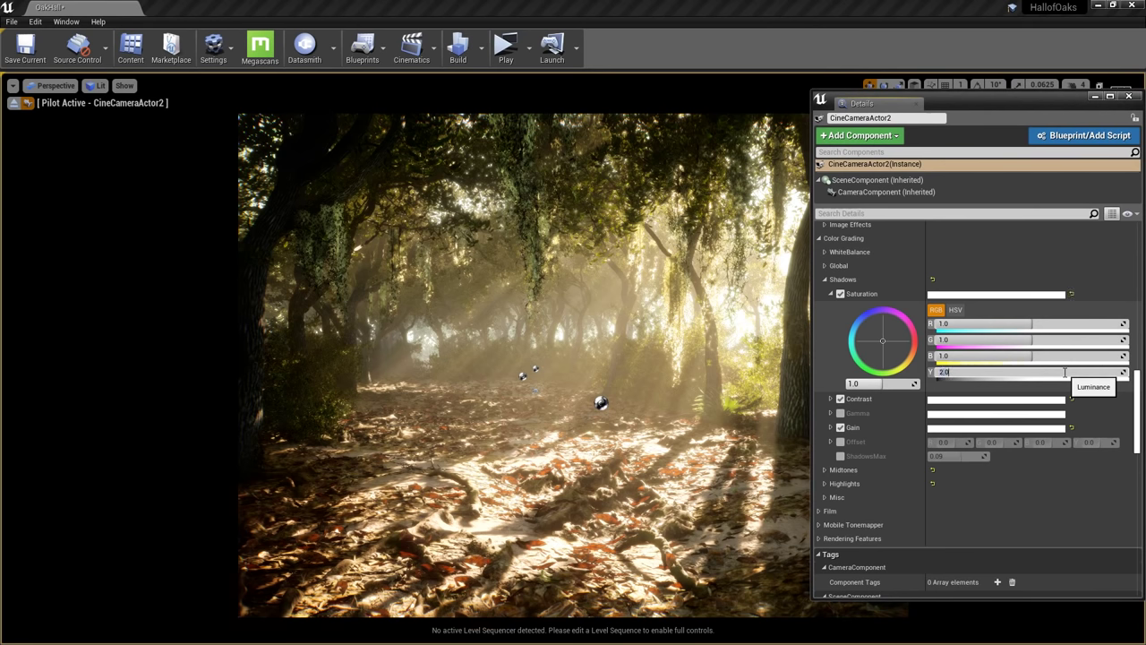
left_click(1064, 371)
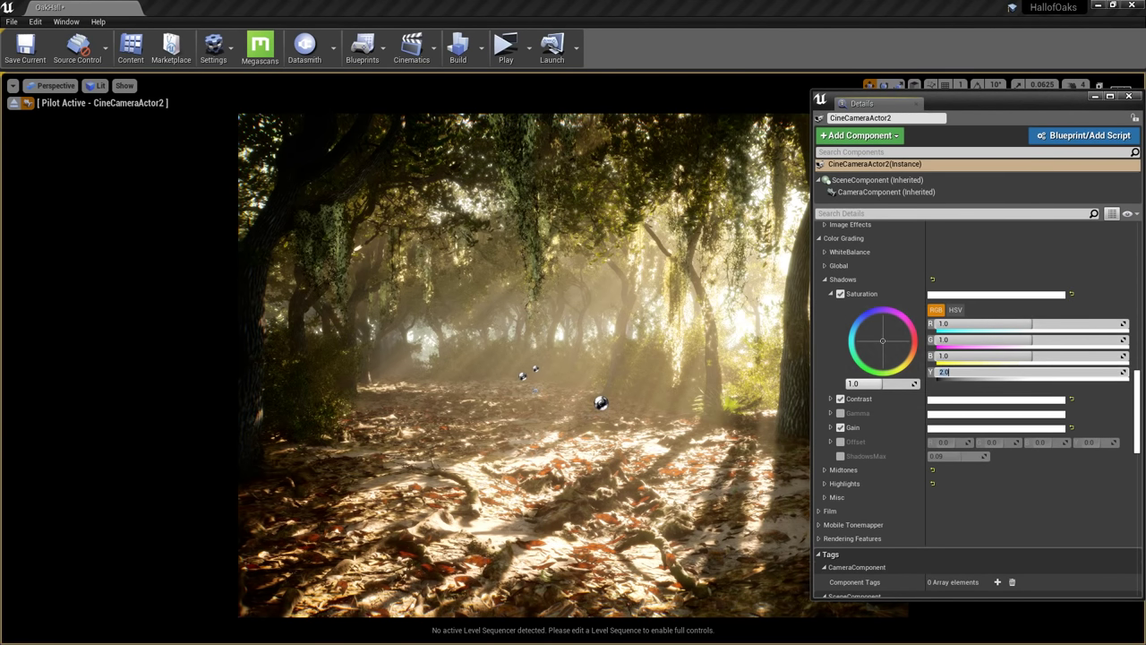
left_click(832, 294)
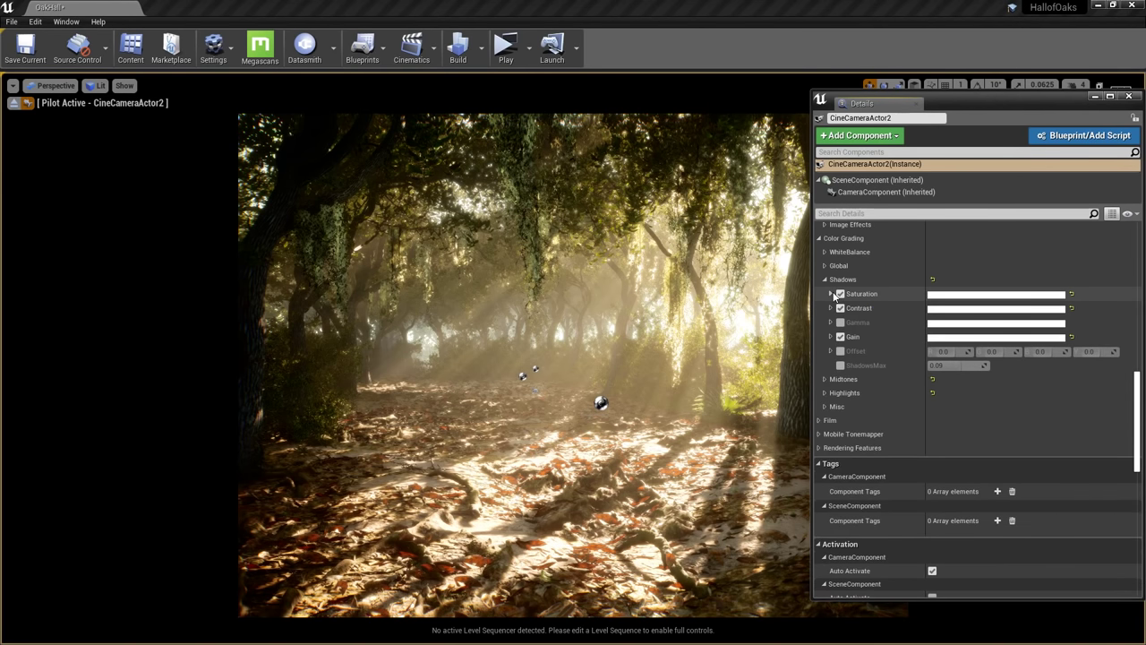
Collapse the Shadows group, try a luminance of 2 for the camera's Midtones Saturation and restore it to 1.1
left_click(839, 294)
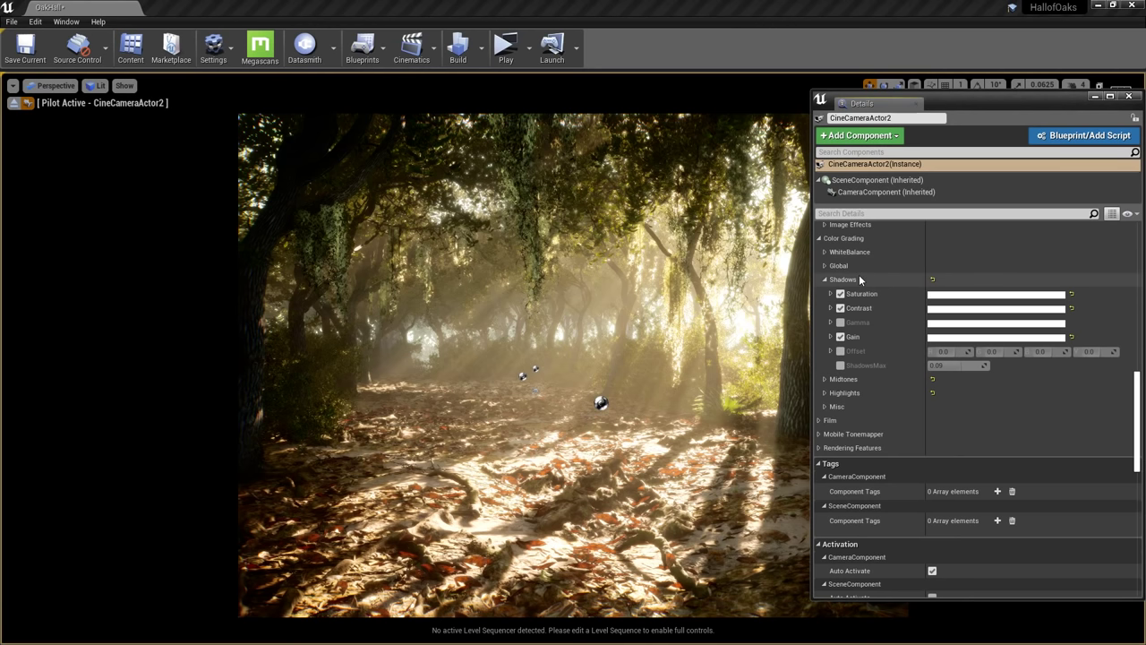
left_click(825, 278)
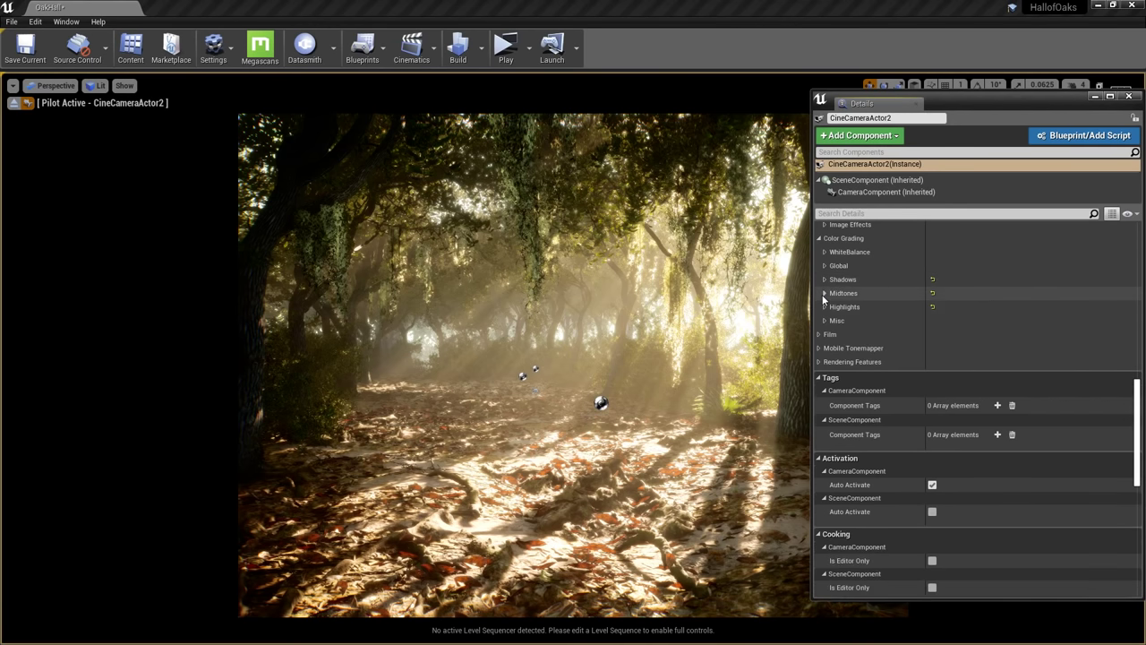
left_click(824, 293)
left_click(831, 307)
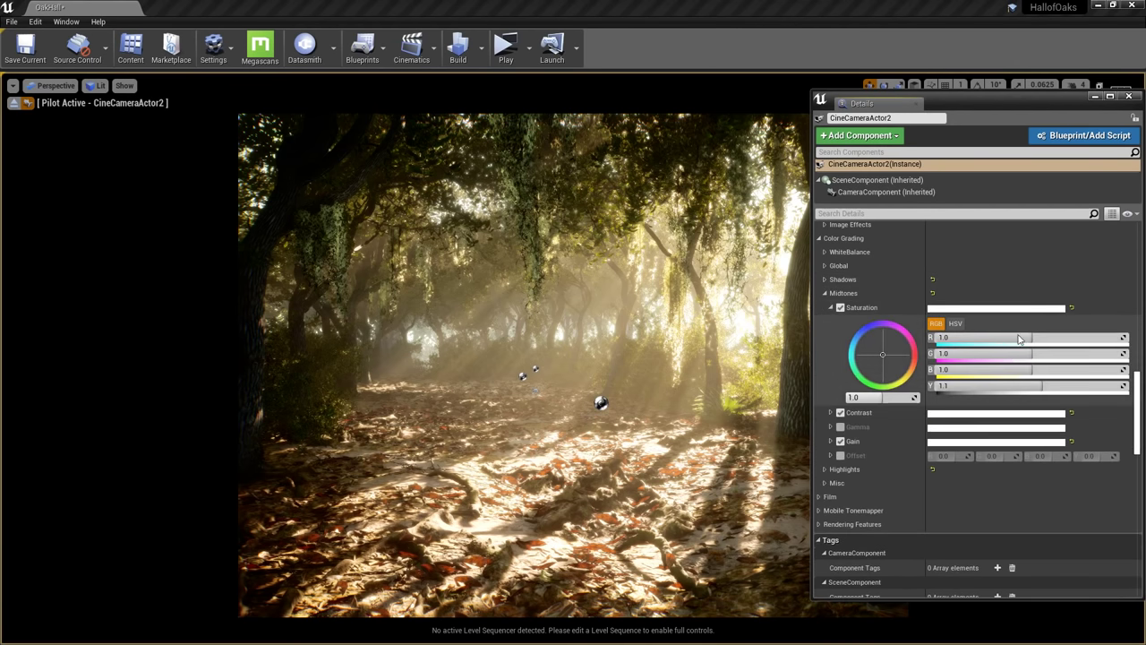
type("2")
key("Return")
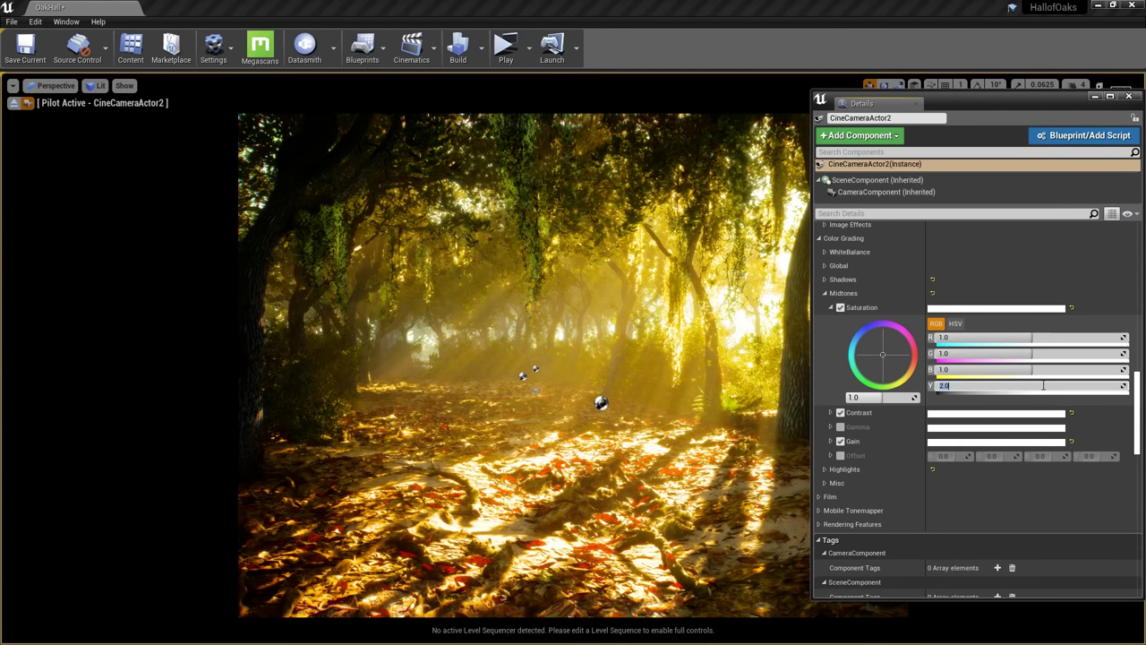
type("1.1")
key("Return")
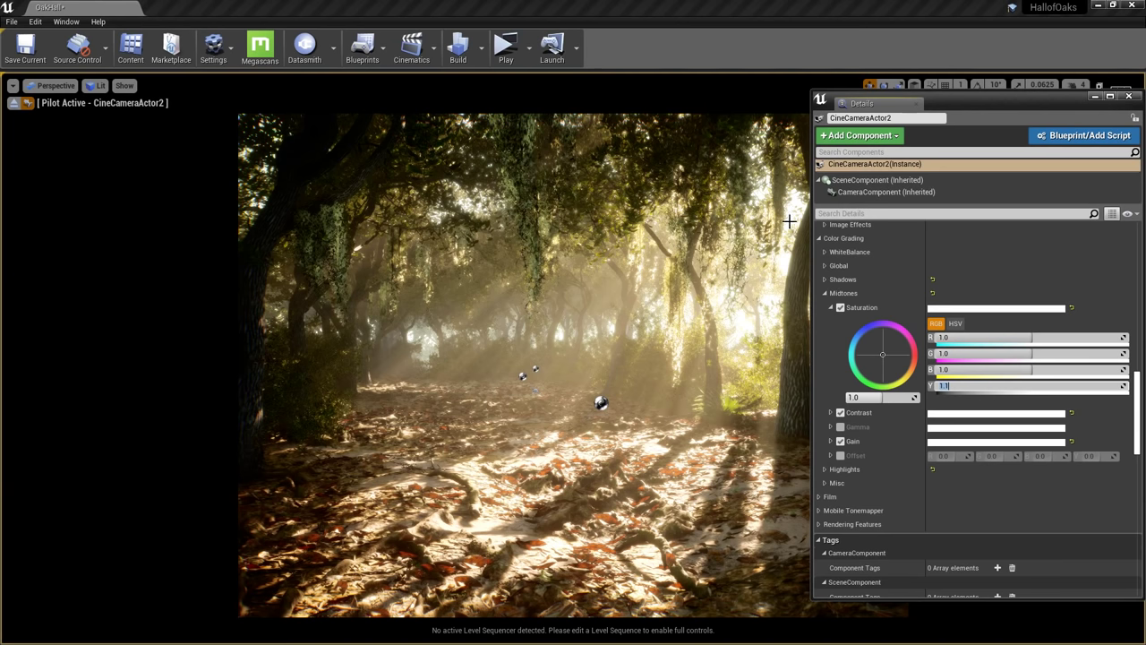
Try a luminance of 1 for the camera's Midtones Gain and restore it to 1.35
left_click_drag(1008, 95, 989, 80)
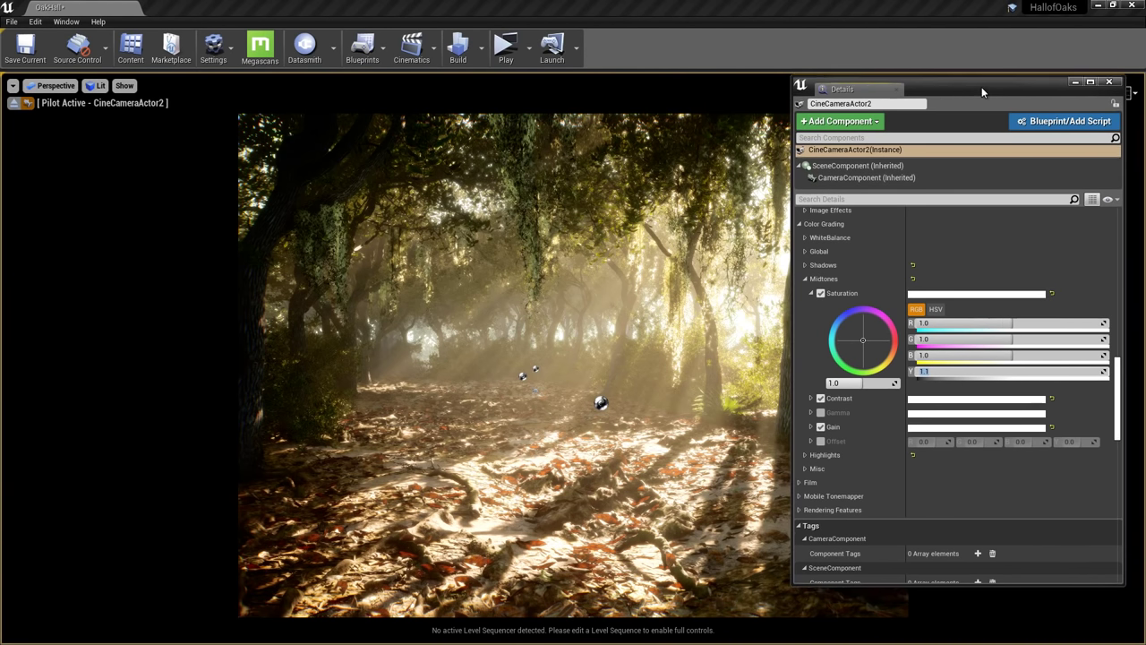
left_click(809, 424)
left_click(810, 427)
scroll(1024, 448, "down", 2)
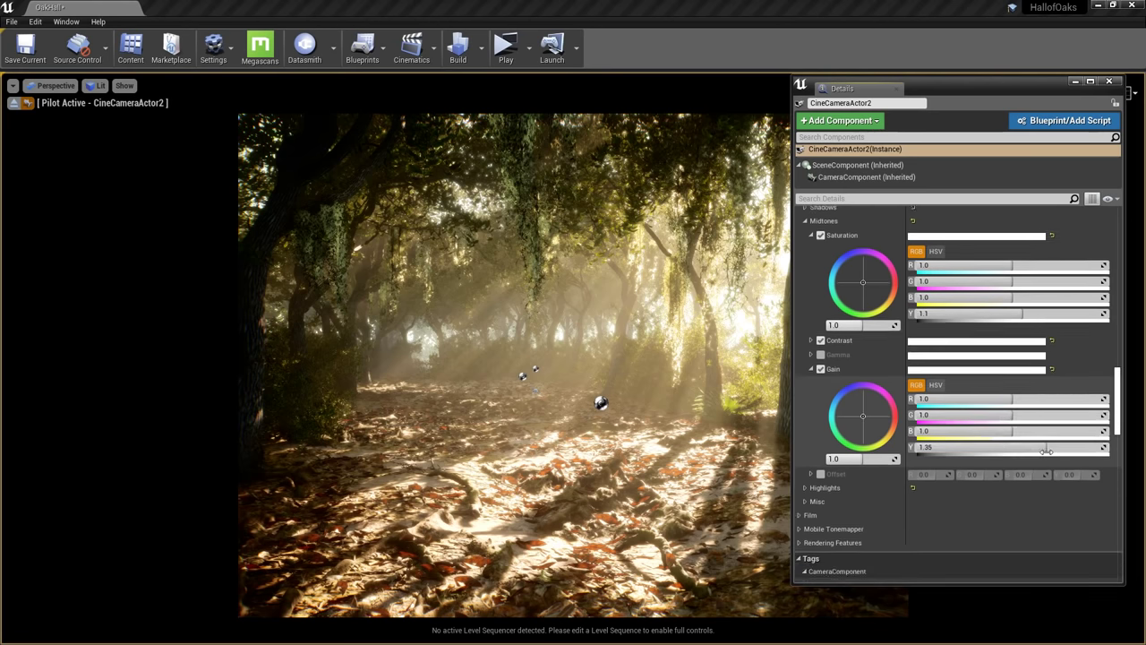
left_click(1052, 447)
type("1")
key("Return")
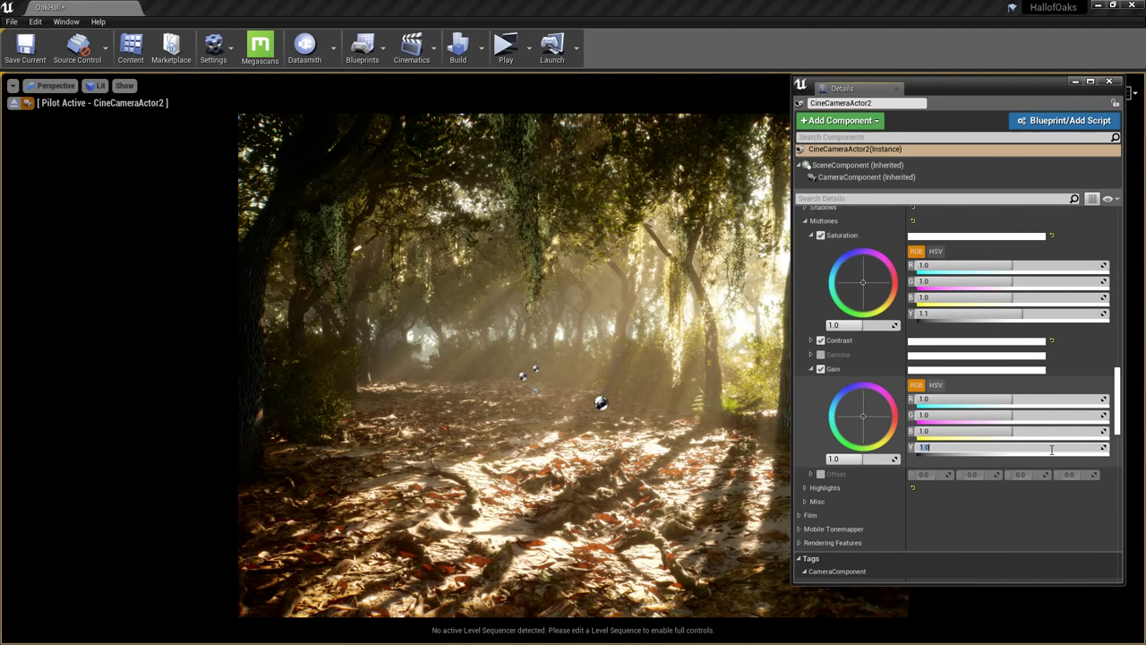
type("1.35")
key("Return")
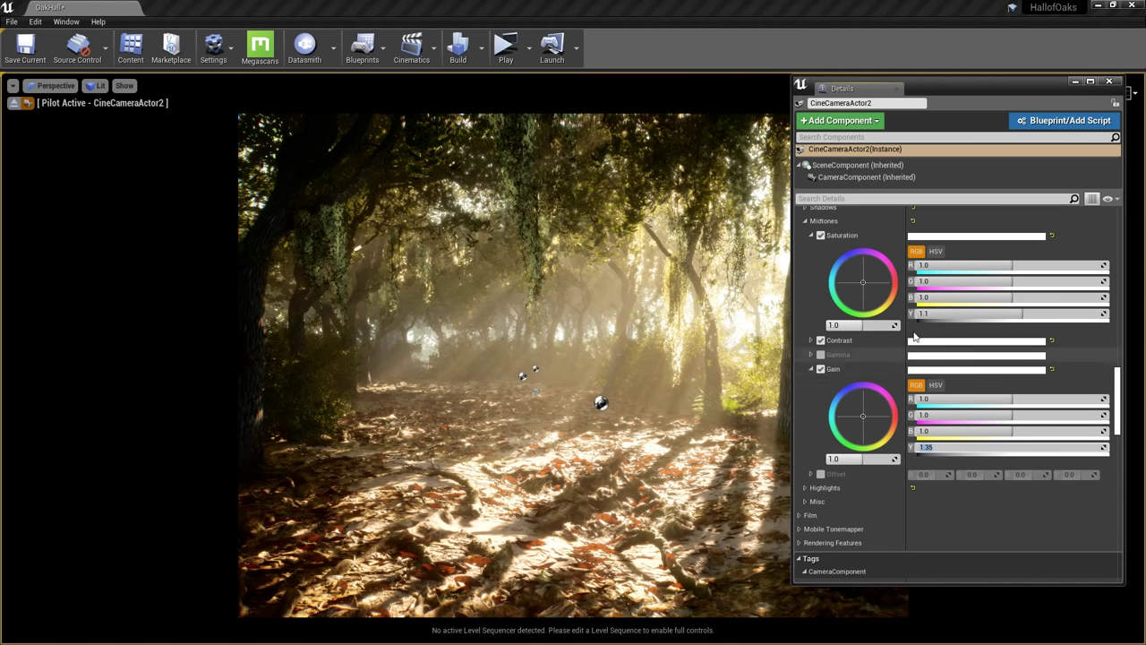
Expand the Highlights group, try a luminance of 1 for its Gain and restore it to 1.5
left_click(810, 369)
left_click(808, 398)
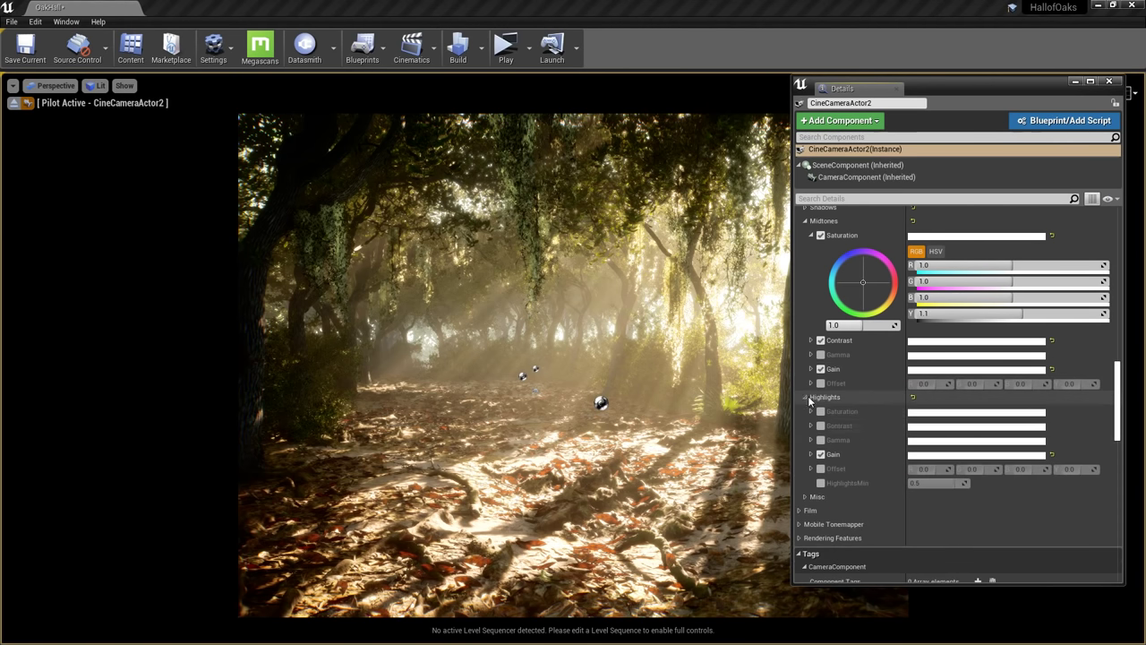
left_click(810, 454)
left_click_drag(1002, 532, 1038, 531)
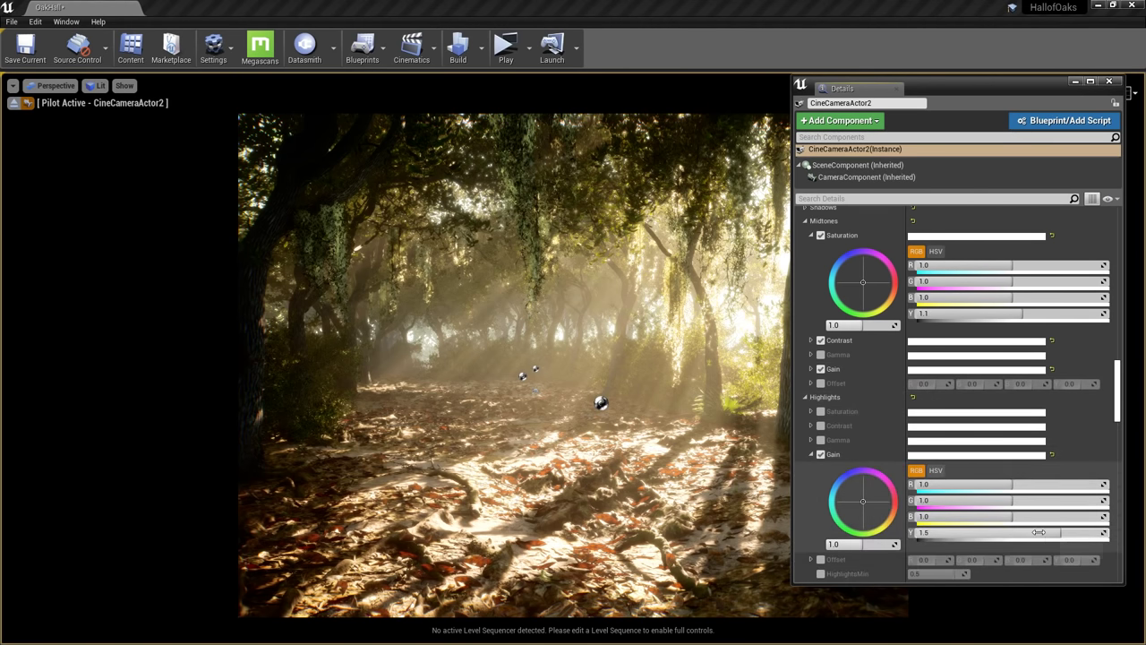
left_click(1041, 532)
type("1")
key("Return")
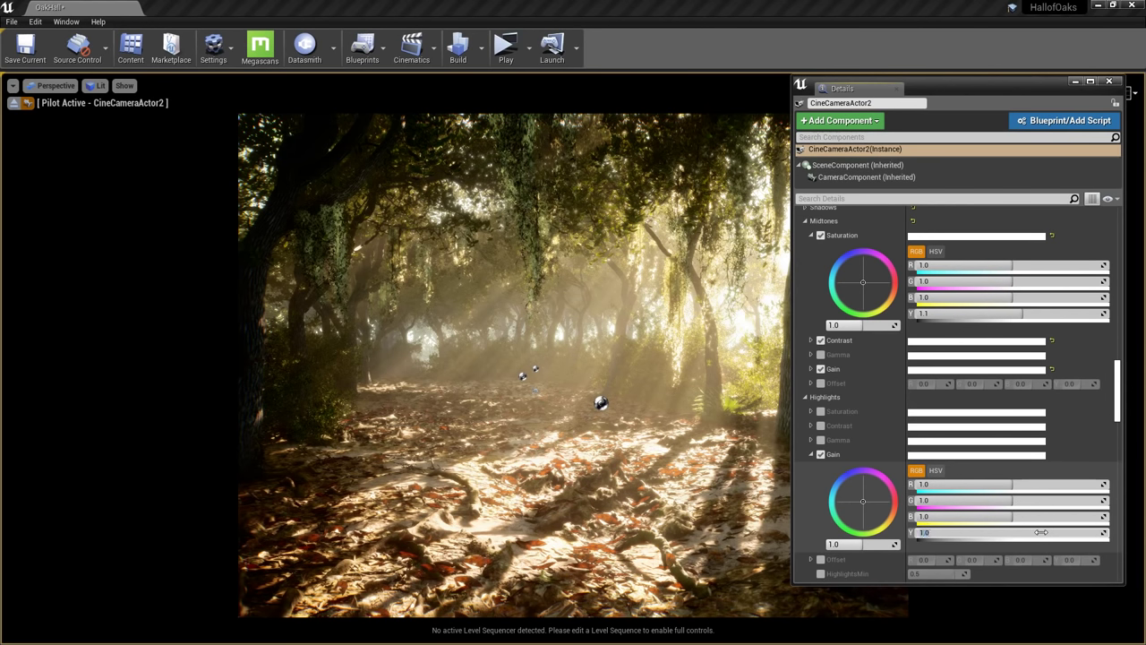
type("1.5")
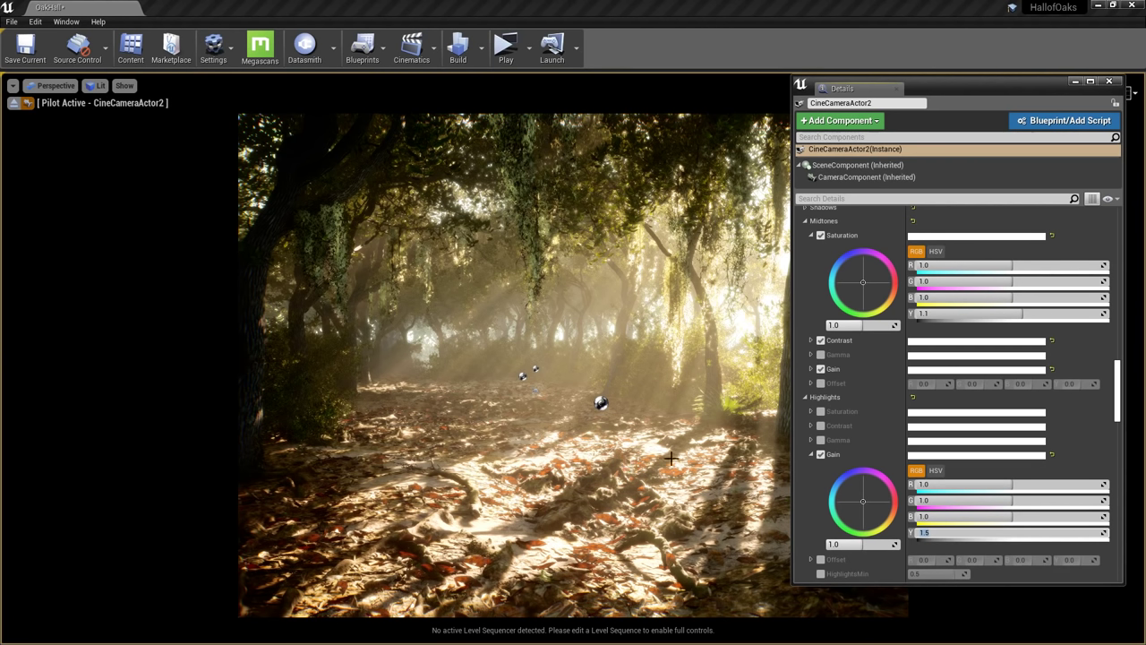
scroll(865, 404, "down", 3)
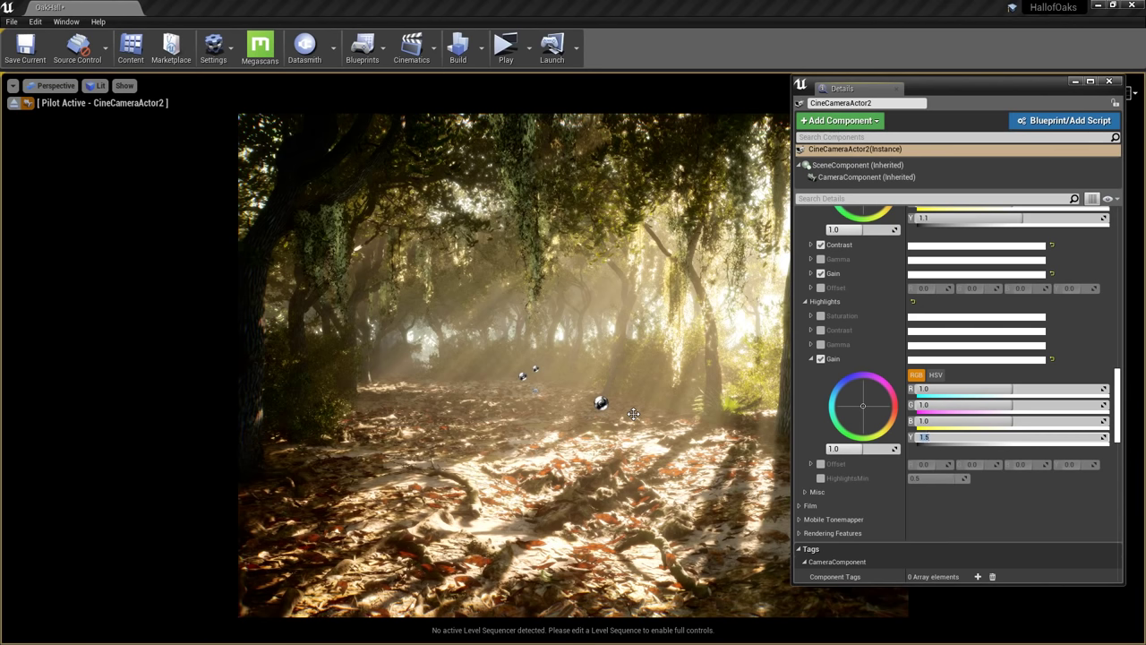
Stop piloting CineCameraActor2 and move the free view down to the roots on the sunlit forest floor
left_click_drag(995, 82, 1001, 92)
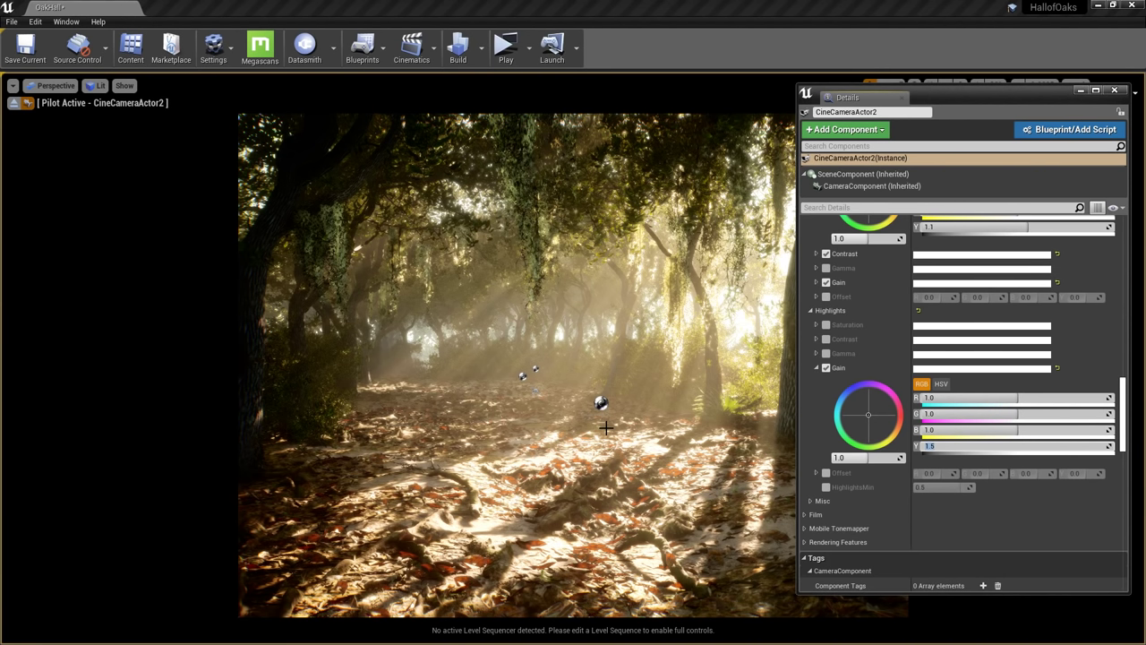
mouse_move(1033, 99)
left_mouse_down()
mouse_move(963, 131)
mouse_move(1038, 105)
mouse_move(1029, 107)
left_mouse_up()
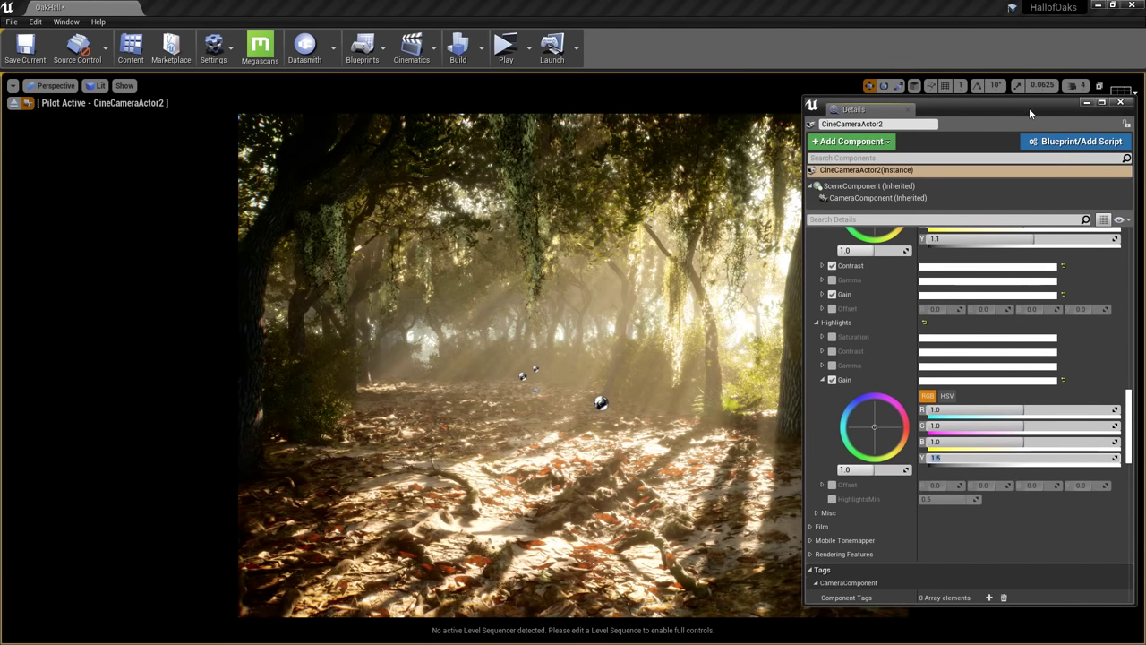
left_click(796, 5)
right_click_drag(635, 382, 681, 394)
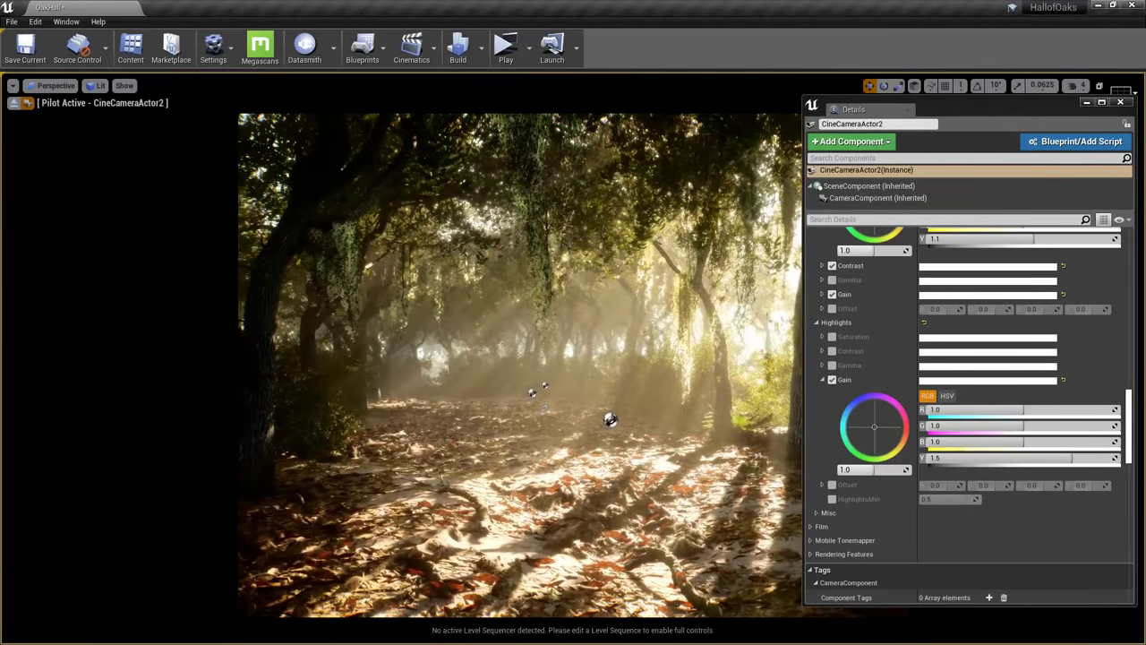
left_click(27, 102)
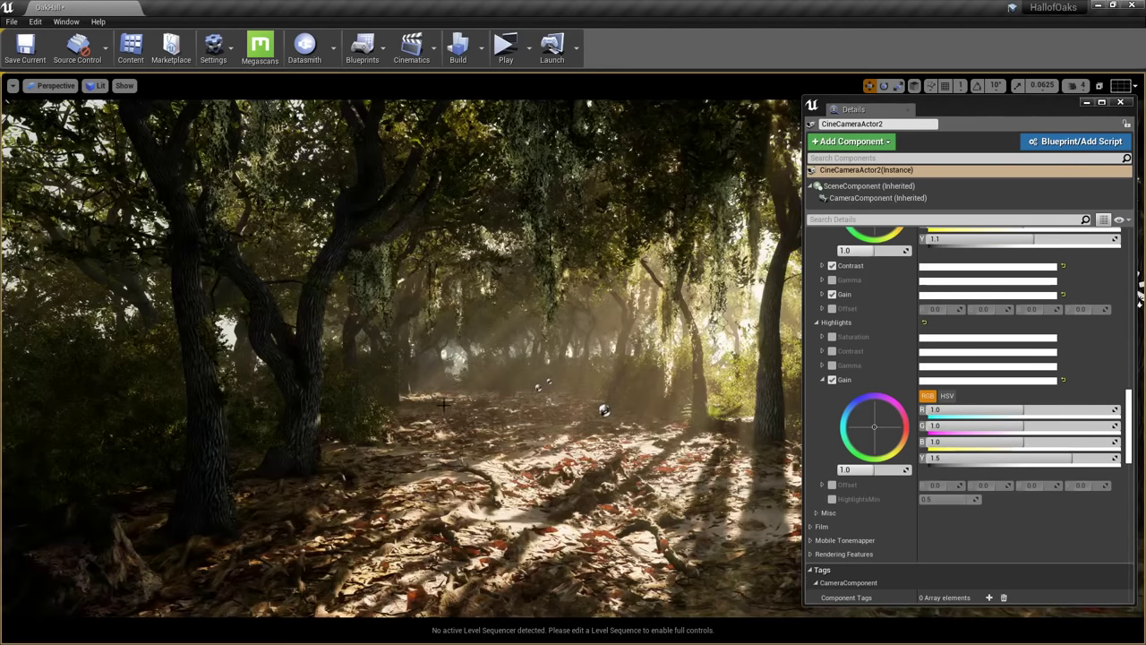
left_click_drag(681, 441, 629, 403)
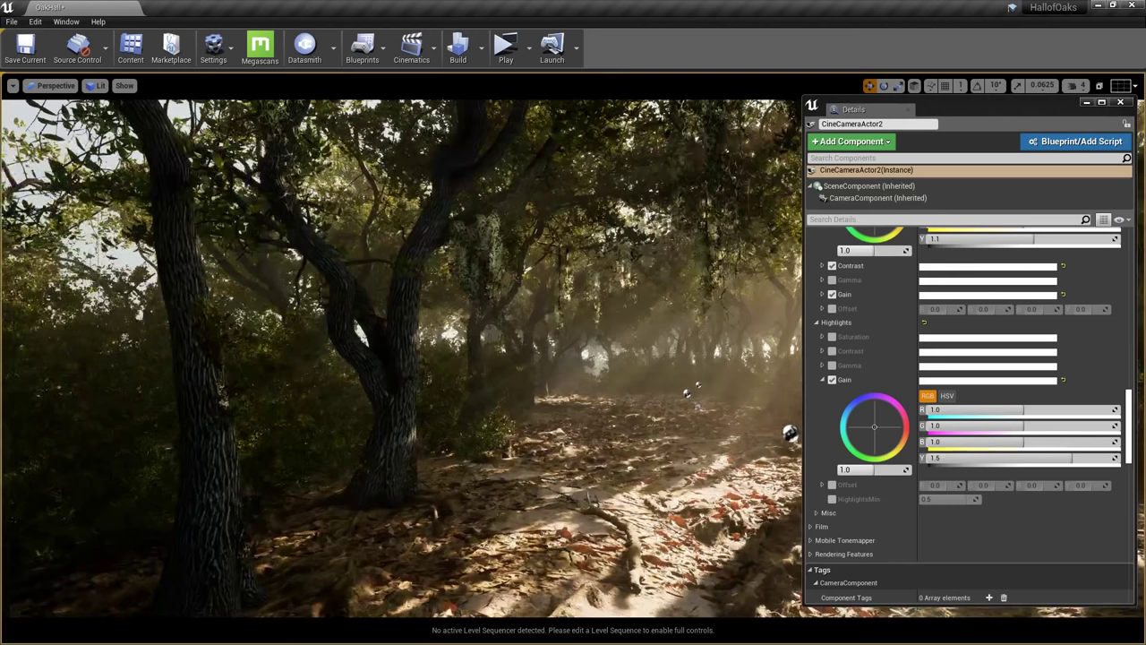
left_click_drag(332, 453, 401, 429)
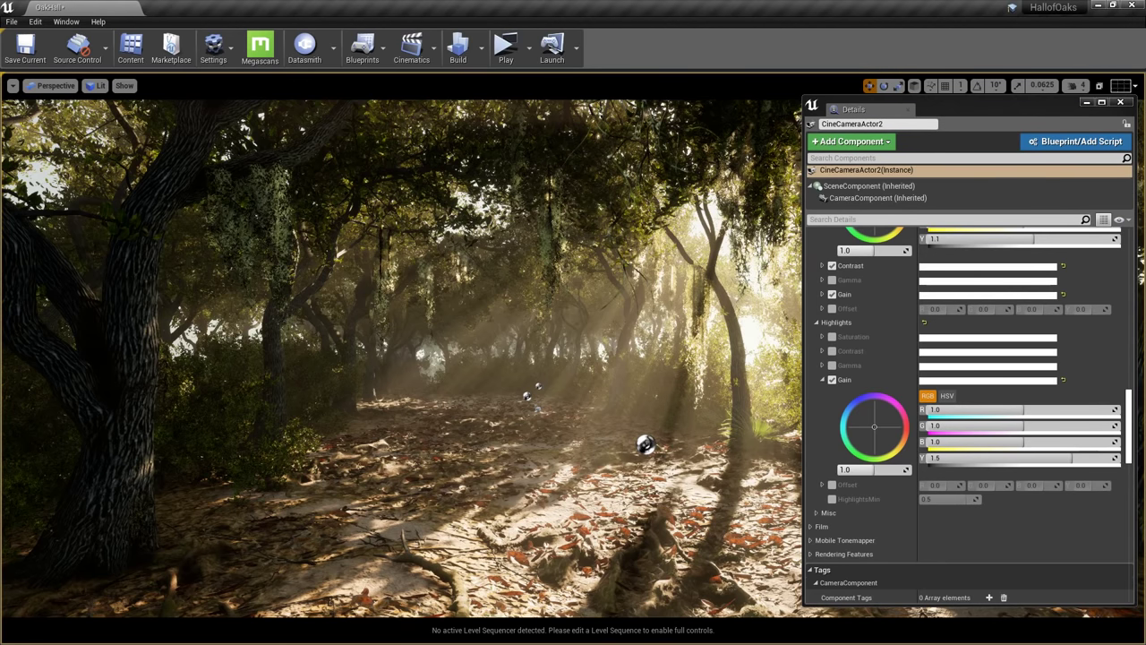
right_click_drag(473, 417, 608, 609)
Open the roots ground mesh from the forest floor in the mesh editor and assign the FOLIAGE_Roots material to its slot
left_click(451, 333)
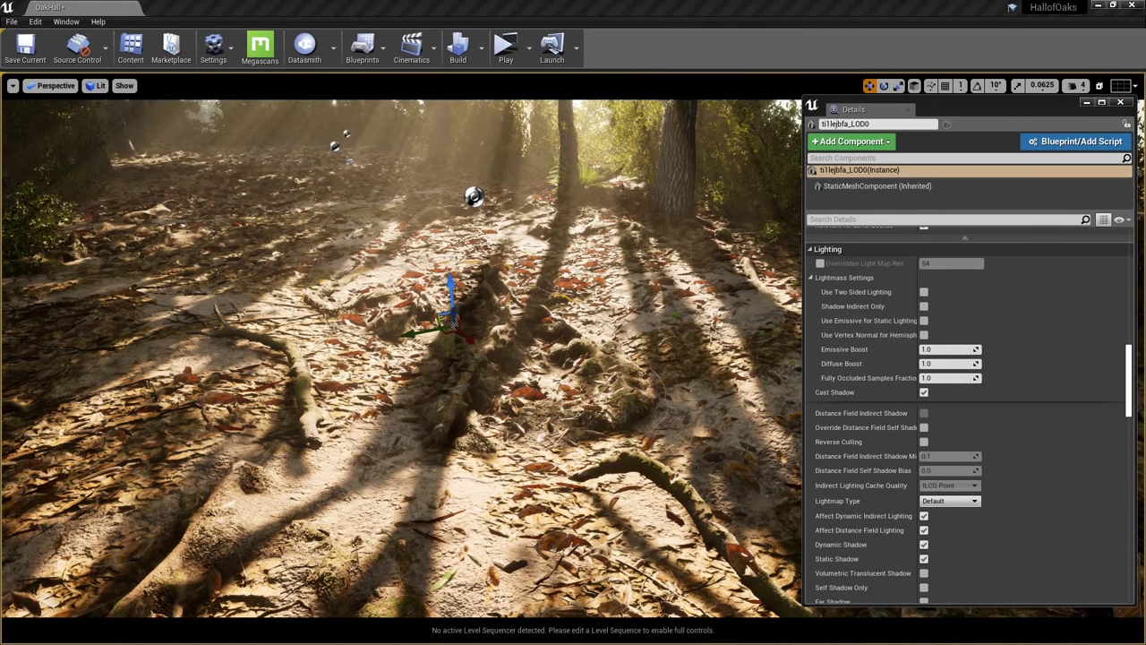
left_click_drag(1145, 269, 722, 2)
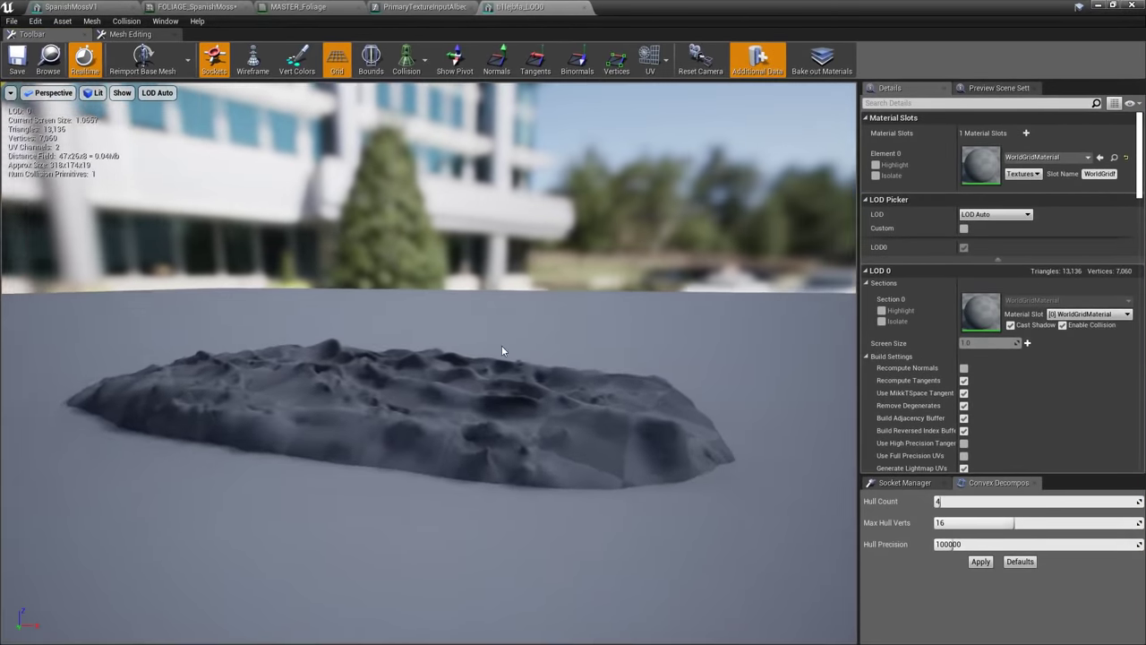
left_click_drag(502, 350, 481, 336, "alt")
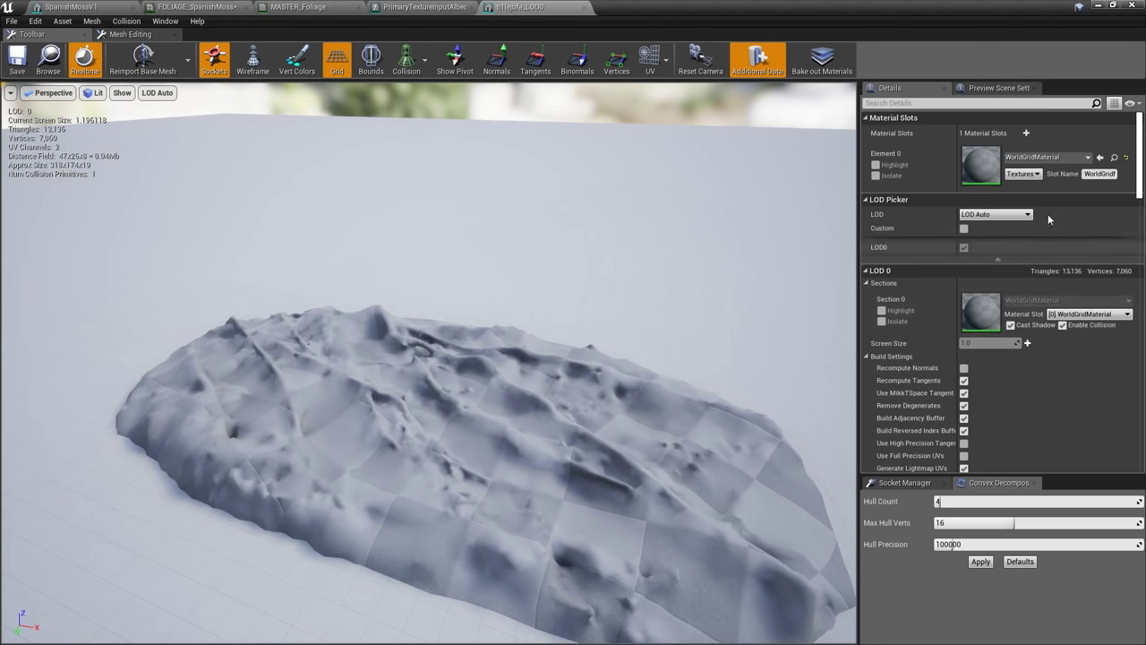
left_click(1051, 159)
type("roots")
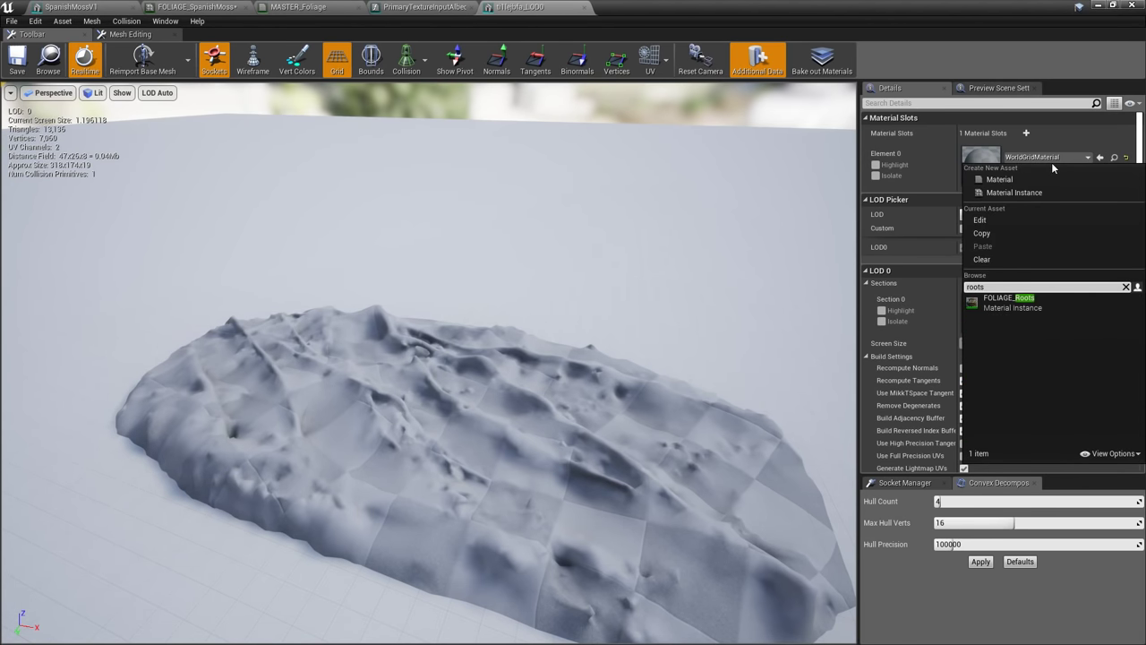
left_click(1009, 302)
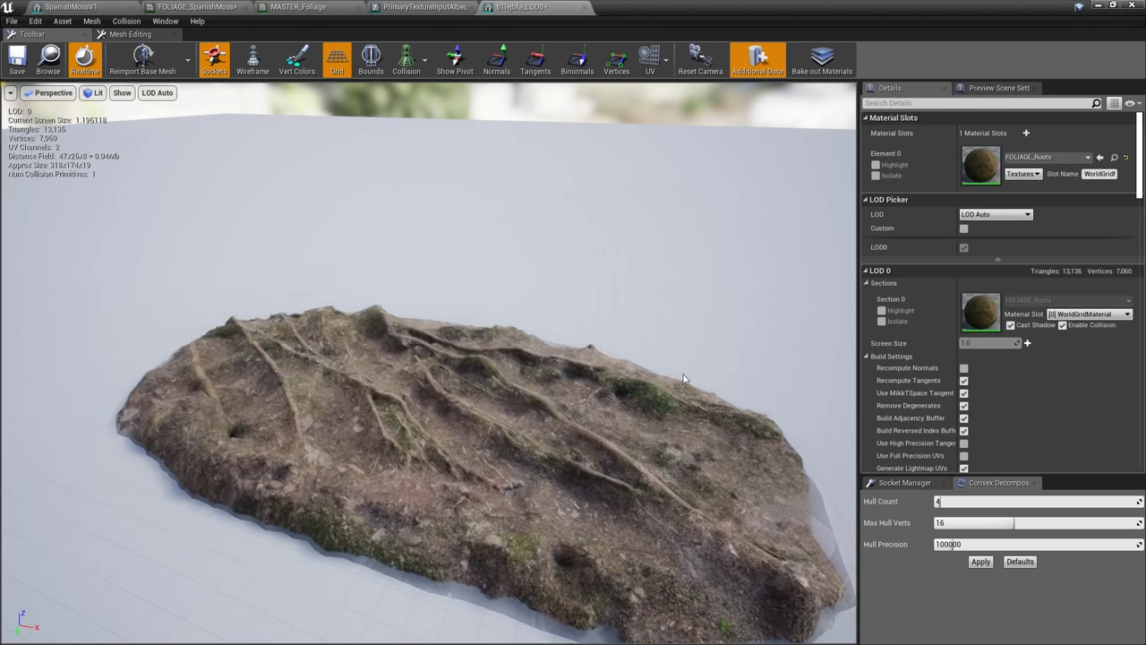
mouse_move(578, 407)
right_mouse_down()
mouse_move(577, 424)
mouse_move(560, 419)
mouse_move(577, 408)
right_mouse_up()
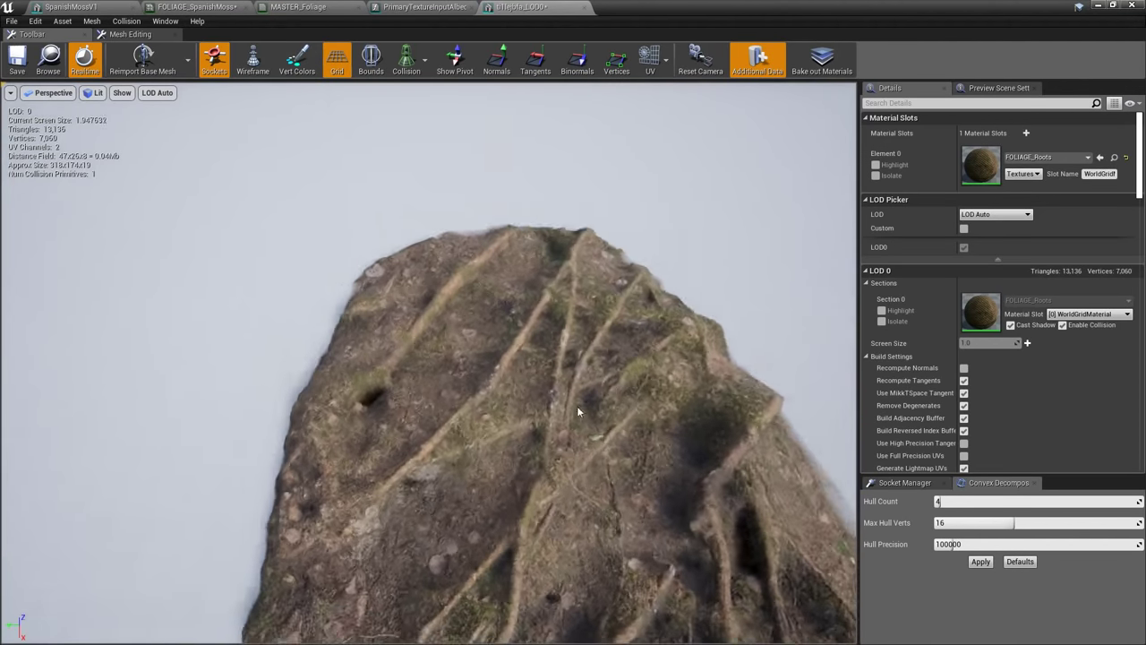
left_click_drag(577, 412, 601, 212)
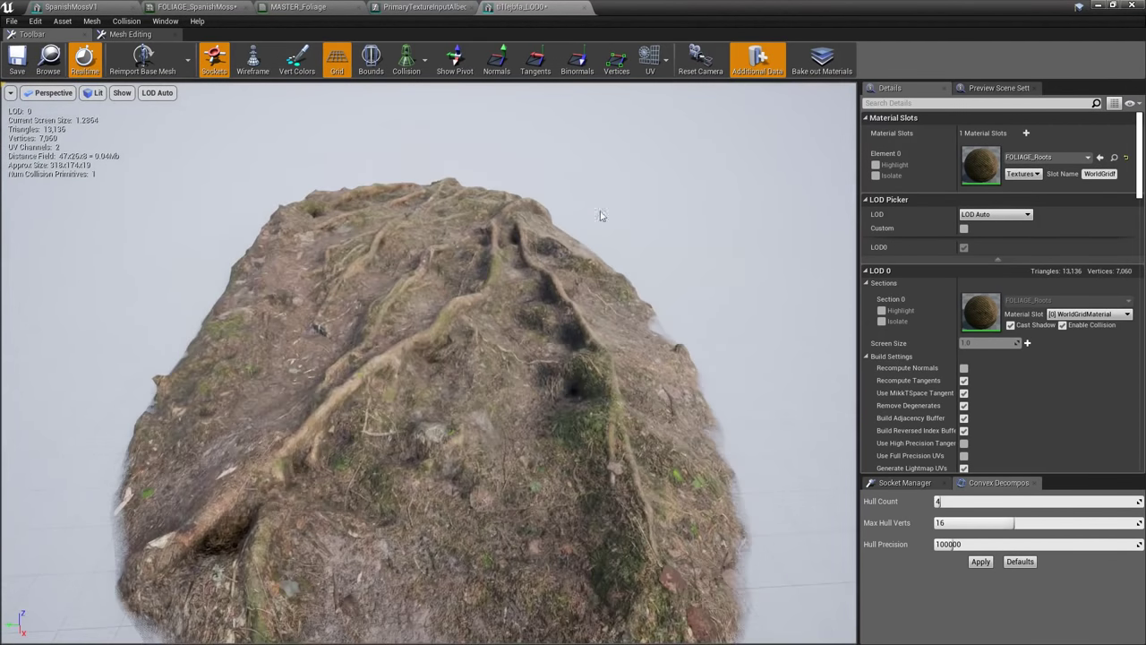
Display UV channel 1 of the roots mesh and compare its UV islands with the textured surface
left_click(659, 60)
left_click(680, 118)
left_click_drag(669, 287, 398, 342)
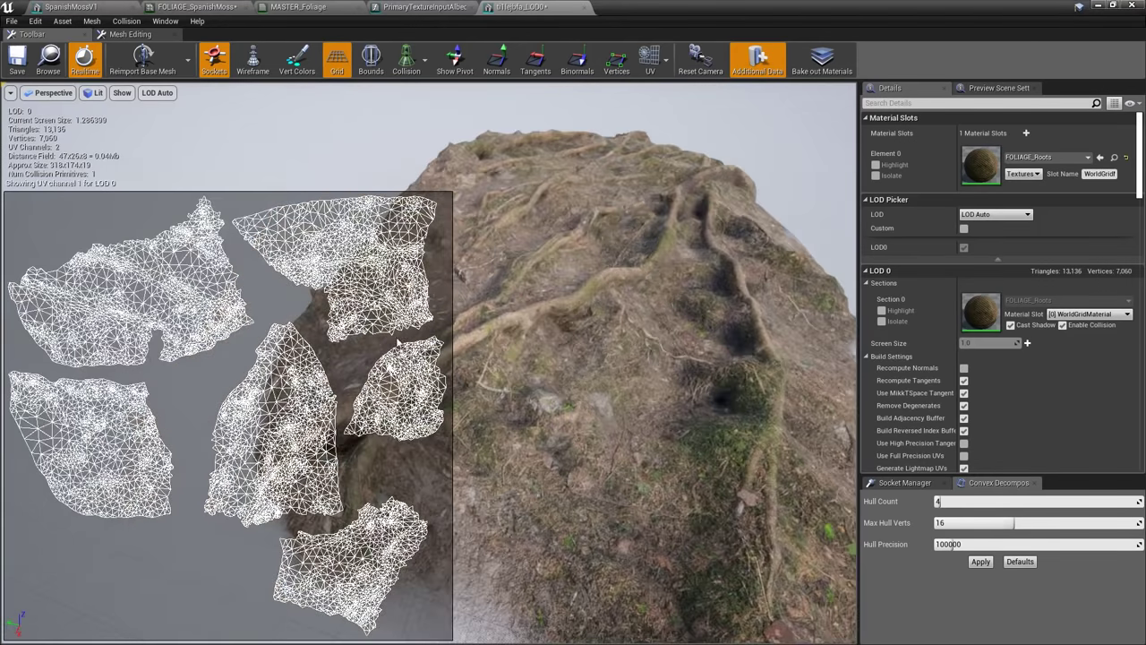
left_click_drag(433, 423, 433, 423)
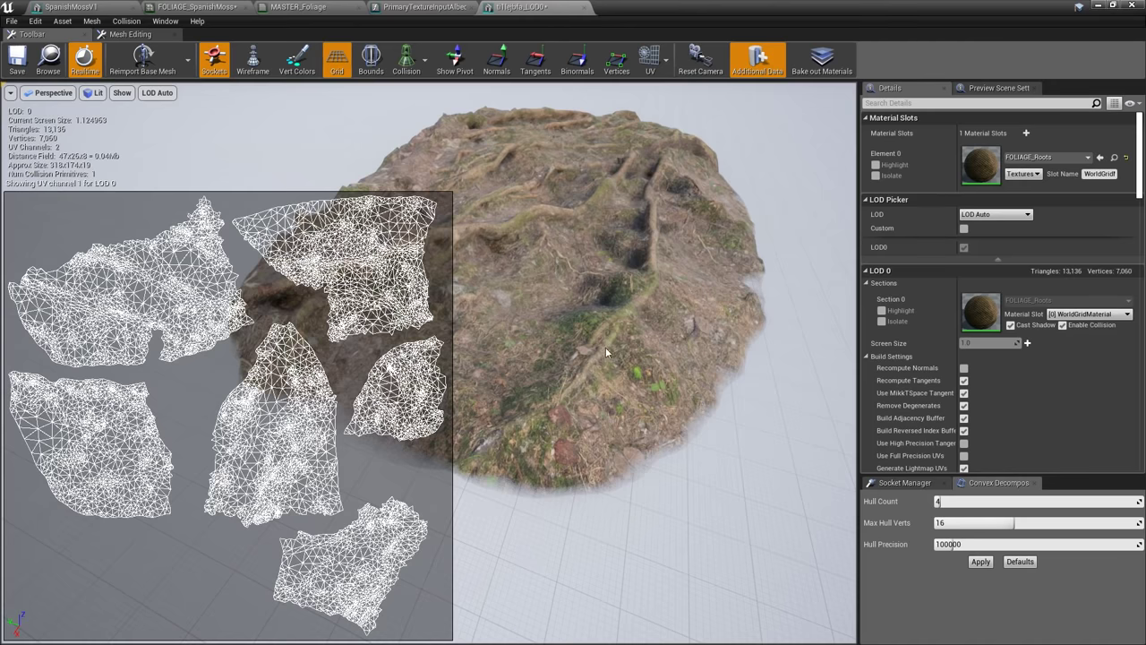
scroll(605, 347, "up", 4)
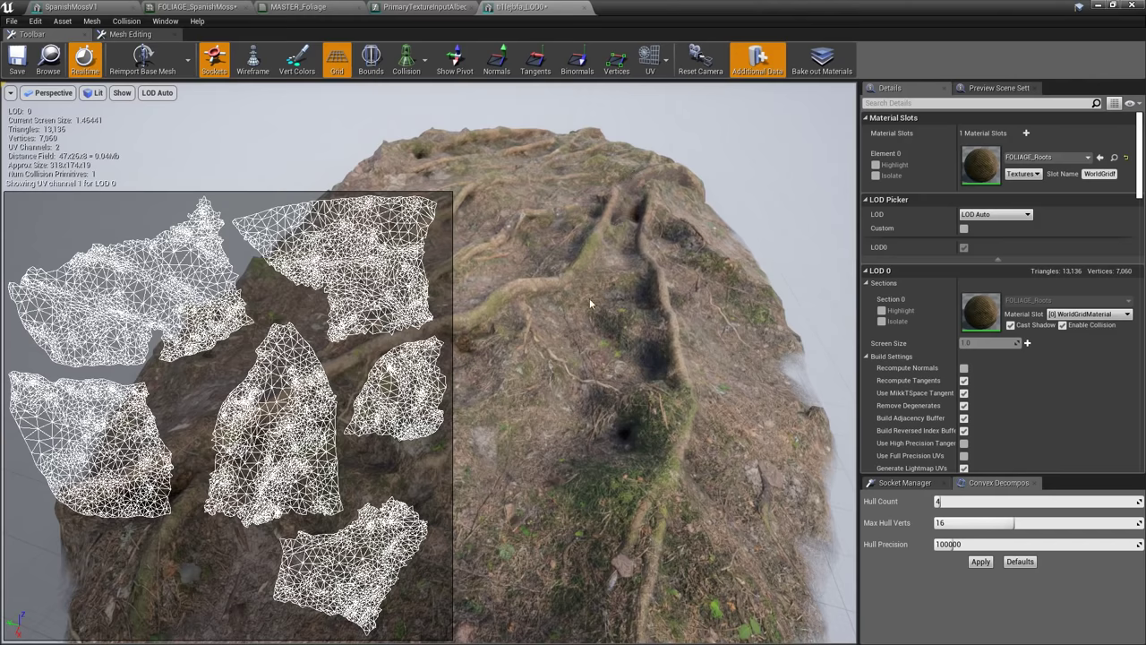
left_click_drag(606, 440, 555, 416)
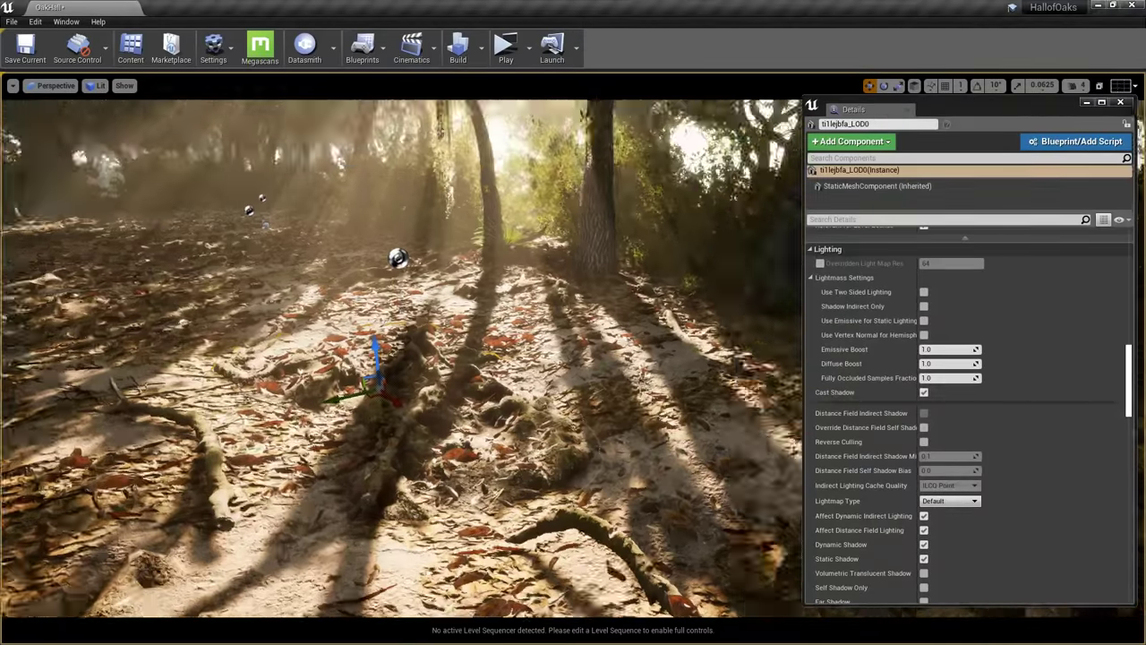
Return to the forest level, switch the view to Lightmap Density and examine the density on the tree trunks, ground and roots mesh
right_click_drag(401, 358, 410, 223)
key("alt+0")
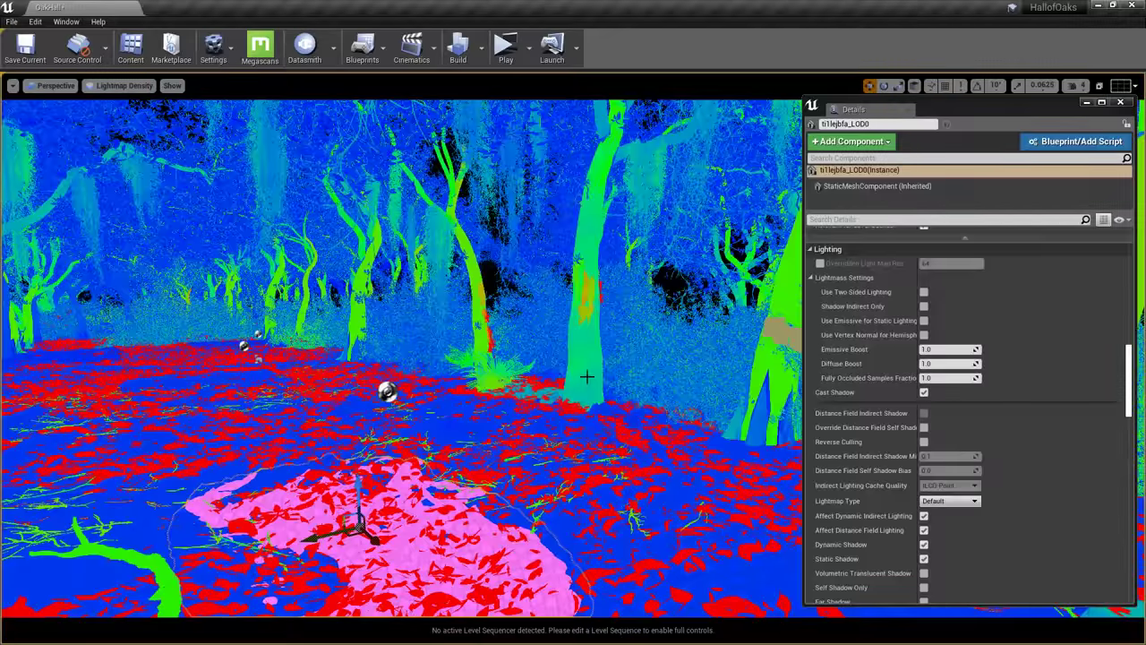
right_click_drag(587, 375, 423, 407)
key("w")
key("s")
key("w")
right_click_drag(490, 426, 656, 475)
right_click_drag(586, 423, 788, 497)
right_click_drag(268, 220, 395, 246)
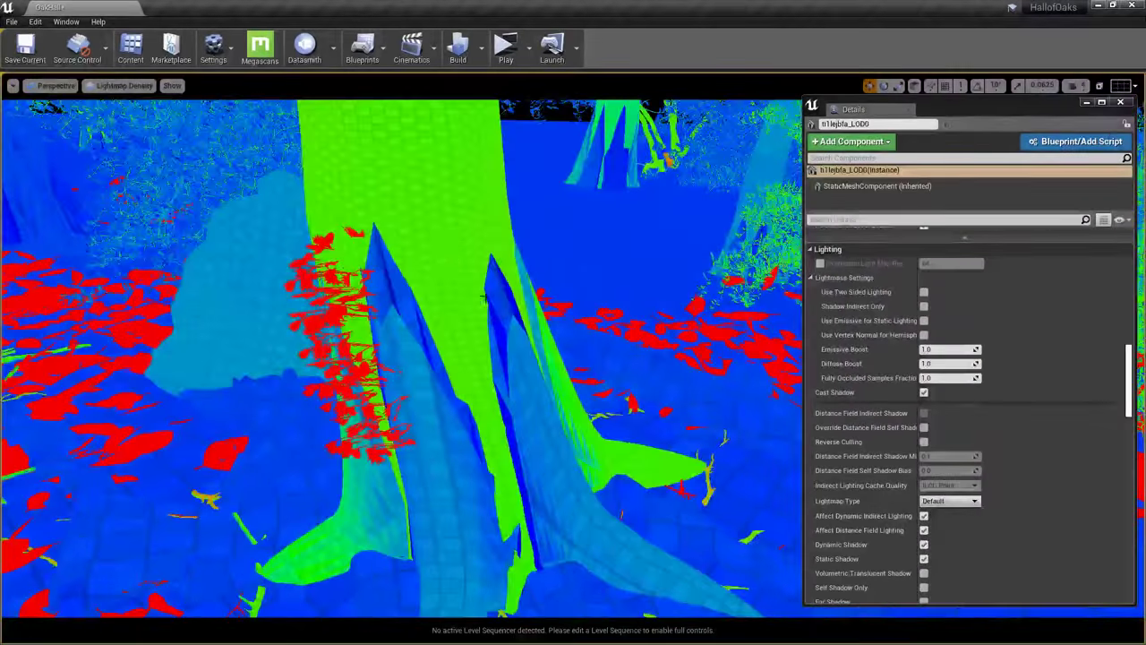
left_click_drag(484, 314, 555, 327)
right_click_drag(556, 325, 490, 132)
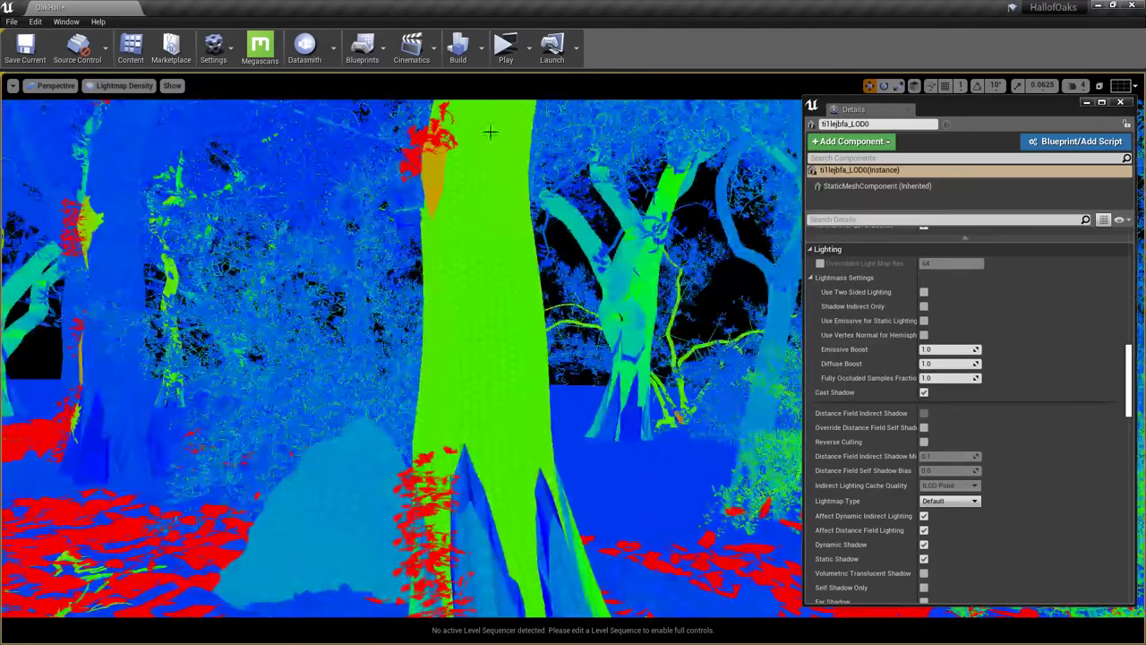
right_click_drag(530, 316, 606, 402)
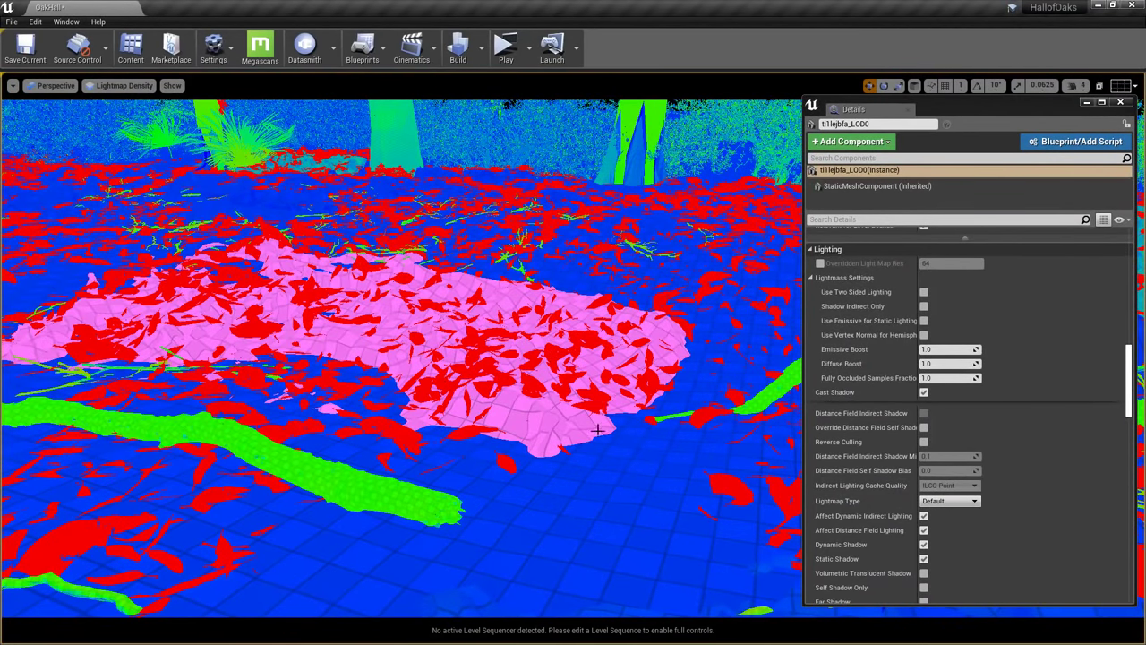
Examine the lightmap density of the forest floor, fallen leaves and tree trunks around the roots meshes
right_click_drag(606, 401, 600, 396)
right_click_drag(612, 529, 612, 529)
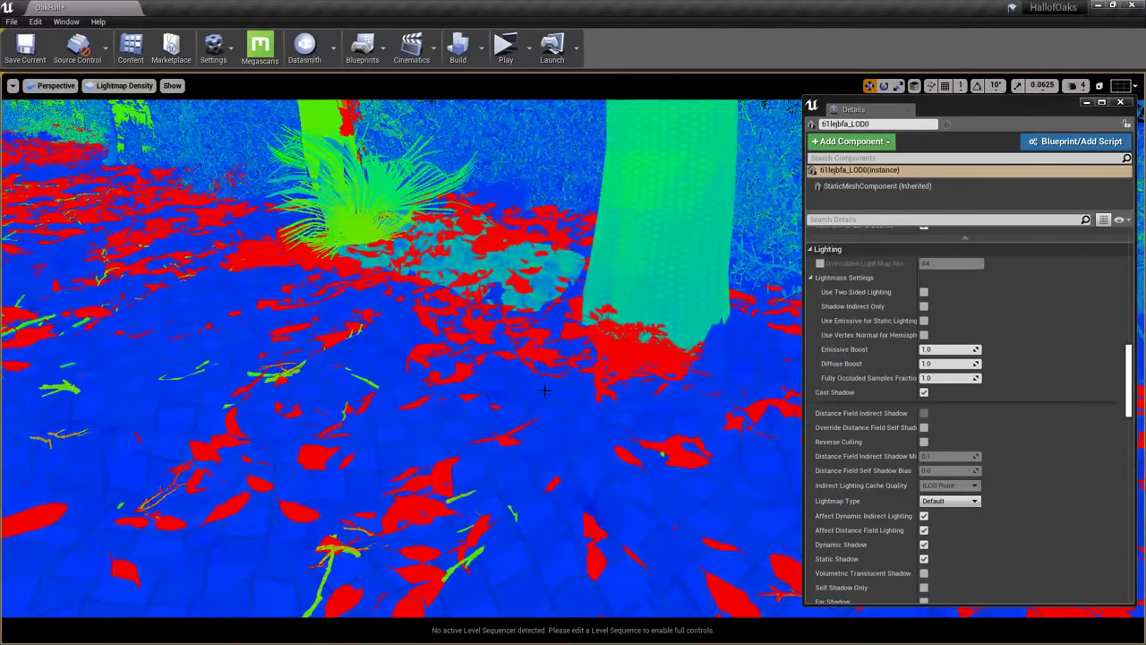
right_click_drag(557, 329, 557, 328)
right_click_drag(471, 414, 471, 414)
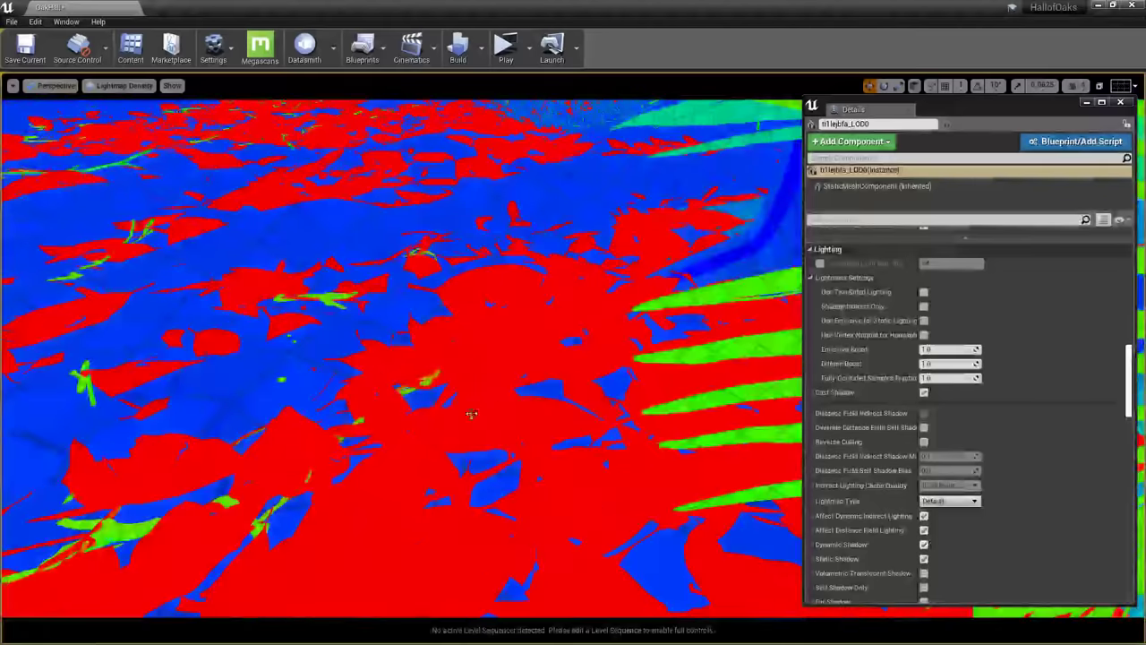
left_click(435, 537)
key("Escape")
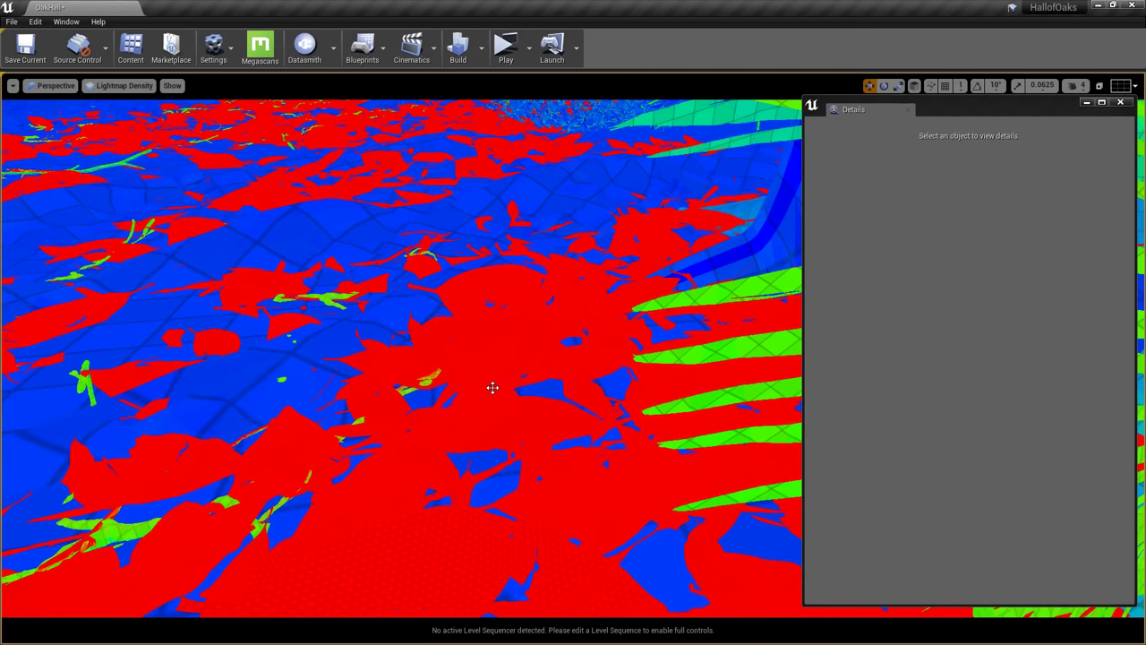
Select the roots mesh on the forest floor and look through its LOD and general settings in the mesh editor
right_click_drag(527, 409, 528, 409)
left_click(528, 410)
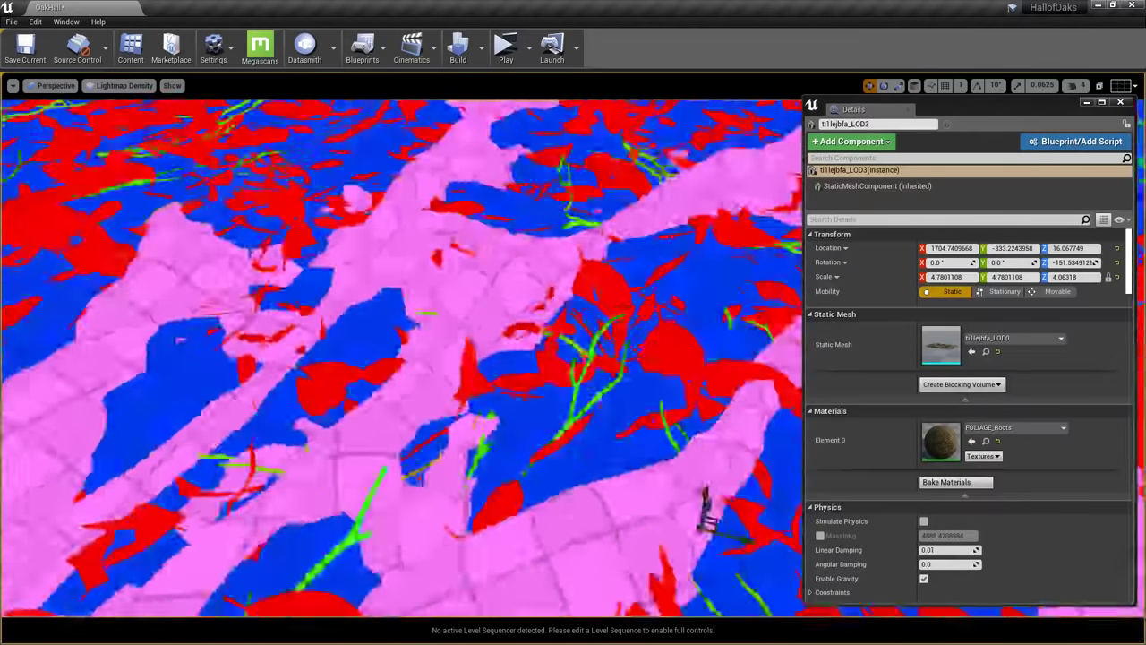
right_click_drag(514, 303, 514, 303)
key("Delete")
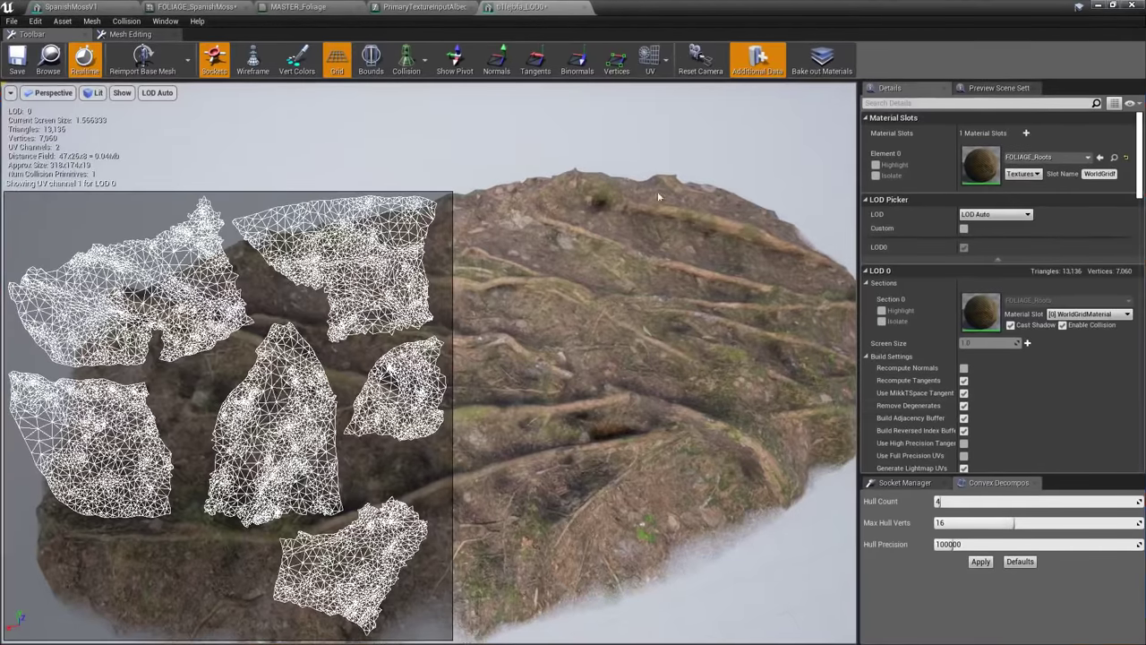
scroll(1004, 412, "down", 5)
scroll(1010, 387, "down", 10)
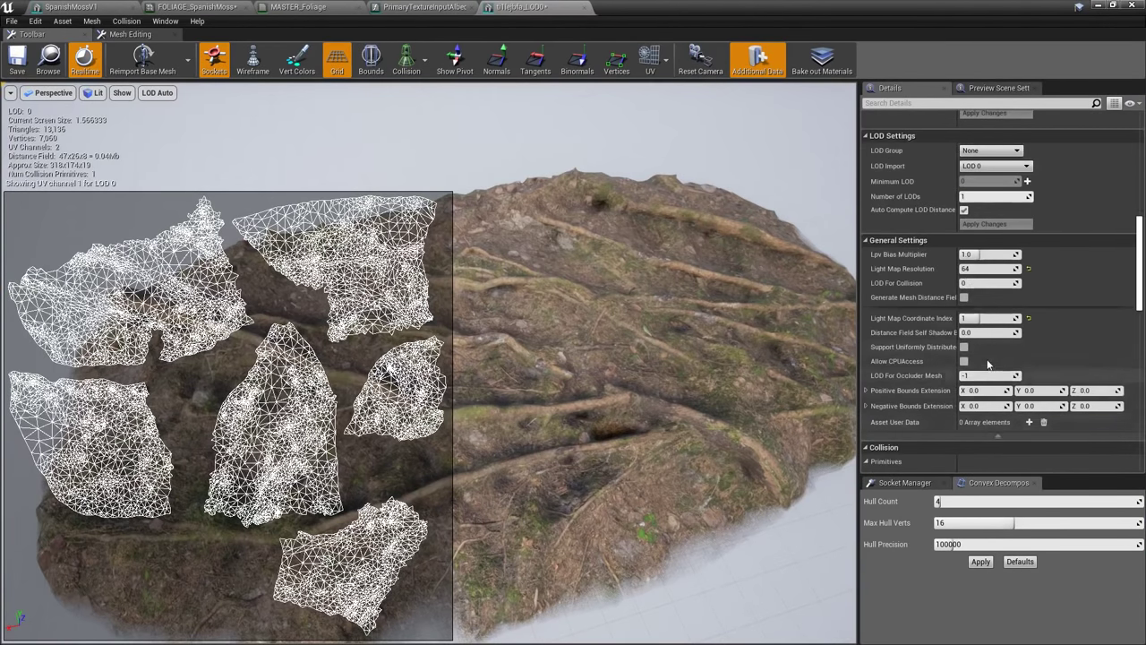
scroll(992, 373, "up", 15)
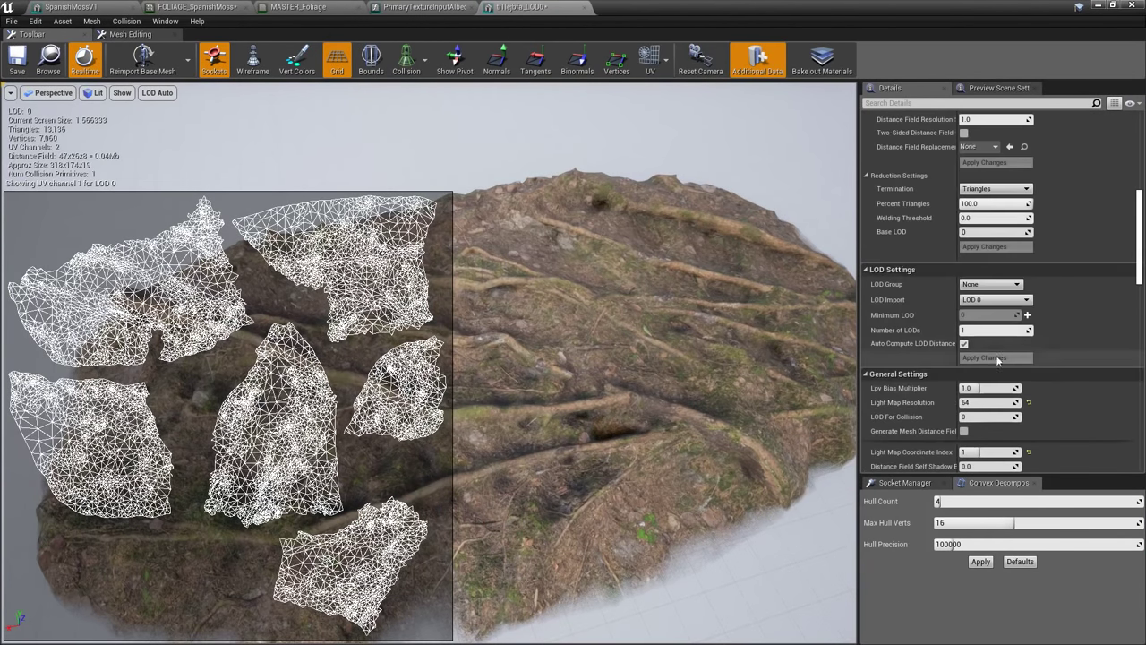
Filter the roots mesh's properties by "lightmap" and set its Light Map Resolution to 256
left_click(920, 103)
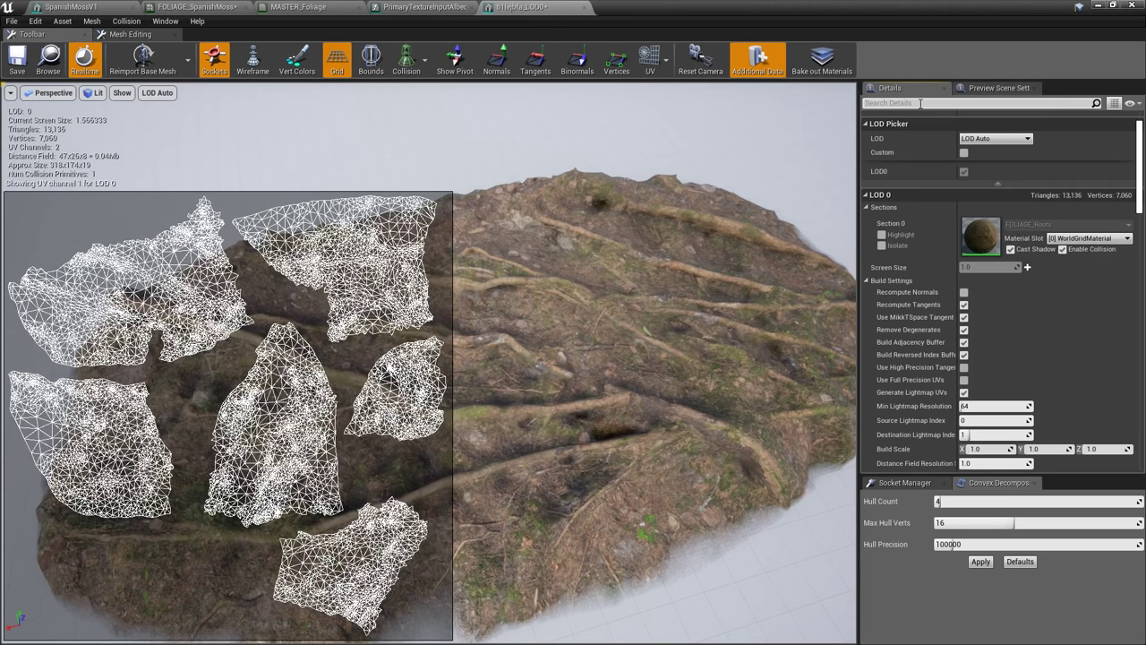
type("lightmap")
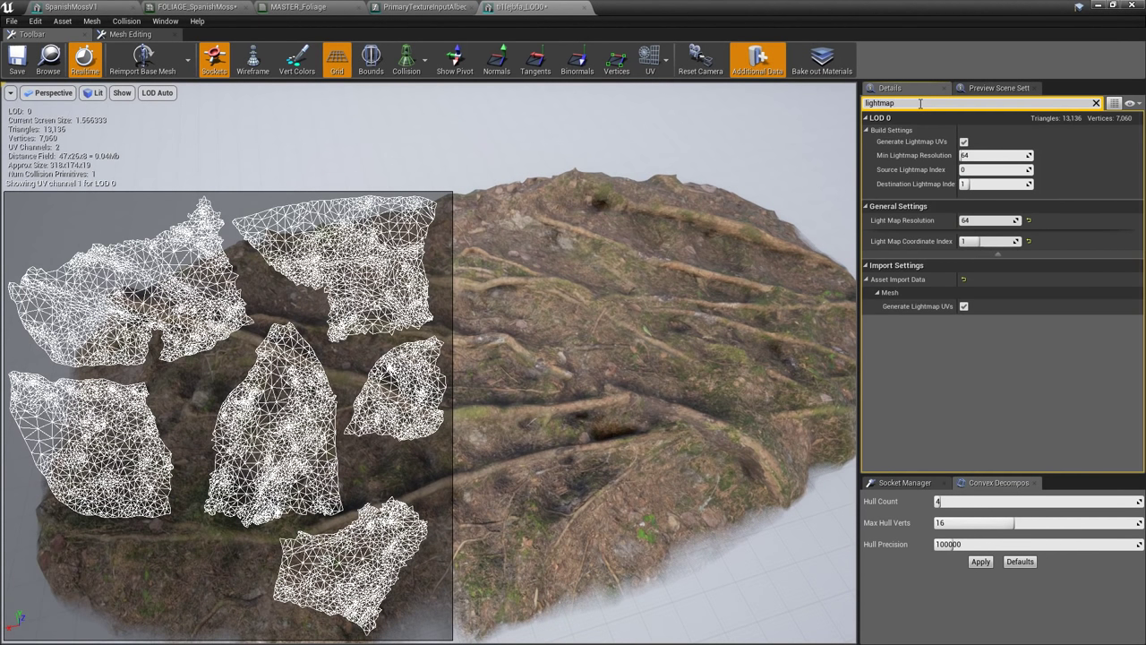
left_click(997, 221)
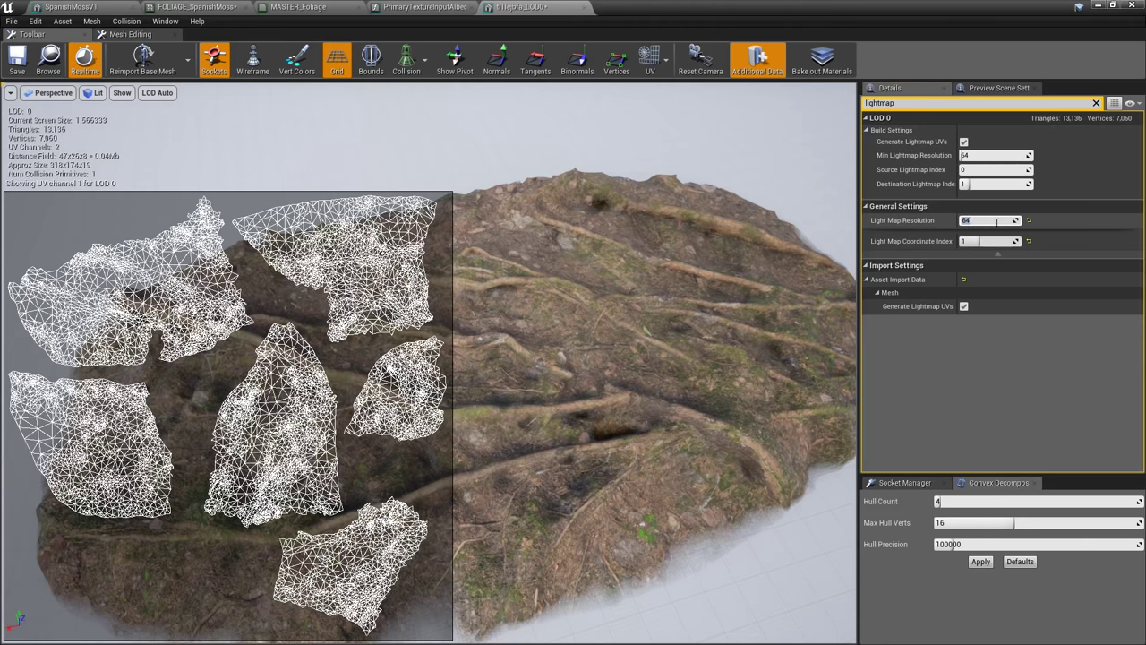
type("256")
key("Return")
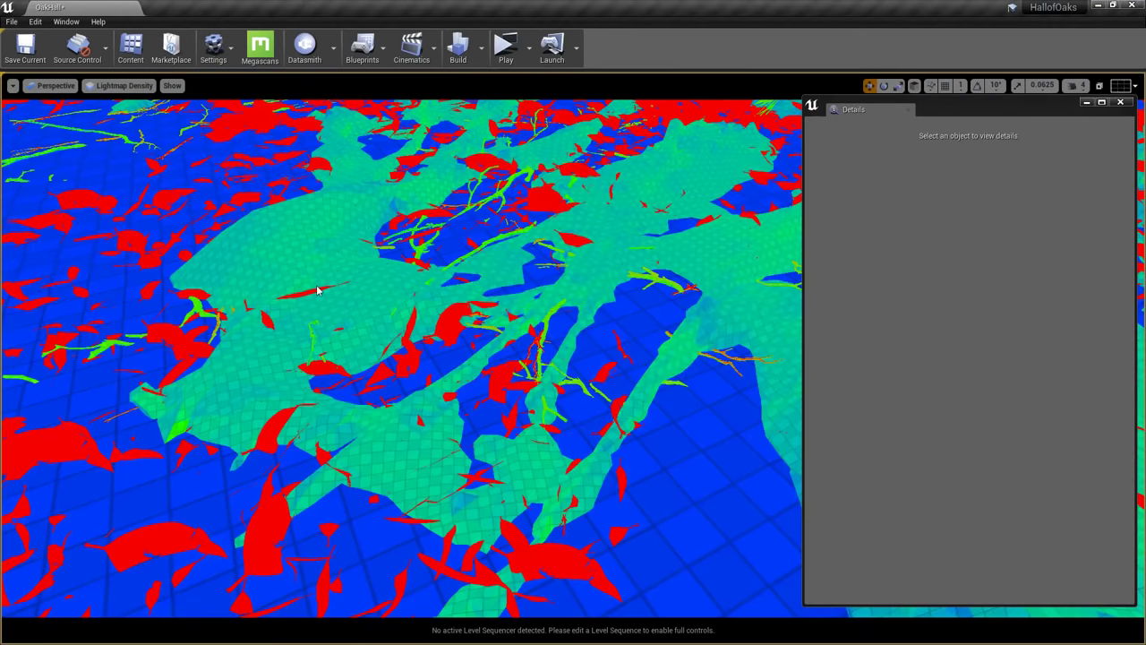
Compare the lightmap density of the roots meshes with the surrounding ground and leaves in the forest level
left_click(379, 293)
key("Escape")
key("w")
right_click_drag(379, 293, 335, 348)
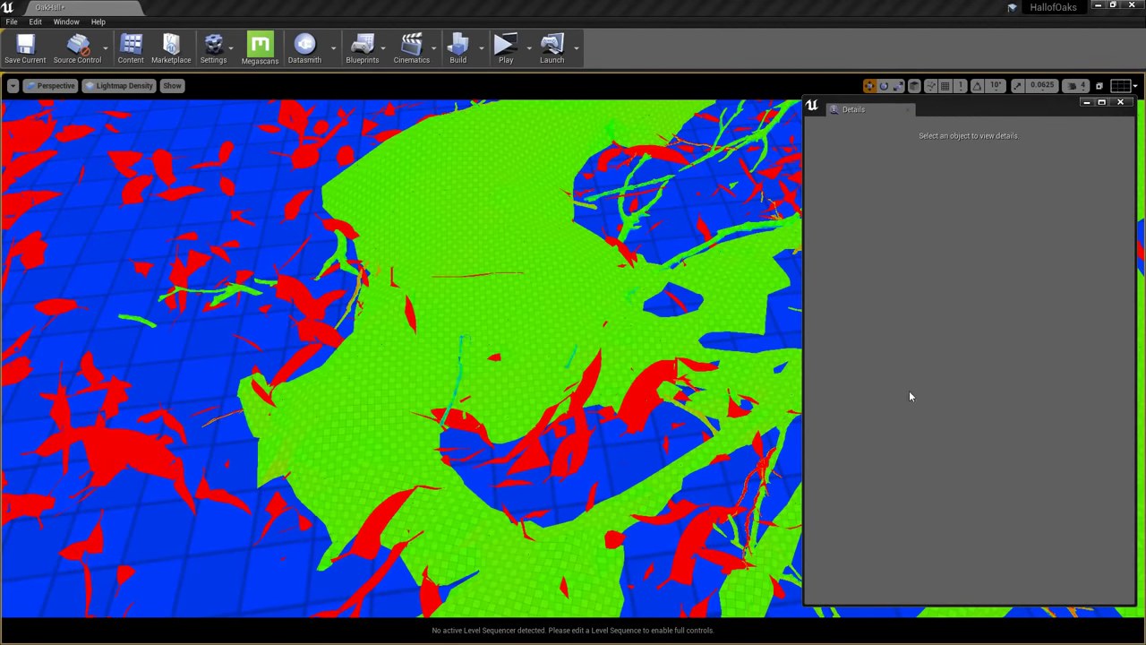
right_click_drag(592, 431, 530, 387)
key("w")
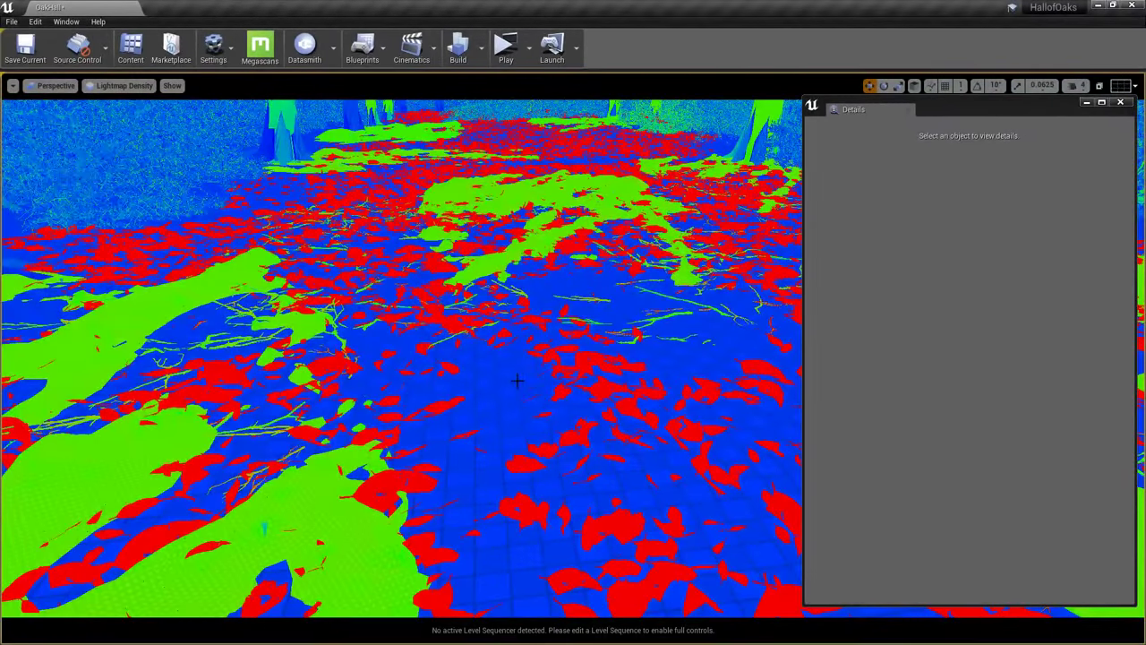
right_click_drag(534, 353, 576, 319)
right_click_drag(577, 372, 577, 371)
Switch the forest view back to Lit, close the object details window and move in on the sunlit roots
key("alt+4")
left_click(1120, 101)
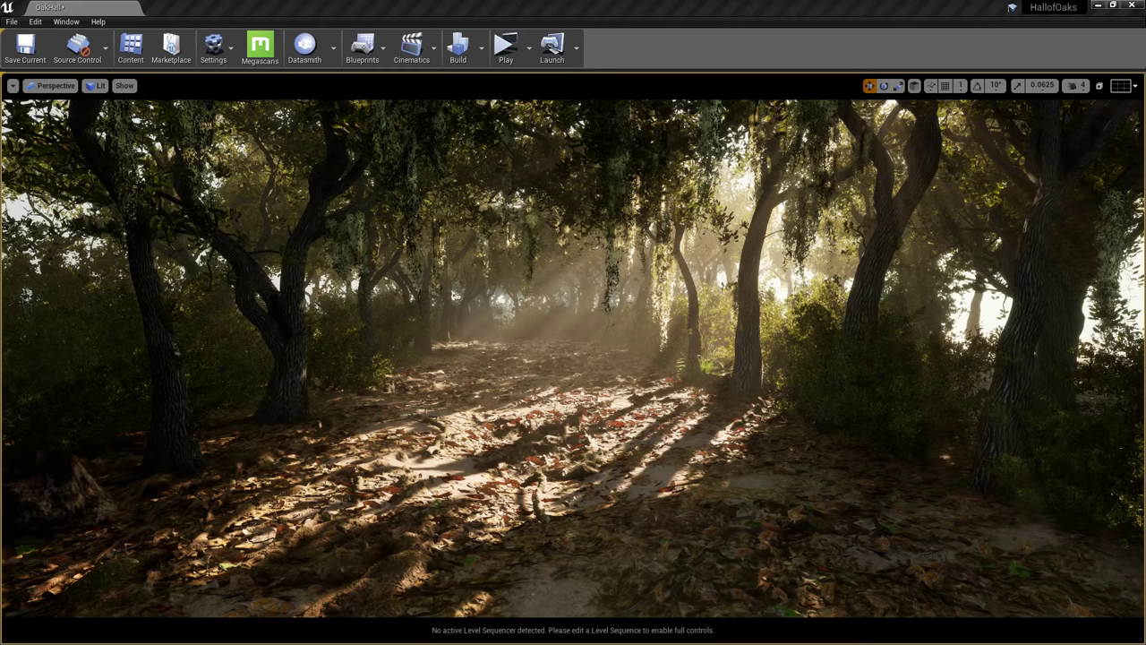
key("w")
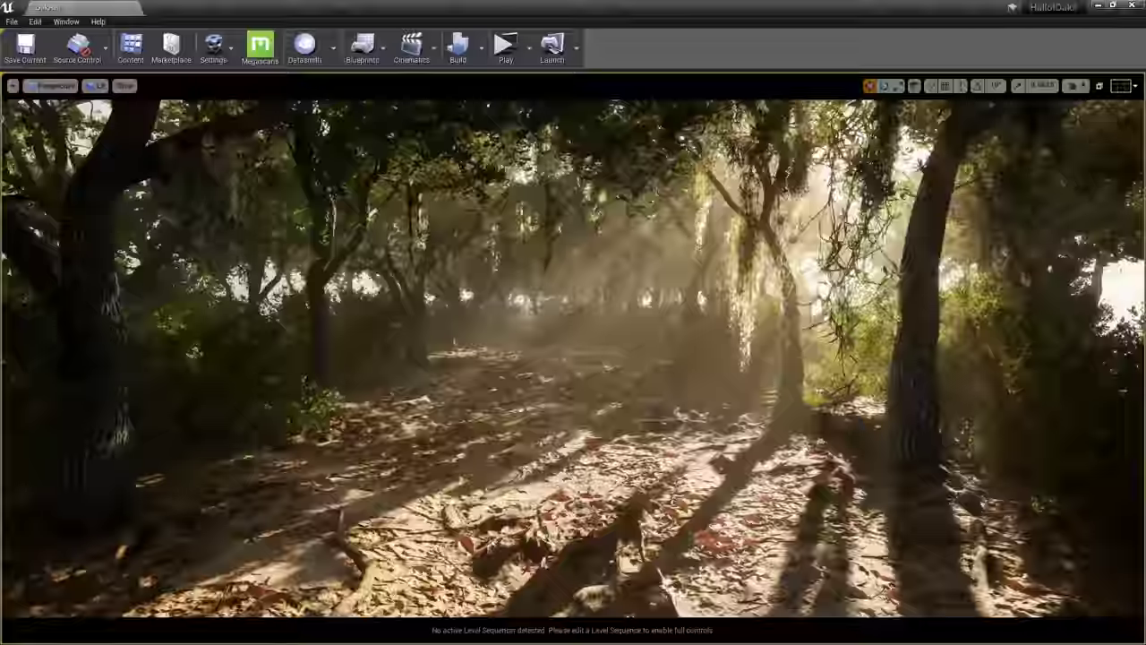
key("w")
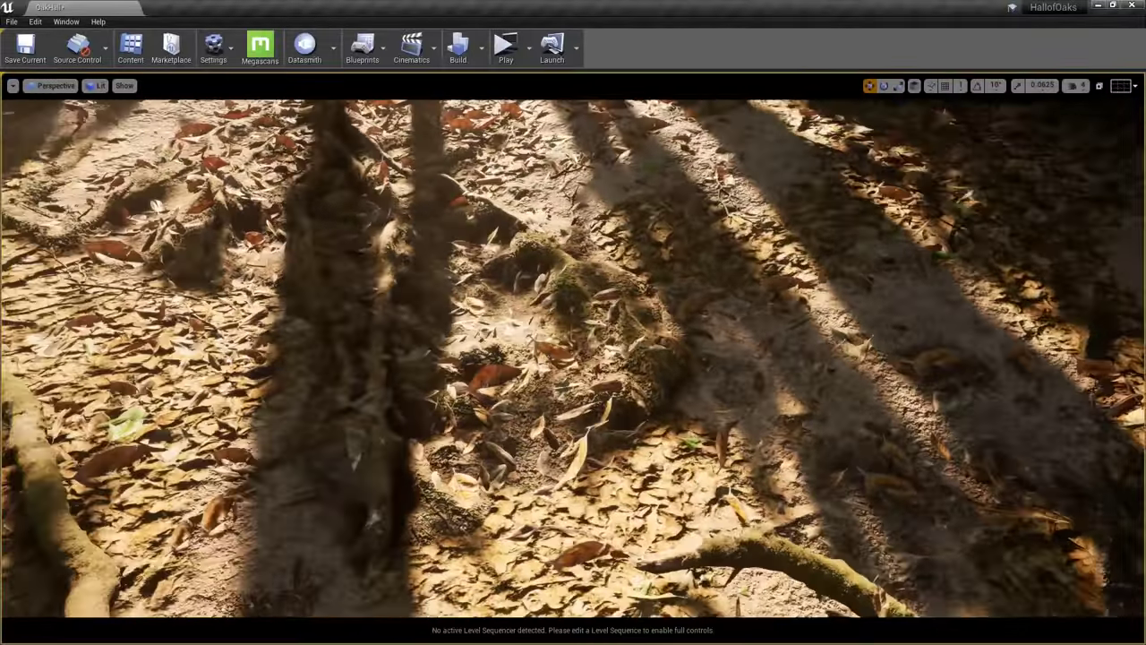
right_click_drag(614, 435, 555, 358)
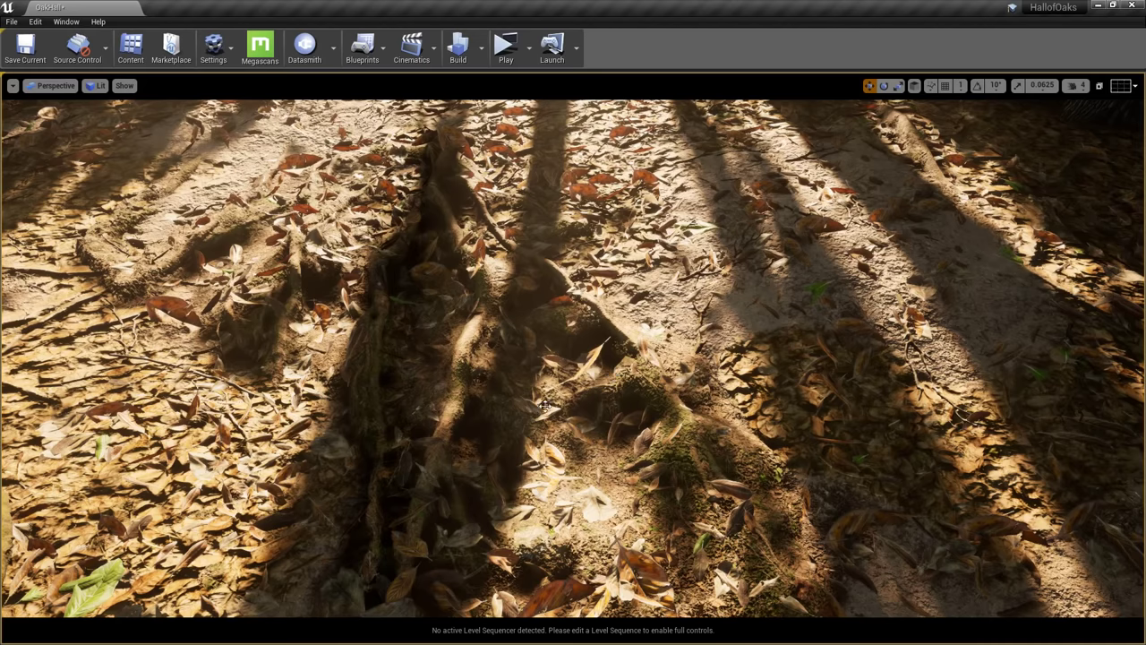
right_click_drag(618, 487, 537, 411)
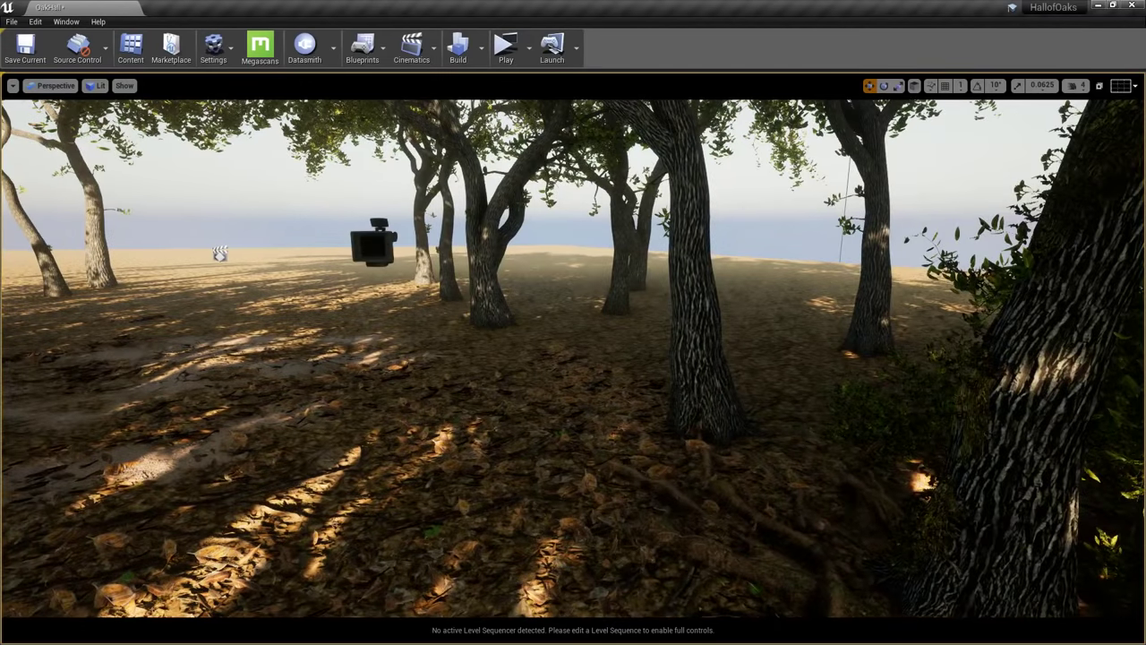
Pilot CineCameraActor2, reframe its view of the forest path and stop piloting it
left_click(372, 241)
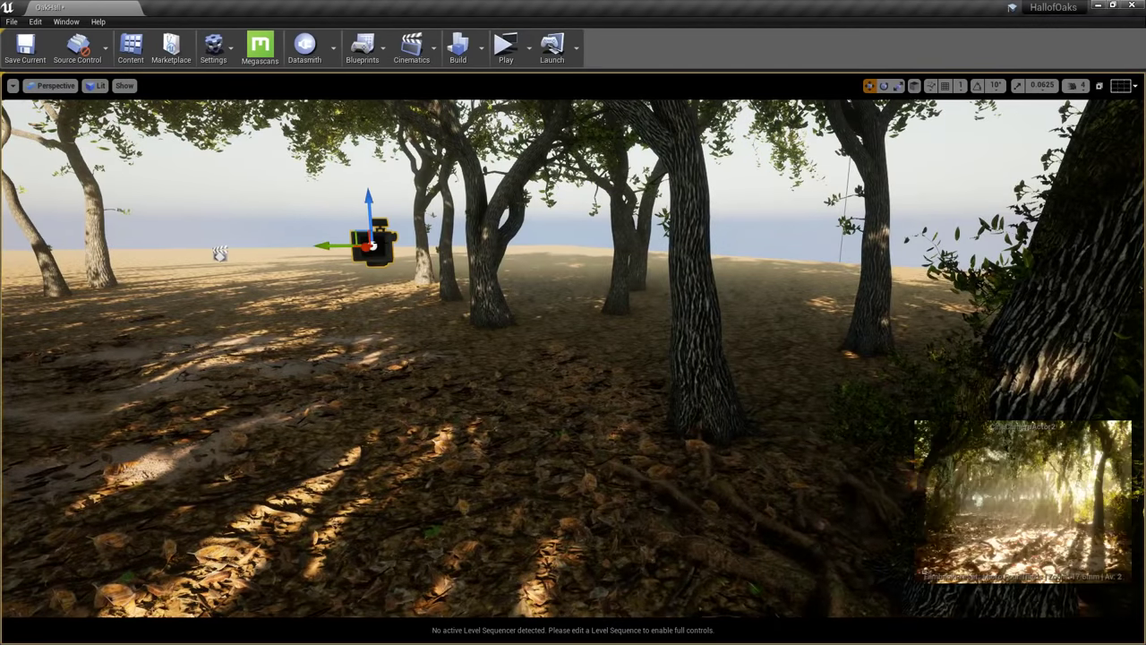
key("ctrl+shift+p")
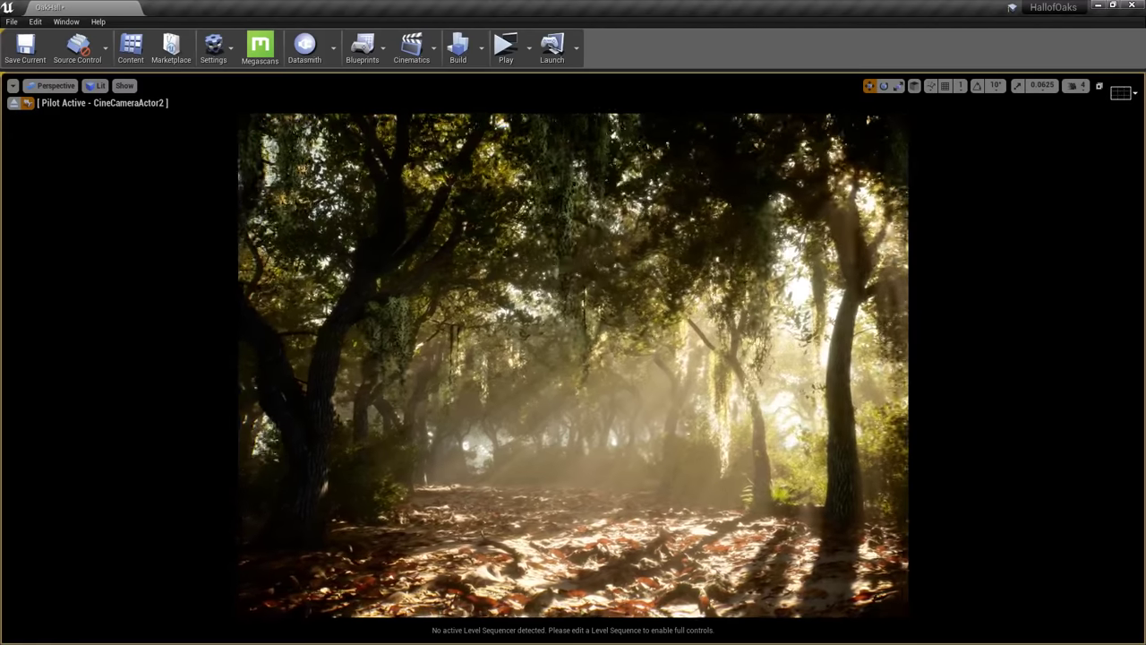
right_click_drag(642, 350, 674, 378)
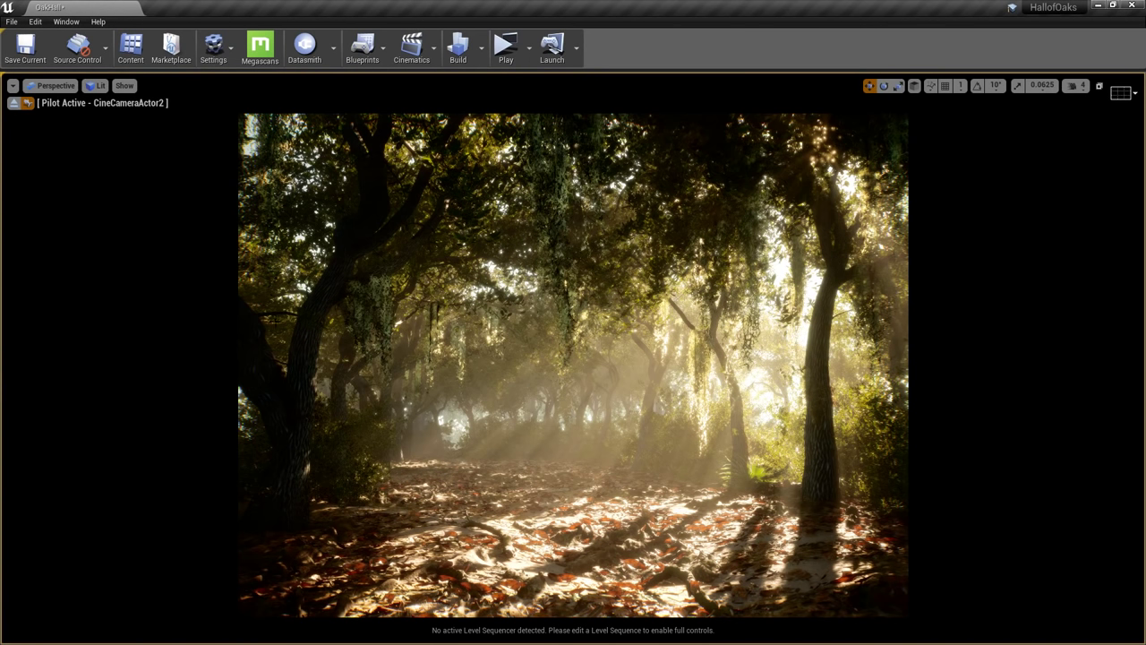
left_click(14, 104)
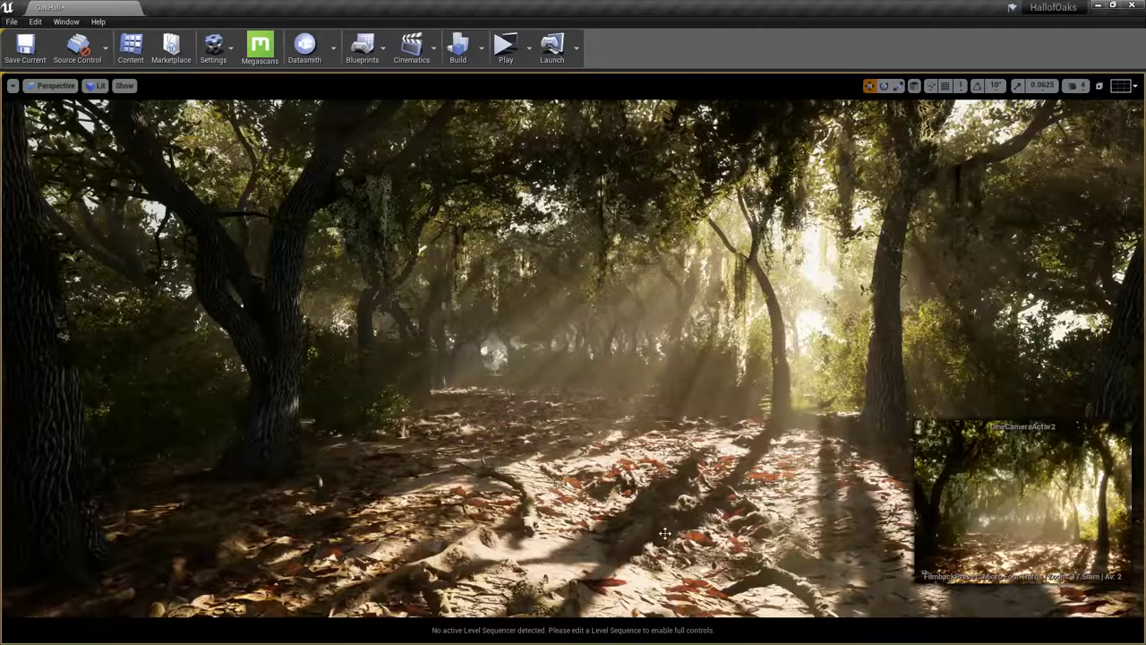
Clear the leaf foliage selection and inspect the fallen leaves and roots from close to the ground
left_click(664, 533)
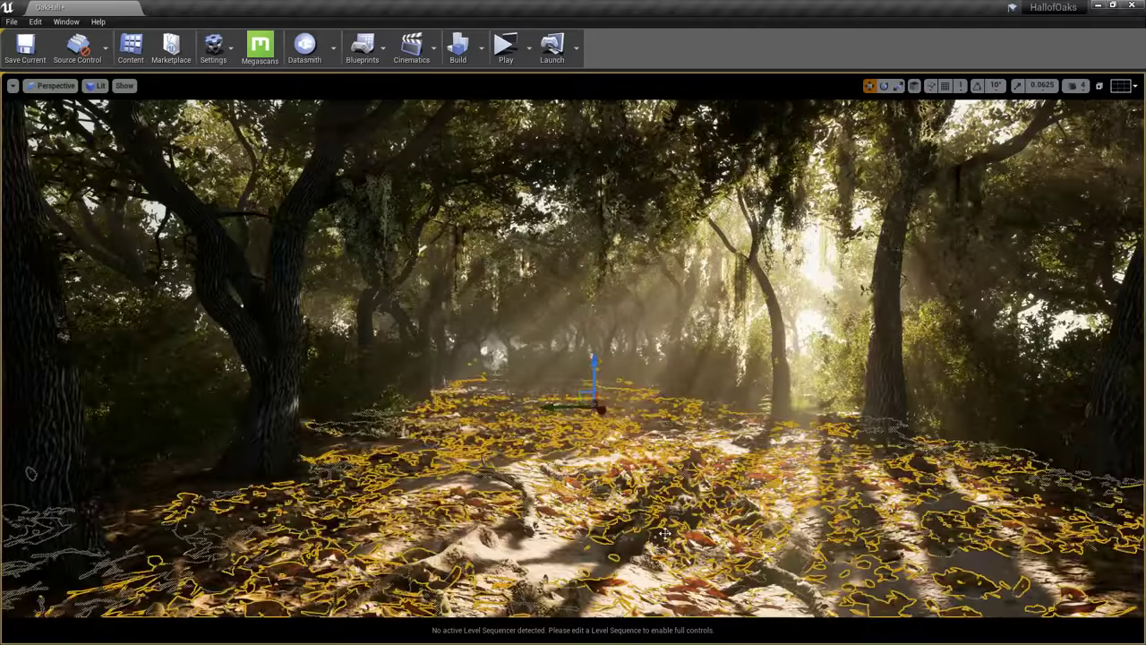
key("Escape")
key("w")
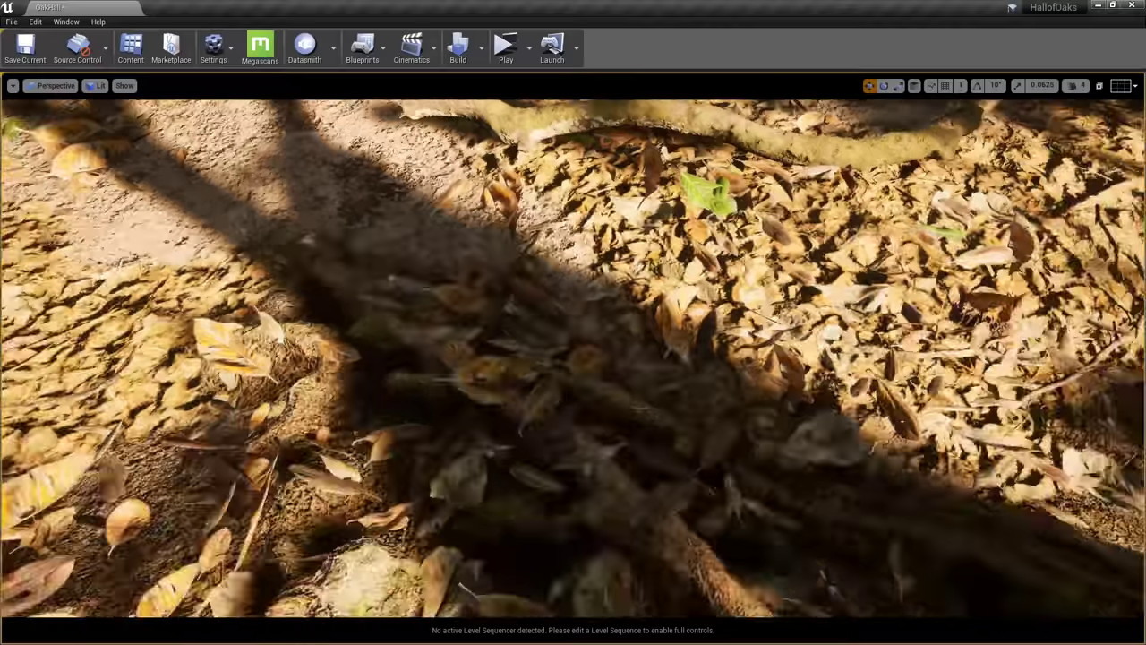
right_click_drag(545, 417, 600, 412)
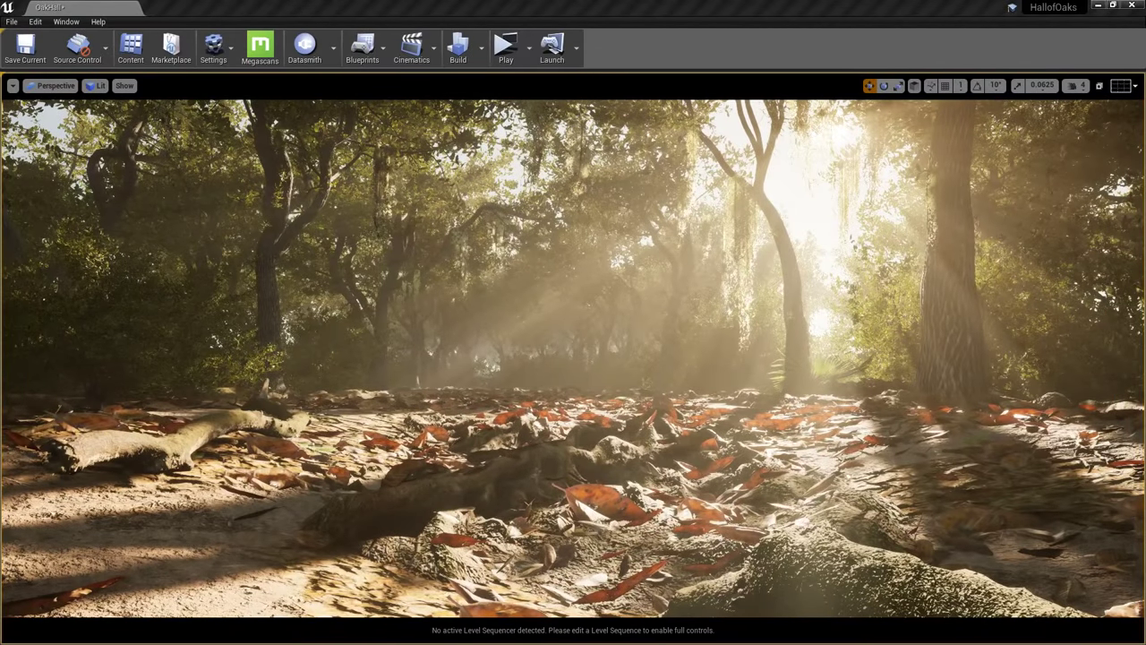
Open the FOLIAGE_GroundLeaves material instance from the Materials folder and maximise its editor
left_click_drag(442, 141, 366, 118)
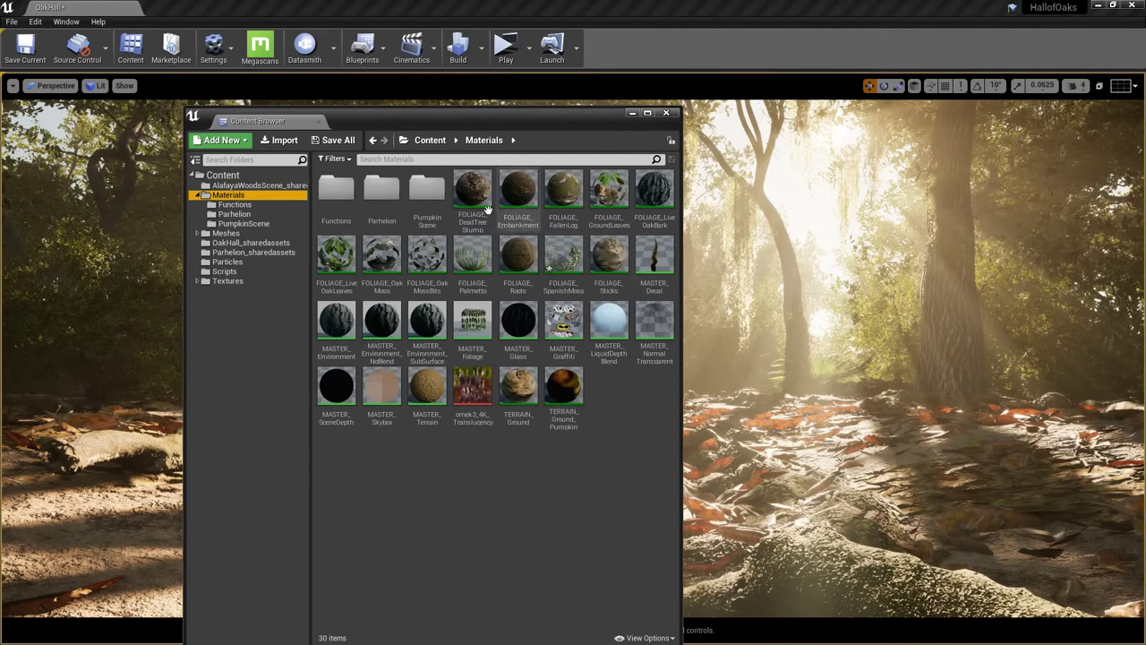
left_click_drag(526, 107, 0, 116)
double_click(548, 184)
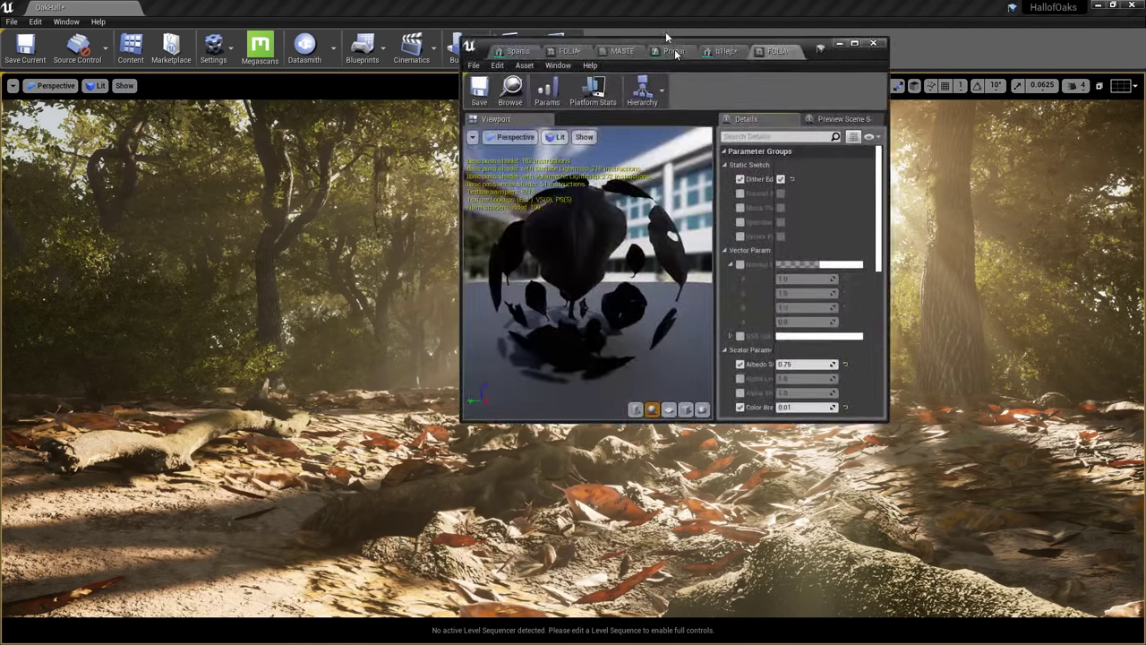
double_click(665, 31)
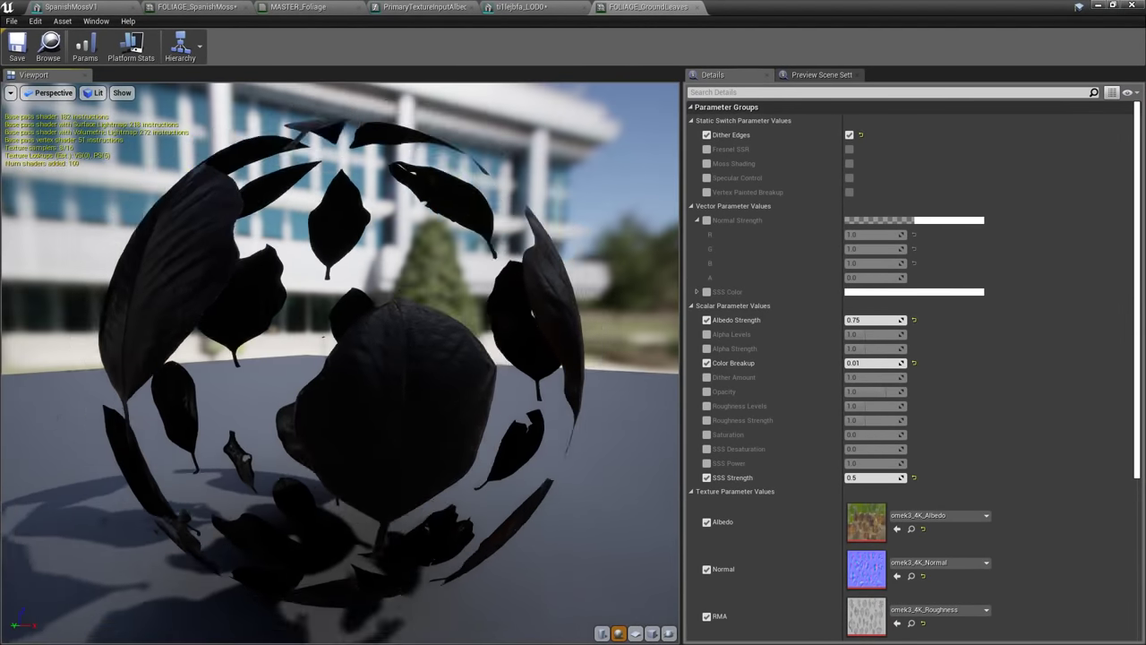
Inspect the ground leaves material on the preview sphere up close in Unlit and Lit shading
scroll(409, 380, "down", 3)
left_click_drag(409, 380, 453, 400)
key("alt+3")
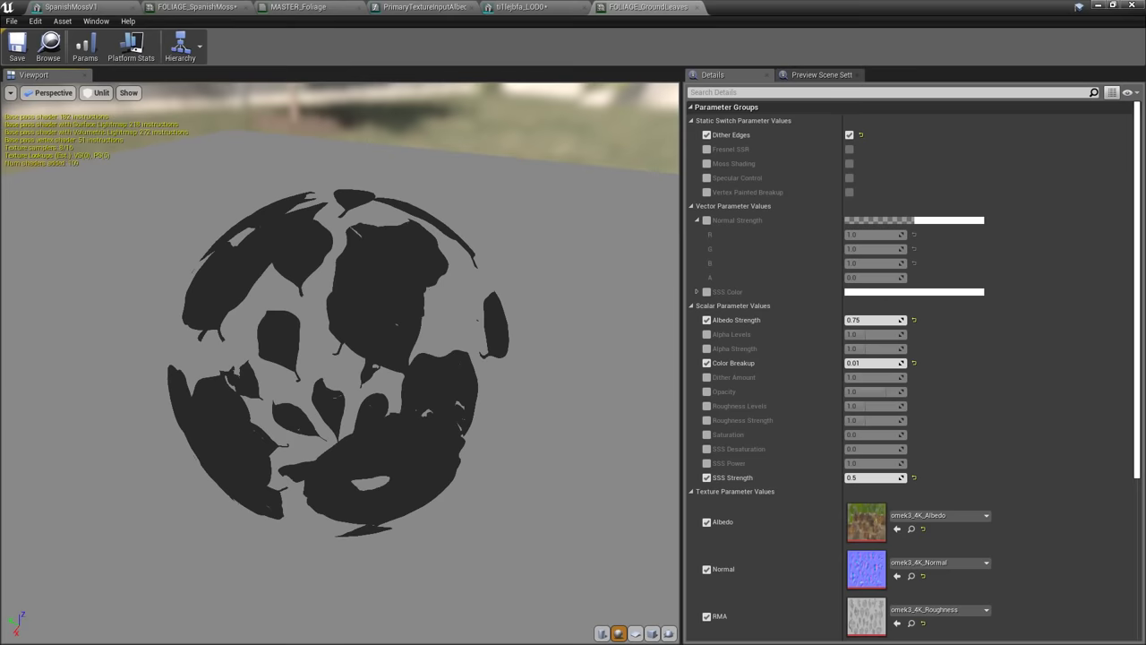
scroll(419, 384, "up", 4)
key("alt+4")
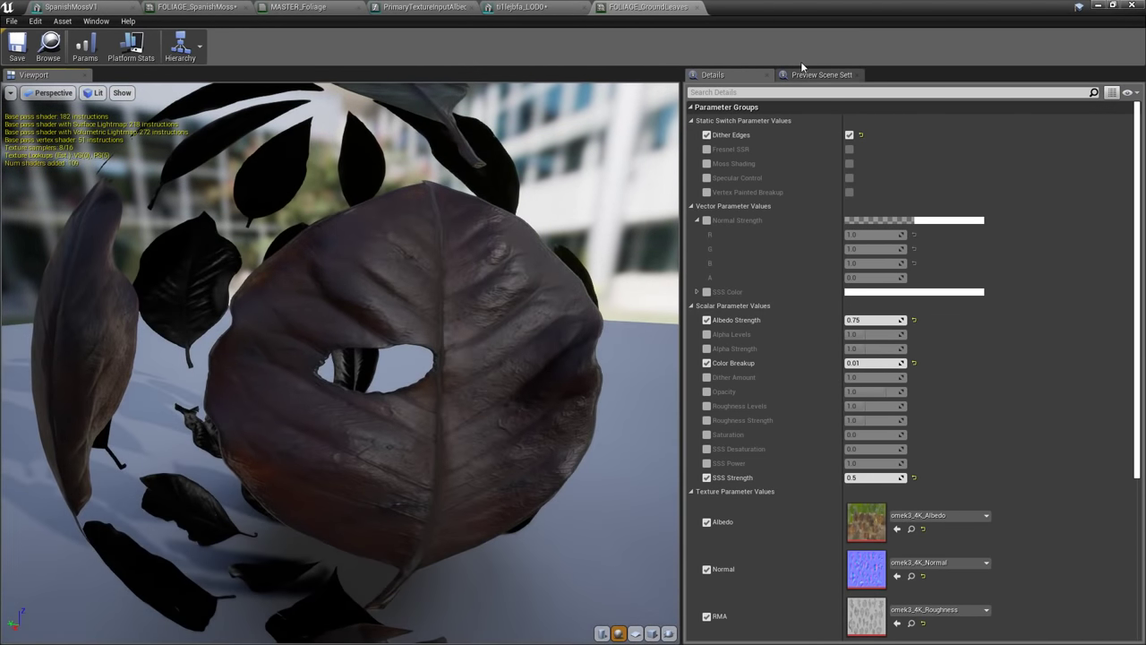
Return to the forest level and look over the path, shadows and hanging moss from several viewpoints
left_click_drag(743, 10, 772, 640)
right_click_drag(704, 340, 770, 233)
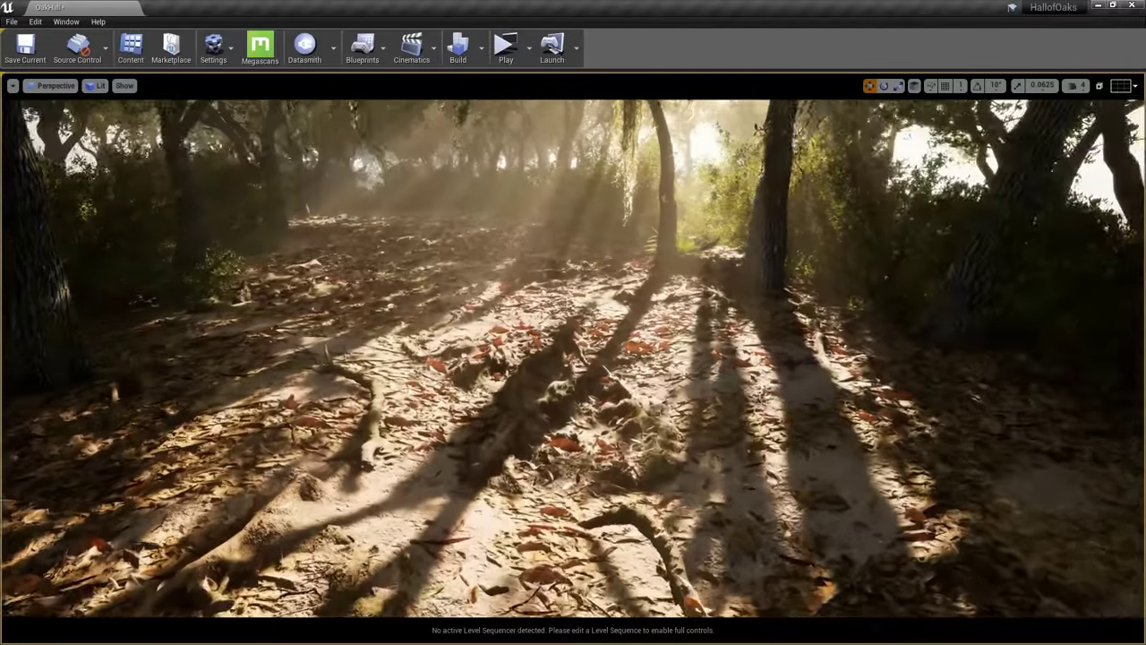
right_click_drag(828, 352, 757, 353)
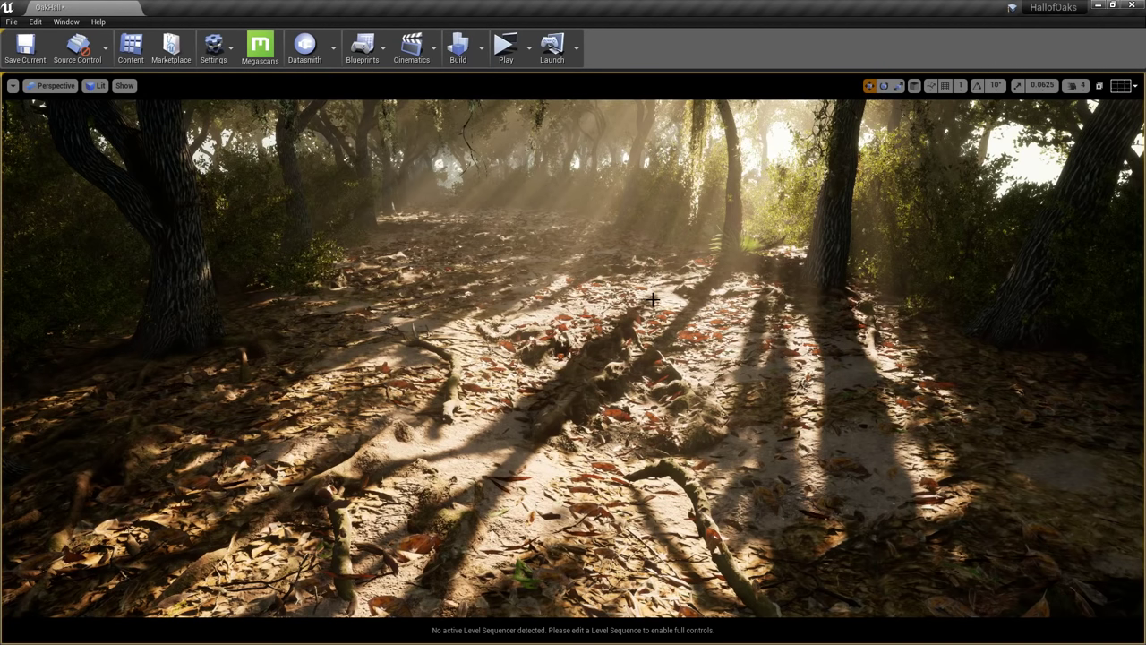
right_click_drag(743, 349, 755, 309)
key("s")
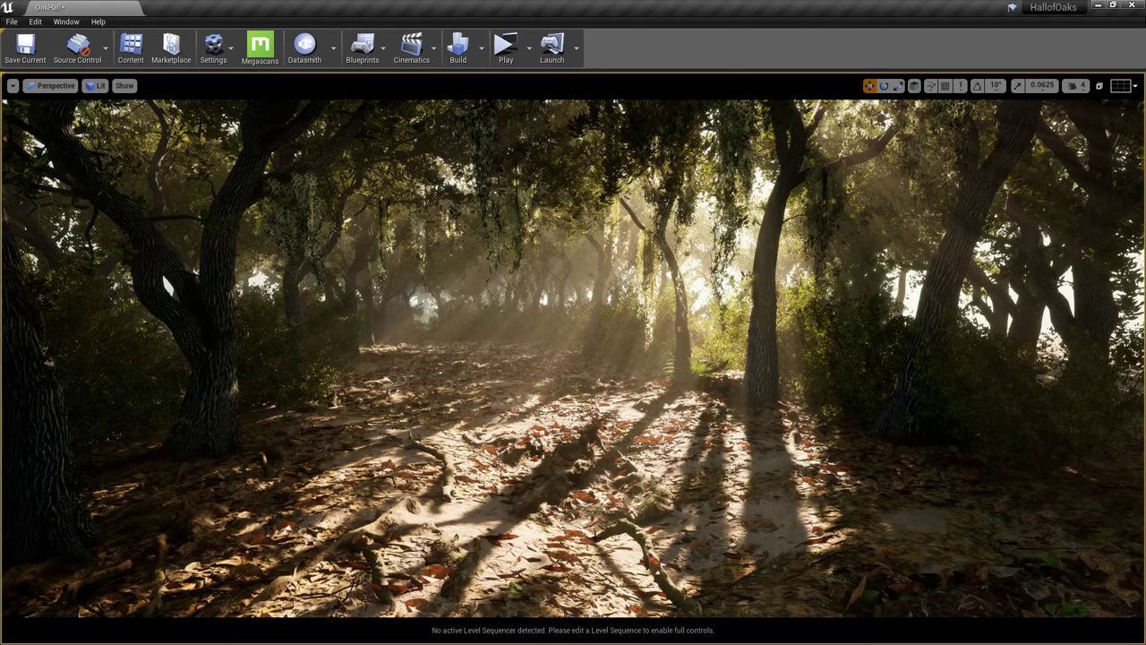
key("w")
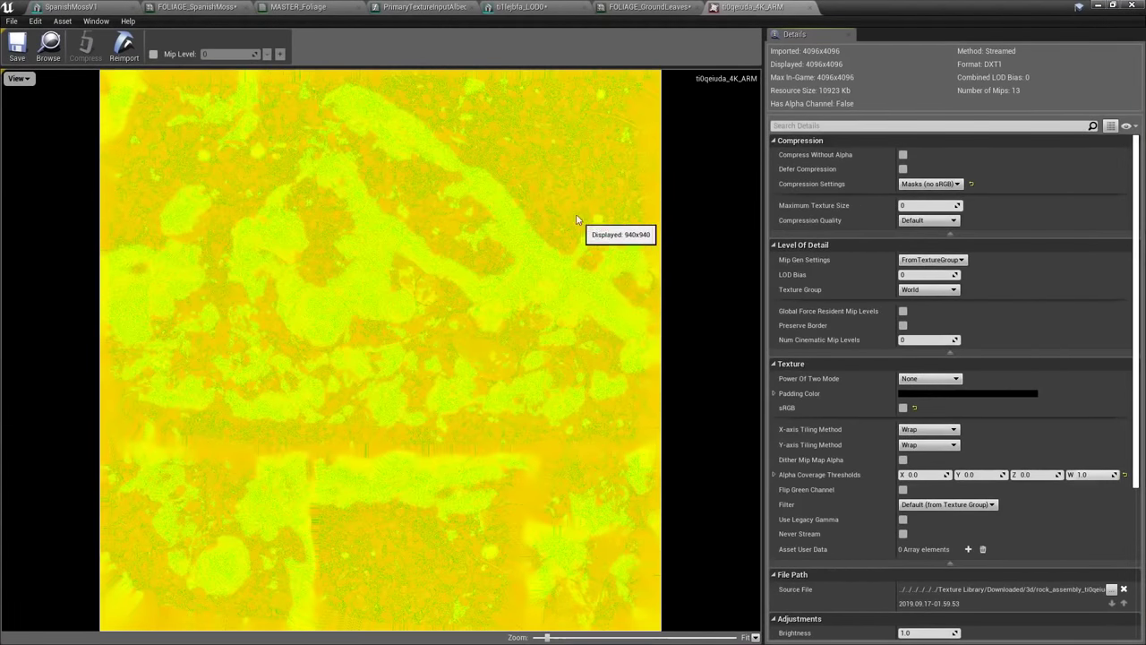
Isolate the red channel of the ti0qeiuda_4K_ARM texture by hiding green and blue in its preview
left_click(30, 79)
left_click(35, 114)
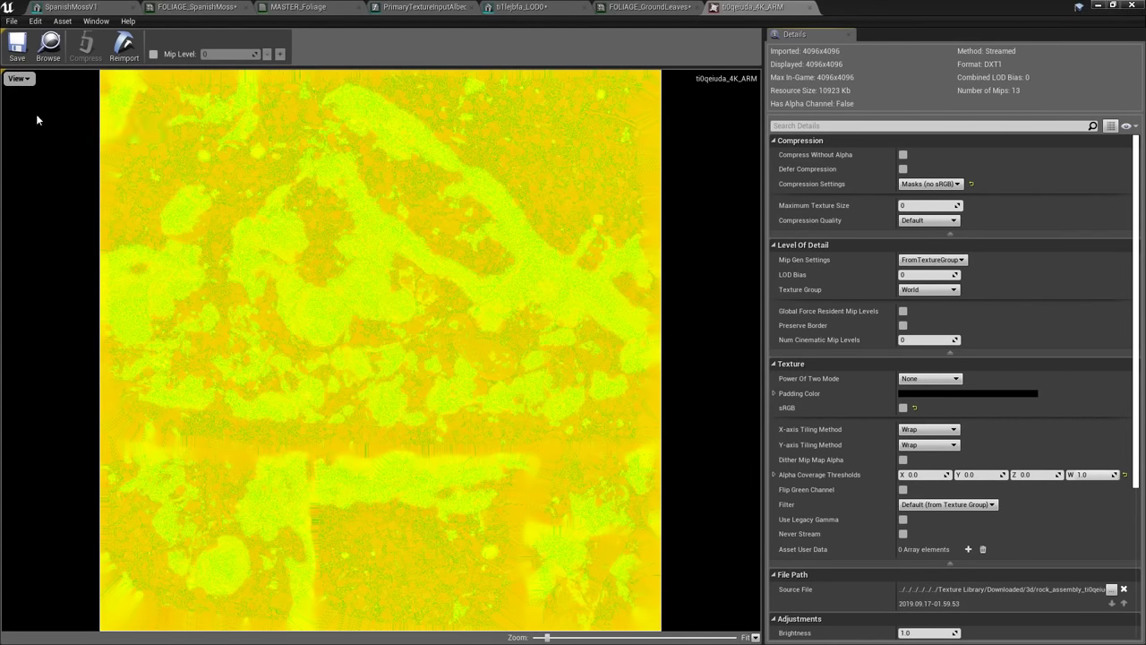
left_click(18, 79)
left_click(32, 130)
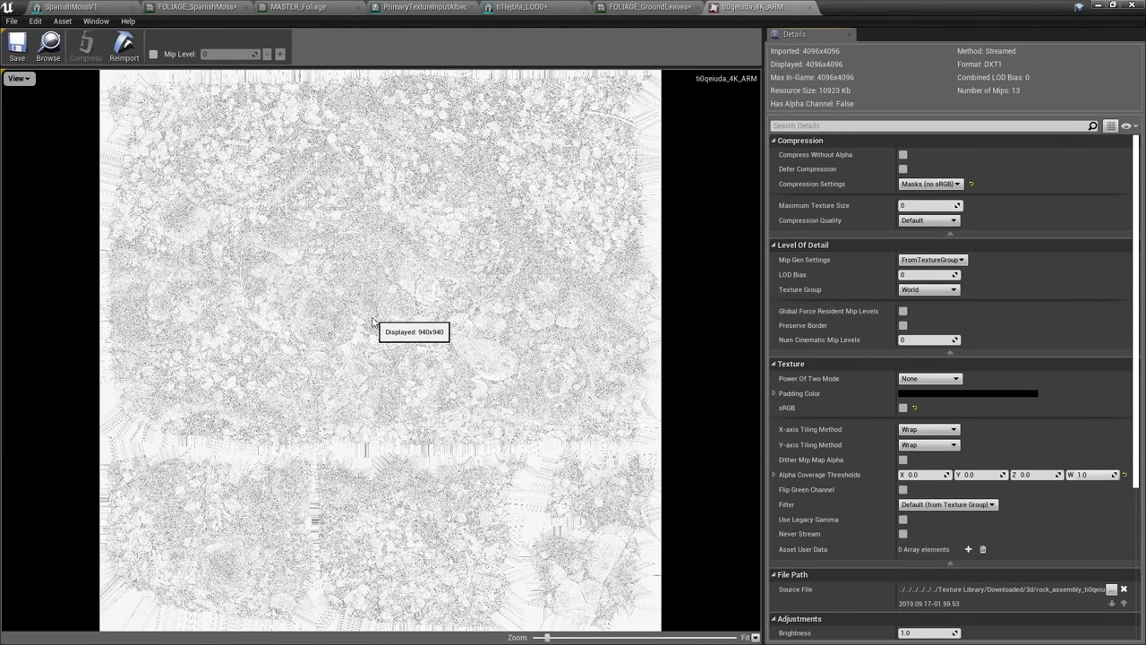
Switch the packed ARM texture preview from the red channel to the green channel only
left_click(20, 80)
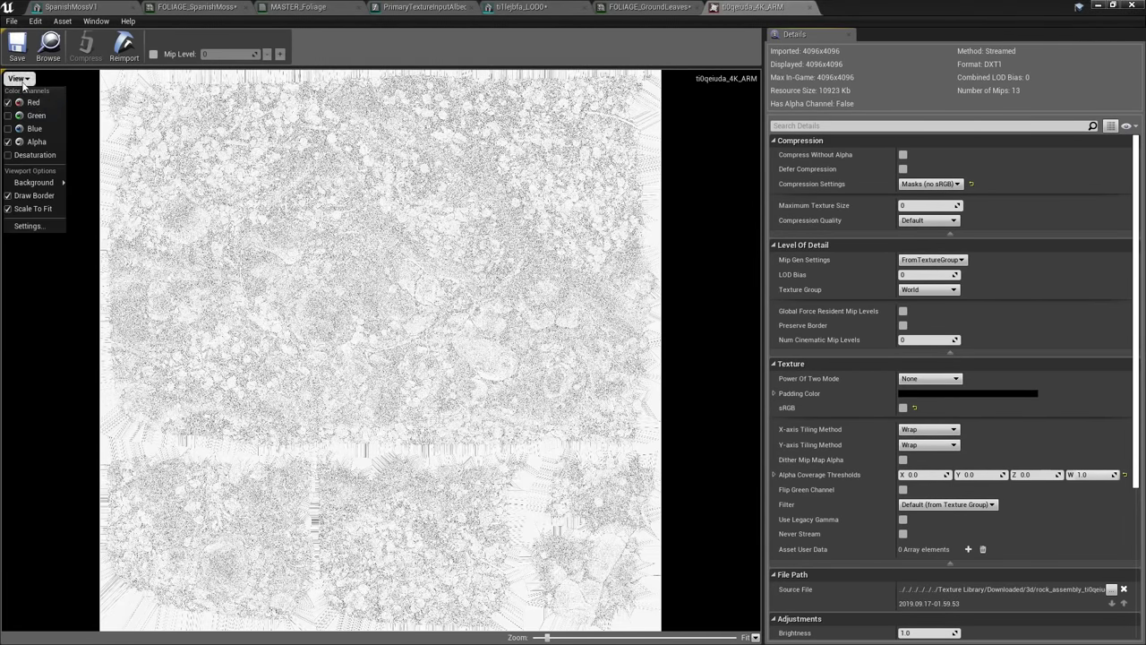
left_click(32, 103)
left_click(20, 82)
left_click(32, 116)
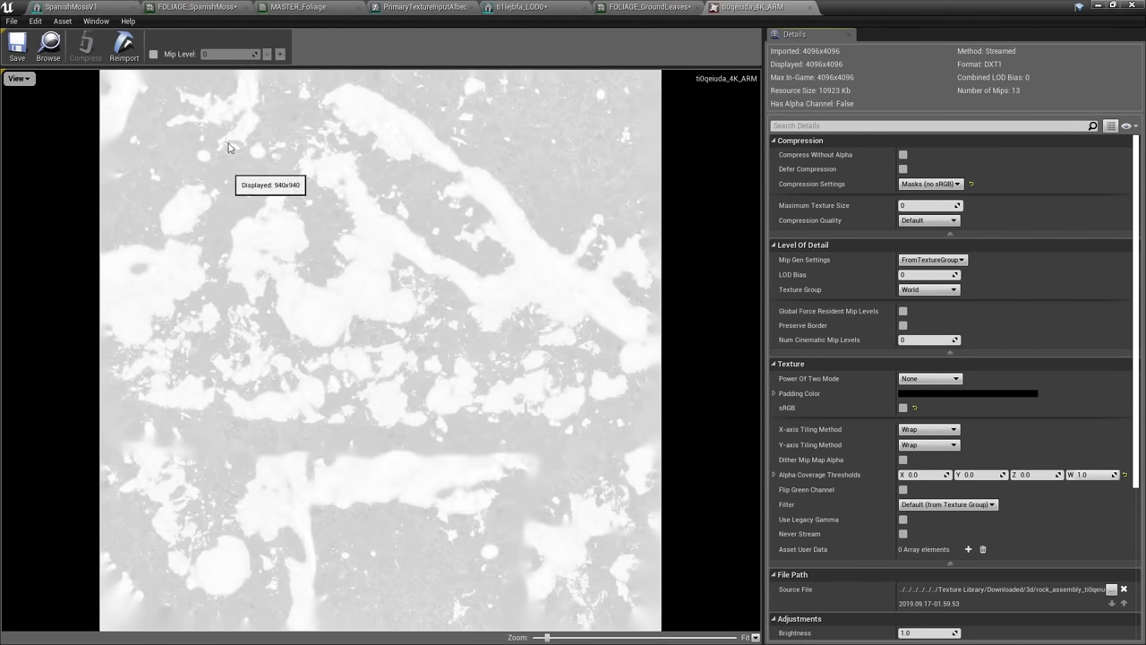
Hide the green channel and show only the blue channel of the packed ARM texture
left_click(18, 78)
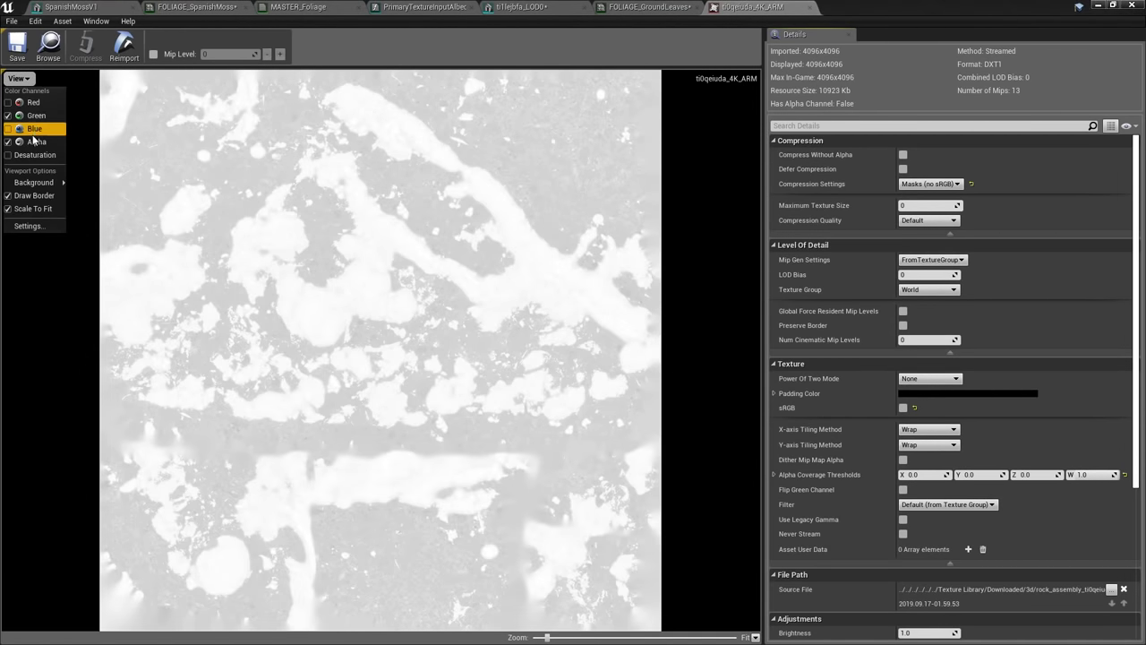
left_click(32, 136)
left_click(18, 79)
left_click(34, 128)
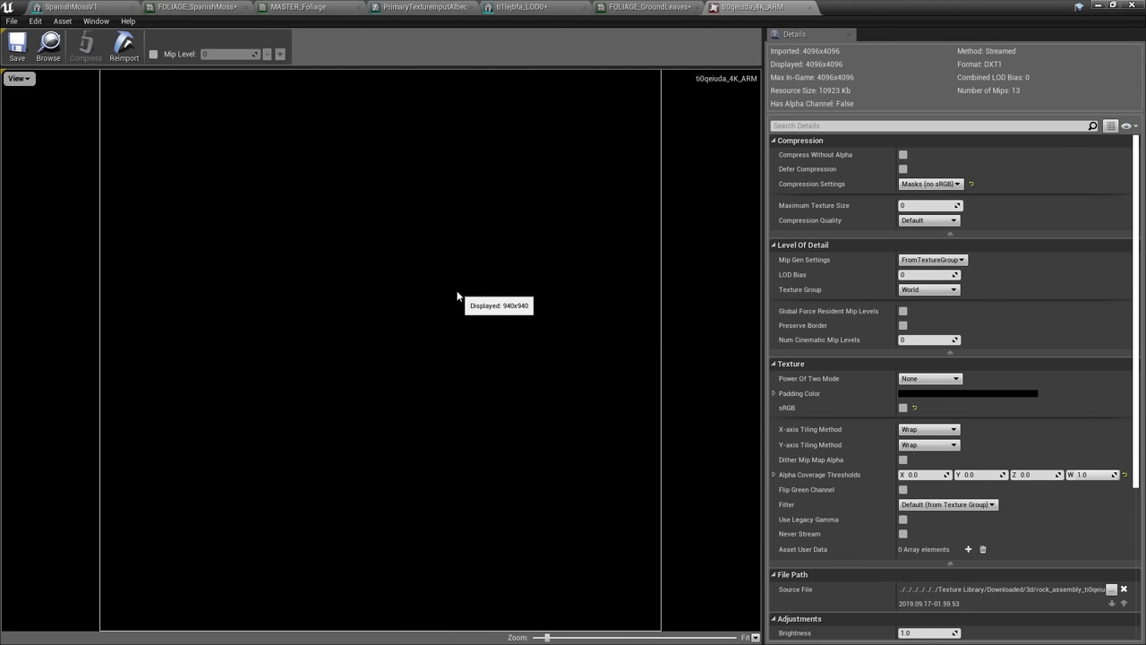
Turn the green and red channels back on in the ARM texture preview
left_click(18, 78)
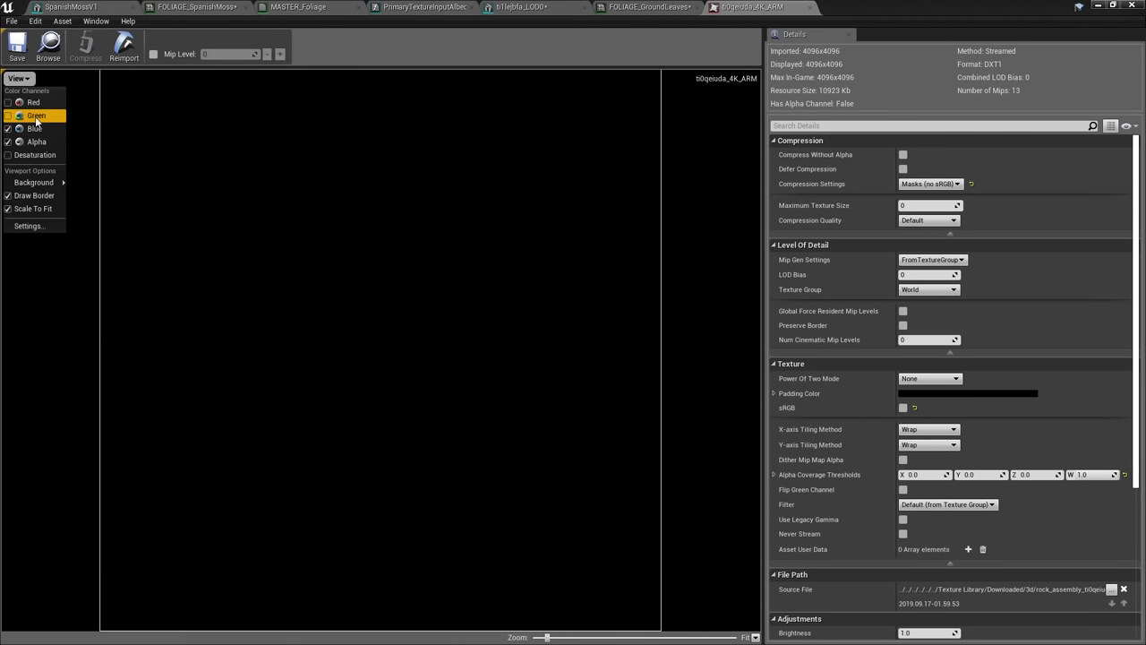
left_click(36, 113)
left_click(18, 79)
left_click(36, 101)
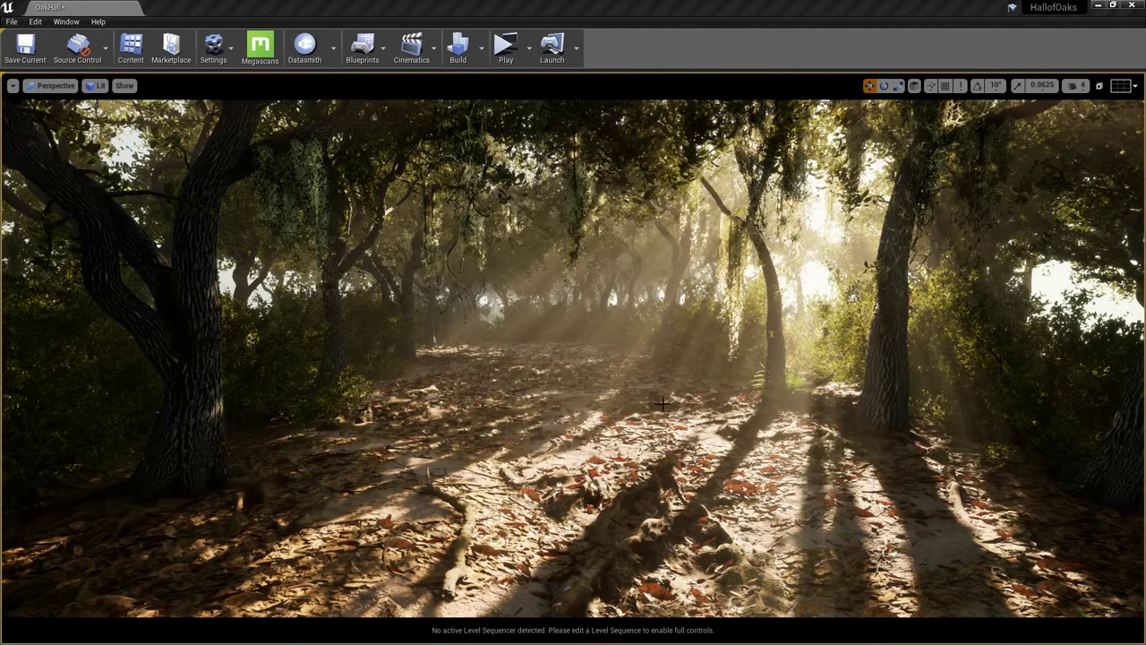
Return to the forest level and run the profilegpu console command on the sunlit path view
mouse_move(740, 419)
right_mouse_down()
mouse_move(842, 418)
mouse_move(683, 404)
mouse_move(740, 413)
right_mouse_up()
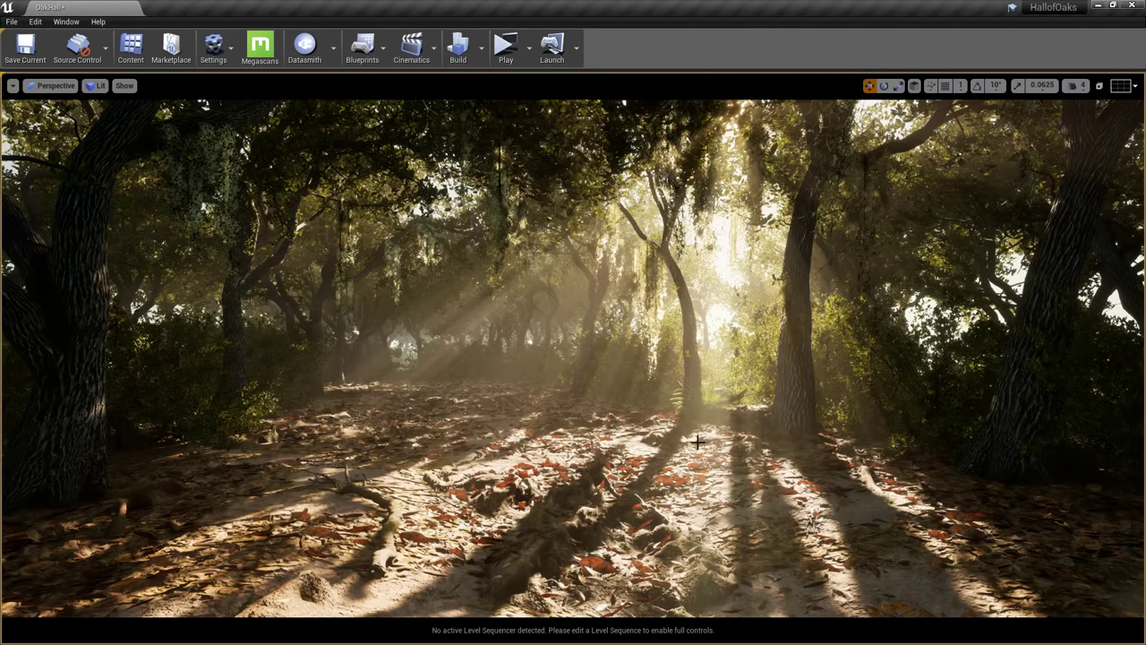
left_click_drag(697, 442, 702, 408)
mouse_move(707, 442)
right_mouse_down()
mouse_move(698, 445)
mouse_move(752, 444)
mouse_move(723, 434)
right_mouse_up()
left_click_drag(687, 311, 689, 326)
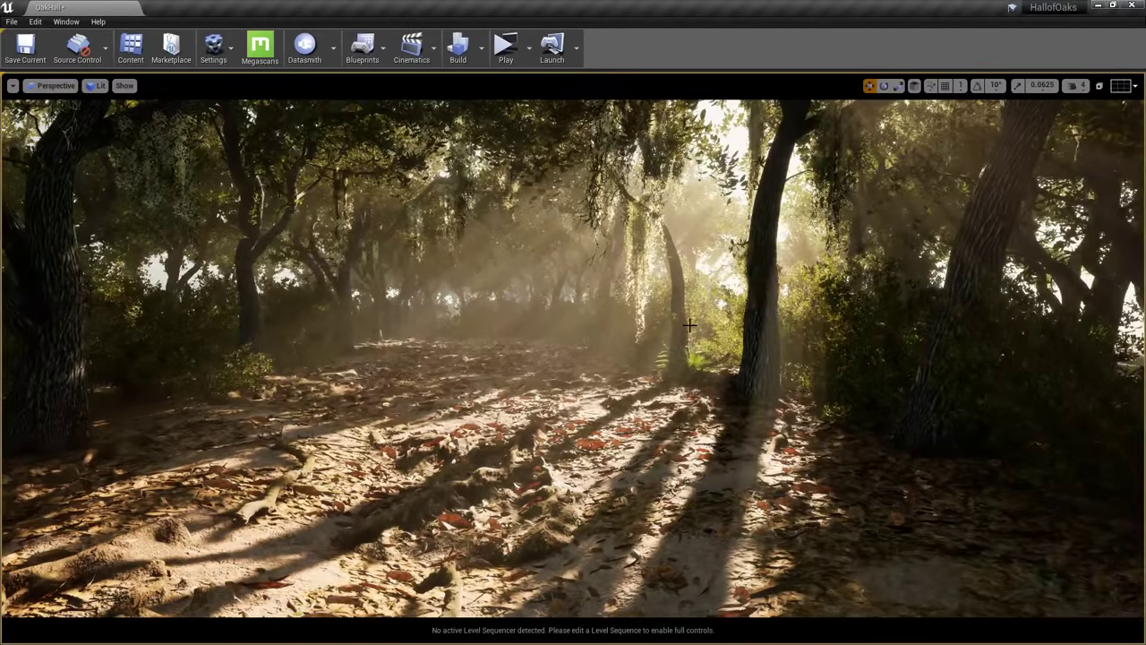
key("grave")
type("profilegpu")
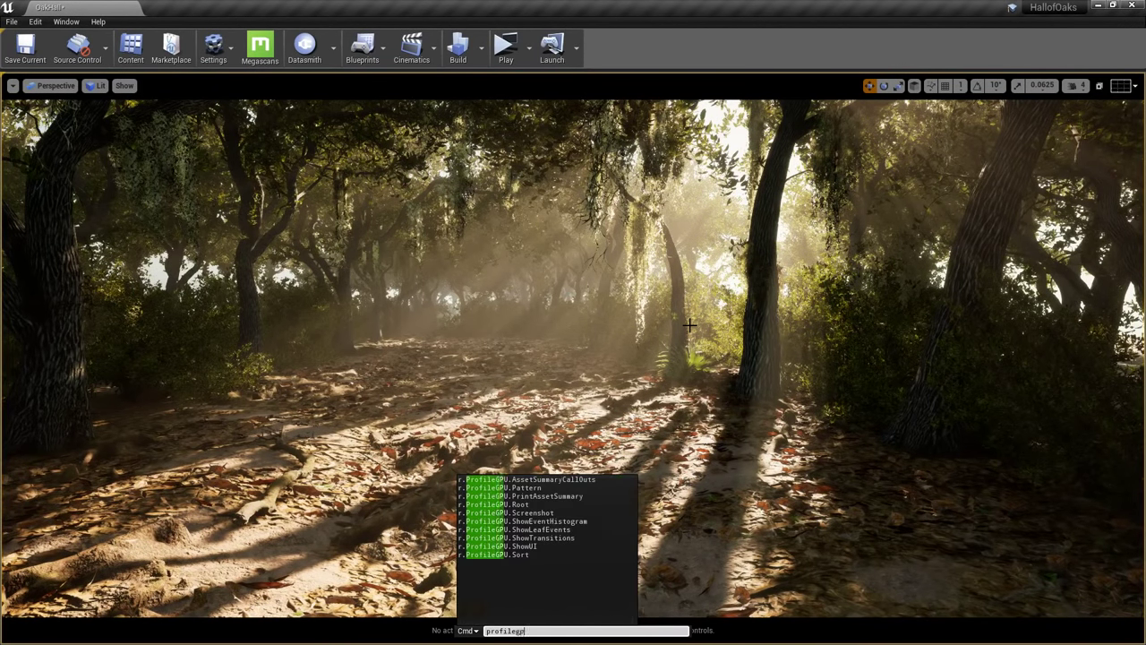
key("Return")
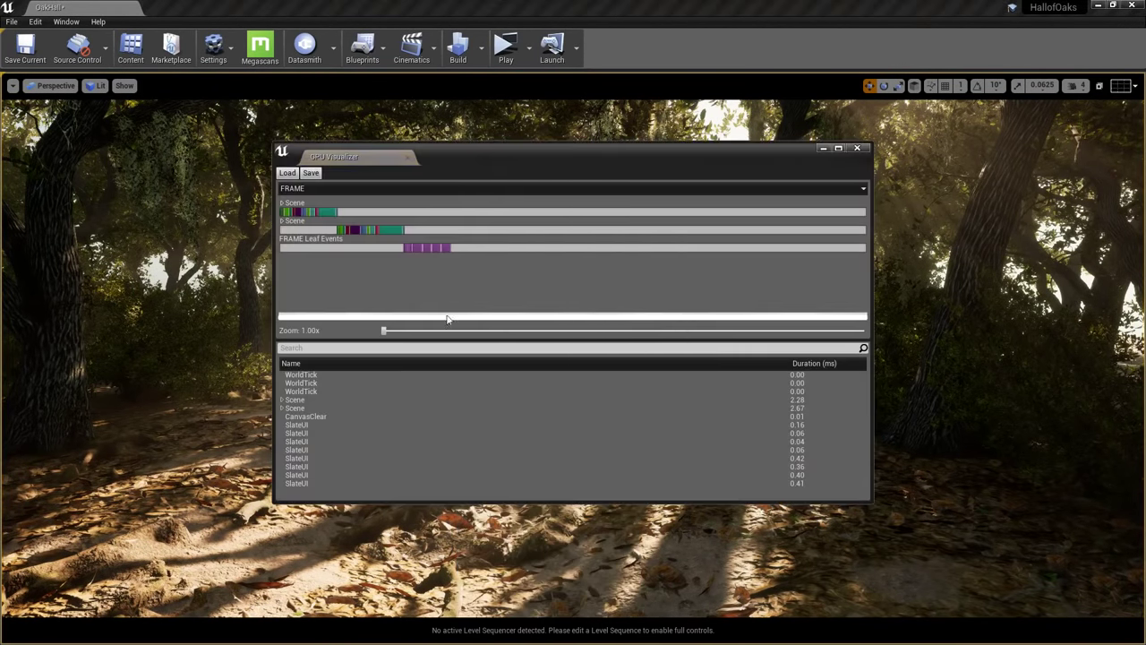
Inspect the render passes under both Scene entries in the GPU Visualizer, enlarging and repositioning its window
left_click(285, 399)
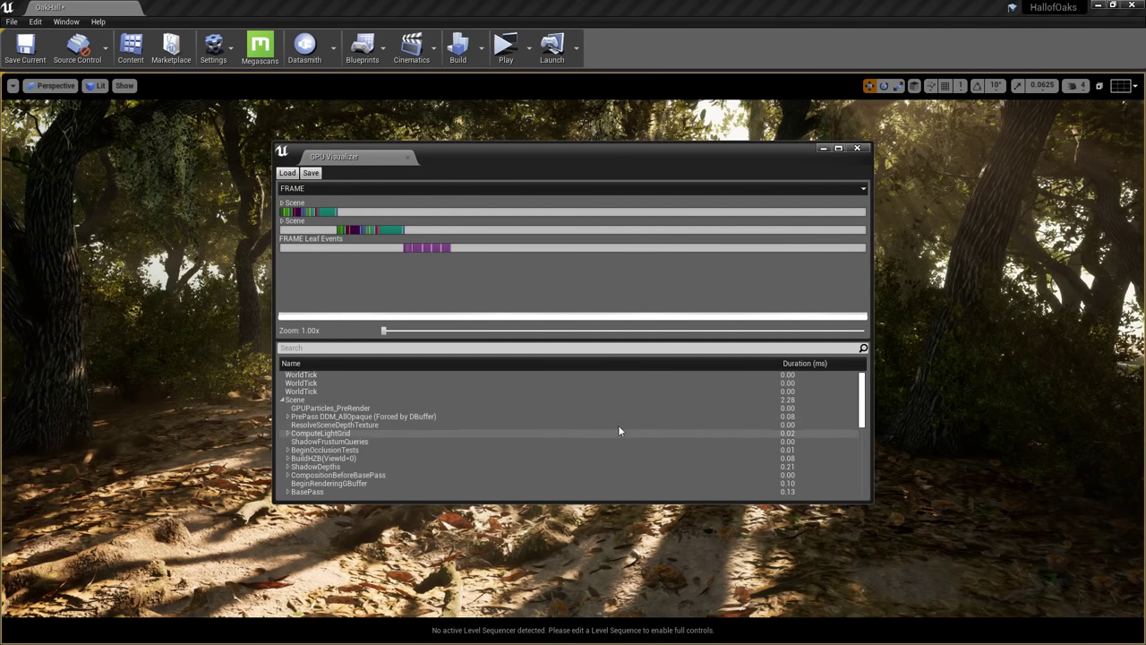
left_click(282, 400)
left_click(282, 408)
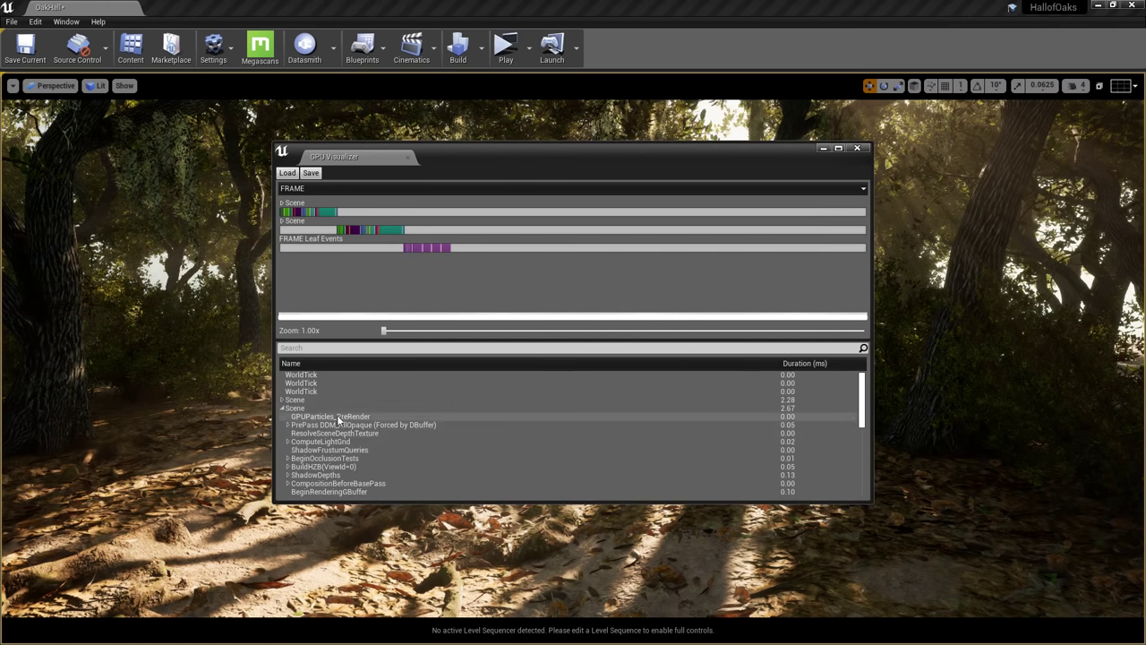
left_click_drag(373, 503, 372, 572)
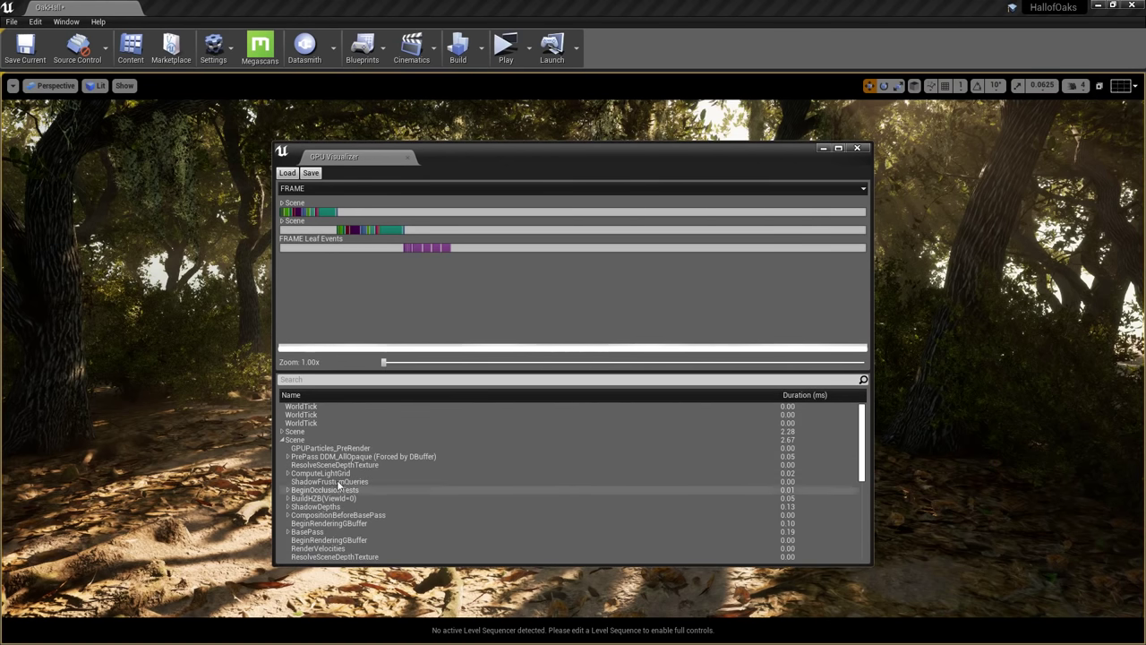
left_click(289, 457)
left_click(288, 457)
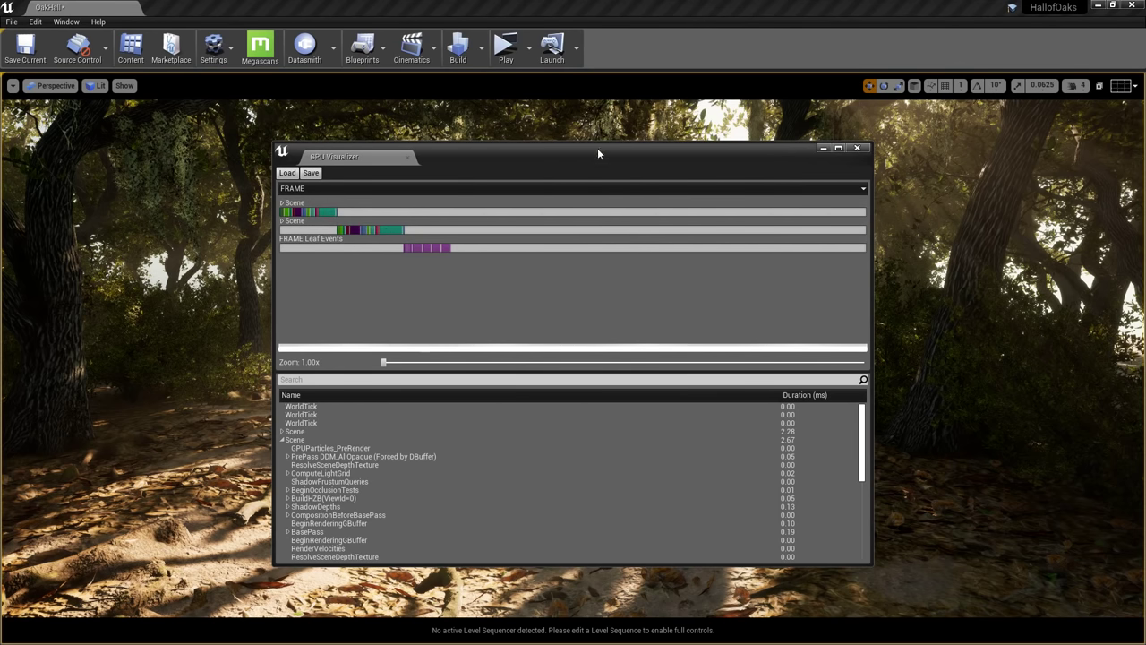
left_click_drag(598, 150, 647, 130)
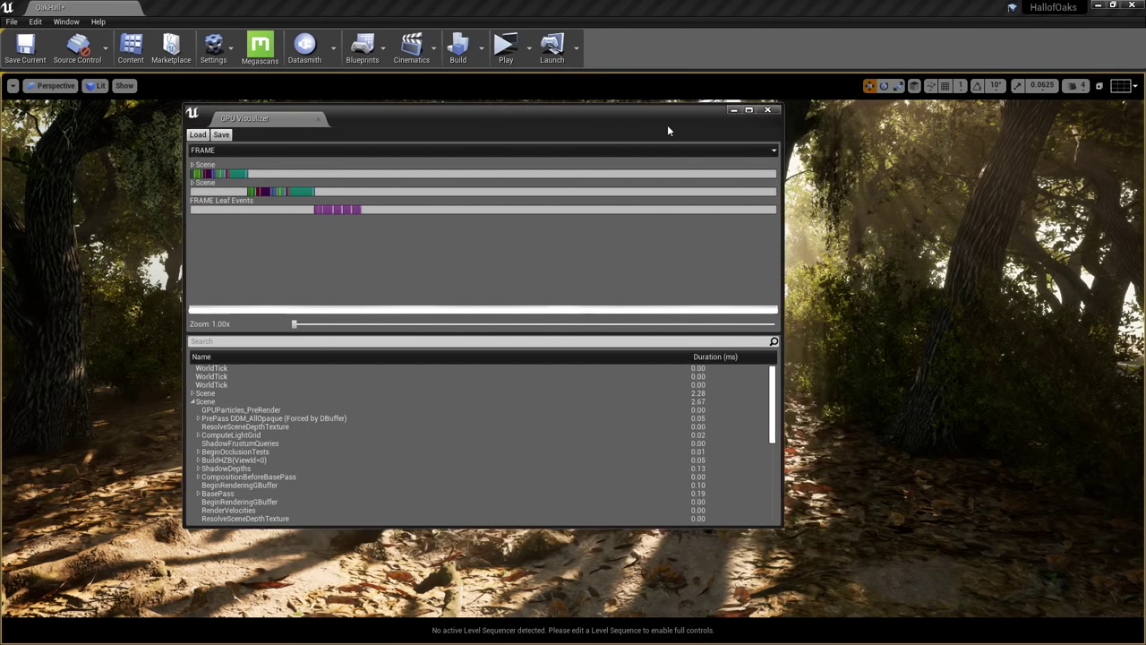
Expand the second scene's PostProcessing entry, examine the durations of its passes, and close the GPU Visualizer
scroll(372, 466, "down", 5)
scroll(309, 485, "down", 3)
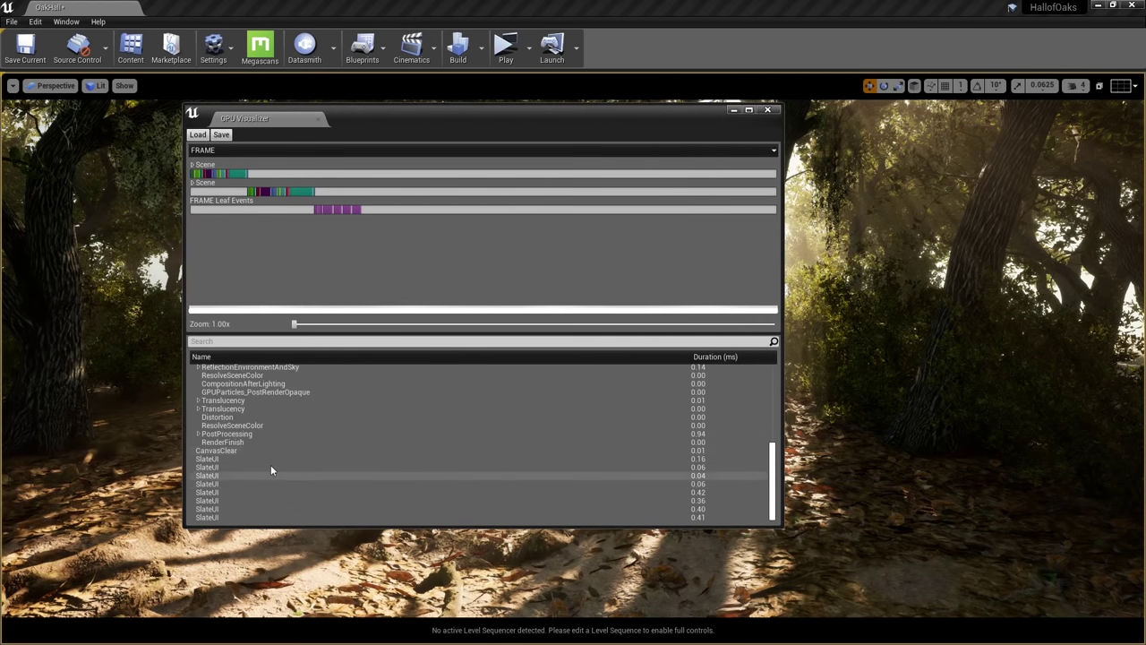
scroll(255, 456, "up", 3)
scroll(241, 461, "down", 1)
left_click(198, 509)
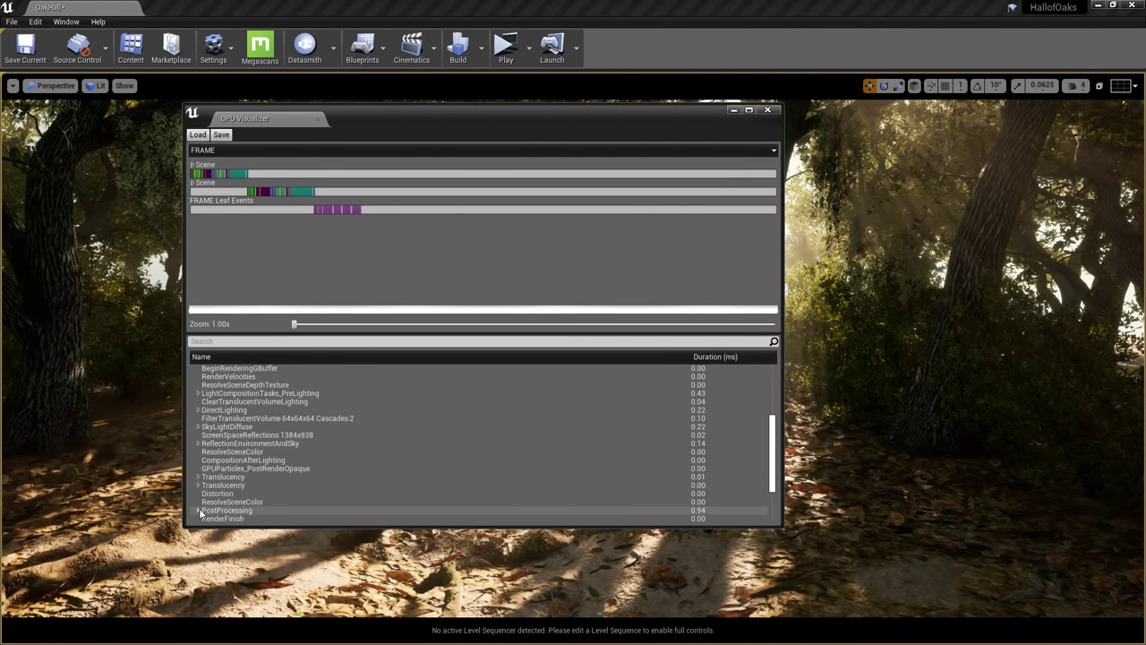
scroll(292, 486, "down", 3)
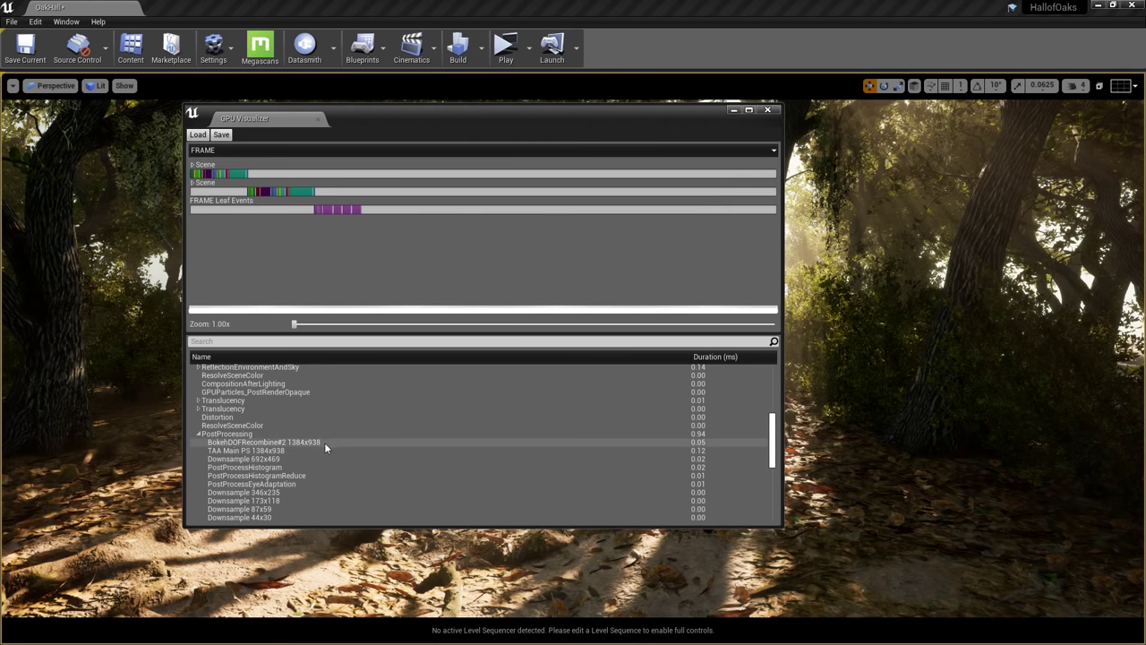
scroll(304, 493, "down", 2)
scroll(303, 497, "down", 5)
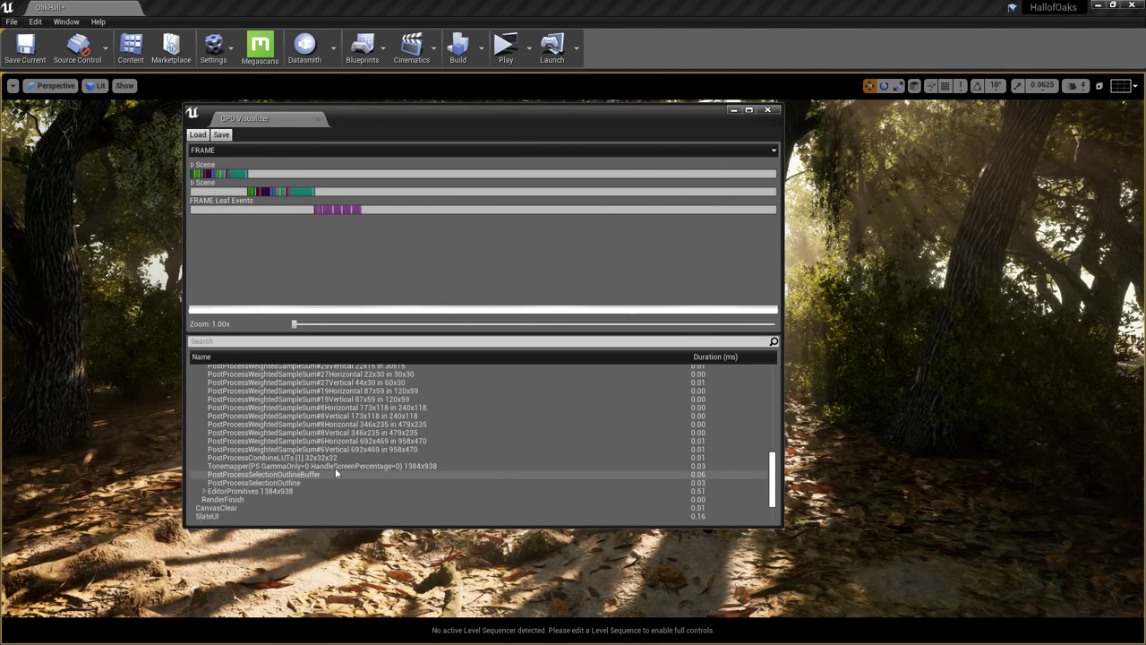
scroll(532, 431, "up", 6)
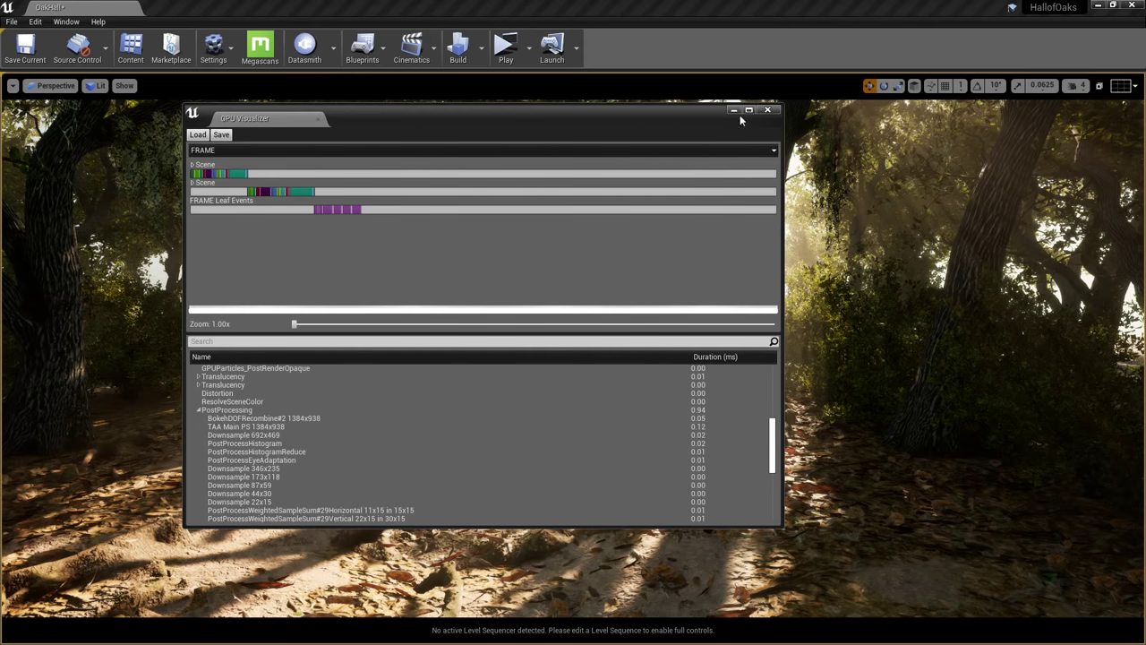
left_click(767, 110)
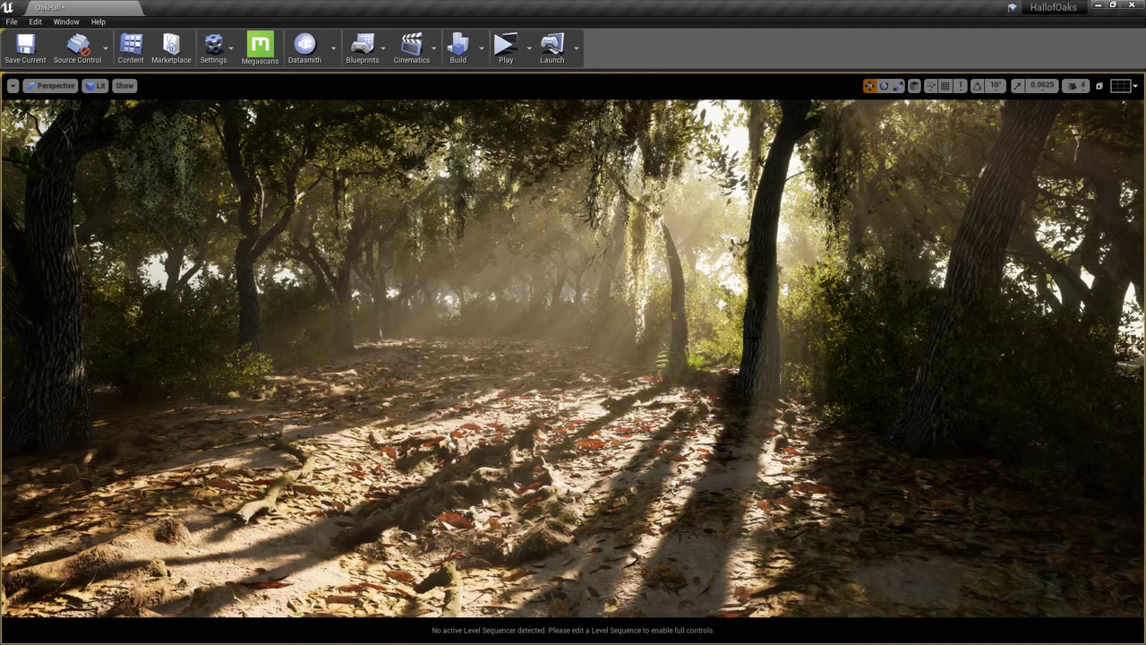
Postpone the pending autosave and fly through the forest to look over the hanging moss and trees
key("s")
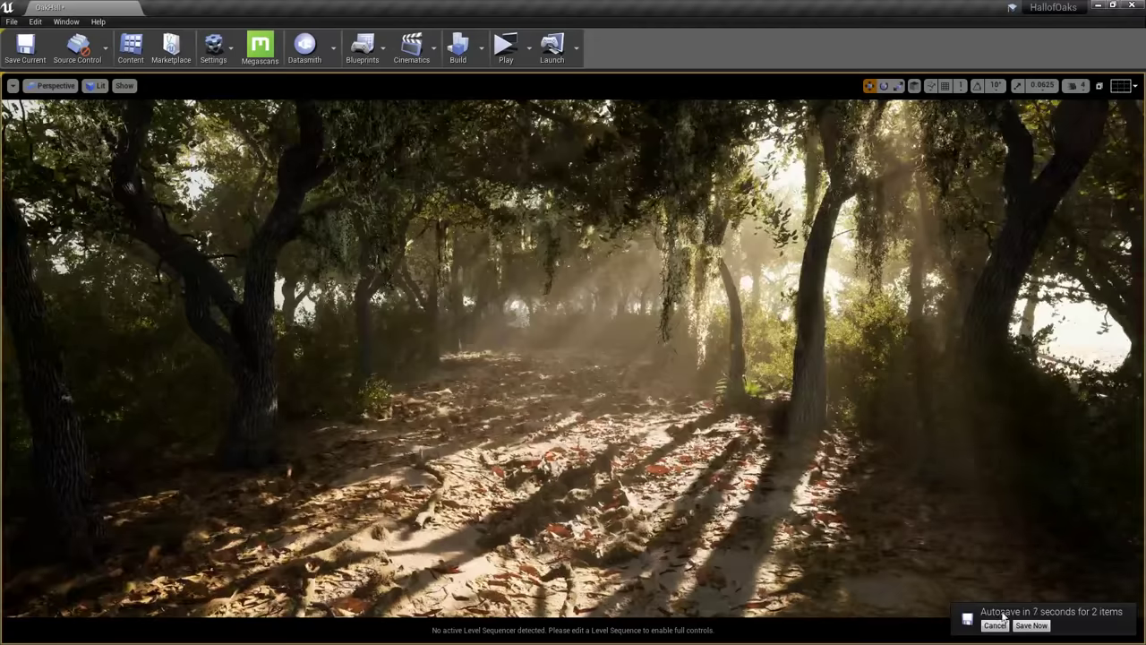
left_click(995, 625)
key("a")
key("d")
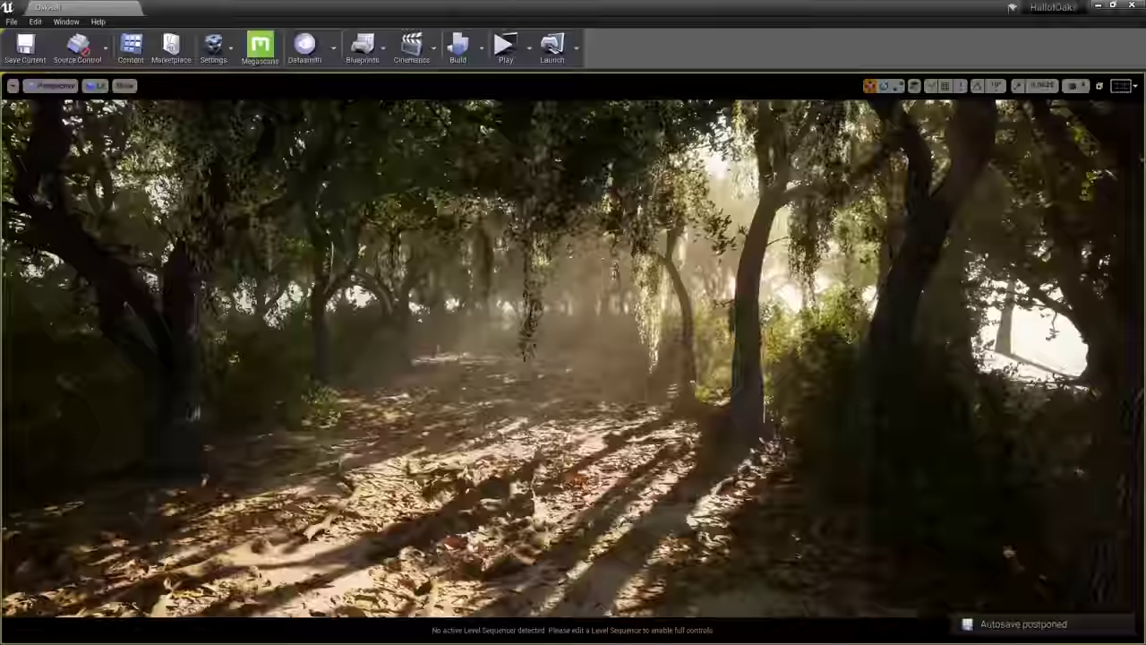
key("a")
key("d")
key("a")
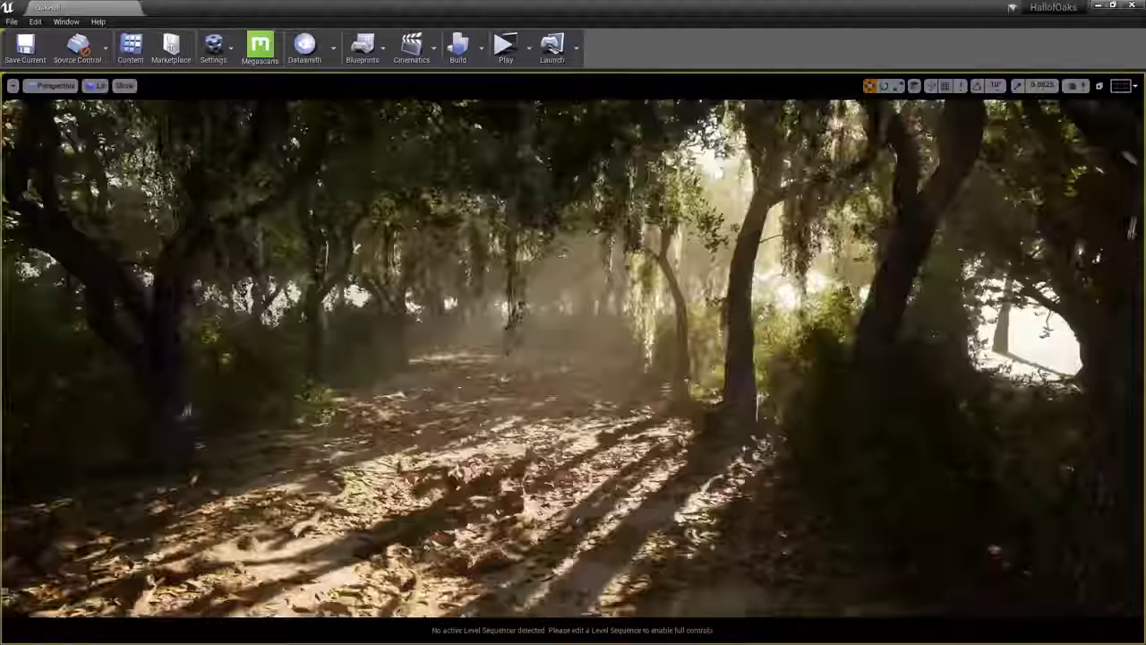
key("w")
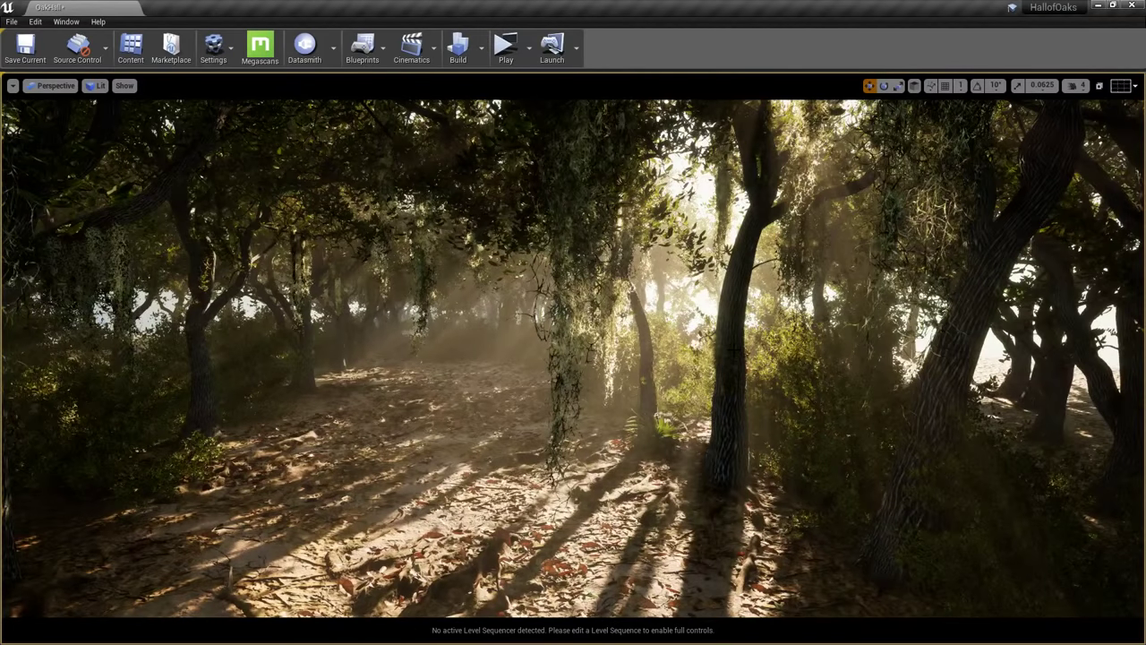
Examine the light shafts, shadows and fallen leaves along the path from a low viewpoint
right_click_drag(736, 333, 736, 333)
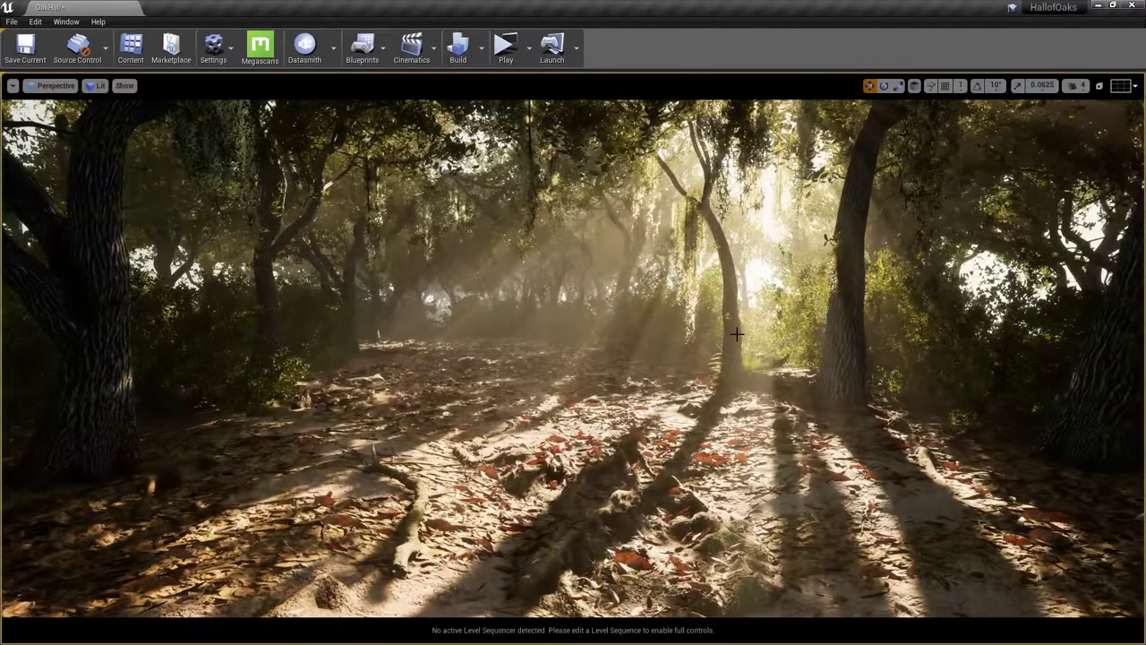
right_click_drag(736, 333, 736, 333)
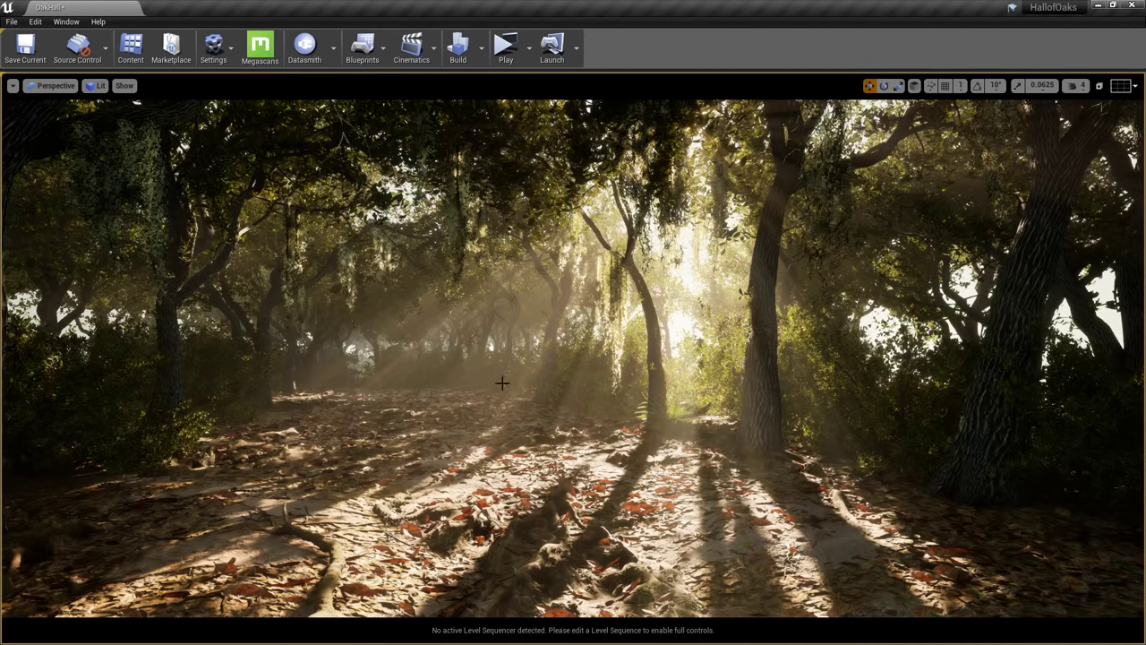
right_click_drag(680, 425, 661, 447)
left_click_drag(679, 439, 678, 488)
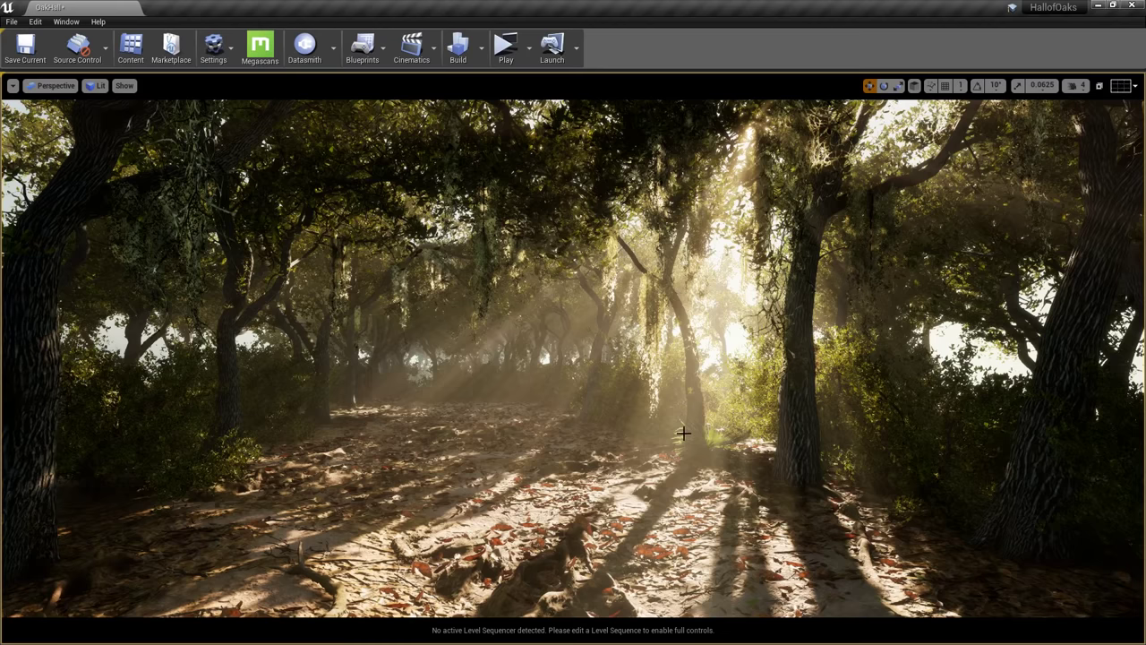
mouse_move(642, 414)
right_mouse_down()
mouse_move(600, 415)
mouse_move(642, 415)
right_mouse_up()
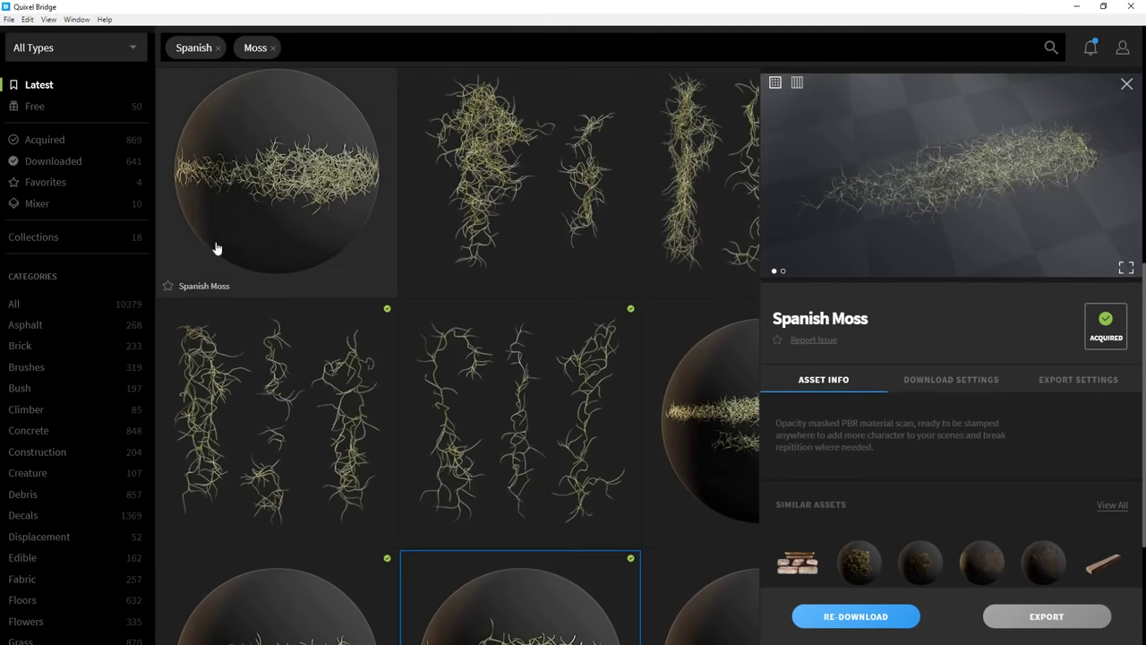
In Quixel Bridge, open the Spanish Moss asset's advanced export settings and enable Pack Channels for custom maps
scroll(1012, 421, "down", 3)
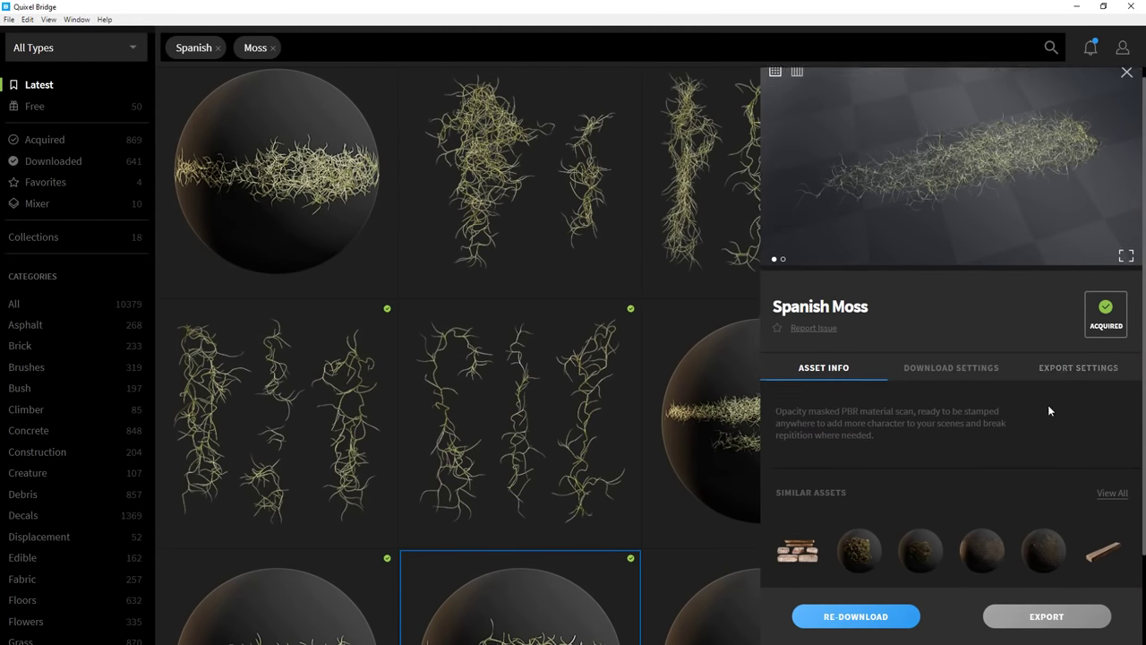
left_click(1070, 264)
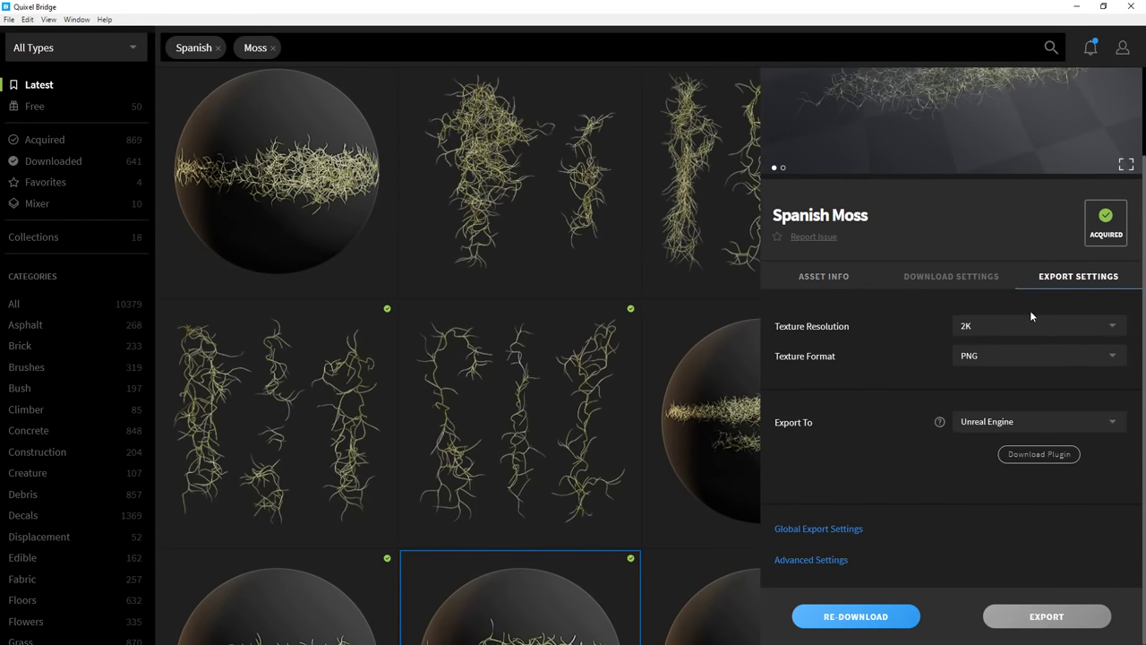
left_click(813, 558)
scroll(481, 435, "down", 5)
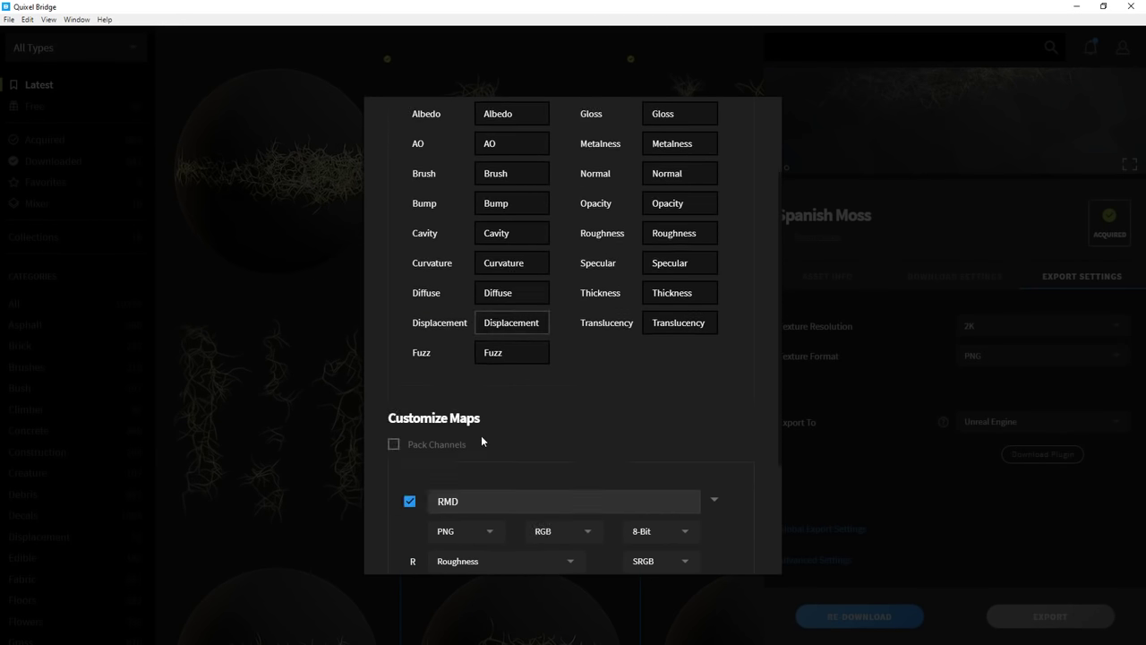
left_click(393, 270)
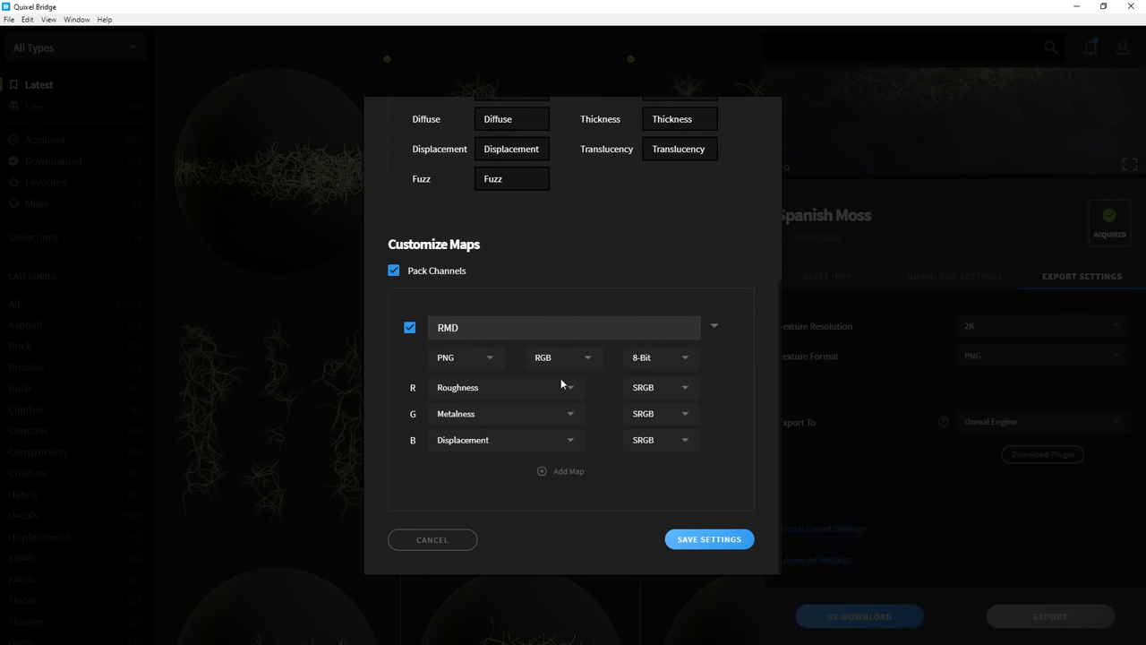
Examine the texture choices for the RMD map's red, green and blue channels, and close the advanced export settings without saving
left_click(571, 411)
left_click(571, 410)
left_click(579, 439)
left_click(573, 442)
left_click(574, 442)
scroll(571, 470, "down", 3)
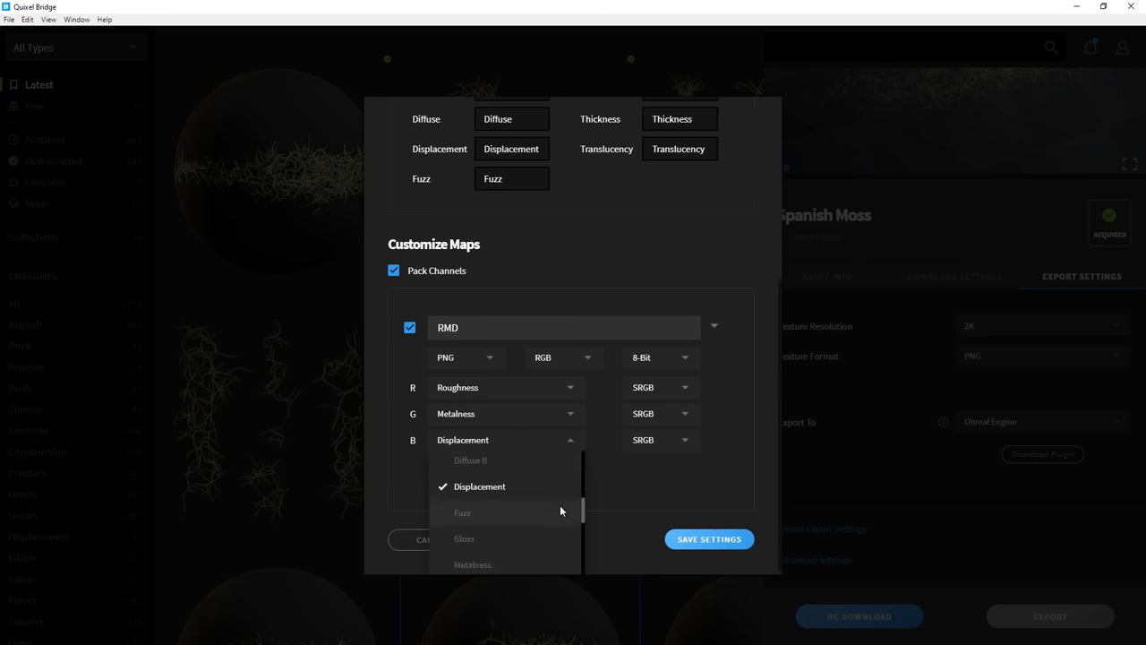
left_click(575, 389)
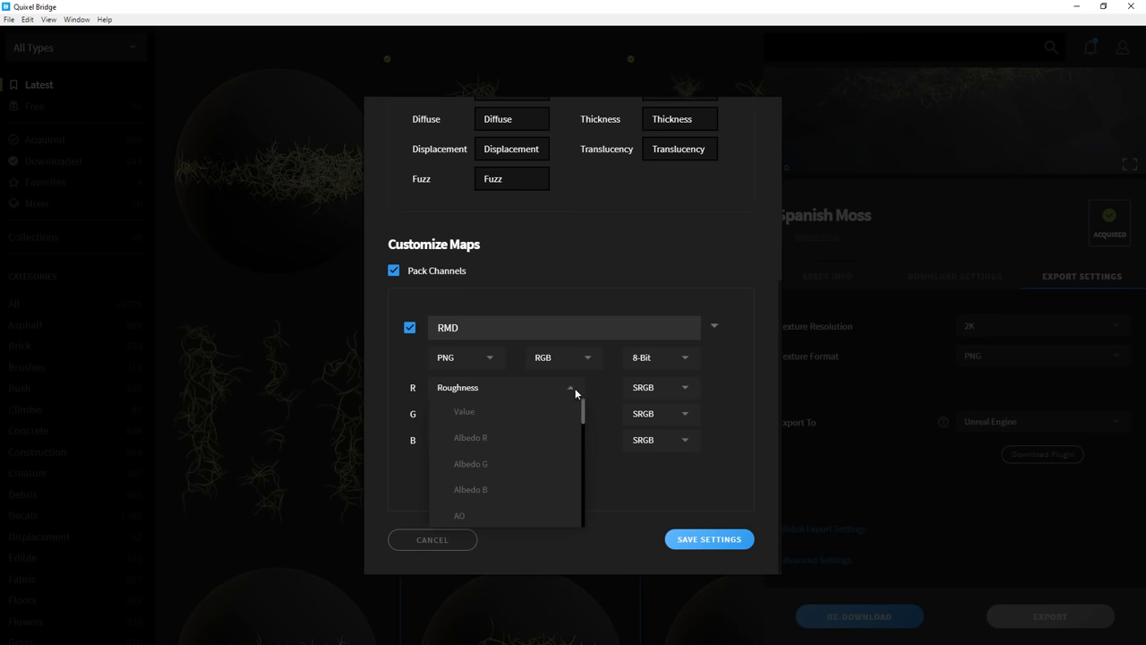
left_click(687, 478)
scroll(698, 453, "up", 5)
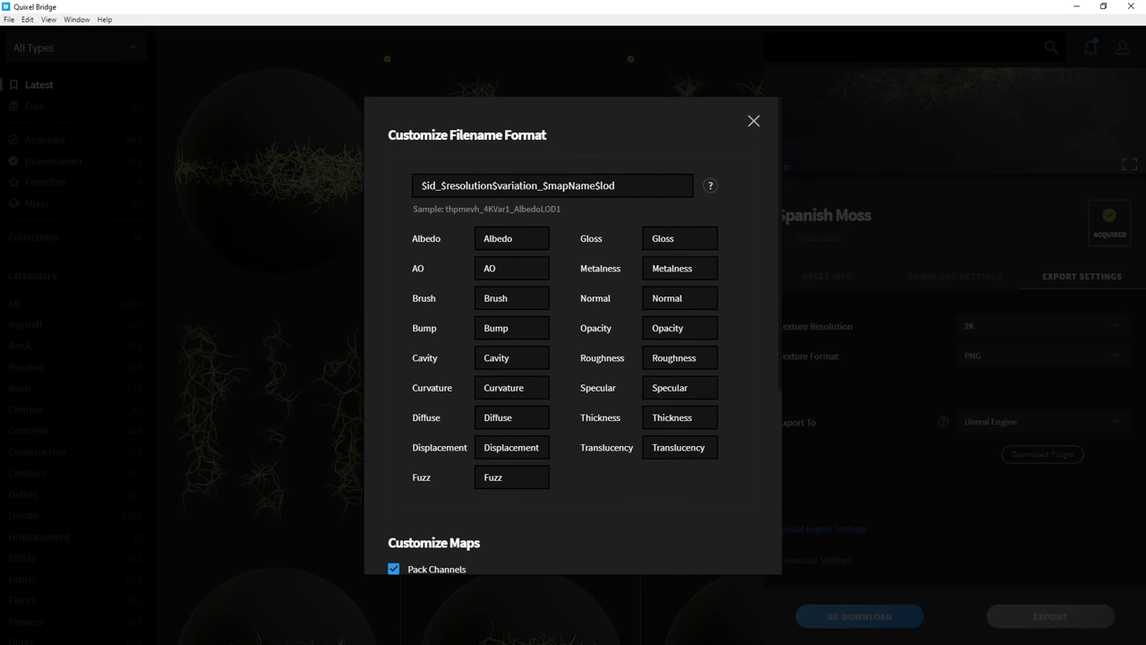
left_click(754, 121)
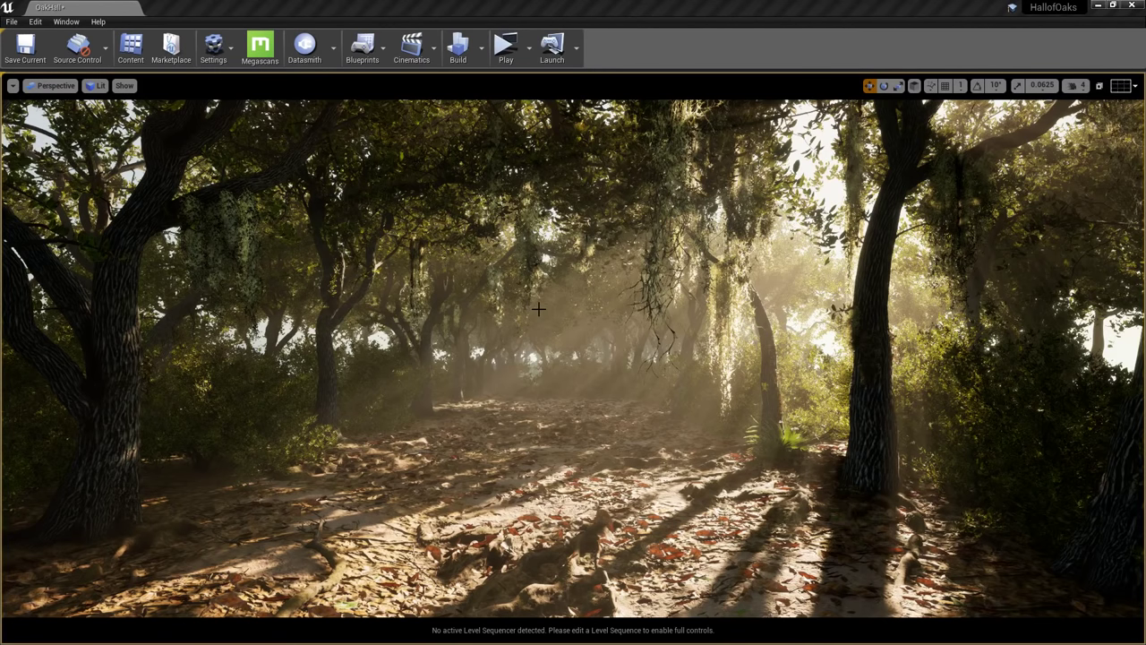
Switch to the Unreal OakHall level and examine the leaf-covered path, tree trunks and light shafts from several directions
right_click_drag(556, 365, 468, 396)
key("d")
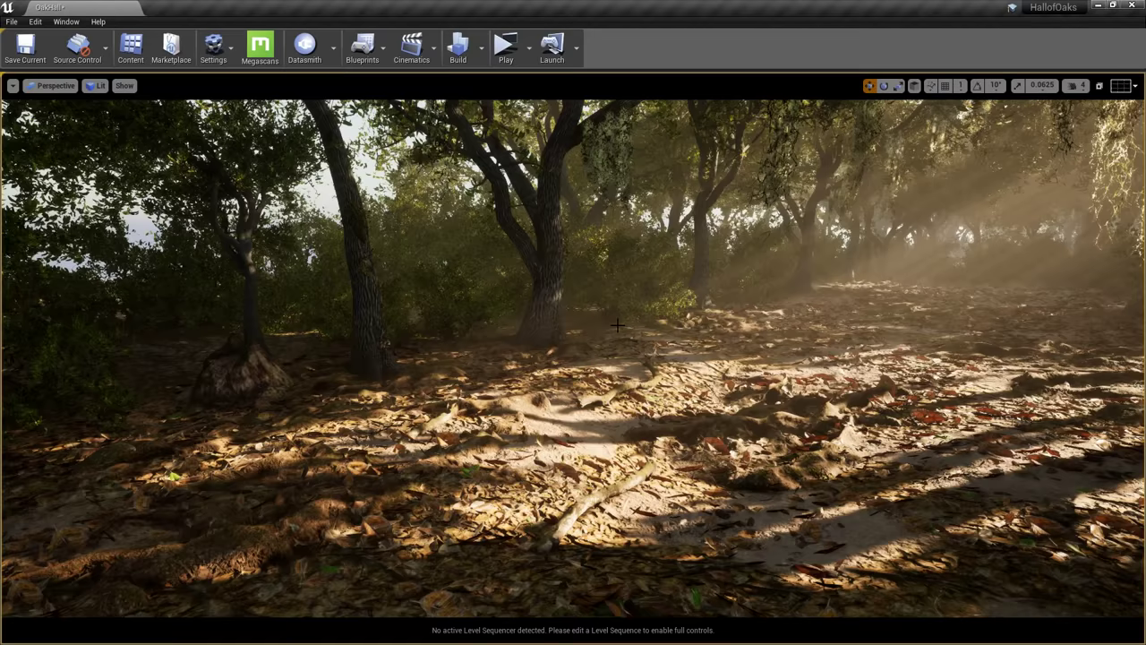
right_click_drag(632, 390, 610, 347)
right_click_drag(617, 281, 633, 419)
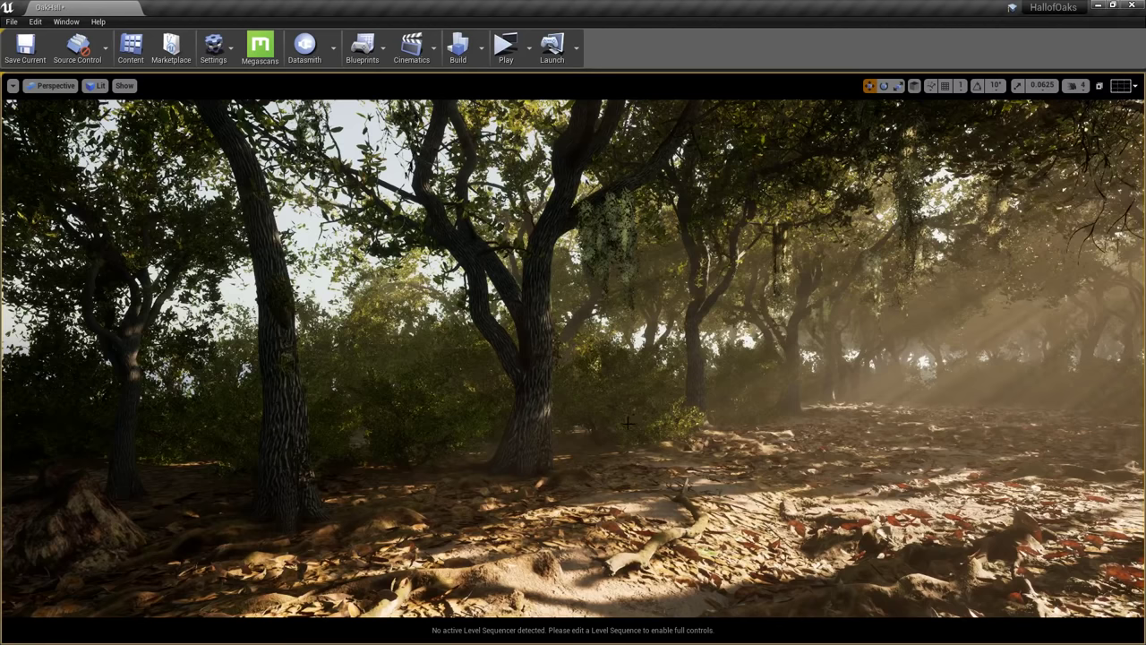
right_click_drag(629, 422, 656, 426)
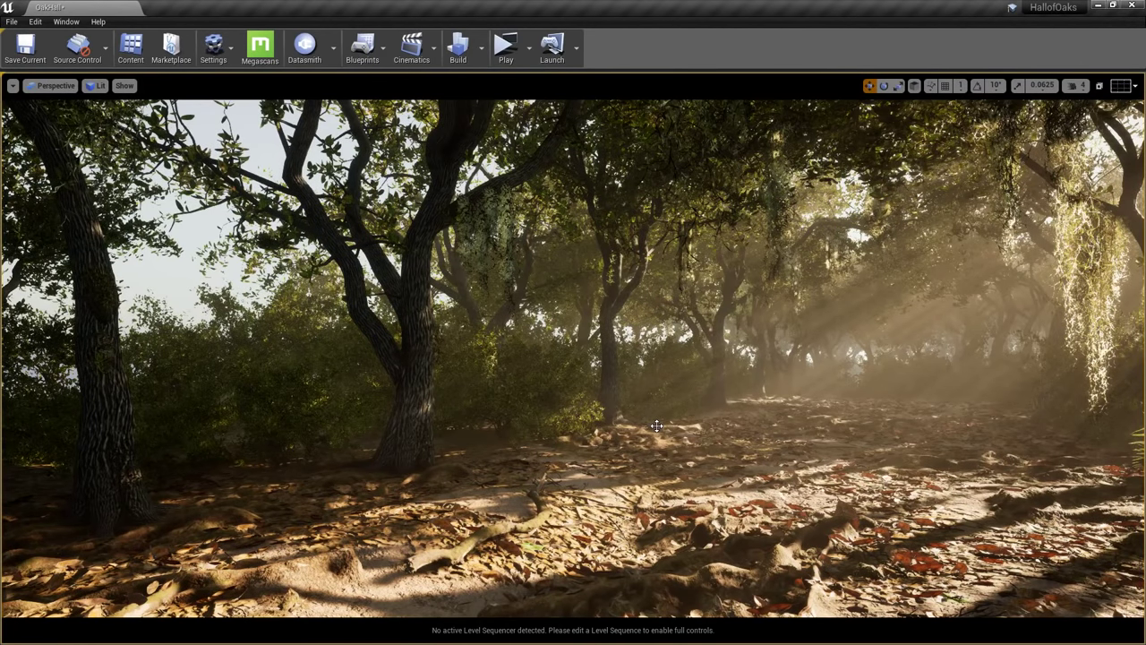
right_click_drag(656, 426, 519, 423)
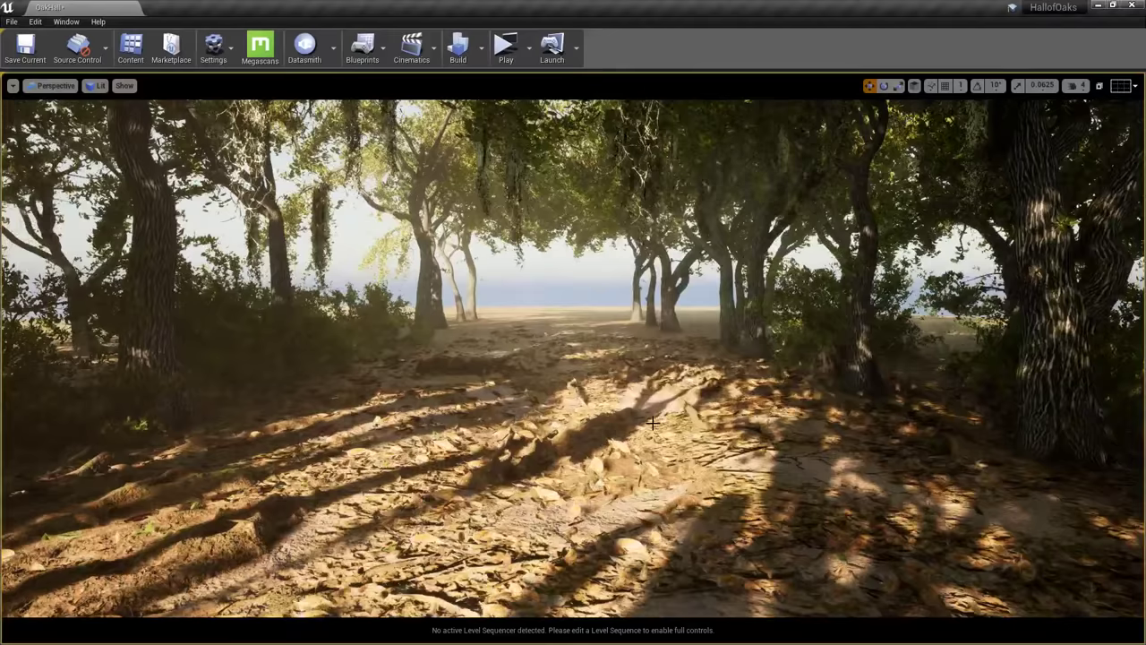
Find the cine camera standing among the oak trees, select it and pilot it
mouse_move(652, 437)
right_mouse_down()
mouse_move(605, 437)
mouse_move(788, 436)
mouse_move(659, 437)
right_mouse_up()
right_click_drag(670, 349, 716, 351)
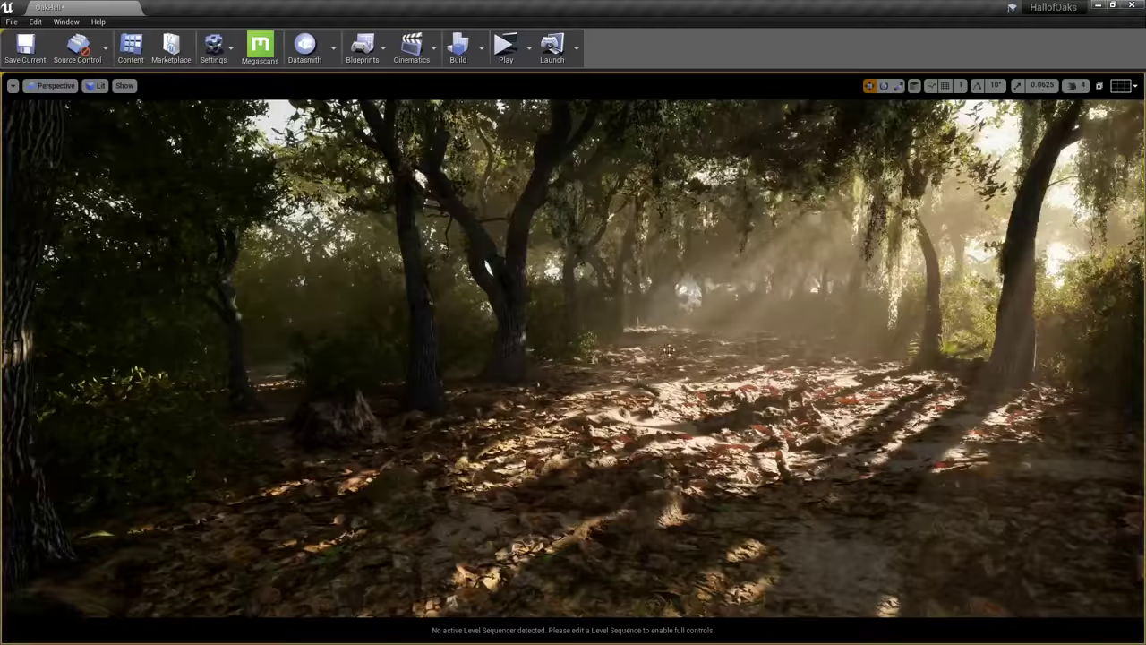
right_click_drag(652, 437, 653, 437)
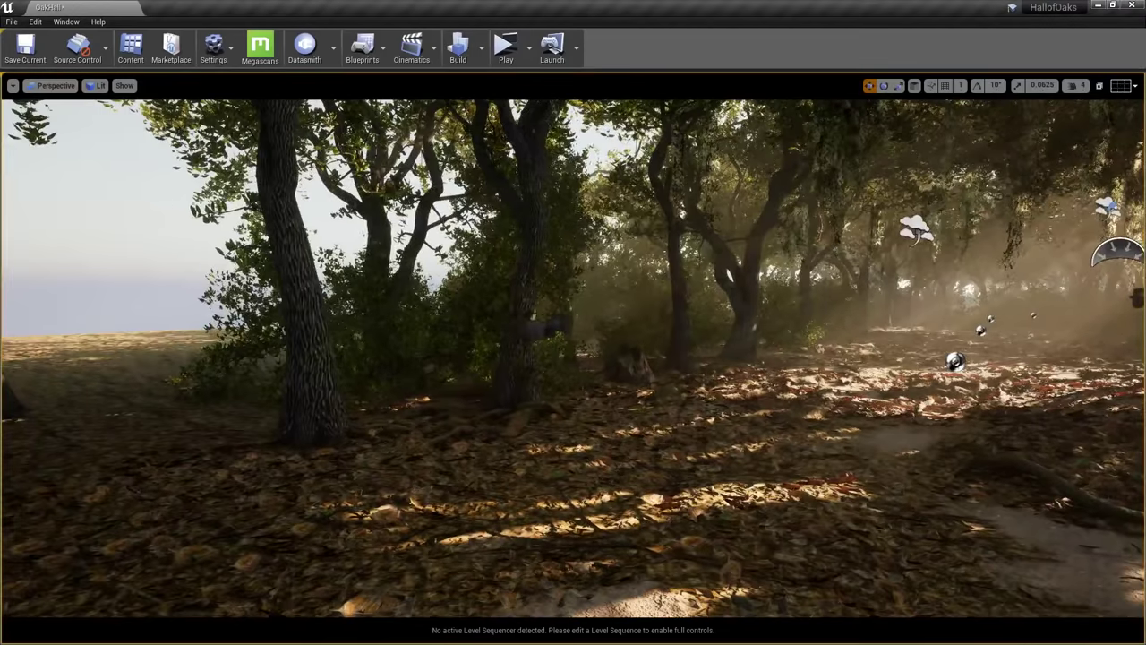
left_click(539, 324)
key("ctrl+shift+p")
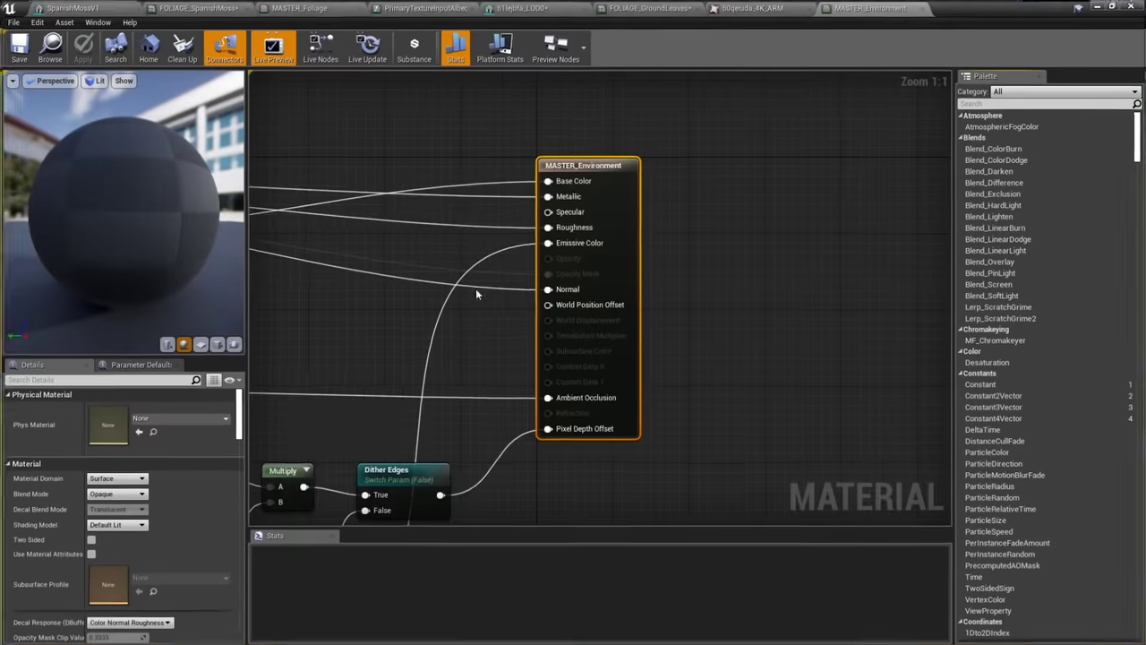
Examine the MASTER_Environment material graph, covering the PrimaryTextureInput, ambient occlusion adjustment, dithering and emissive nodes
scroll(475, 288, "down", 4)
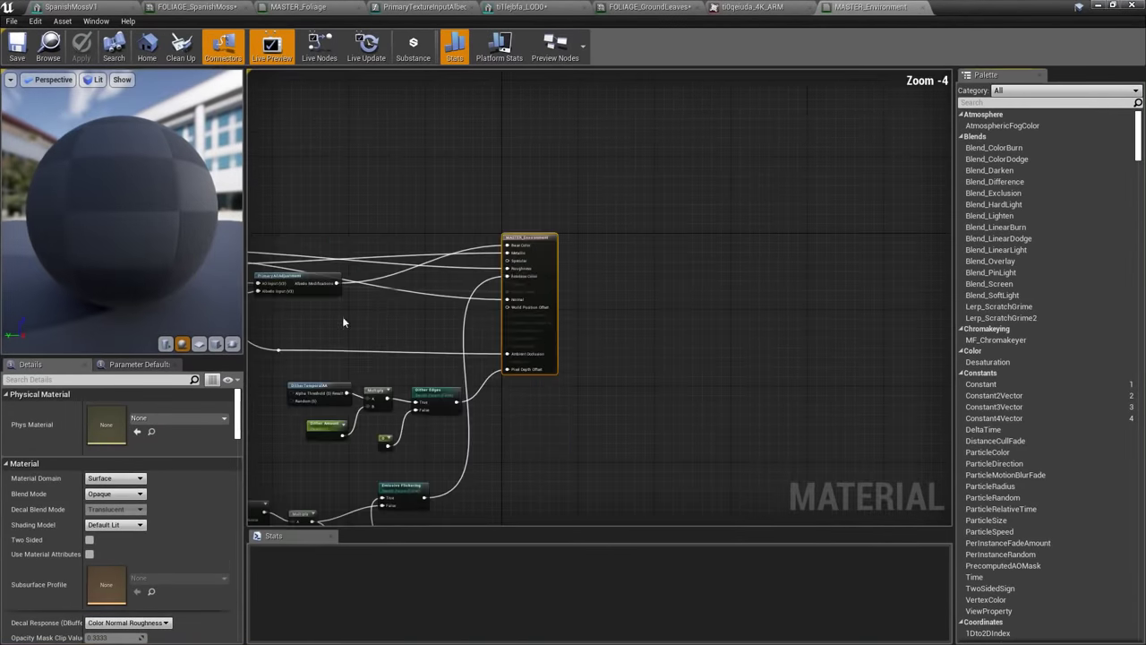
right_click_drag(342, 316, 719, 221)
scroll(685, 251, "up", 6)
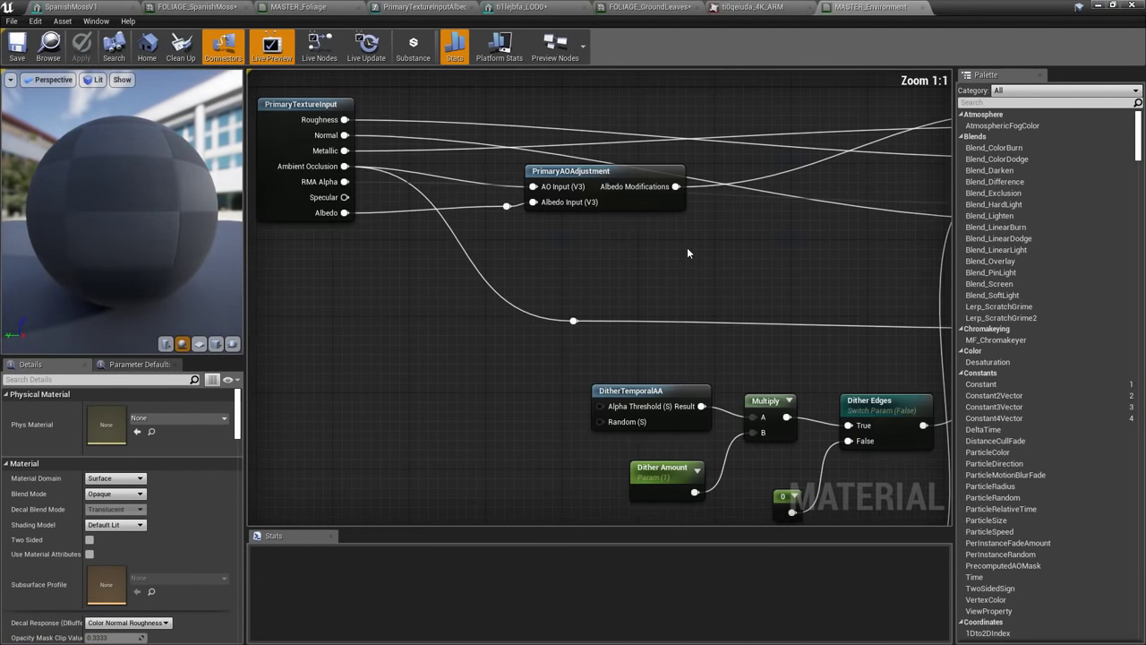
scroll(687, 247, "down", 4)
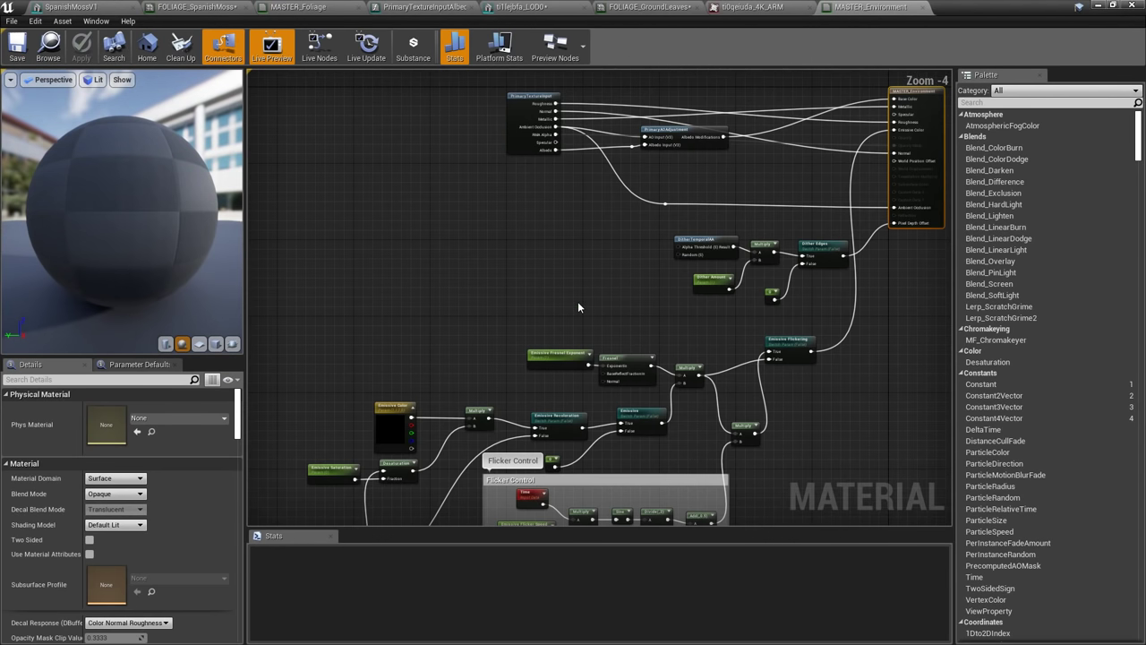
right_click_drag(578, 301, 524, 223)
right_click_drag(430, 274, 547, 216)
scroll(547, 215, "up", 1)
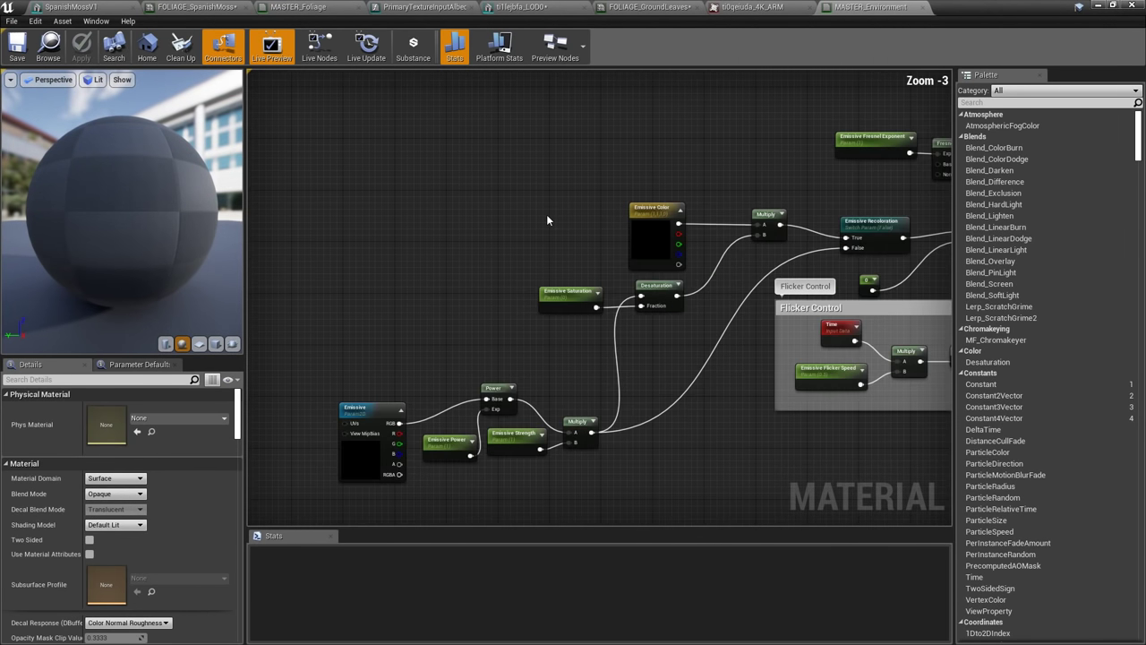
scroll(614, 214, "up", 3)
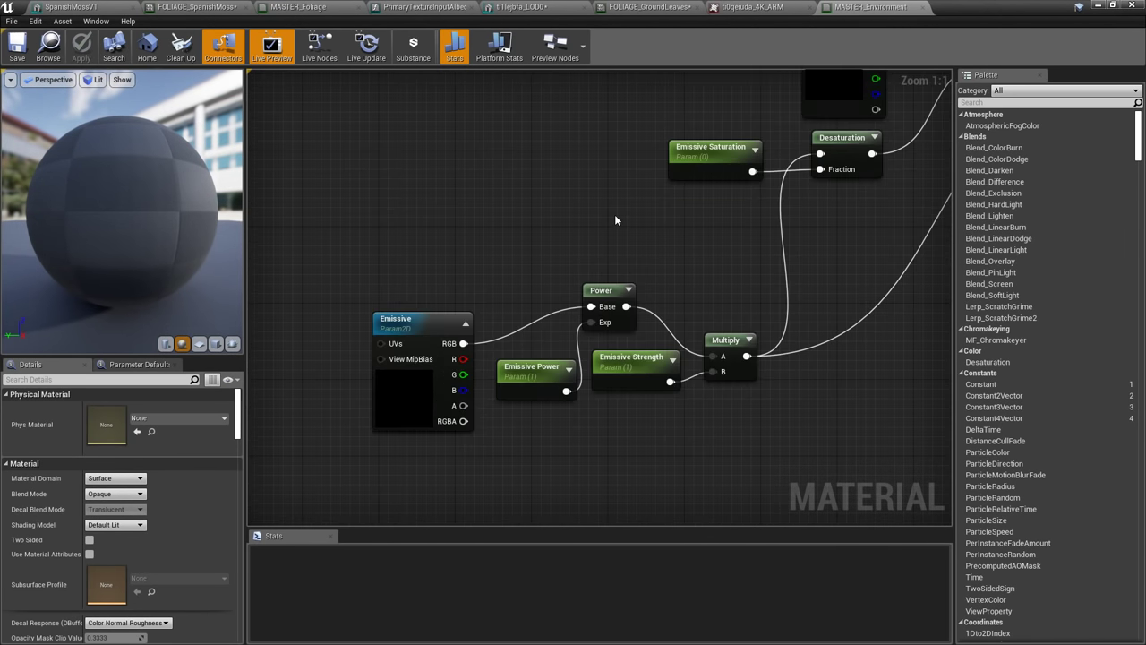
Review the MASTER_Environment output node connections, the shader statistics and the overall layout of the node graph
right_click_drag(811, 235, 479, 399)
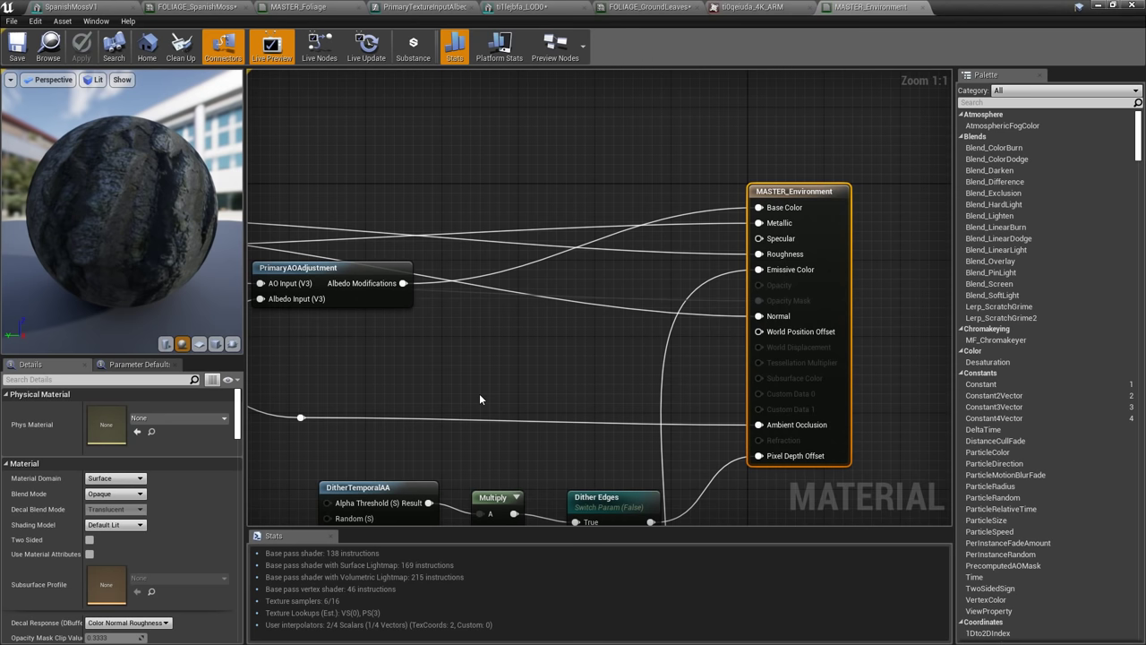
scroll(524, 322, "down", 1)
scroll(587, 231, "down", 1)
scroll(504, 359, "down", 1)
right_click_drag(504, 358, 611, 200)
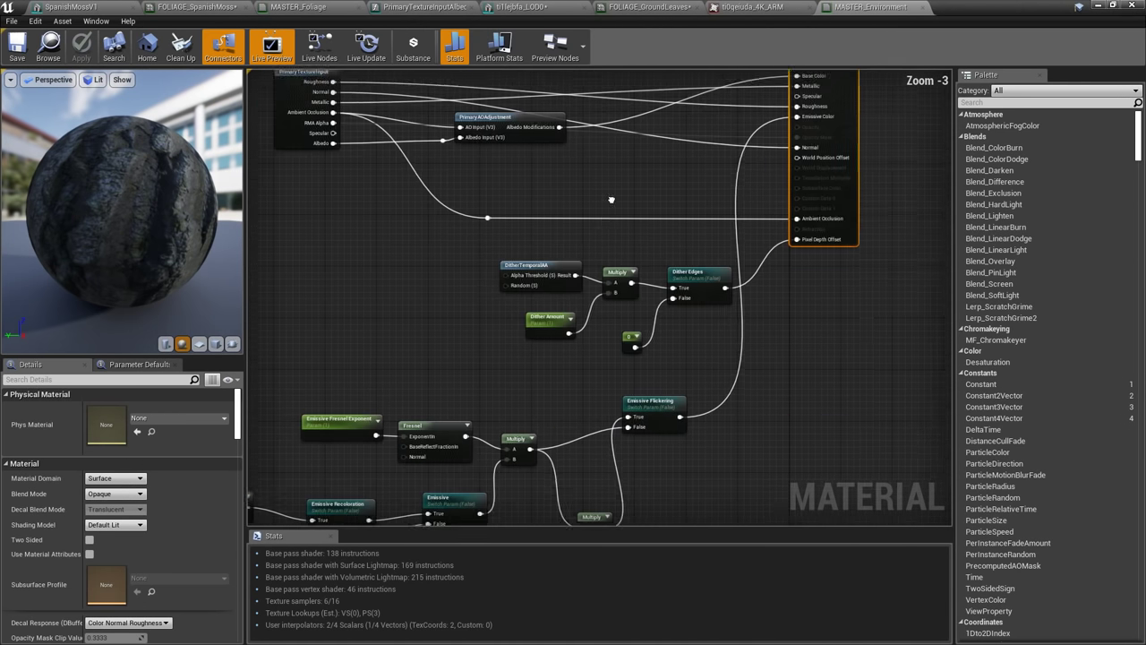
scroll(611, 199, "down", 2)
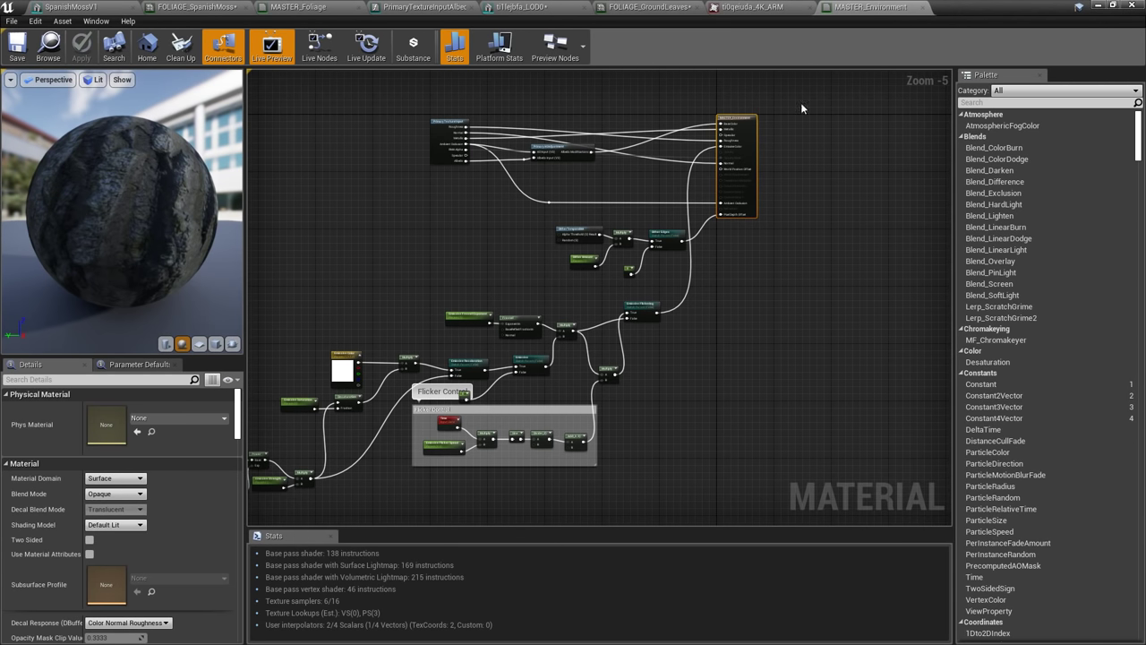
Set Moss Core Darkness to 0.9 in the FOLIAGE_SpanishMoss material instance and move its editor window aside
left_click(193, 11)
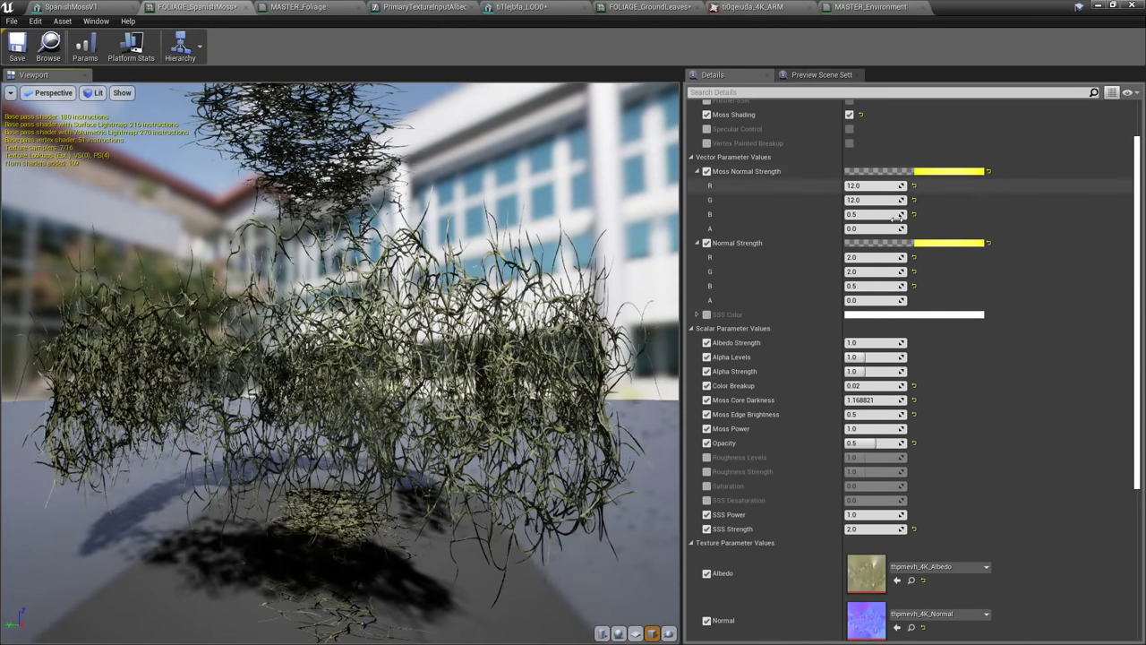
left_click(866, 400)
type("0.9")
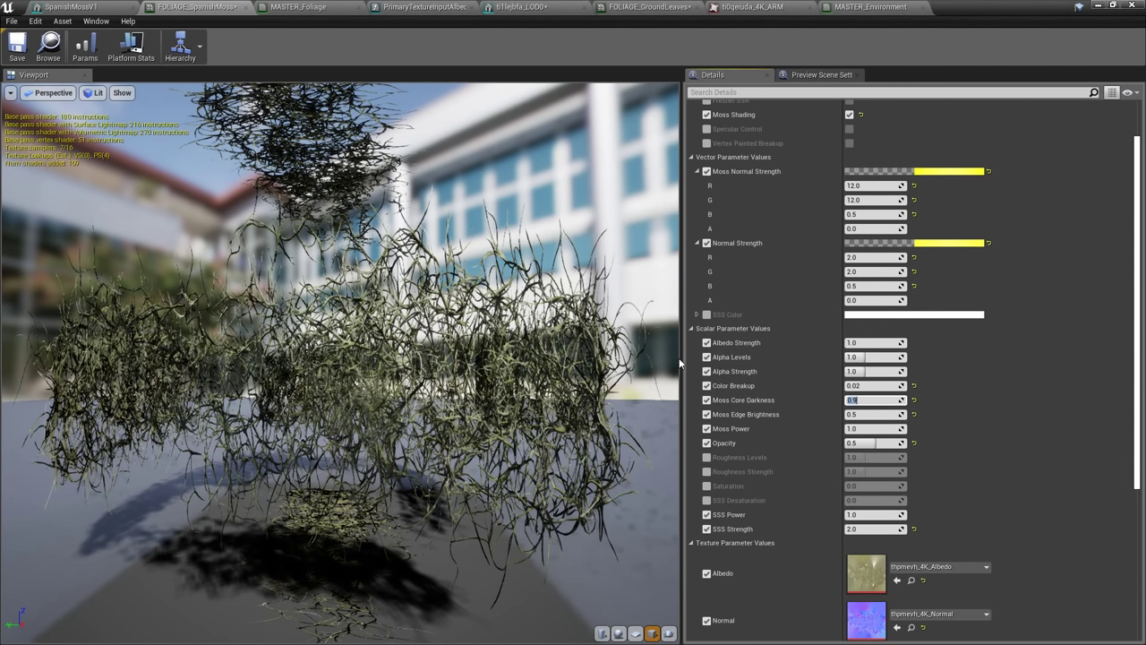
left_click_drag(978, 8, 1145, 116)
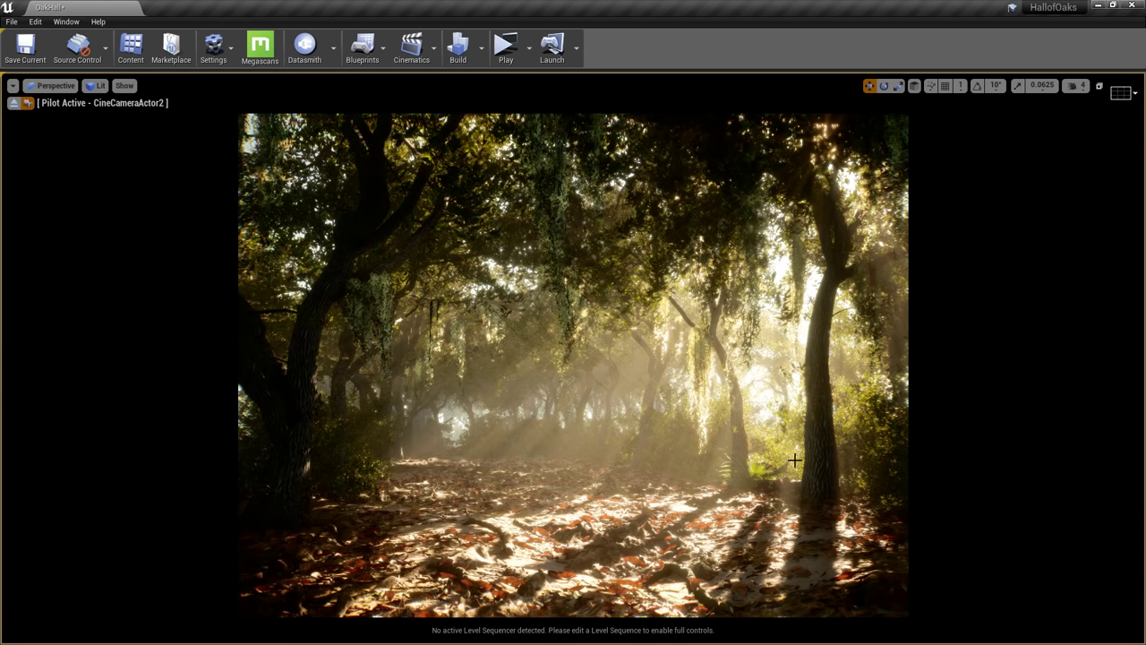
Reframe the shot of the sunlit forest path by moving and turning the piloted CineCameraActor2
mouse_move(754, 445)
right_mouse_down()
mouse_move(664, 458)
mouse_move(746, 445)
right_mouse_up()
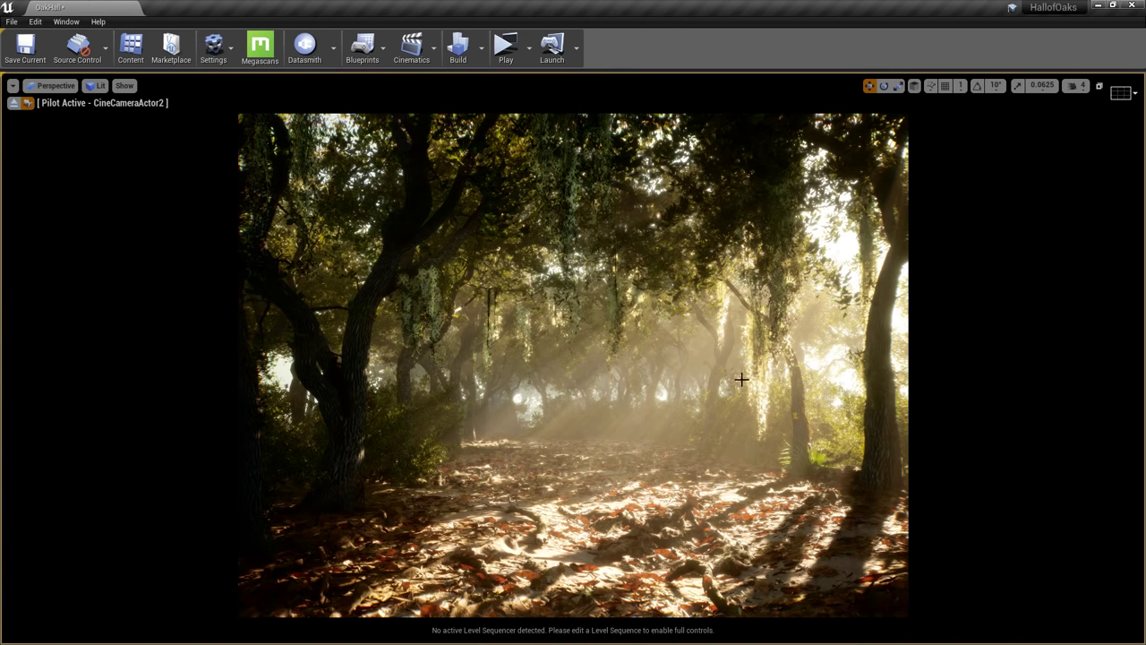
left_click_drag(734, 369, 777, 383)
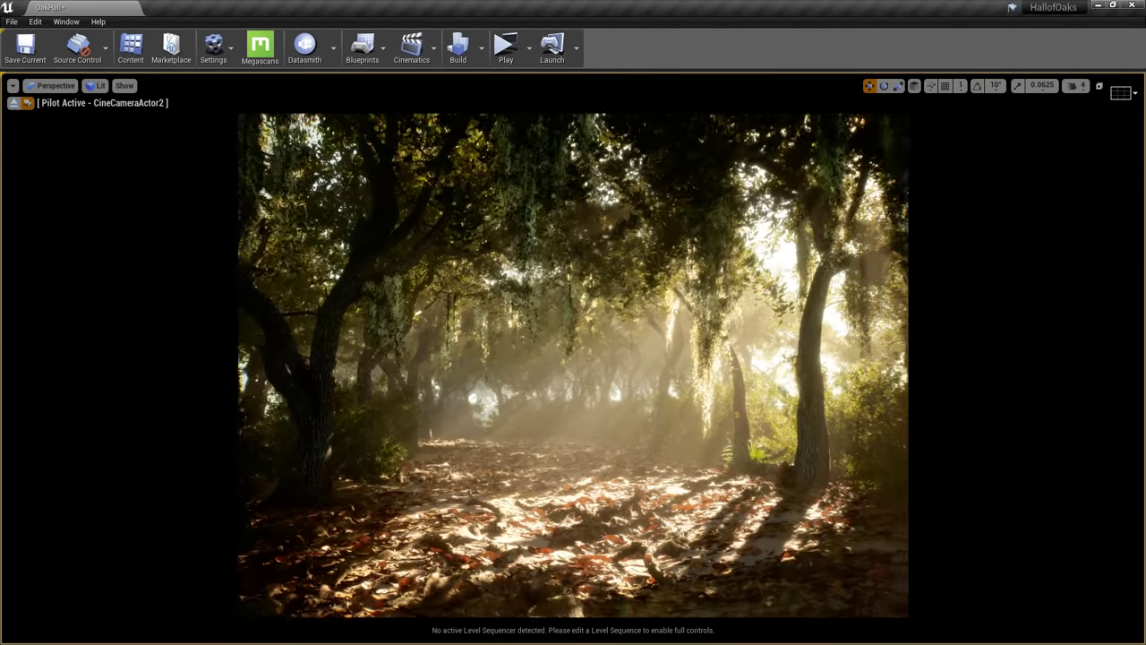
right_click_drag(787, 380, 733, 368)
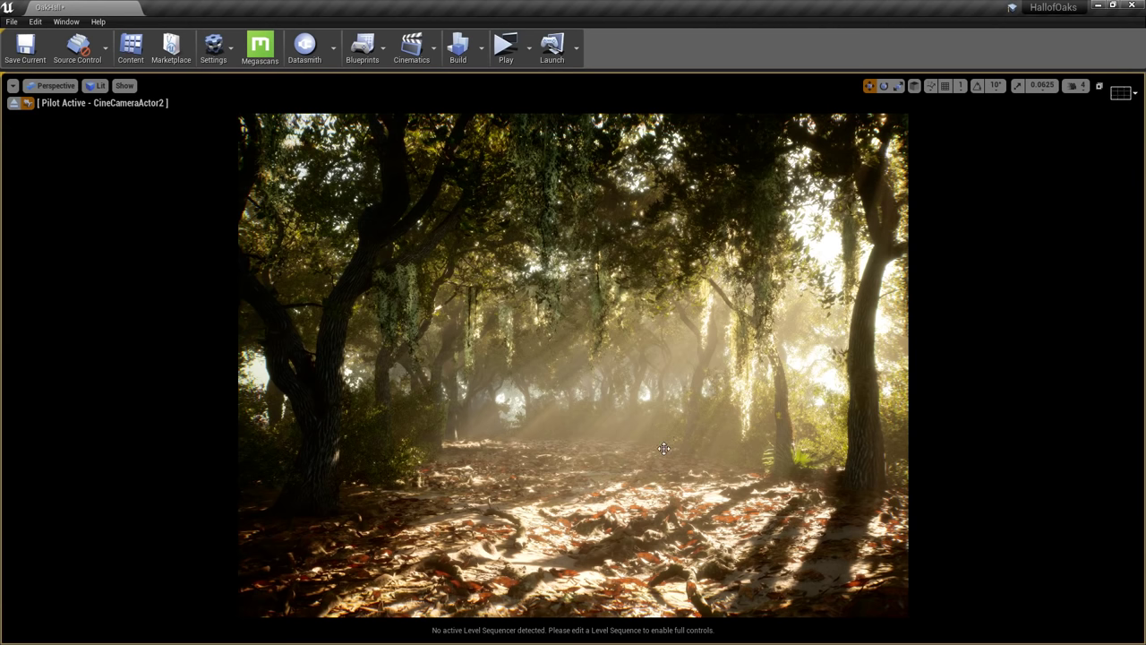
right_click_drag(686, 490, 665, 497)
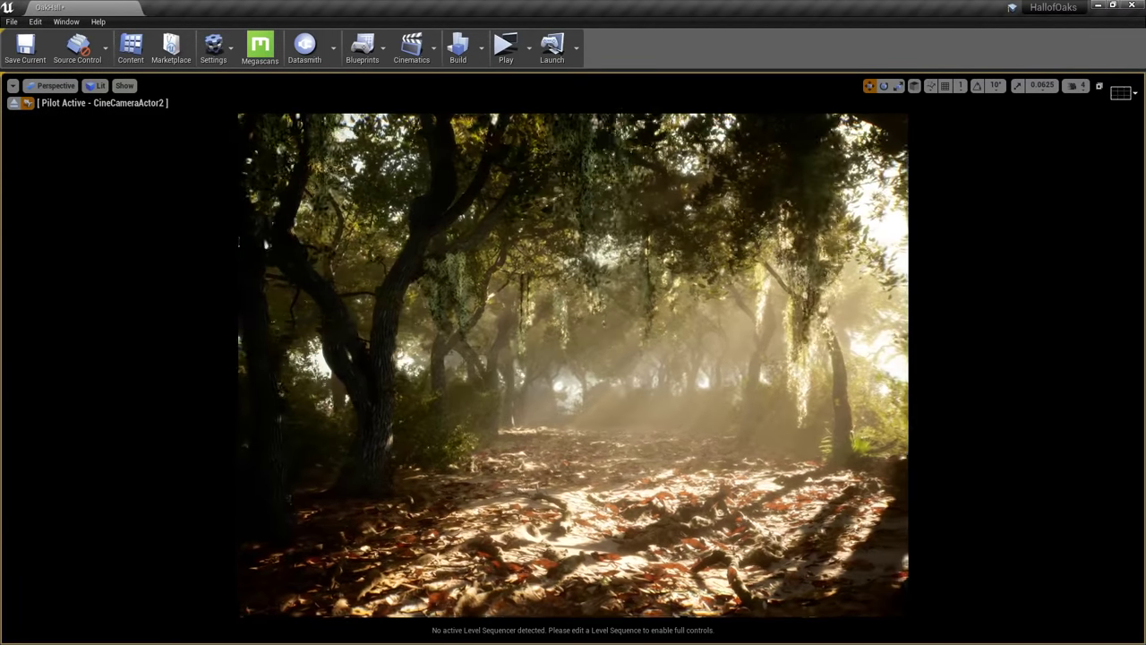
right_click_drag(630, 442, 686, 493)
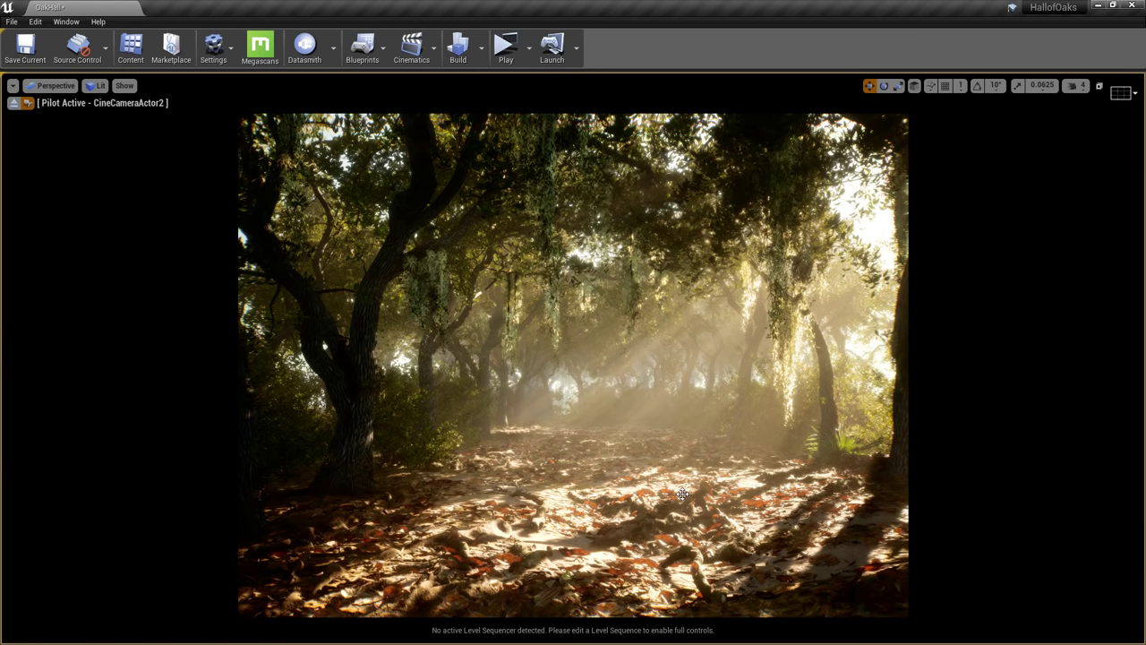
right_click_drag(597, 332, 745, 321)
right_click_drag(734, 491, 594, 333)
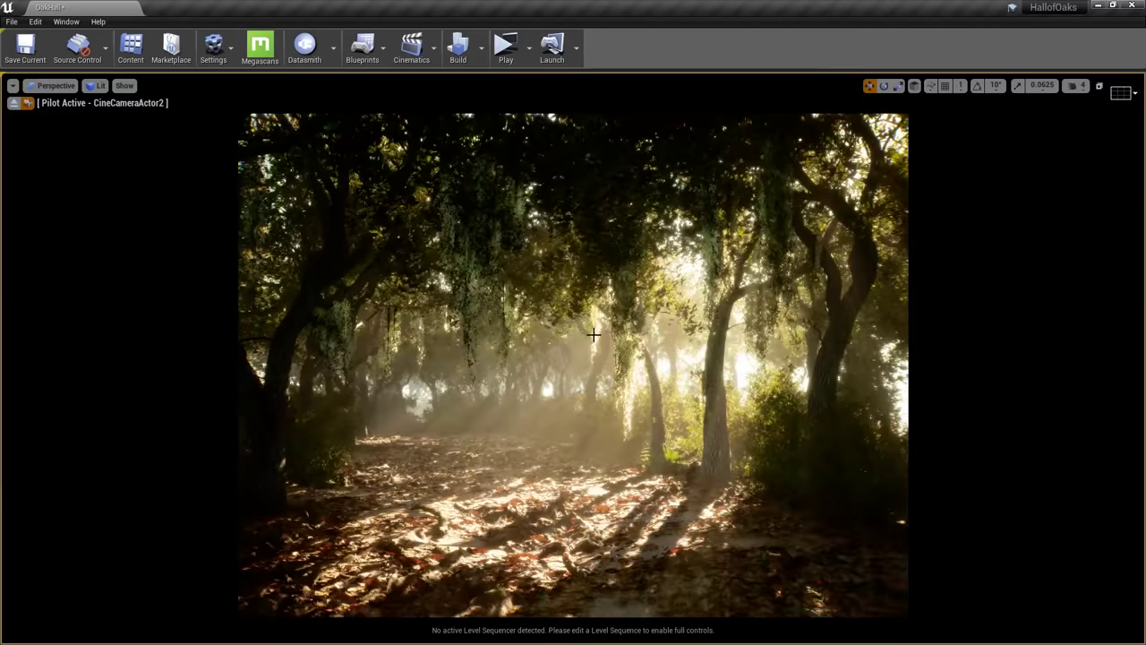
Stop piloting CineCameraActor2 and clear its selection
left_click(14, 103)
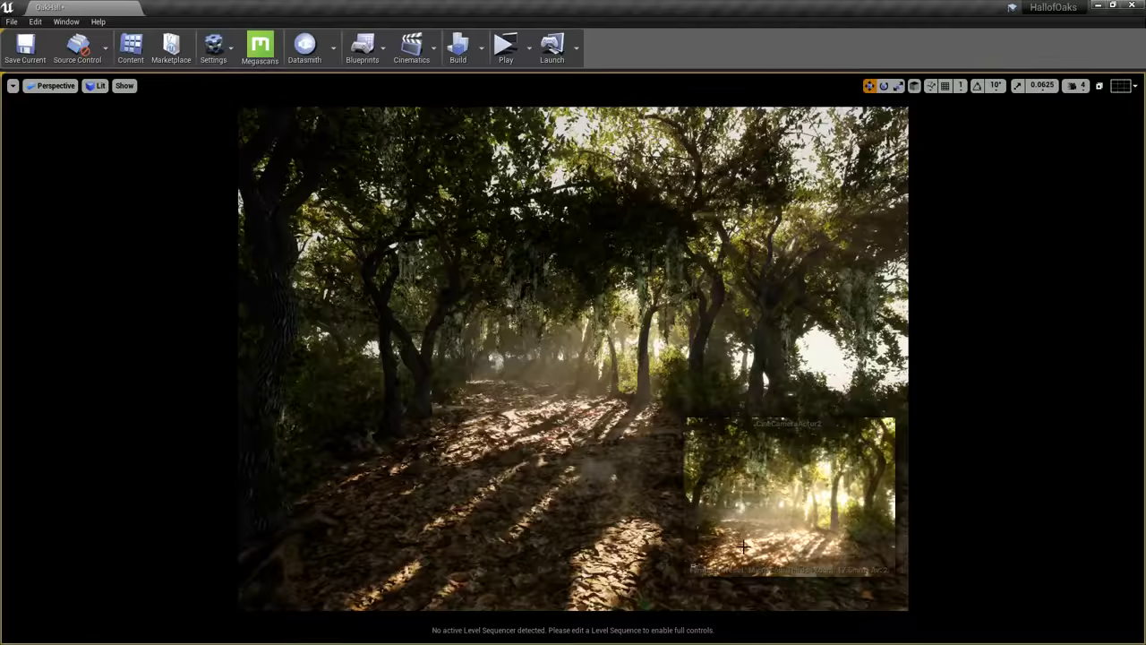
key("w")
right_click_drag(573, 358, 658, 356)
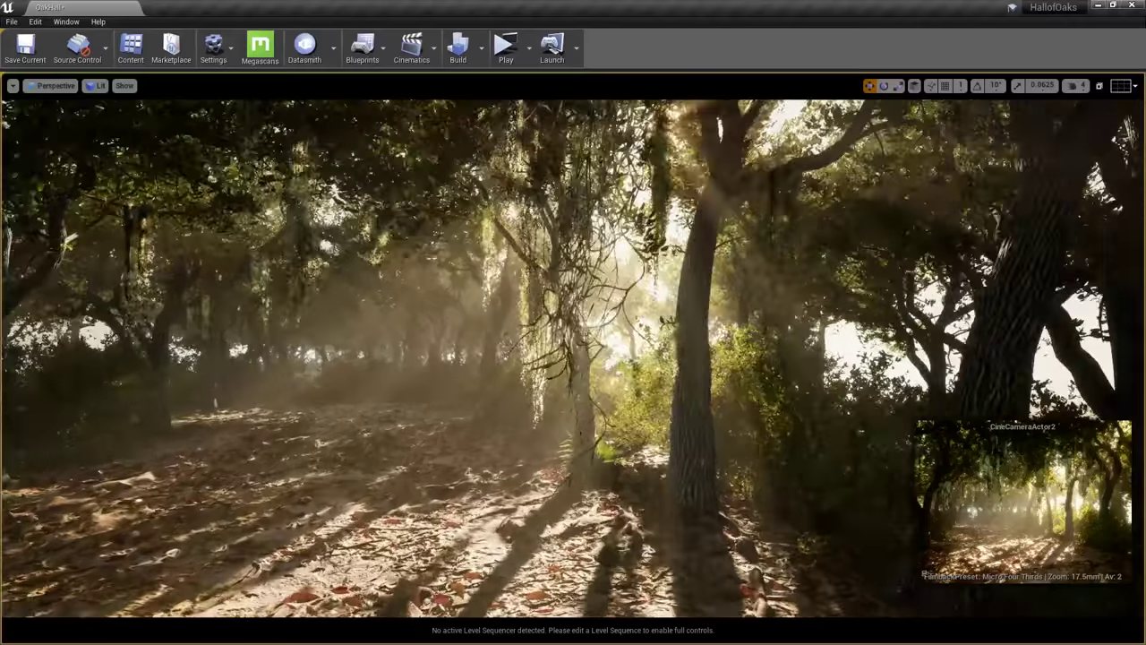
key("Escape")
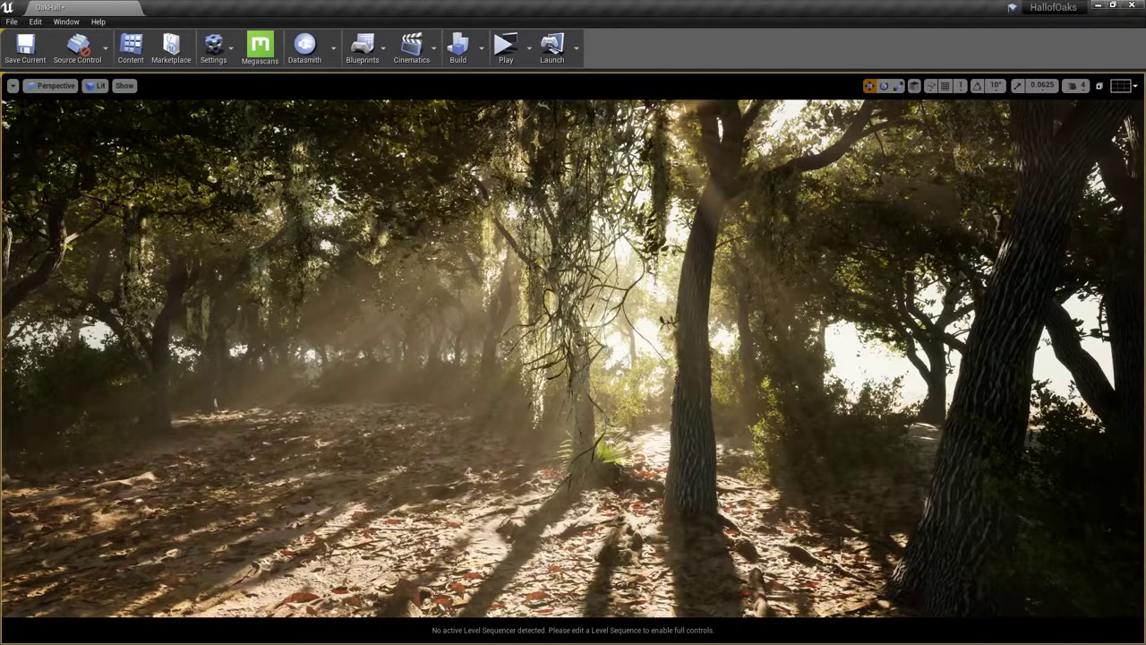
Move in toward the sunlit moss-hung tree and undo hiding the forest ground
right_click_drag(573, 358, 580, 359)
key("w")
right_click_drag(614, 417, 616, 417)
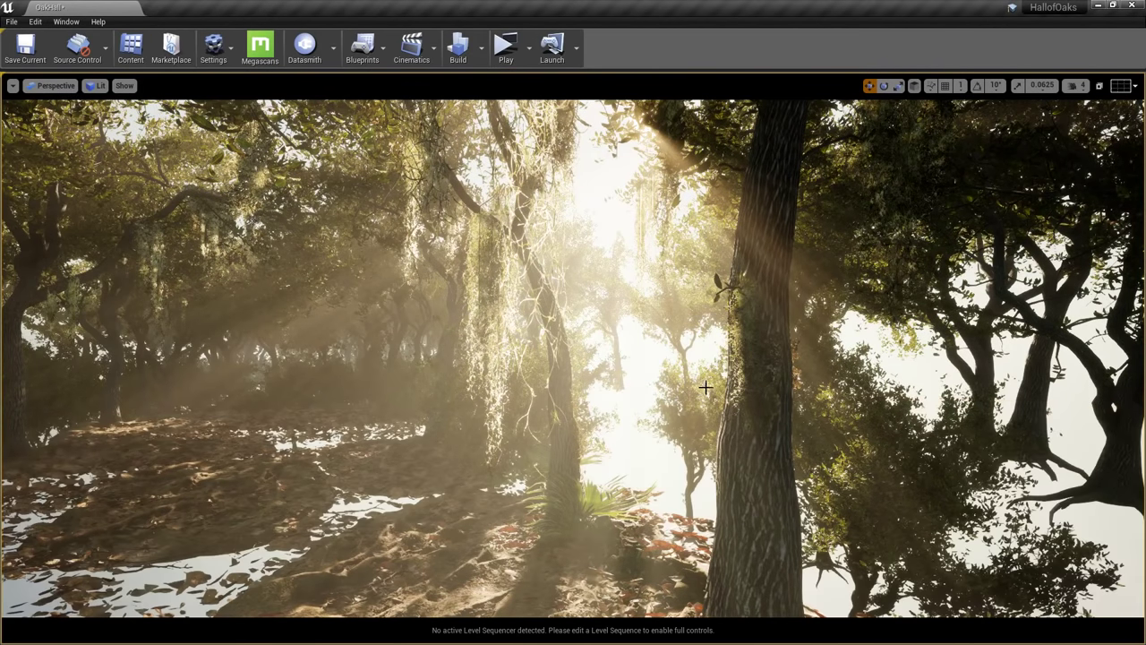
key("ctrl+z")
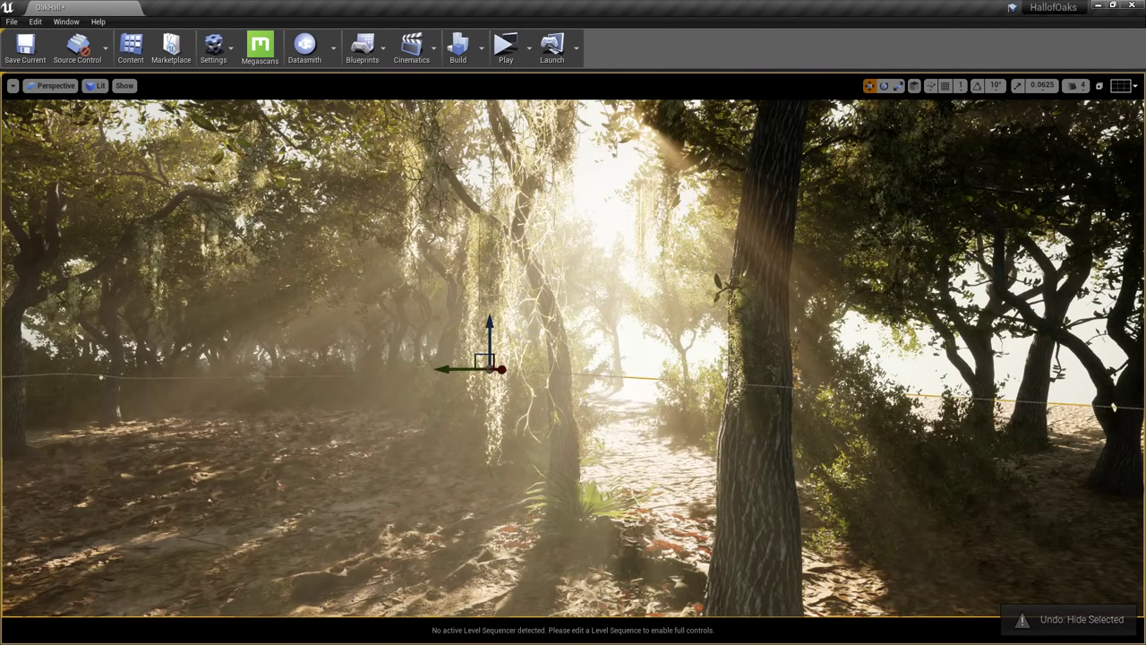
Hide the foliage and trees blocking the sunlit clearing one by one, and remove the bush beside the middle tree trunk
left_click(688, 404)
key("h")
right_click_drag(689, 406, 688, 406)
left_click(689, 406)
key("h")
left_click(689, 406)
key("h")
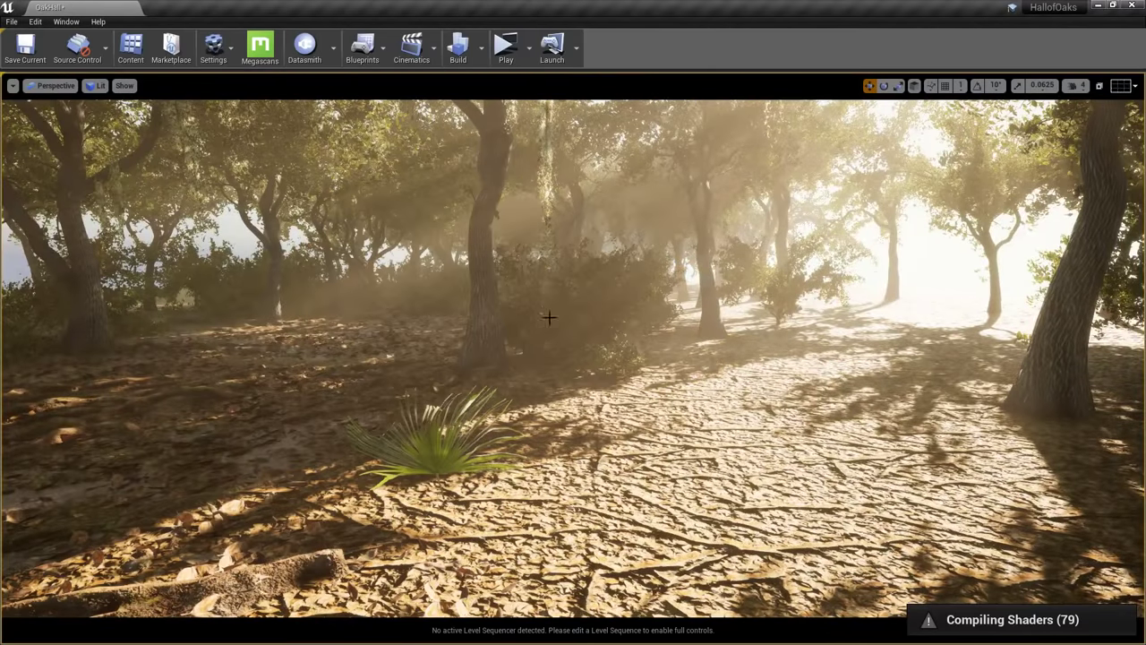
left_click(549, 316)
key("Delete")
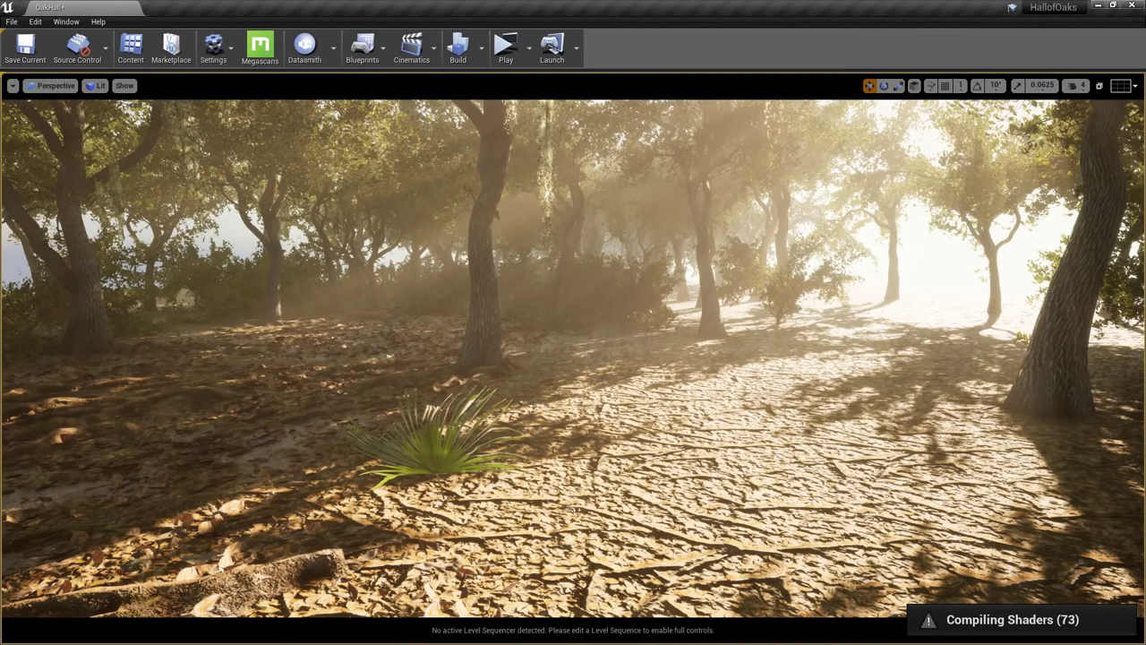
Remove the small bush standing in front of the bright clearing, between the middle tree trunks
left_click(757, 285)
key("Delete")
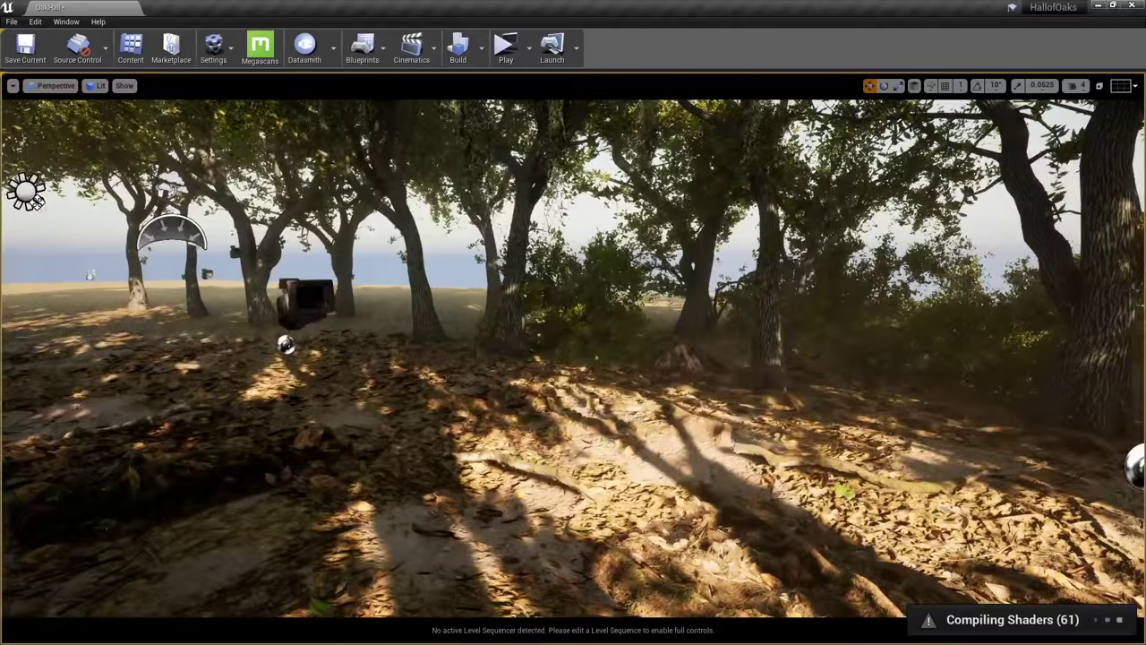
Pilot CineCameraActor3 to reframe the sunlit, leaf-covered clearing between the moss-hung oaks, and cancel the pending autosave
left_click(307, 298)
key("ctrl+shift+p")
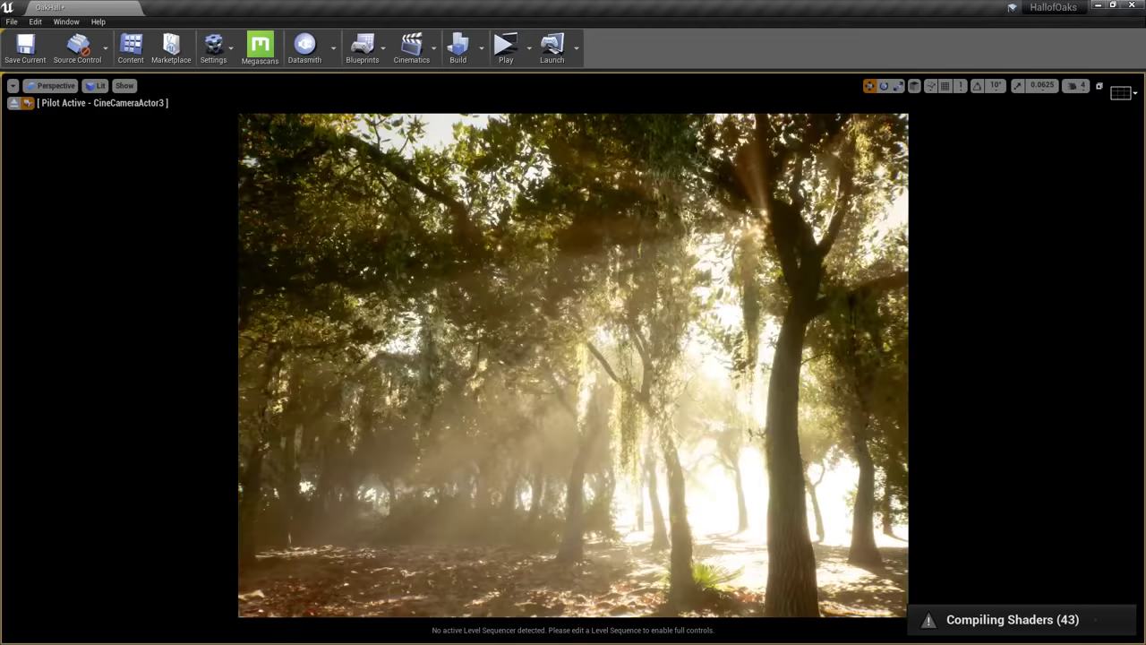
right_click_drag(573, 365, 644, 389)
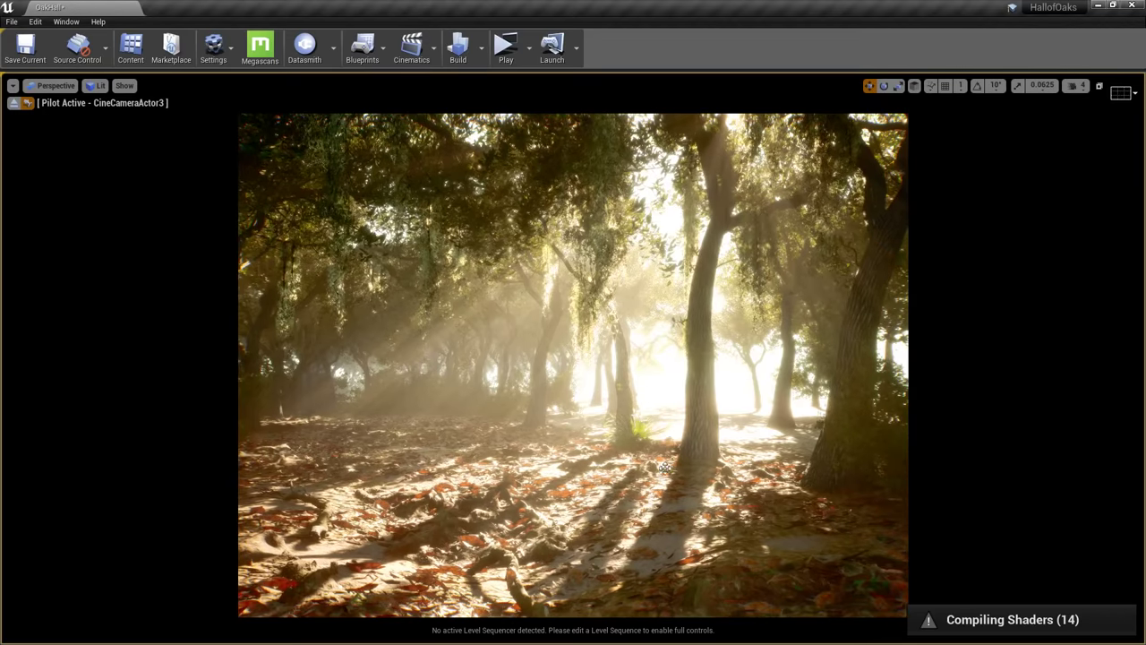
right_click_drag(660, 462, 658, 403)
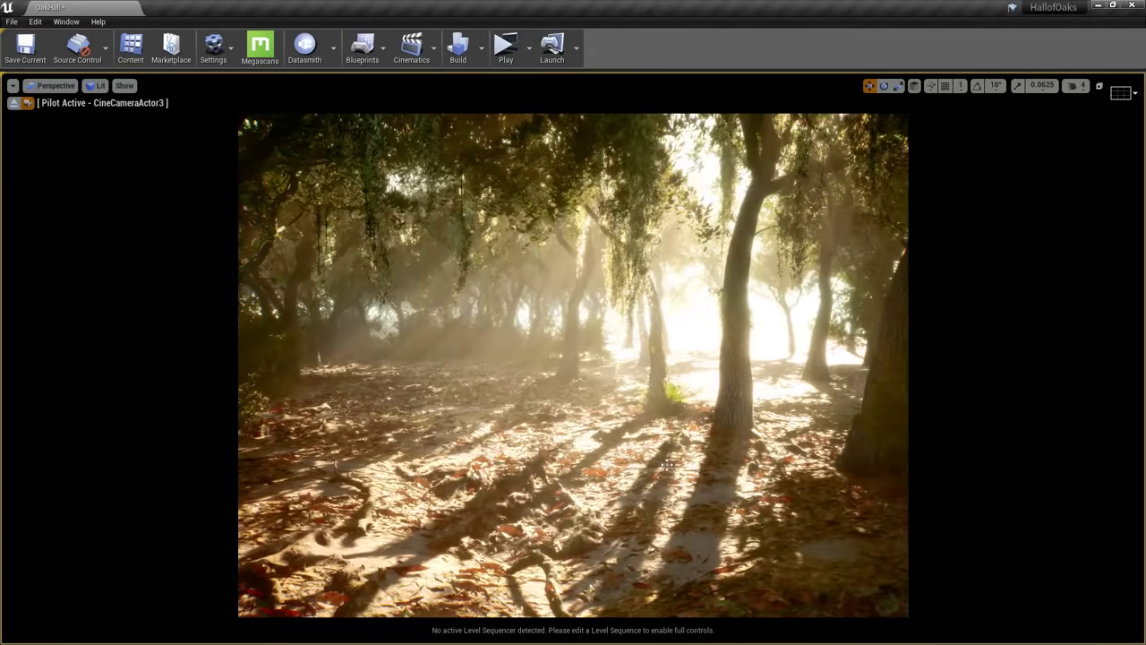
mouse_move(683, 431)
right_mouse_down()
mouse_move(657, 394)
mouse_move(680, 399)
mouse_move(677, 417)
right_mouse_up()
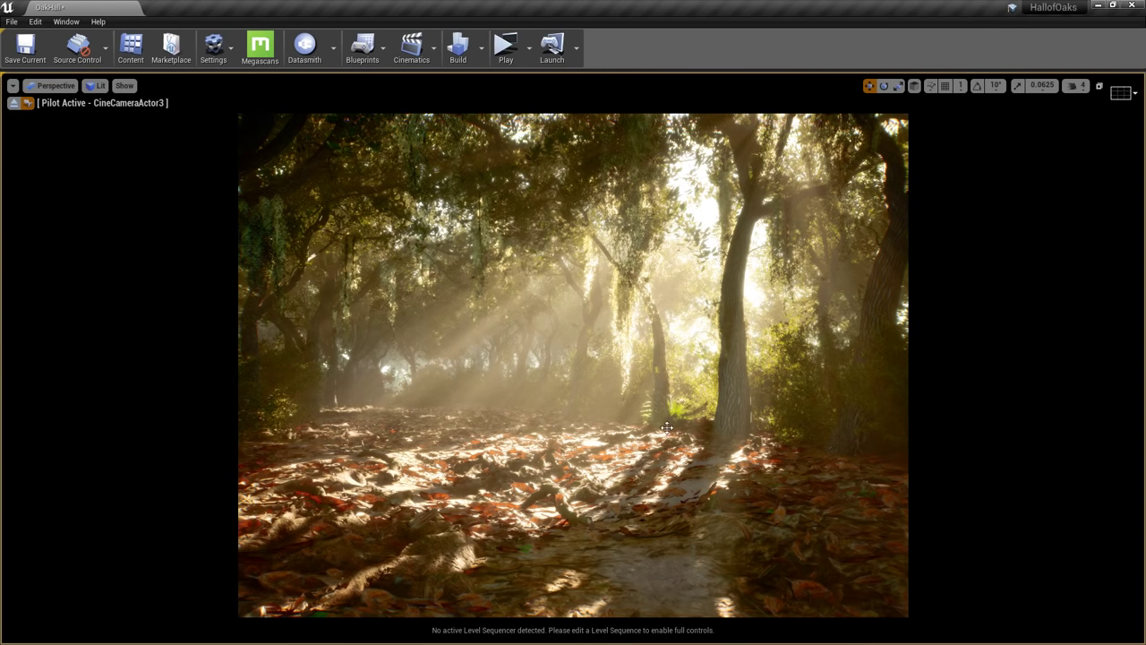
right_click_drag(573, 358, 618, 376)
right_click_drag(741, 433, 692, 422)
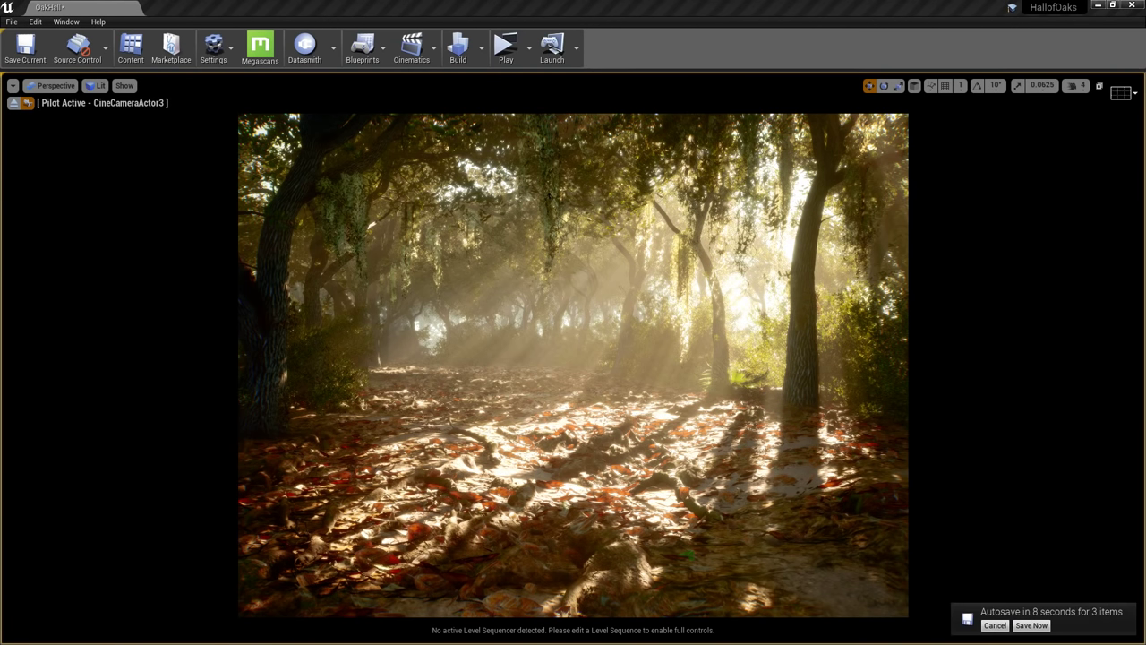
left_click(995, 625)
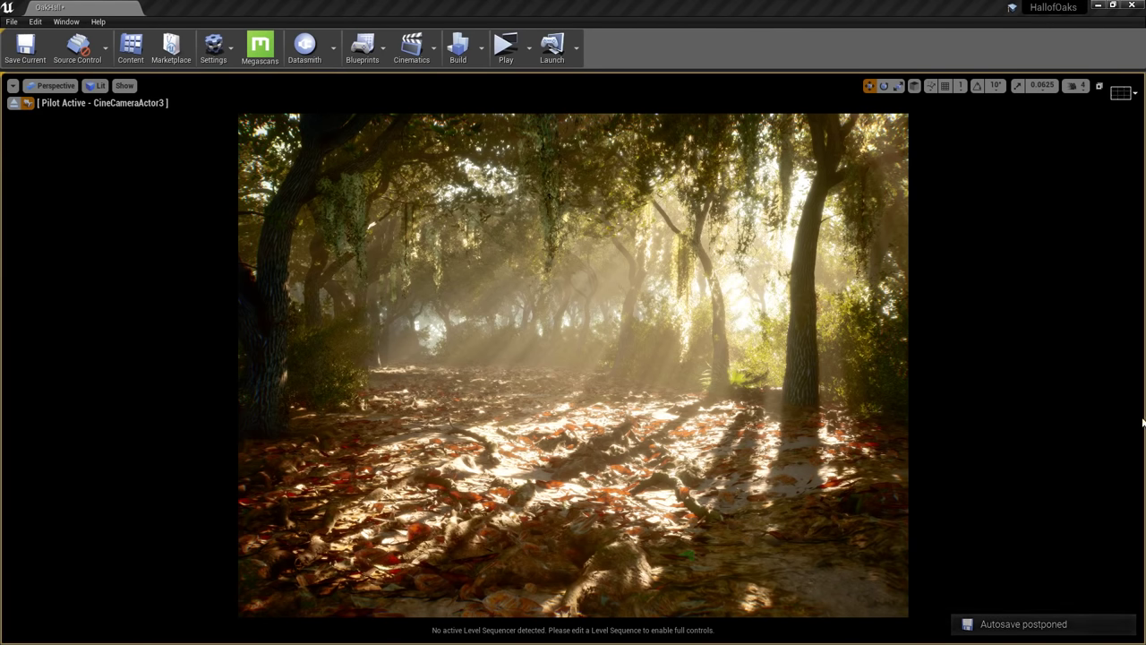